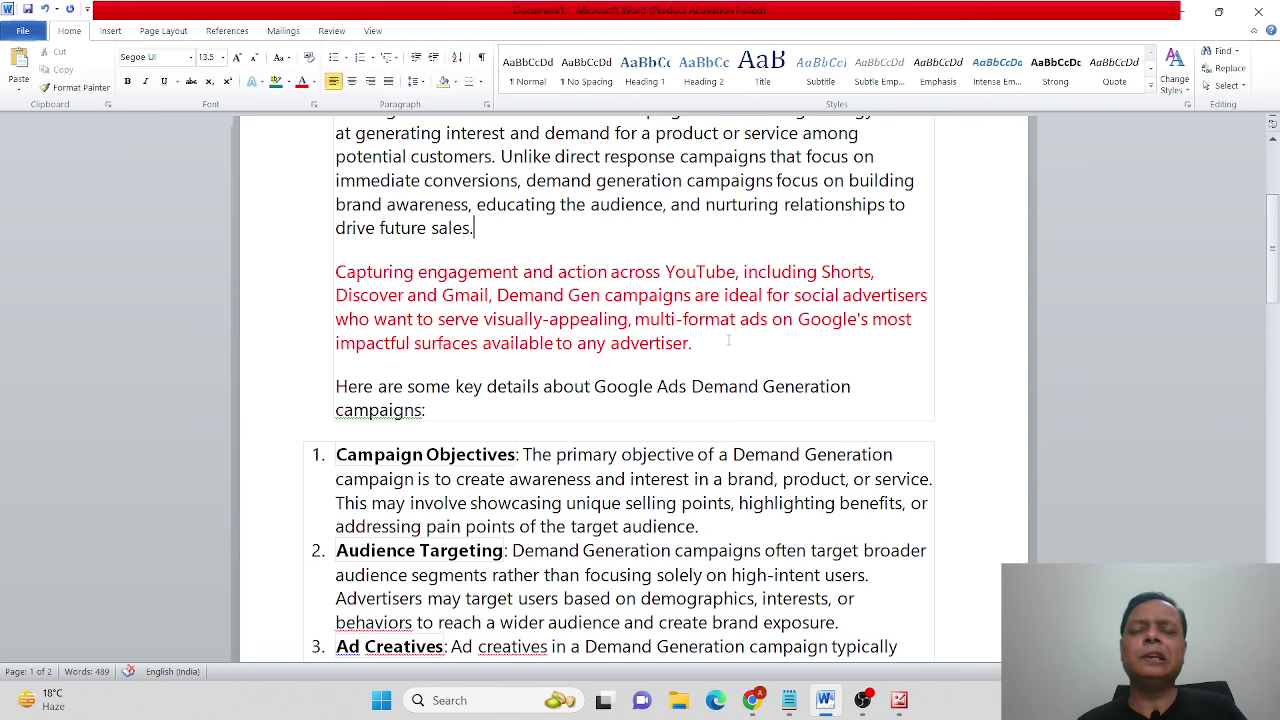
# Step: Colour the word "awareness" red in the Campaign Objectives item of the Demand Generation notes
pyautogui.scroll(-4, 760, 450)
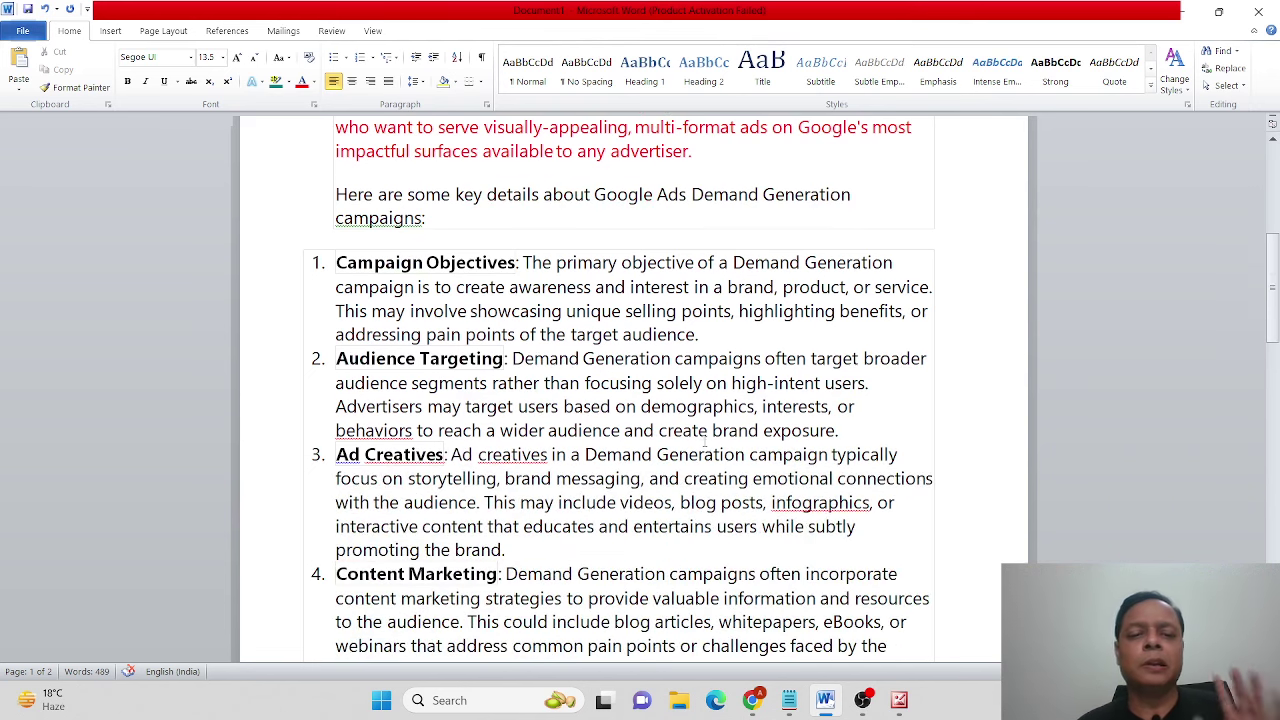
pyautogui.scroll(-1, 835, 407)
pyautogui.scroll(-15, 835, 407)
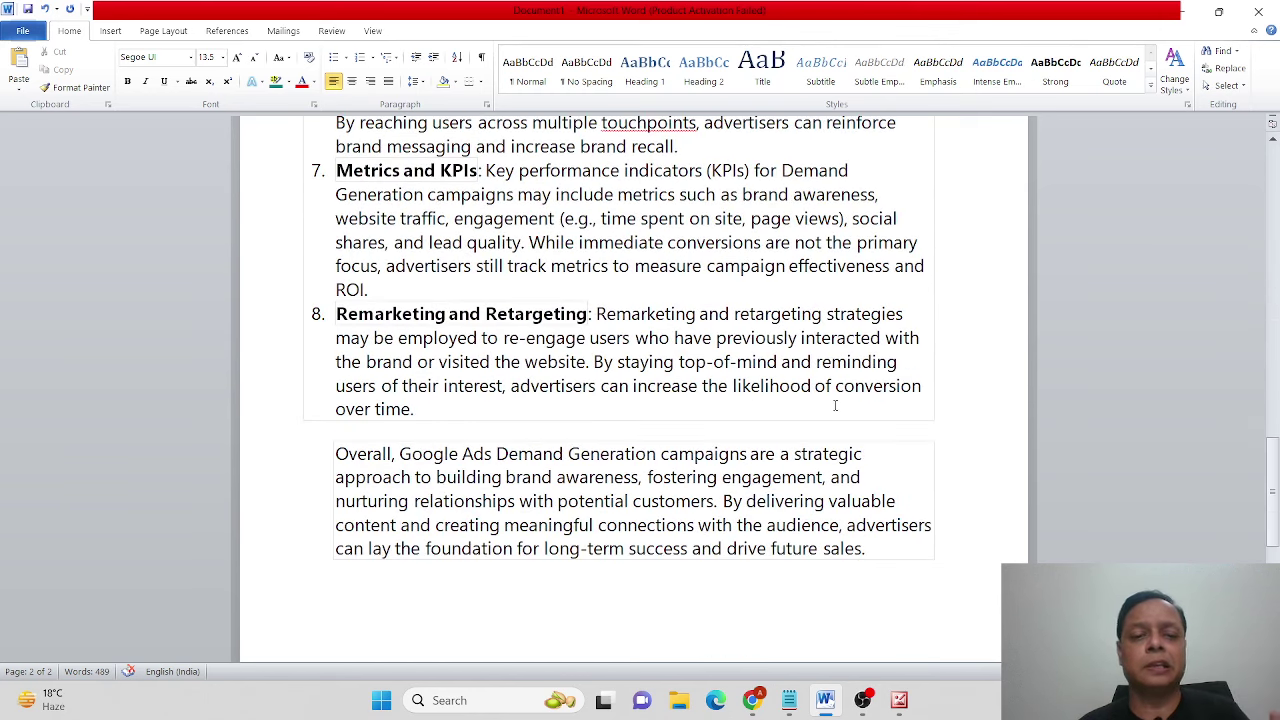
pyautogui.scroll(15, 835, 405)
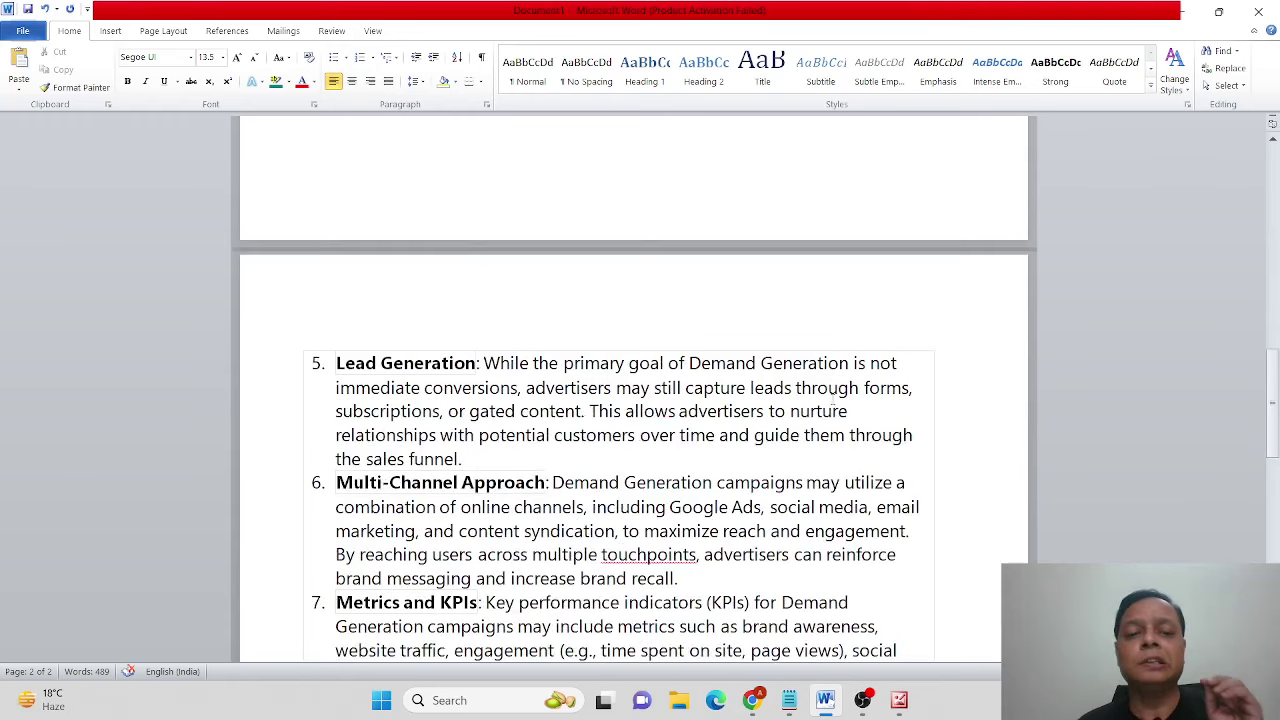
pyautogui.scroll(1, 833, 399)
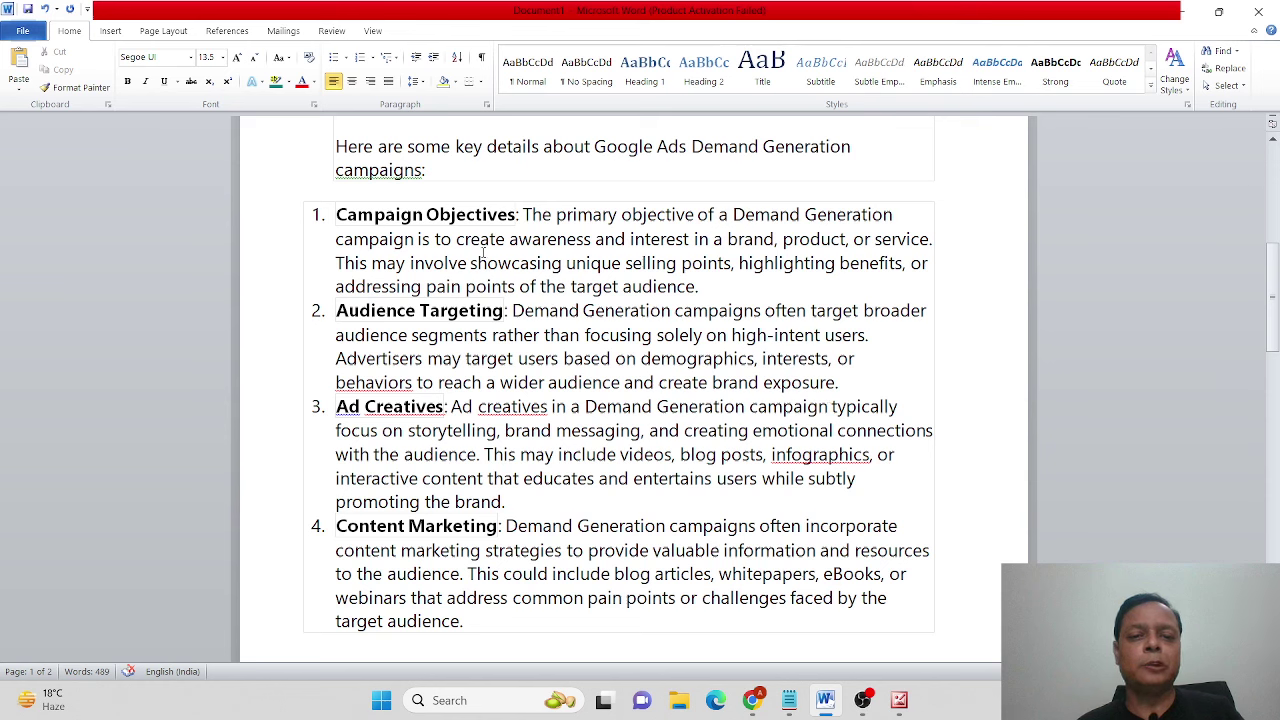
pyautogui.moveTo(509, 240); pyautogui.dragTo(584, 240)
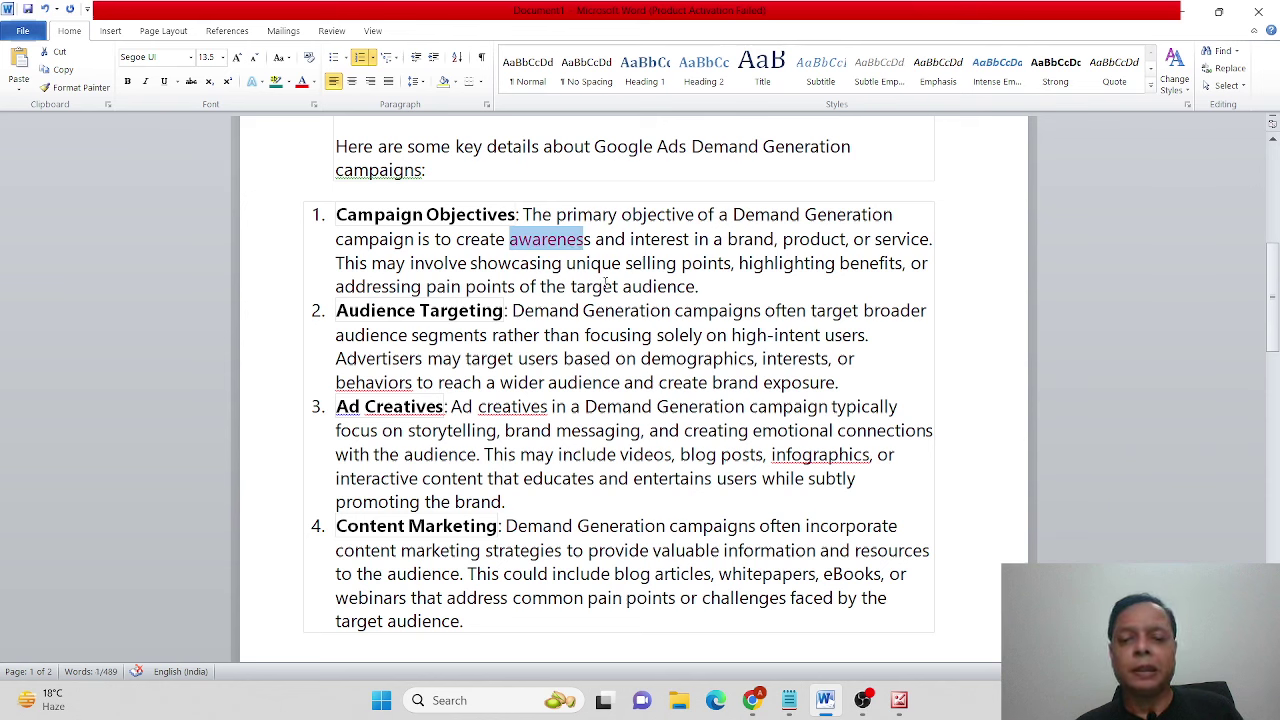
pyautogui.click(682, 263)
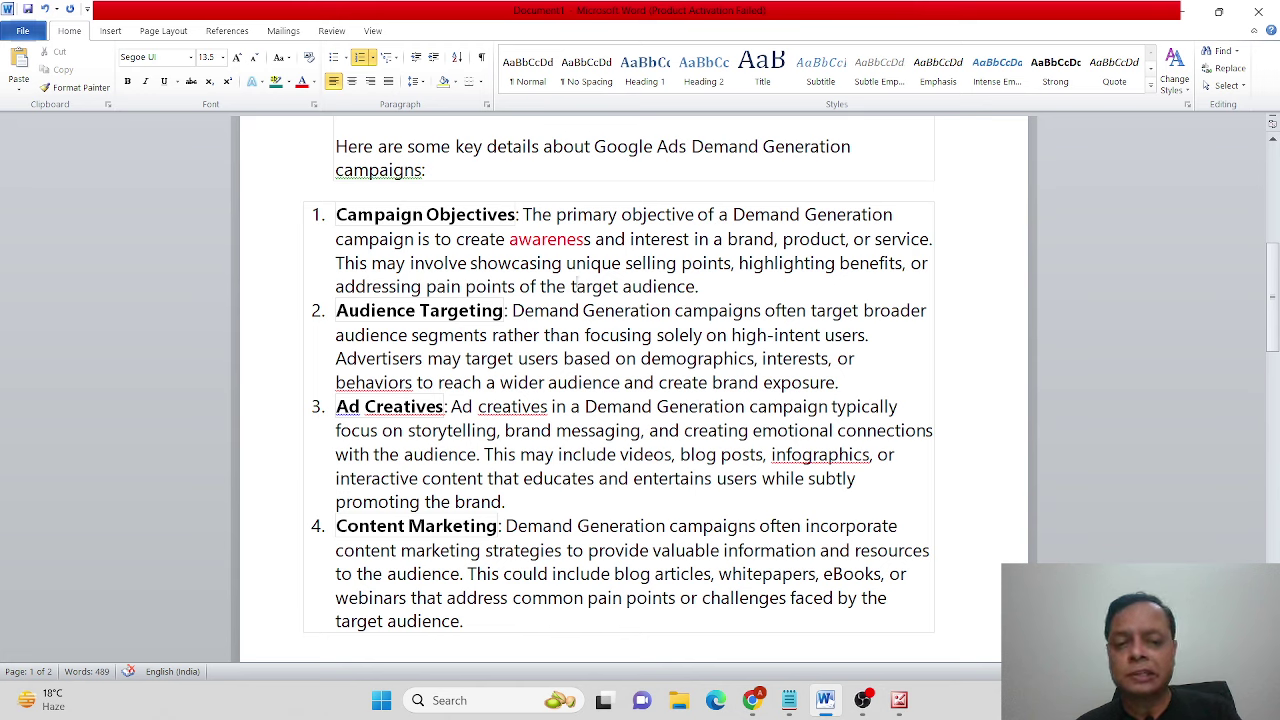
pyautogui.click(818, 287)
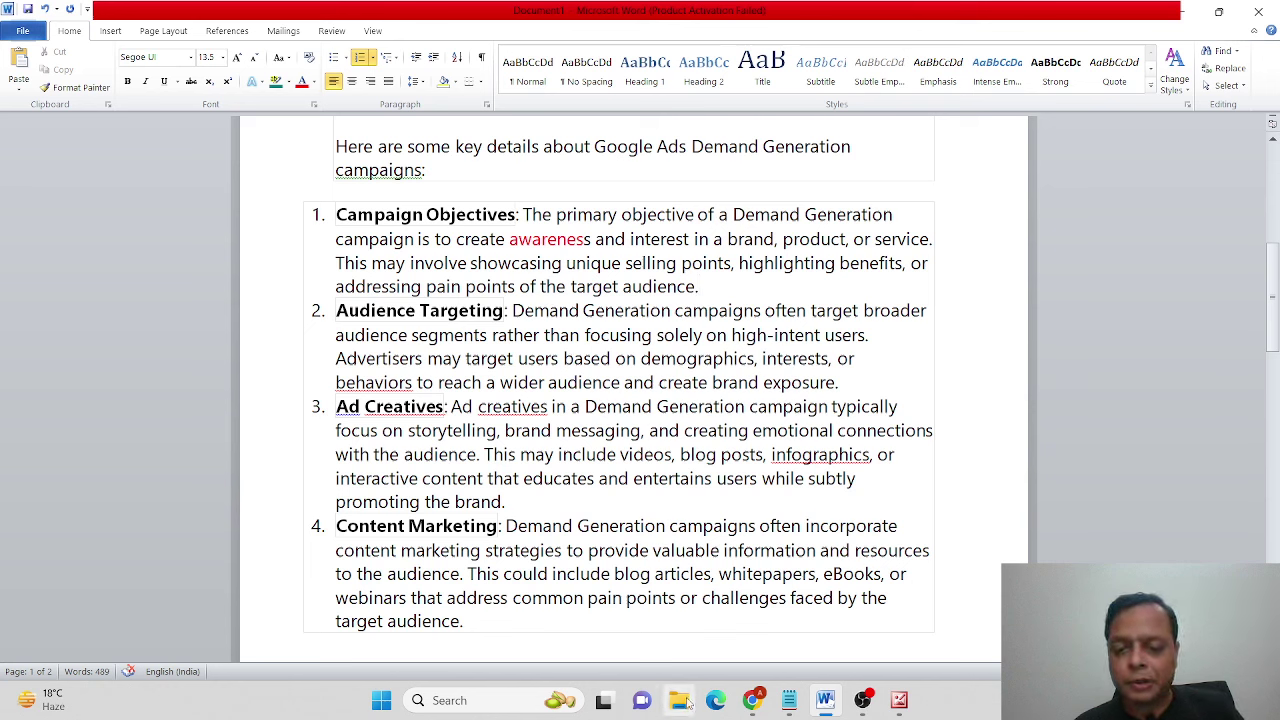
# Step: Switch to the Google Ads campaigns page in Chrome and start a new campaign
pyautogui.moveTo(755, 700)
pyautogui.click(694, 645)
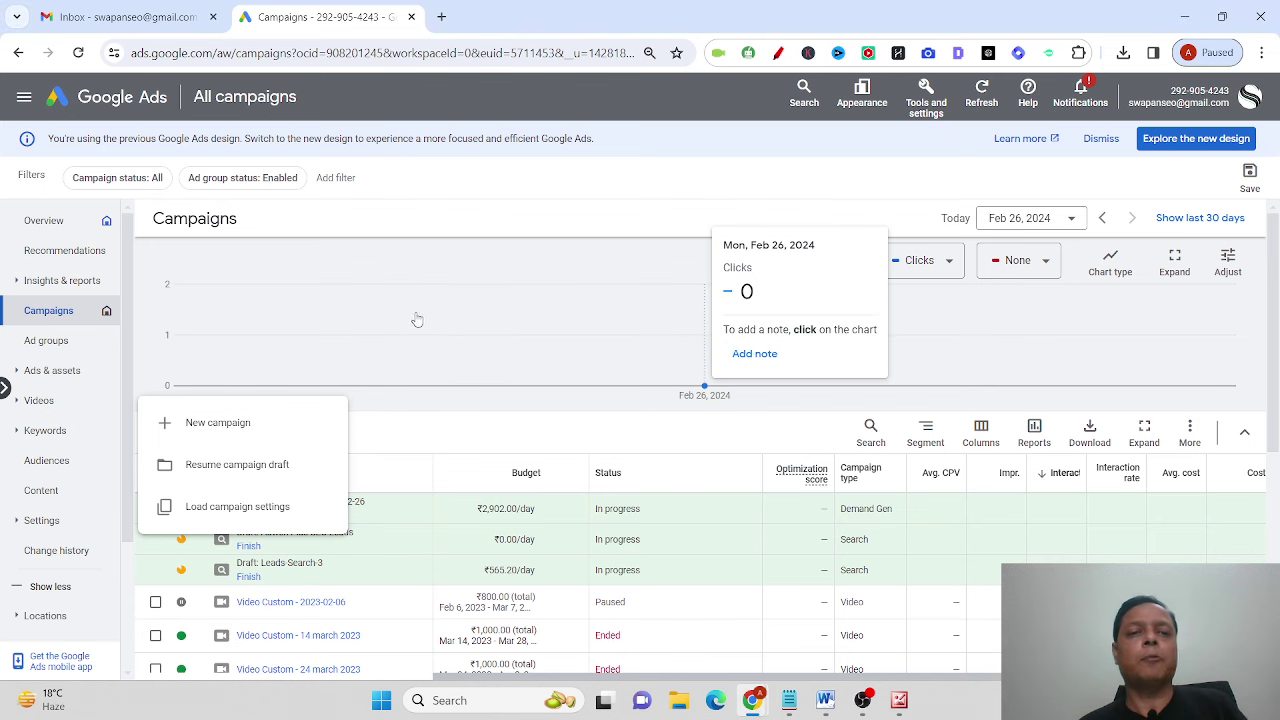
pyautogui.scroll(-1, 414, 338)
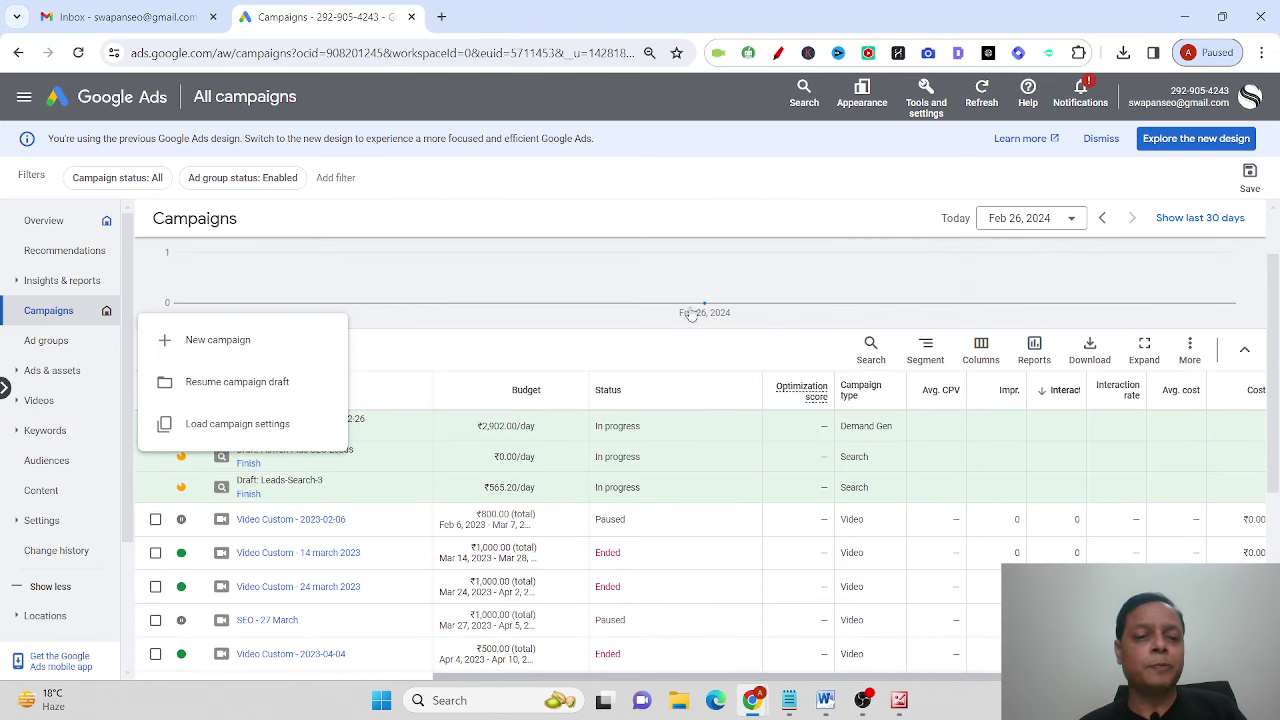
pyautogui.click(236, 346)
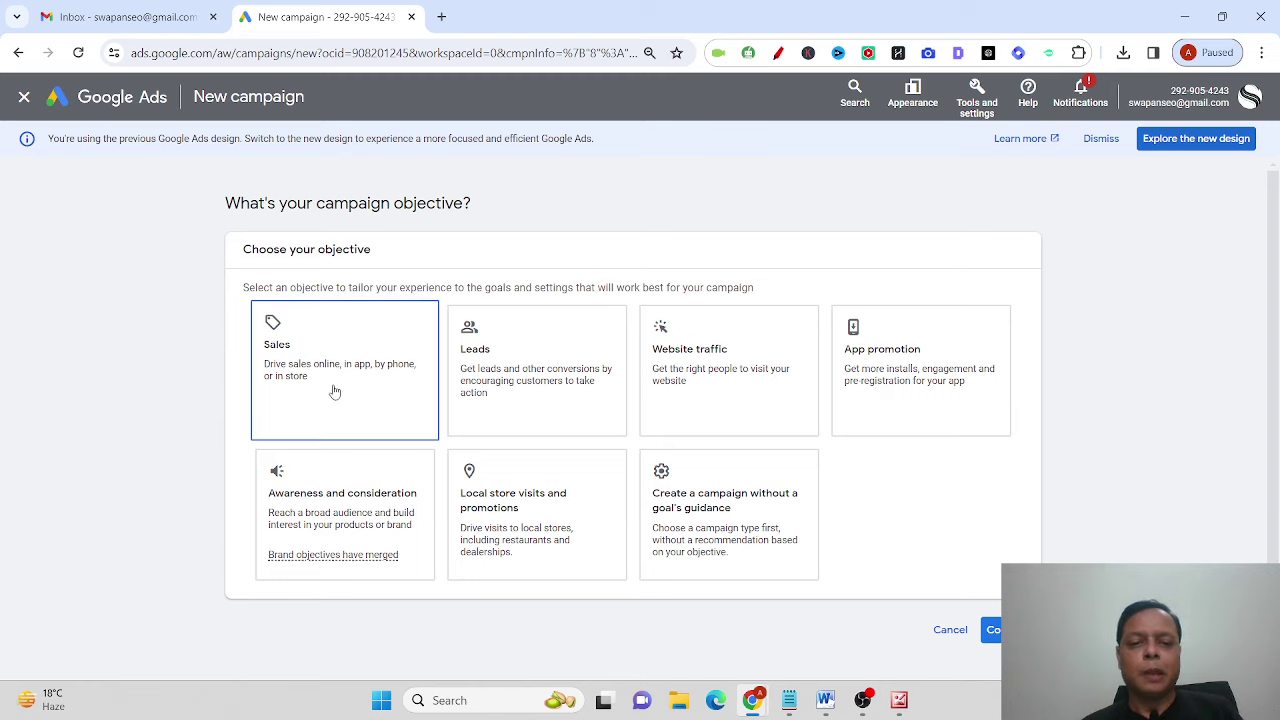
# Step: Look over the available campaign objectives, including Leads, Website traffic, App promotion, and Awareness and consideration
pyautogui.click(473, 396)
pyautogui.click(640, 394)
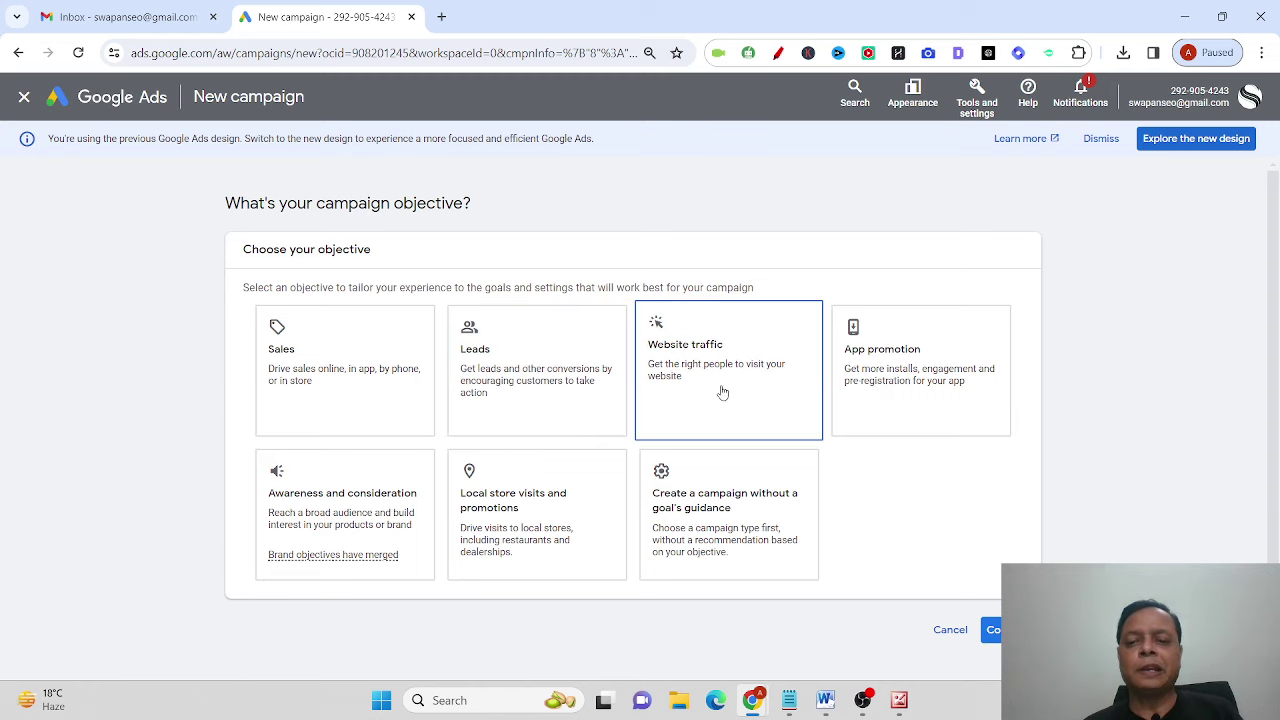
pyautogui.click(888, 400)
pyautogui.click(375, 530)
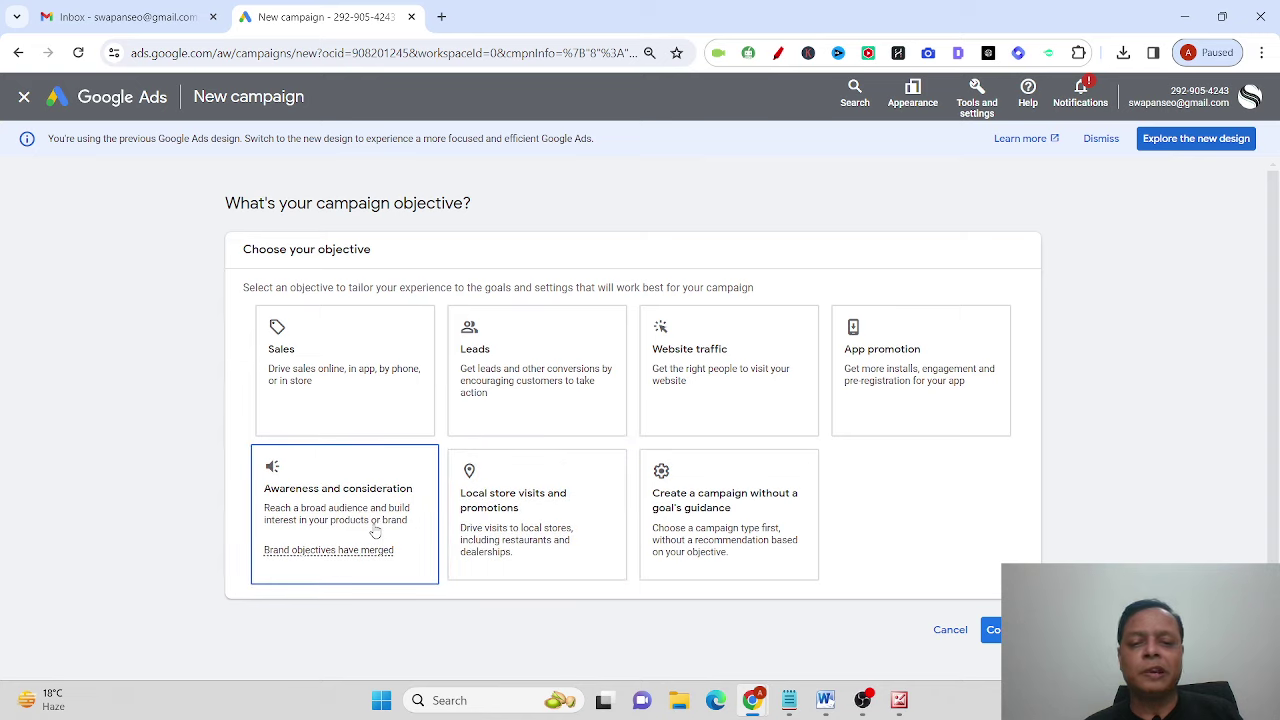
pyautogui.click(560, 538)
pyautogui.click(707, 535)
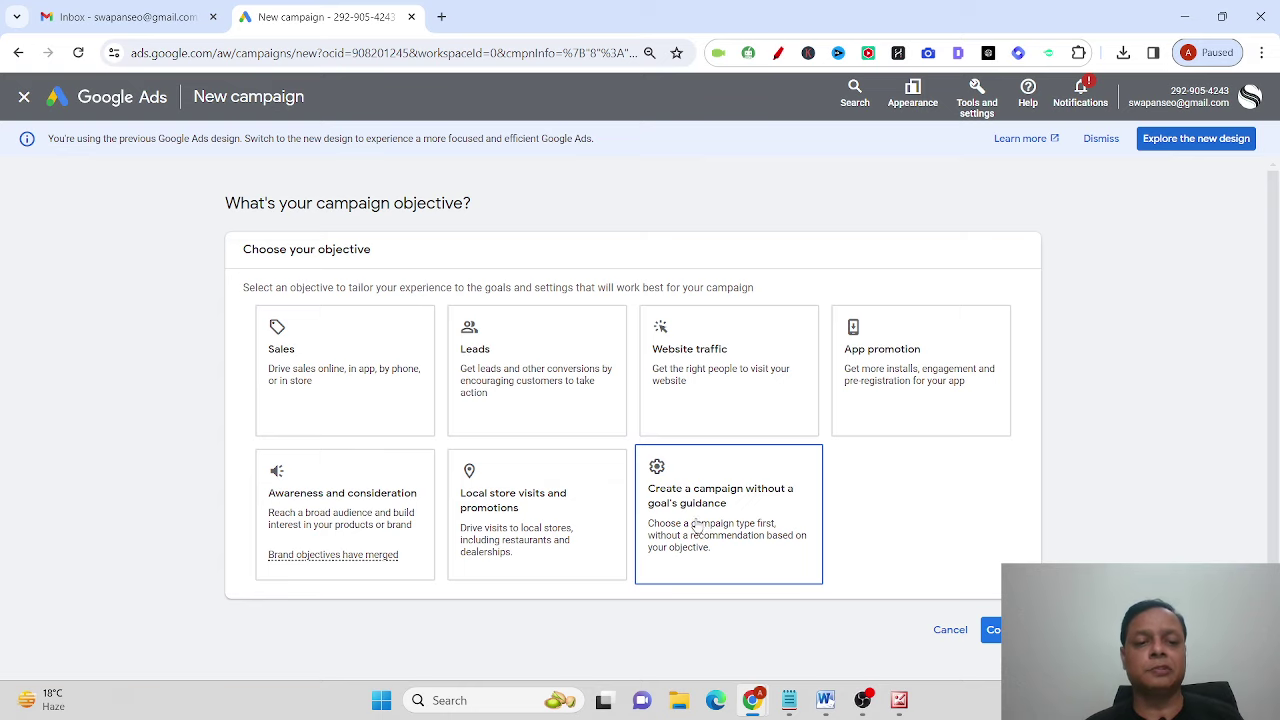
# Step: Choose Sales as the campaign objective and continue with the account-default Request quotes conversion goal
pyautogui.click(337, 371)
pyautogui.scroll(-1, 337, 371)
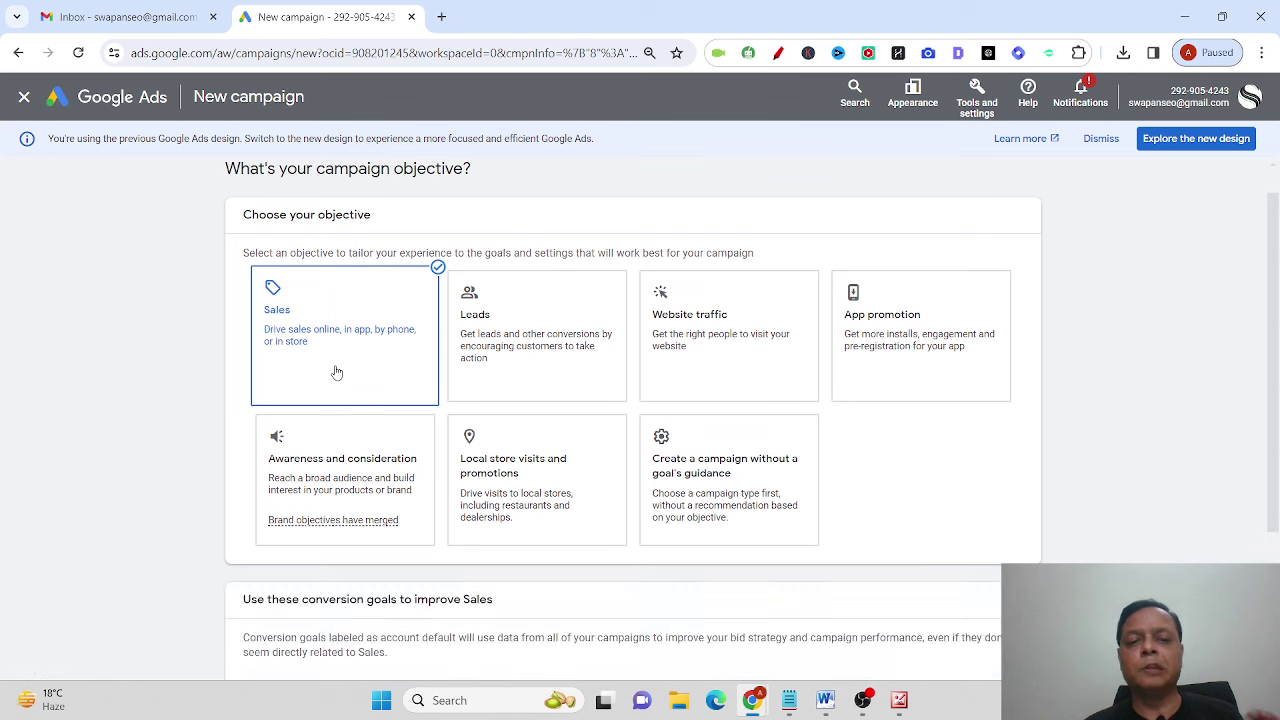
pyautogui.scroll(-1, 547, 549)
pyautogui.scroll(-2, 547, 549)
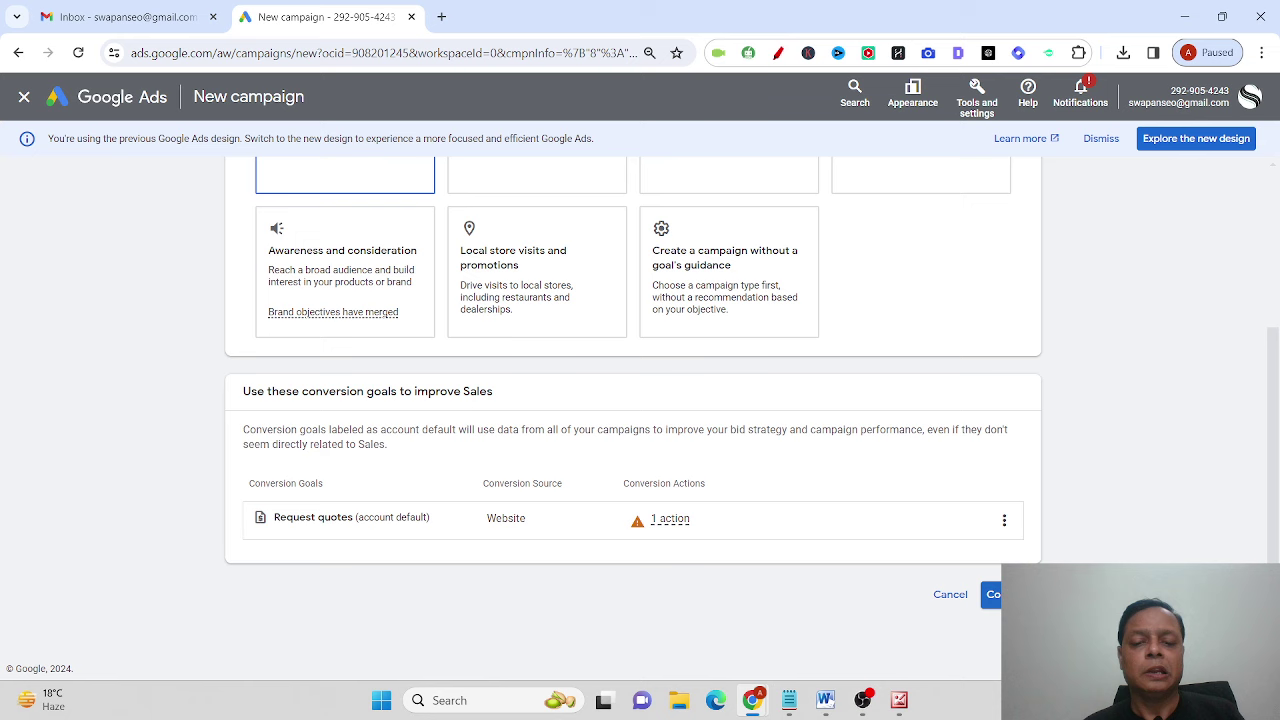
pyautogui.click(993, 596)
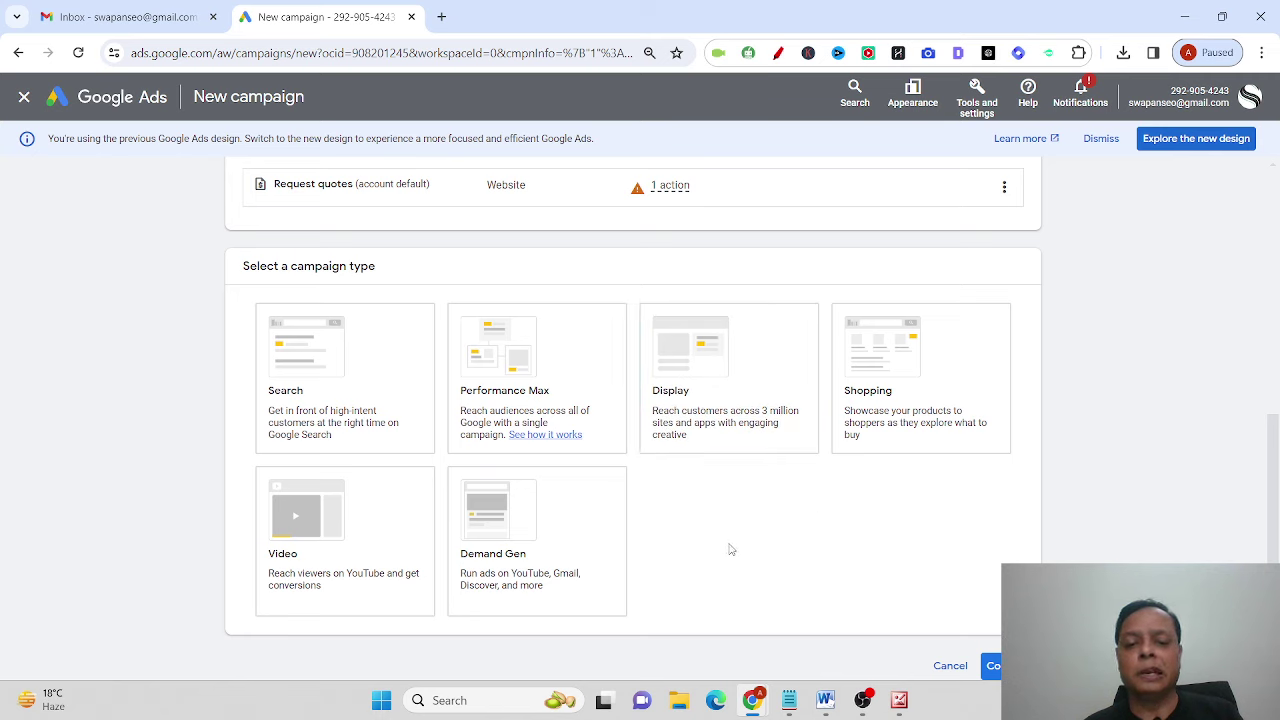
# Step: Select the Demand Gen campaign type and start a new campaign instead of finishing the saved draft
pyautogui.click(567, 542)
pyautogui.scroll(-1, 567, 542)
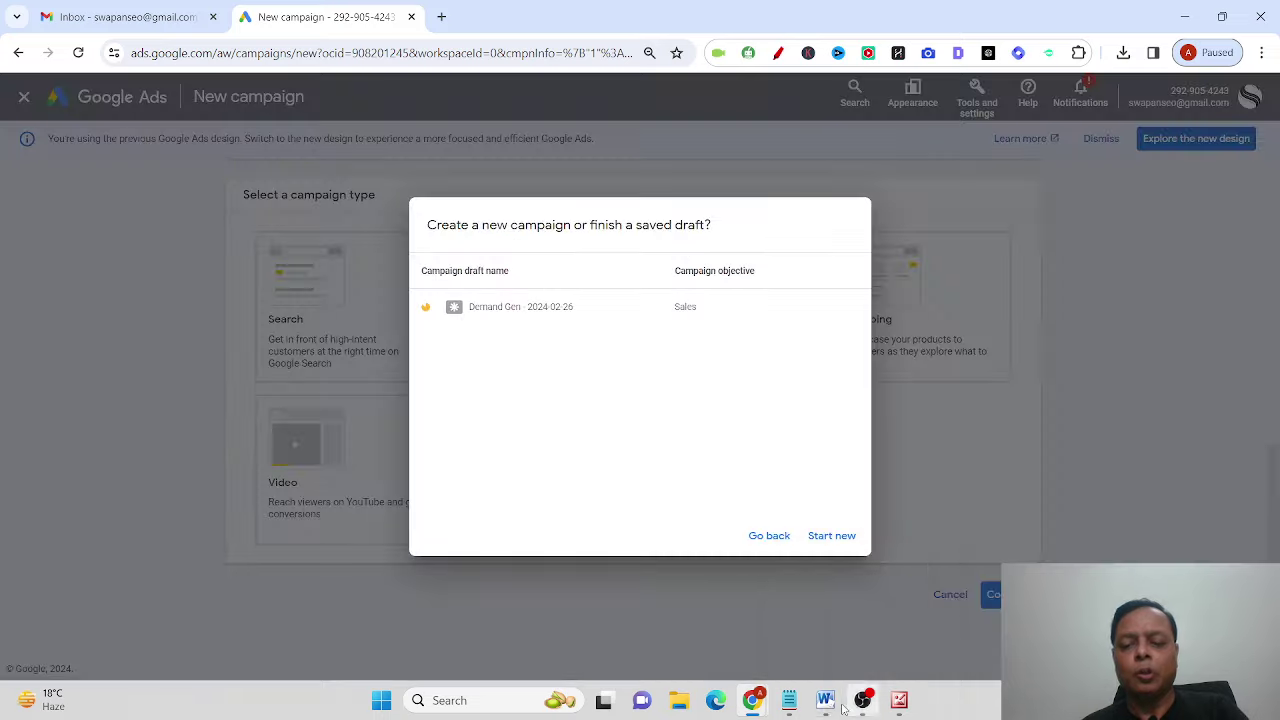
pyautogui.moveTo(825, 703)
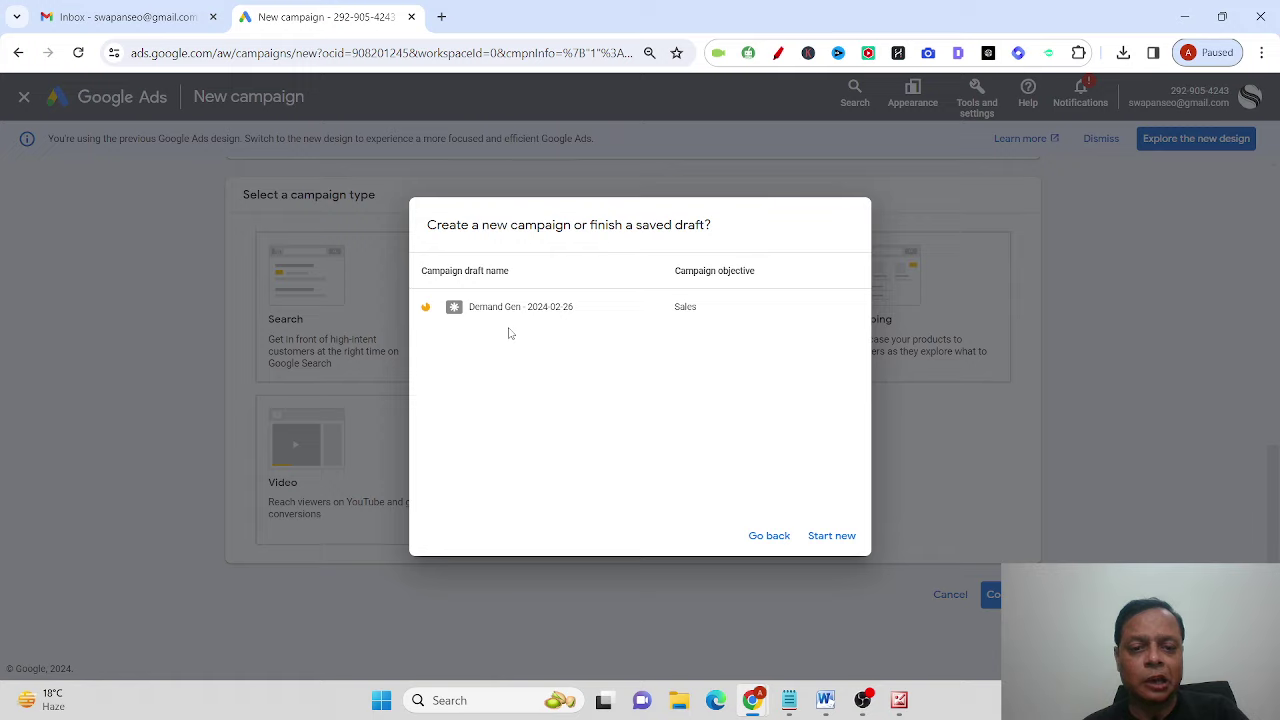
pyautogui.click(833, 537)
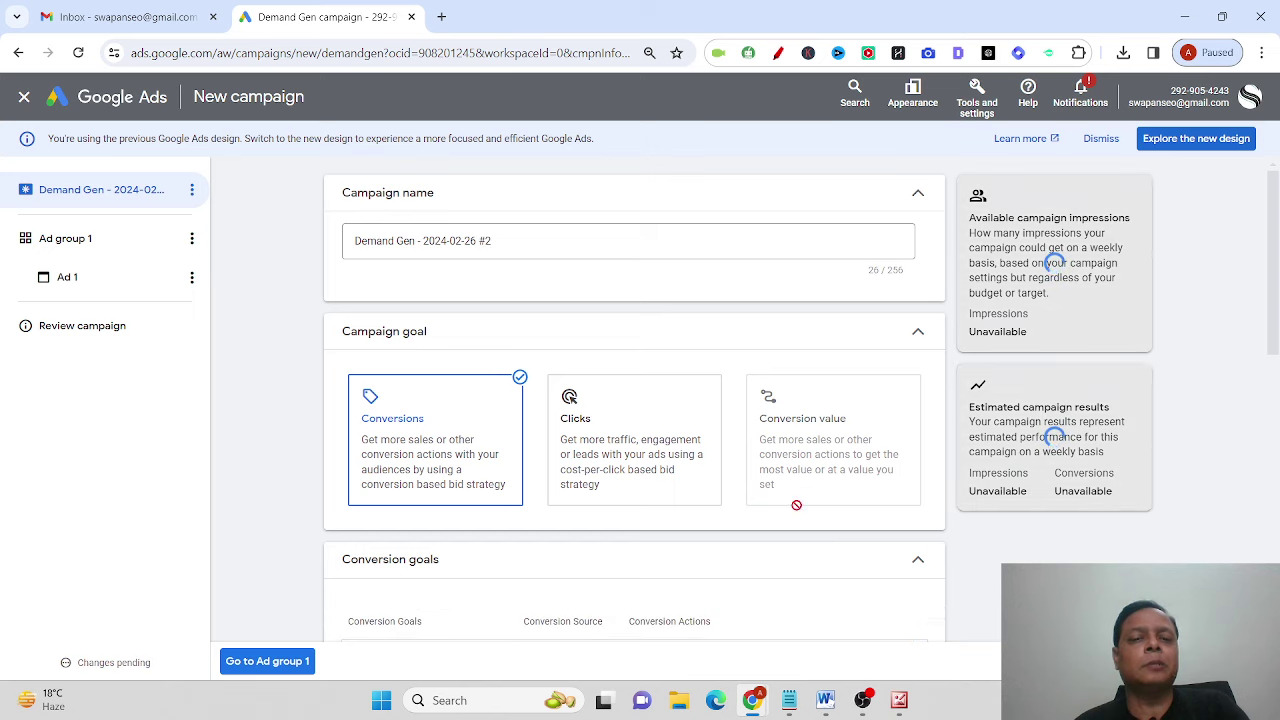
# Step: Add "Jayna" in front of the existing campaign name
pyautogui.click(357, 241)
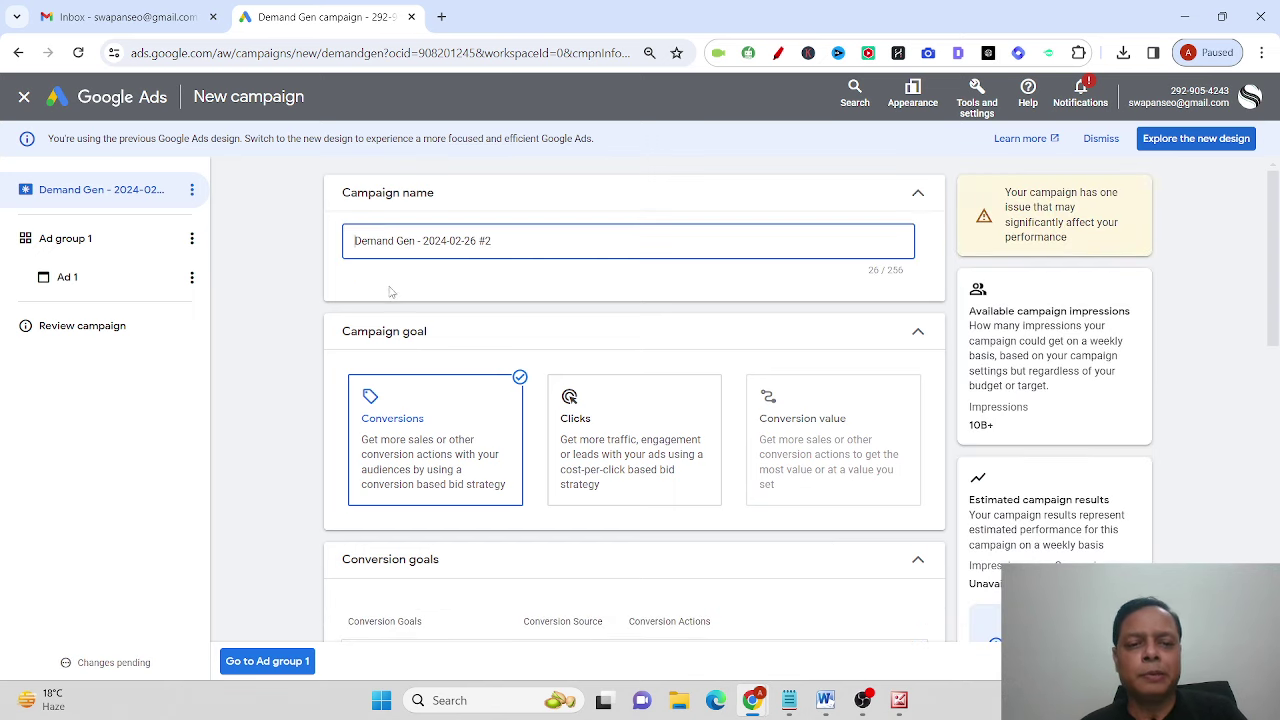
pyautogui.click(737, 458)
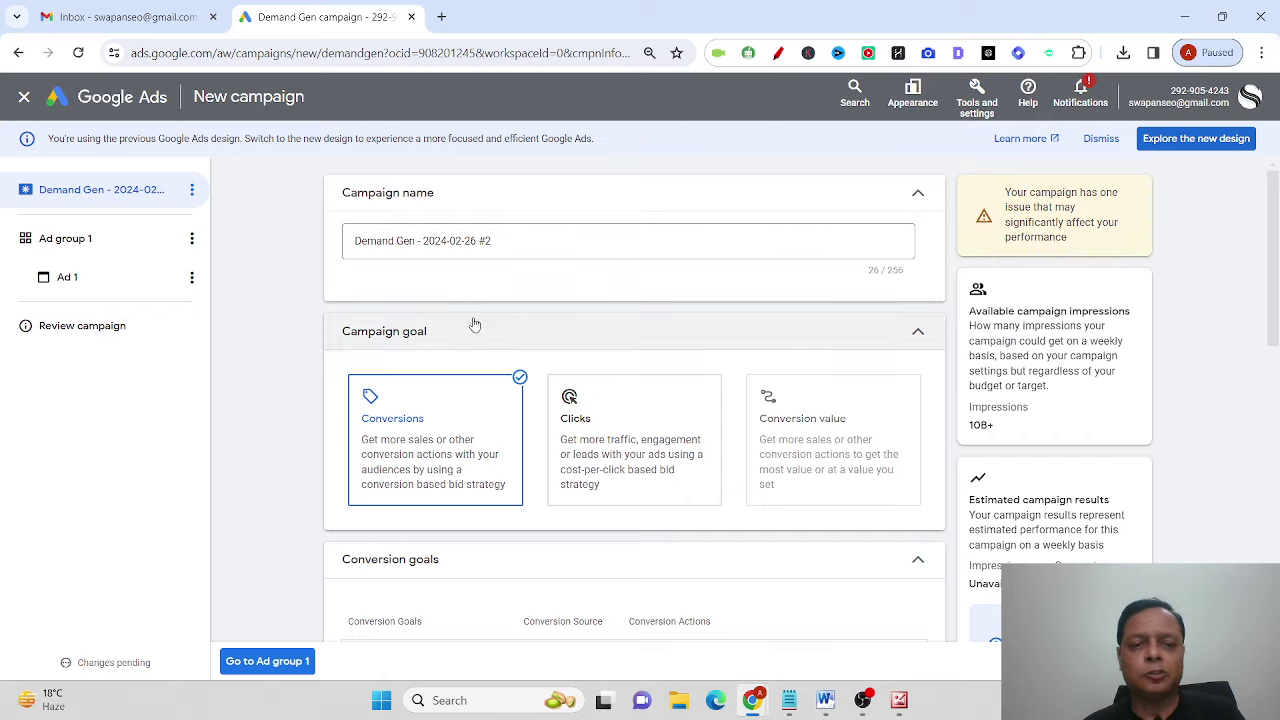
pyautogui.click(358, 243)
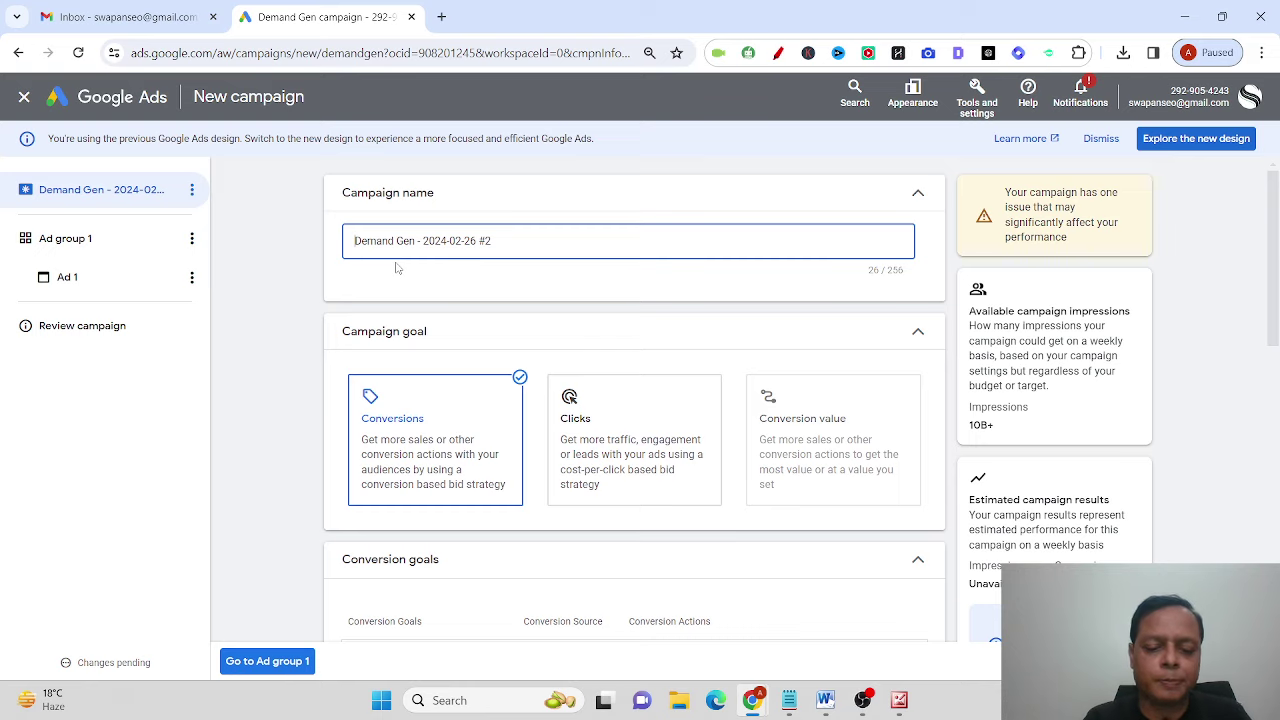
pyautogui.write('Jayna')
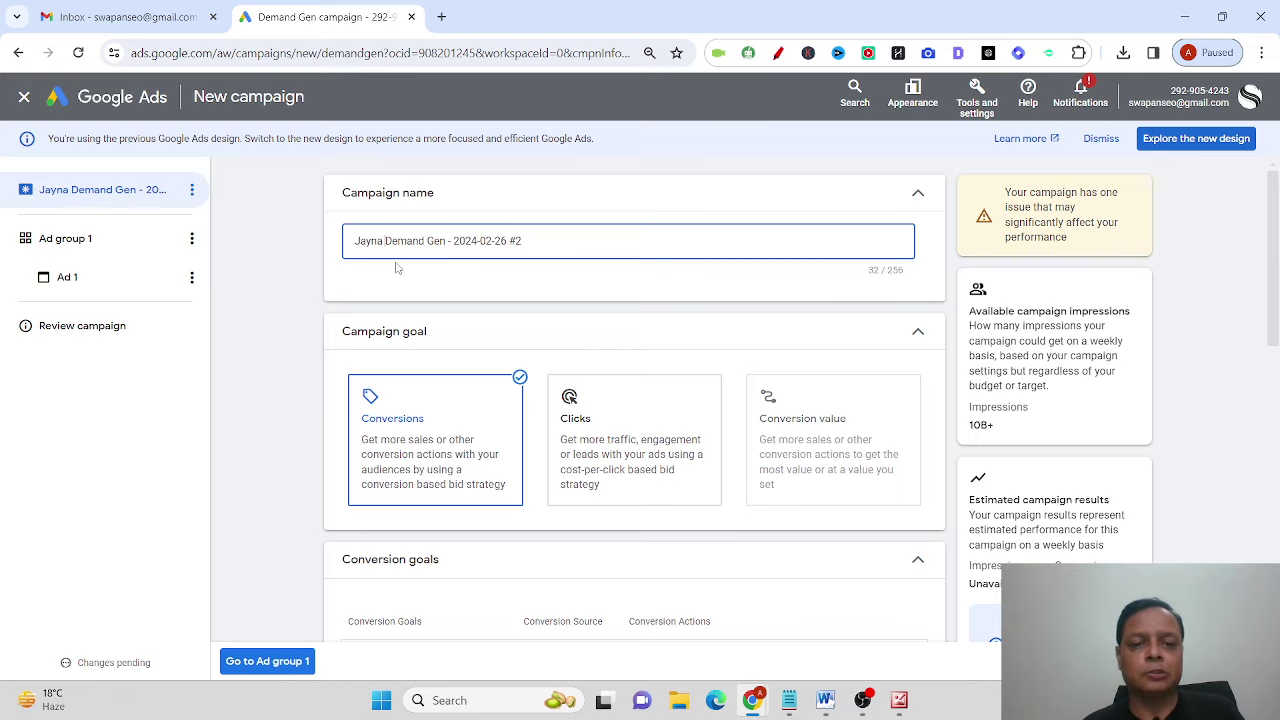
# Step: Switch to the incognito Chrome window and open jaynasinks.com in a new tab
pyautogui.moveTo(753, 700)
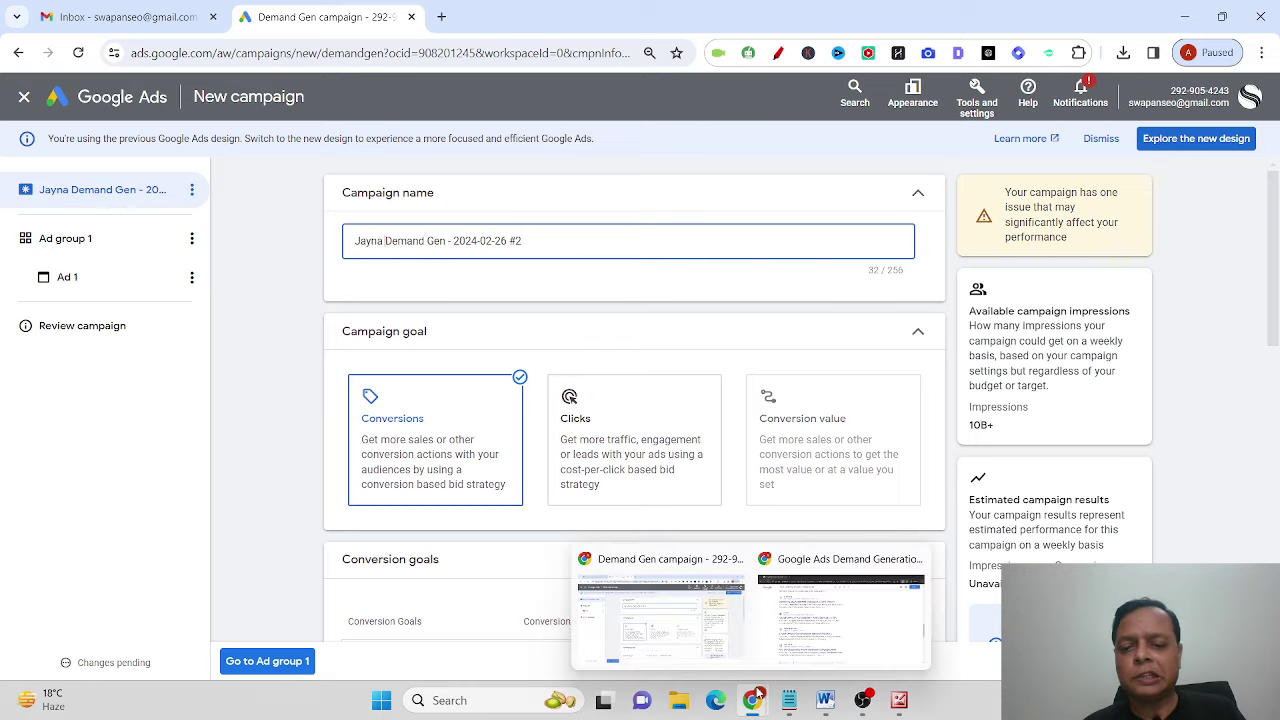
pyautogui.click(855, 605)
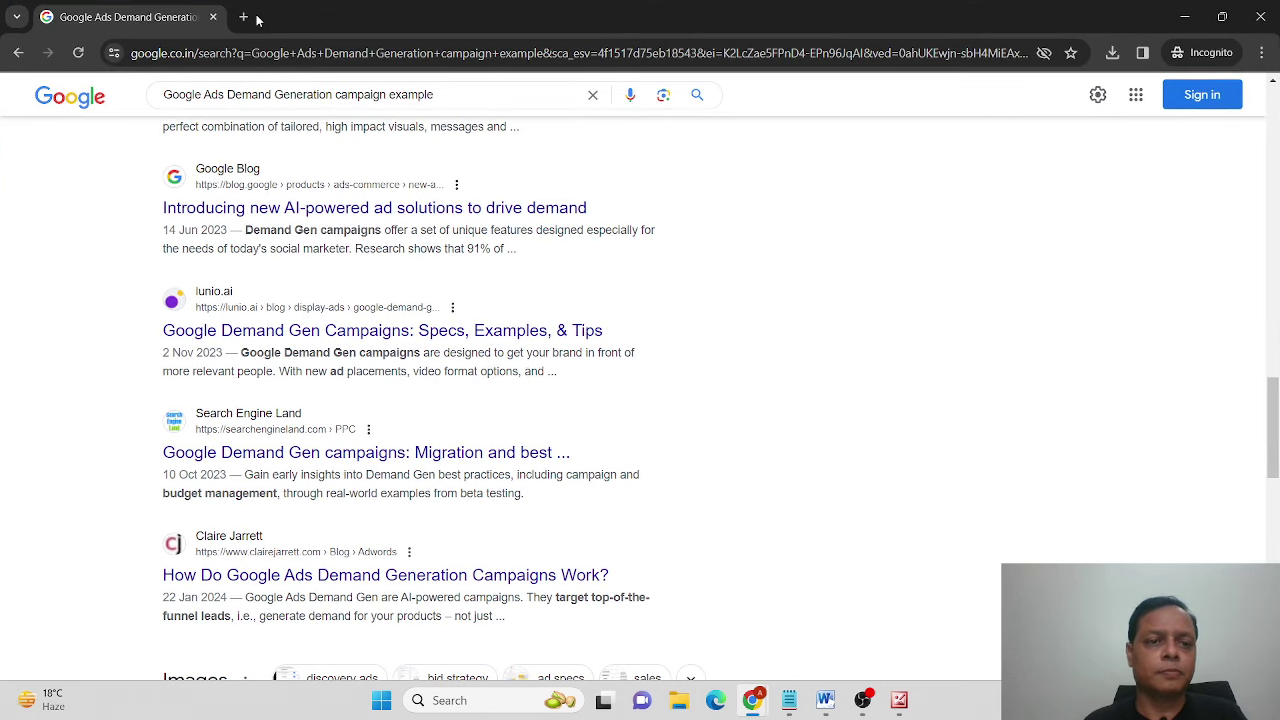
pyautogui.click(244, 17)
pyautogui.write('j')
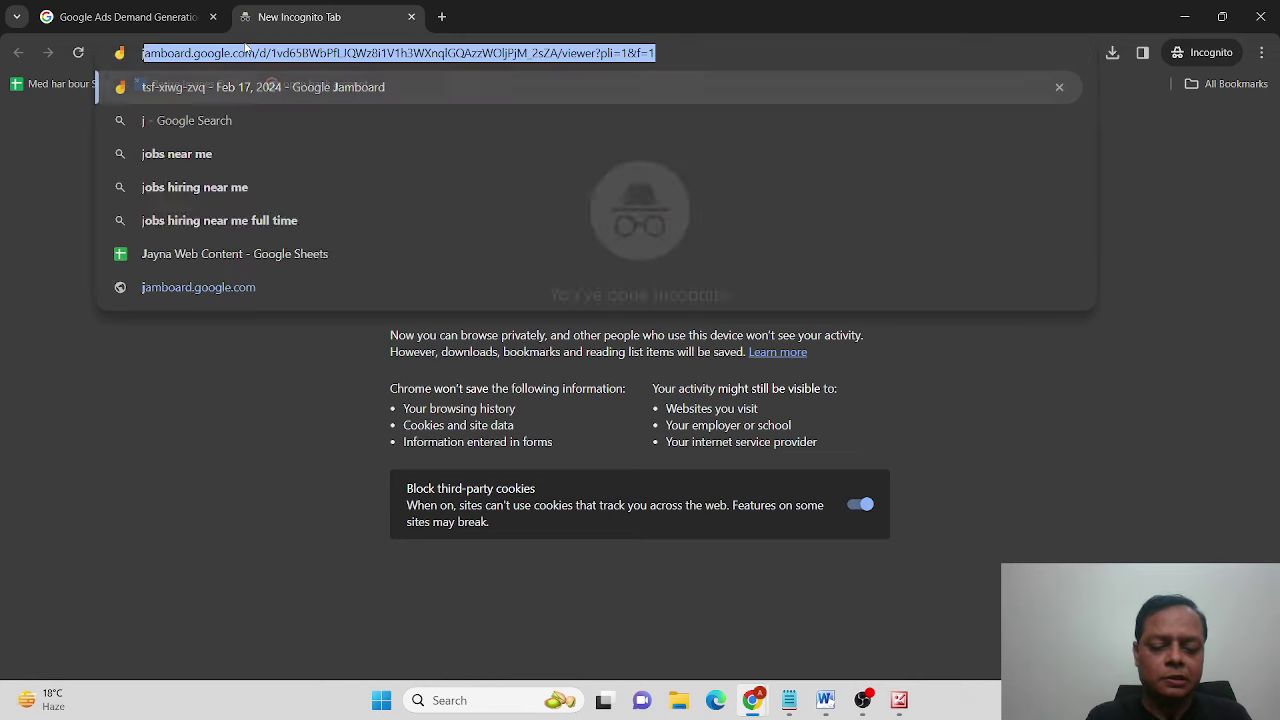
pyautogui.write('aynas')
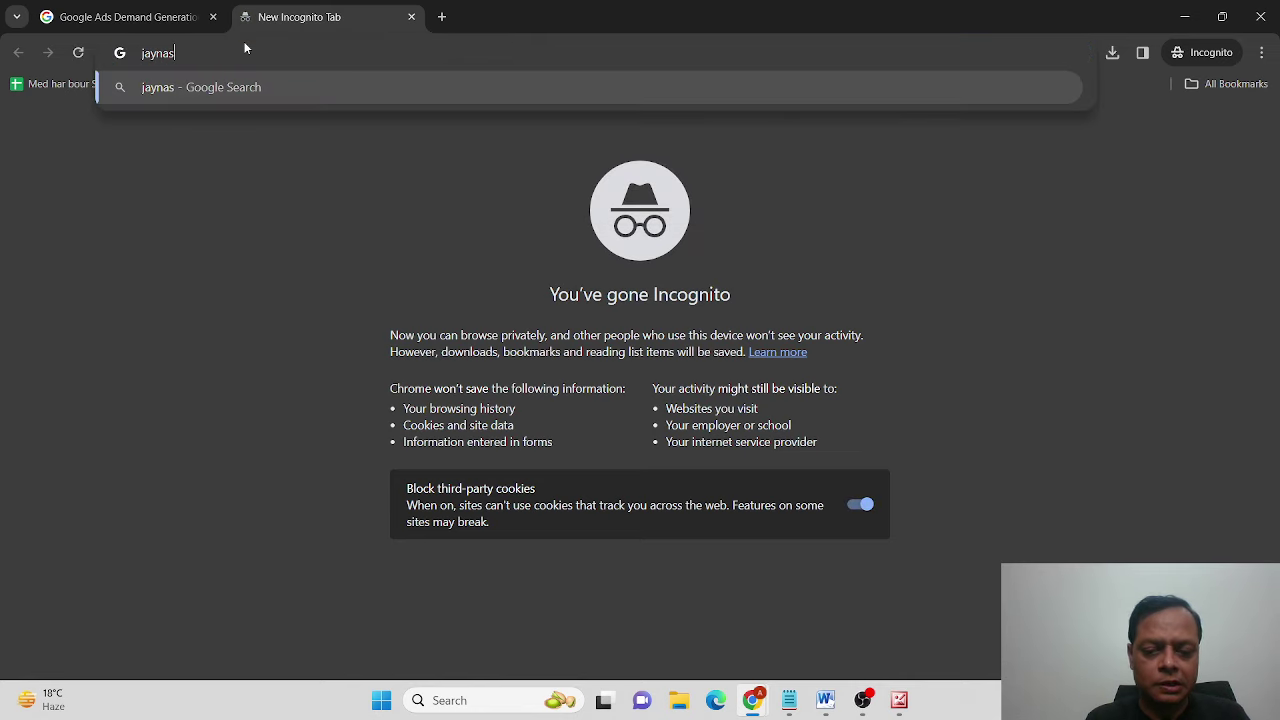
pyautogui.write('inks.com')
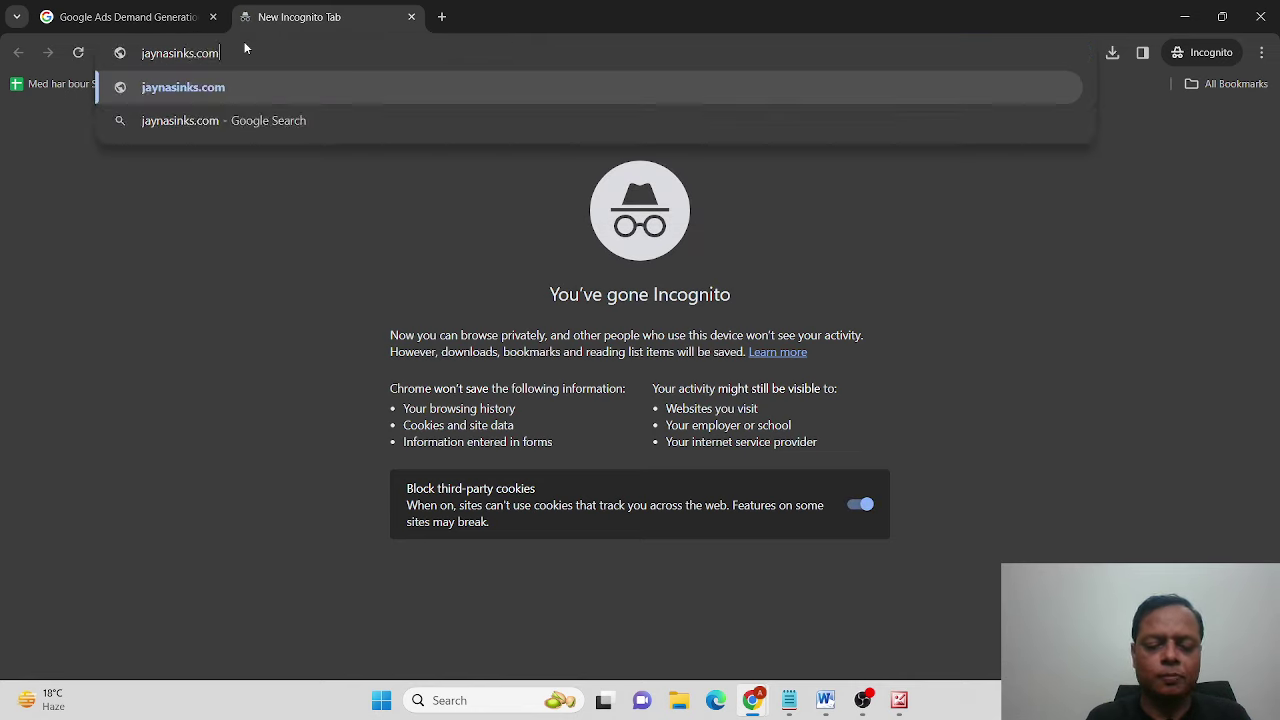
pyautogui.press('Return')
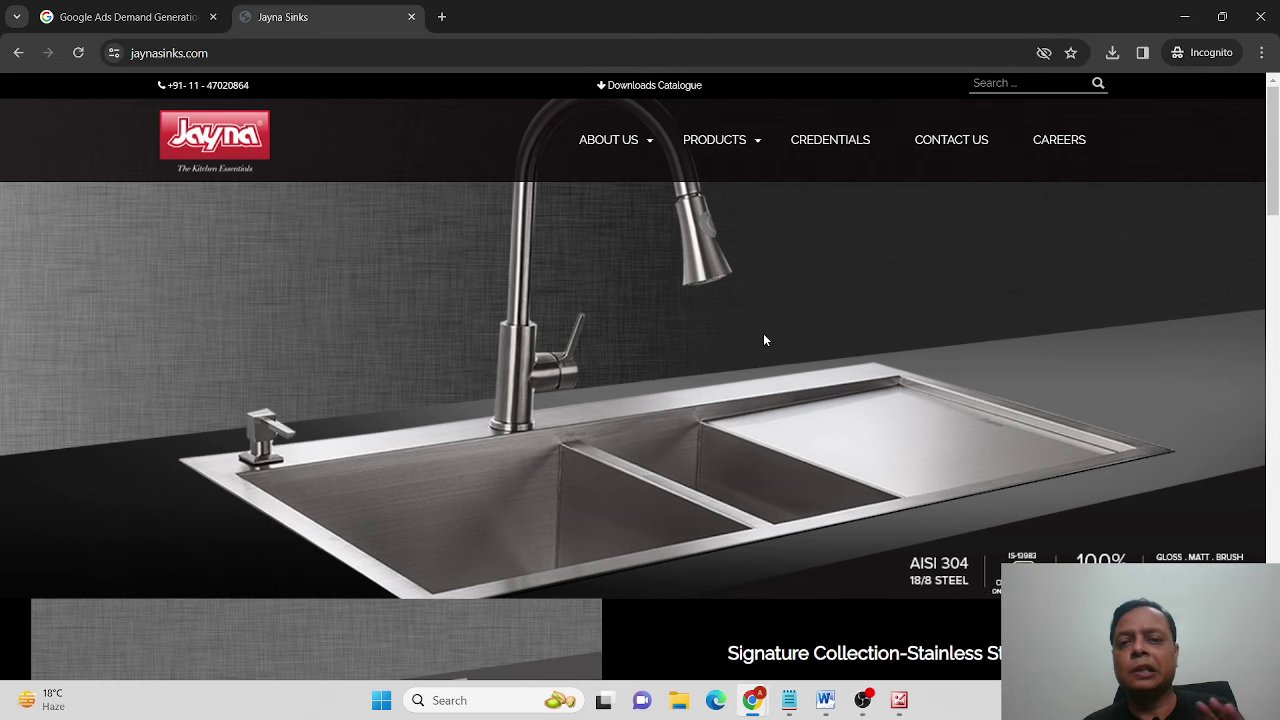
# Step: Examine the Jayna home page's sink collections and the site's product categories, including Quartz Collection and Wash Basin
pyautogui.scroll(-7, 737, 253)
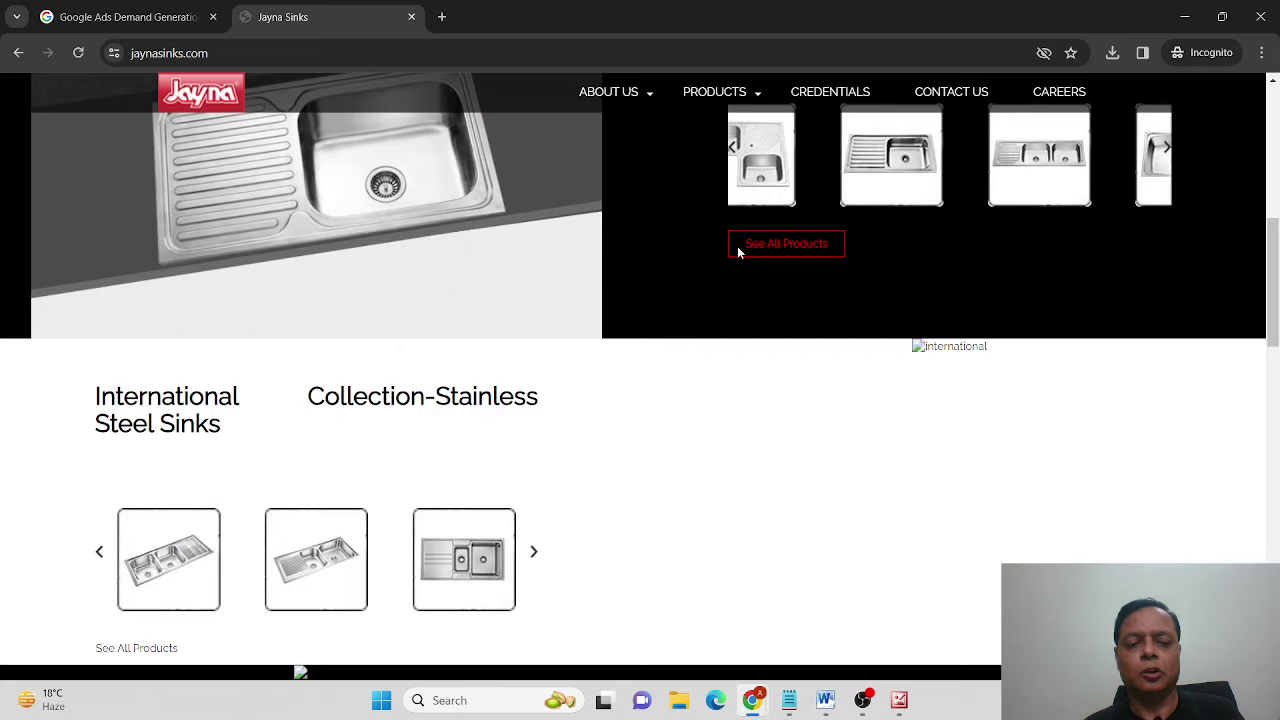
pyautogui.scroll(7, 675, 337)
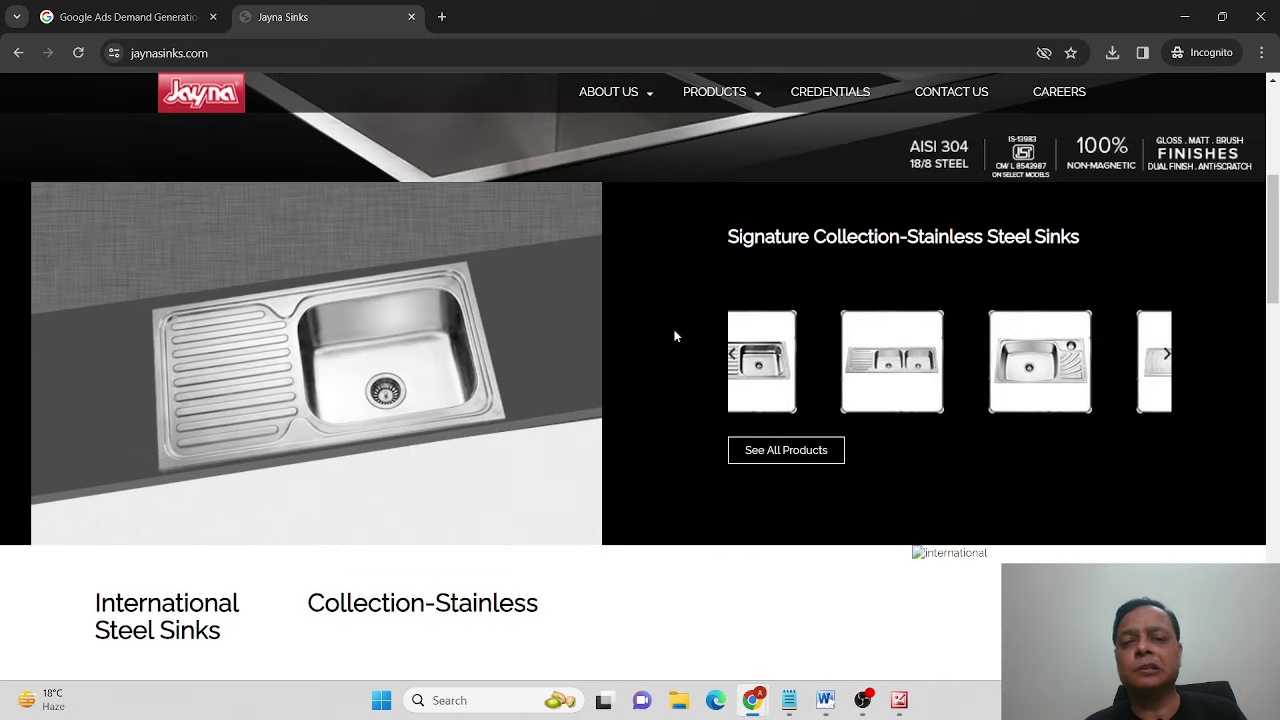
pyautogui.scroll(2, 675, 337)
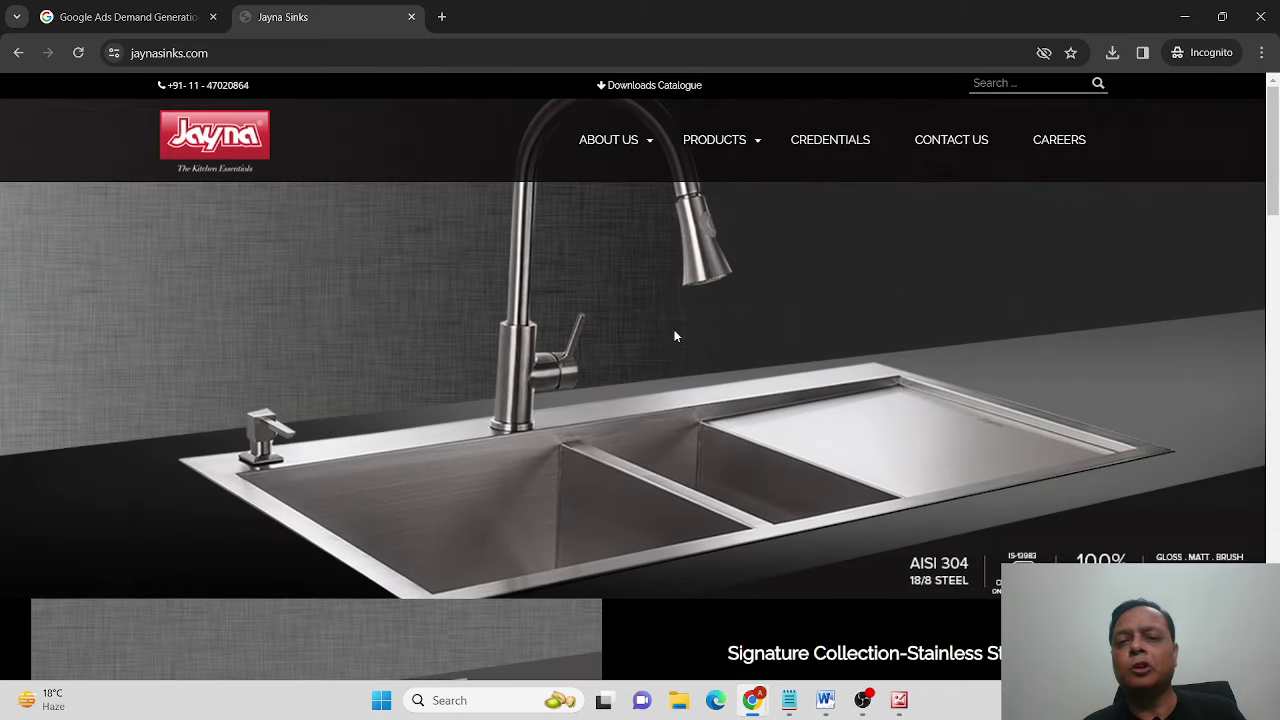
pyautogui.moveTo(740, 131)
pyautogui.moveTo(763, 249)
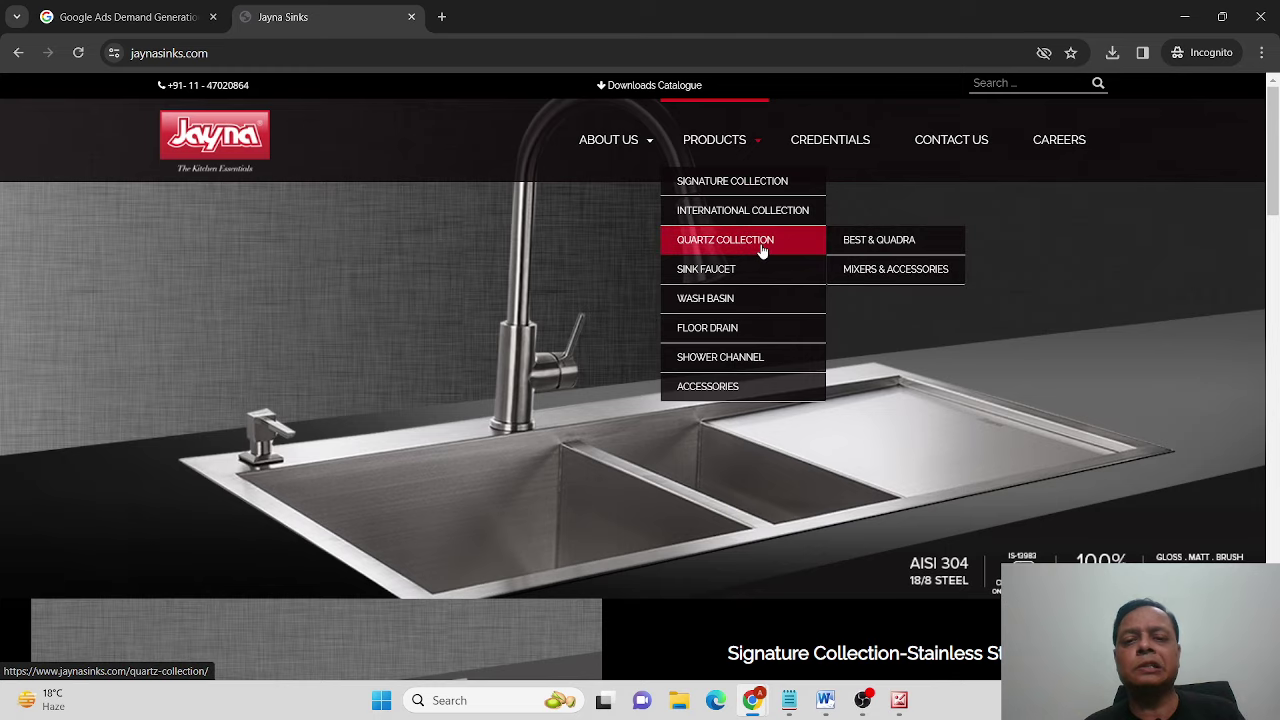
pyautogui.moveTo(757, 304)
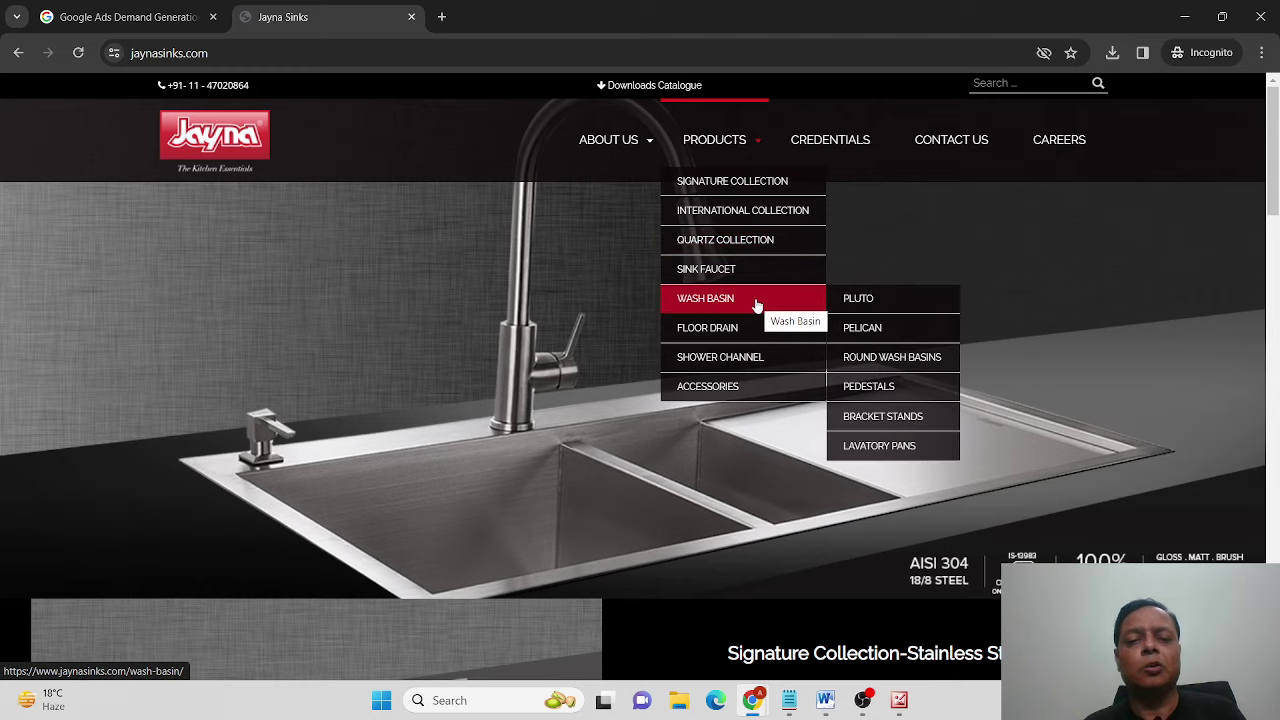
pyautogui.moveTo(791, 366)
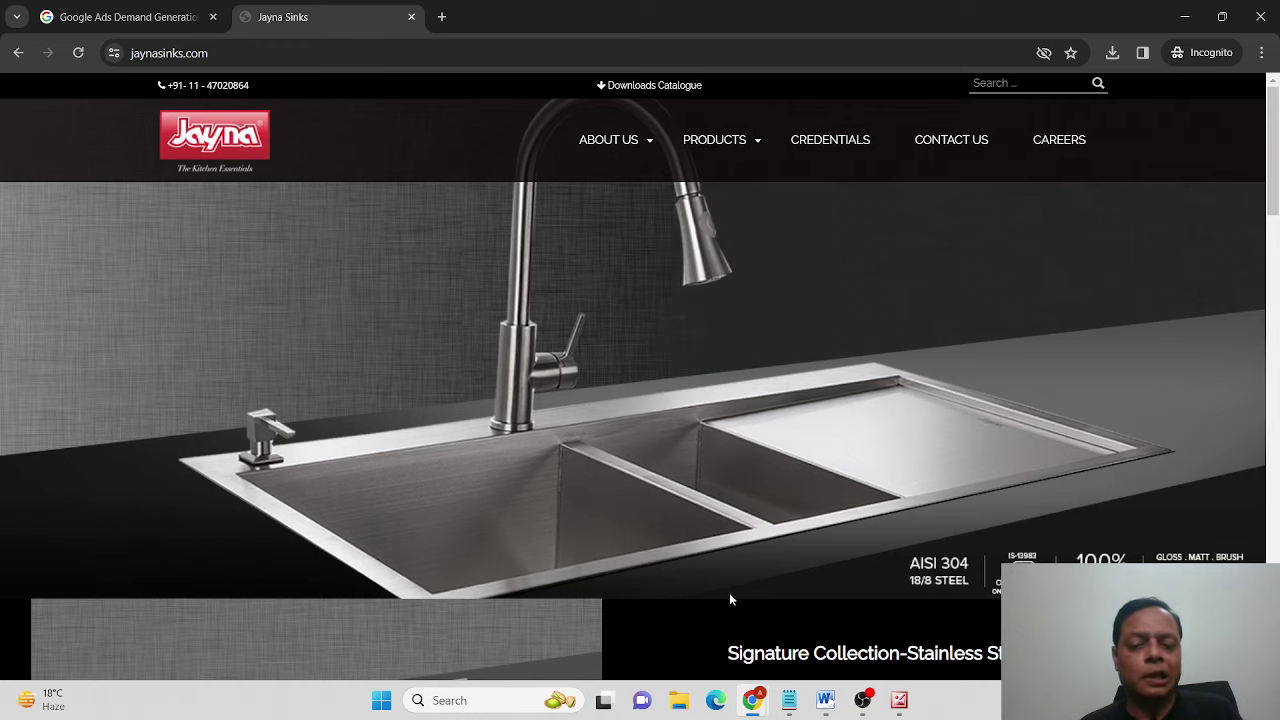
# Step: Switch back to the Google Ads campaign window and review the campaign goal and conversion goals settings
pyautogui.moveTo(752, 698)
pyautogui.click(679, 645)
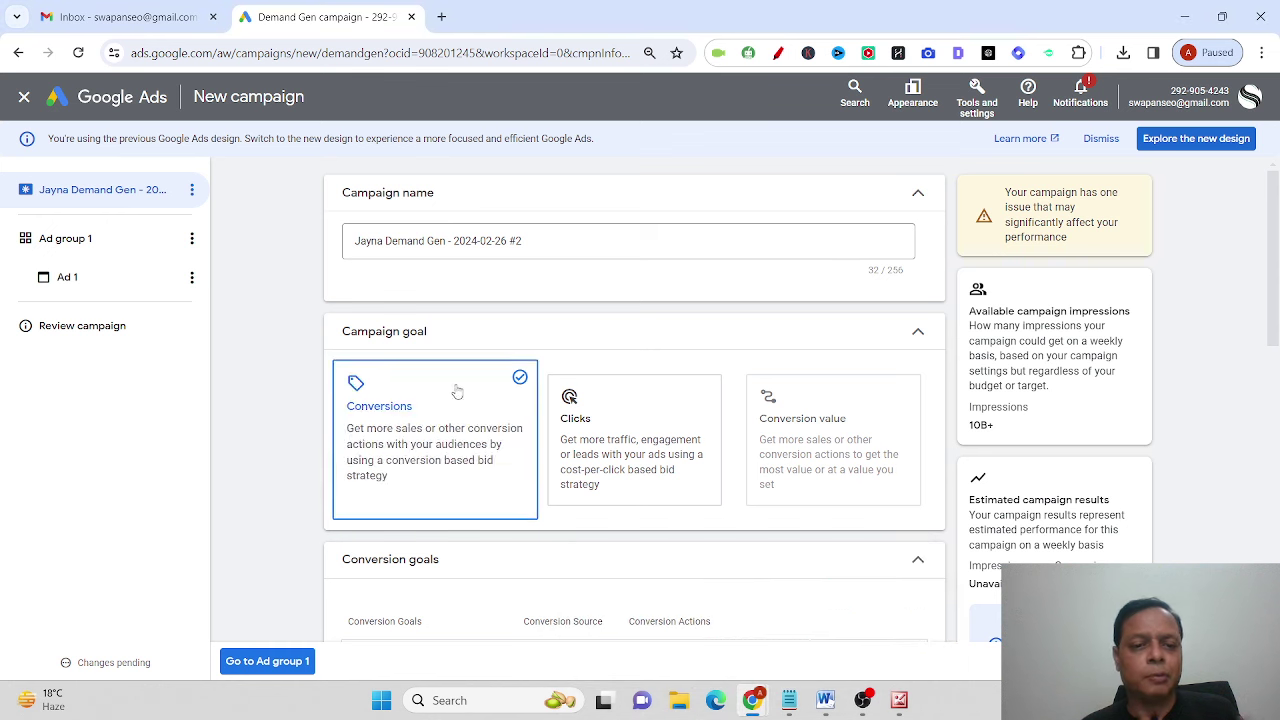
pyautogui.scroll(-1, 748, 336)
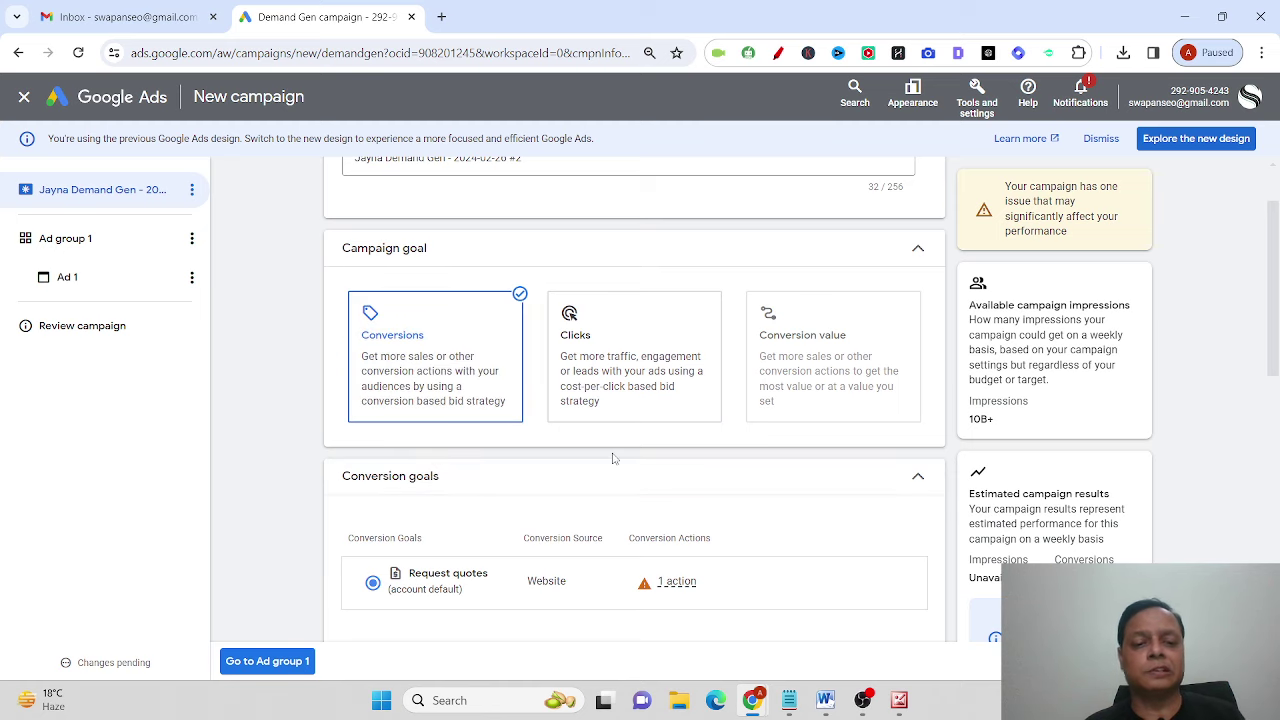
pyautogui.scroll(-2, 614, 458)
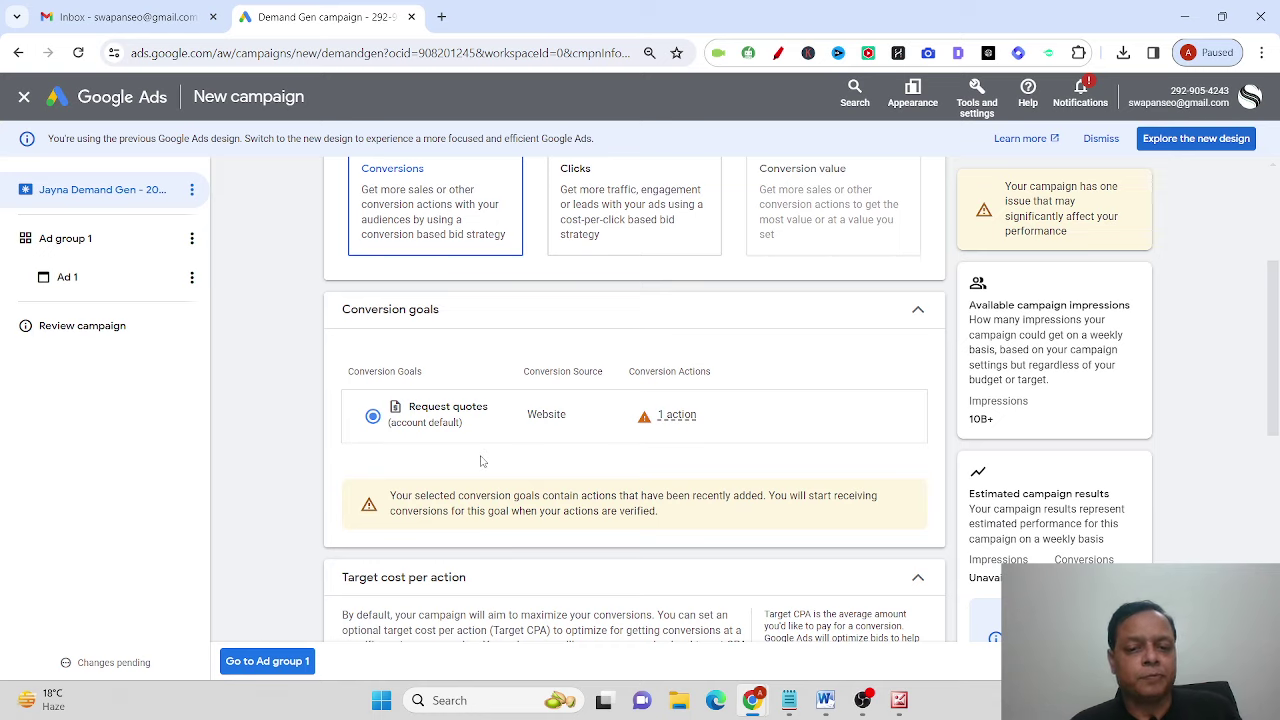
pyautogui.scroll(-2, 481, 461)
pyautogui.moveTo(686, 248)
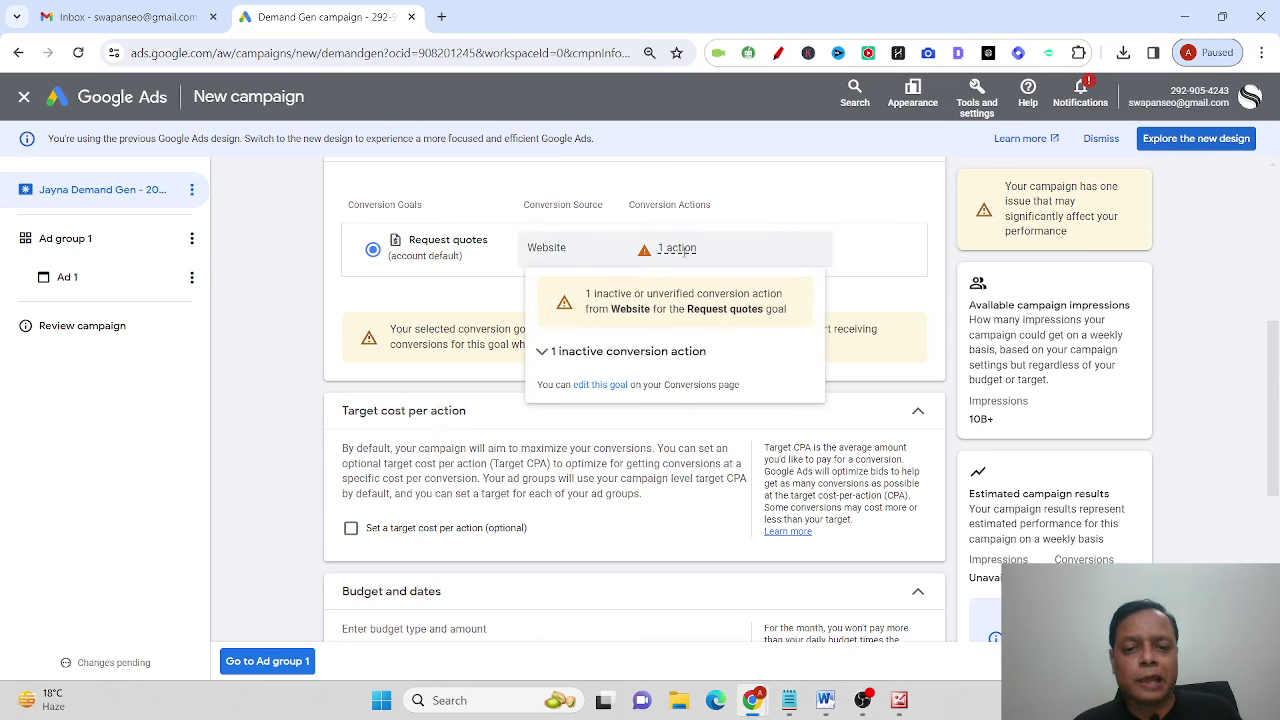
pyautogui.click(604, 384)
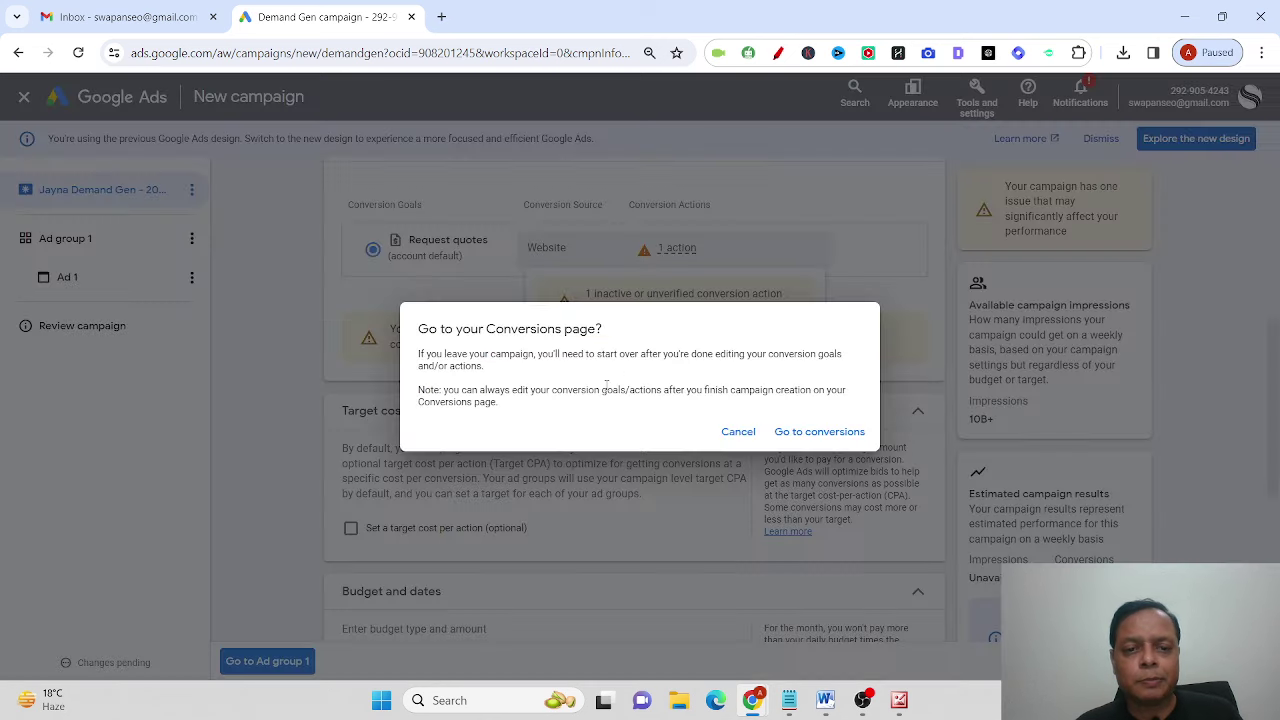
pyautogui.click(825, 434)
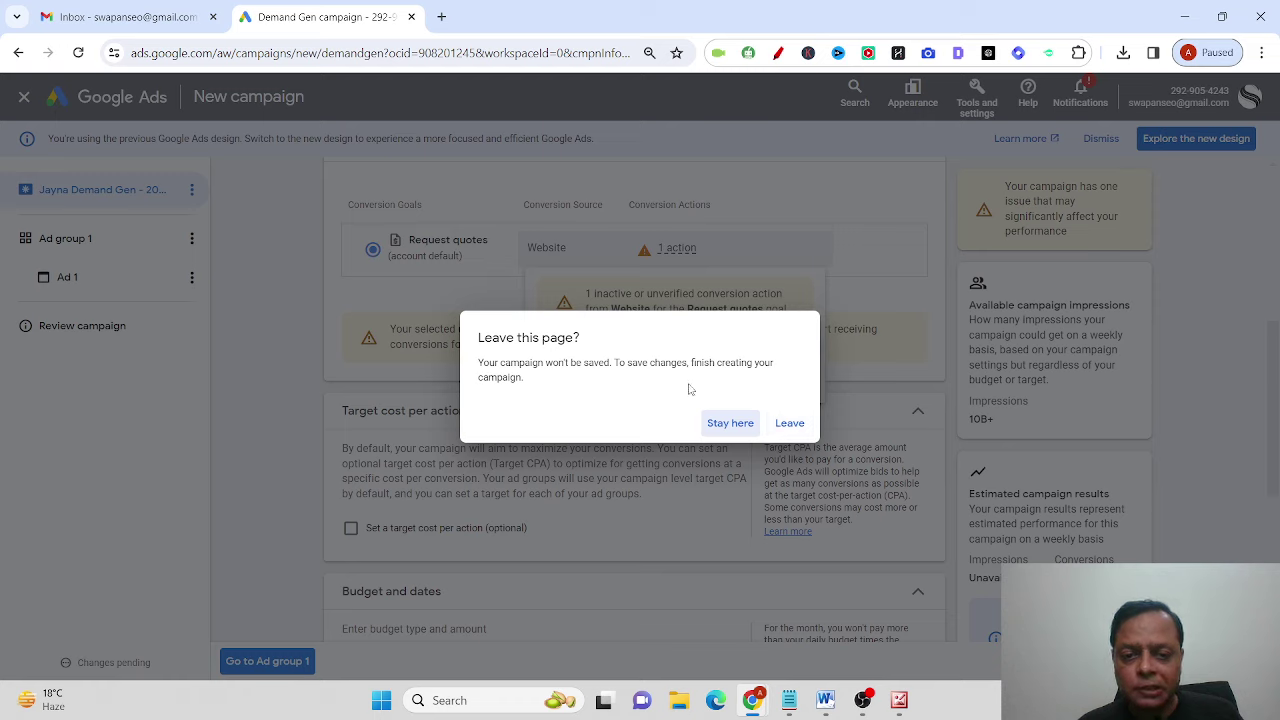
pyautogui.click(729, 423)
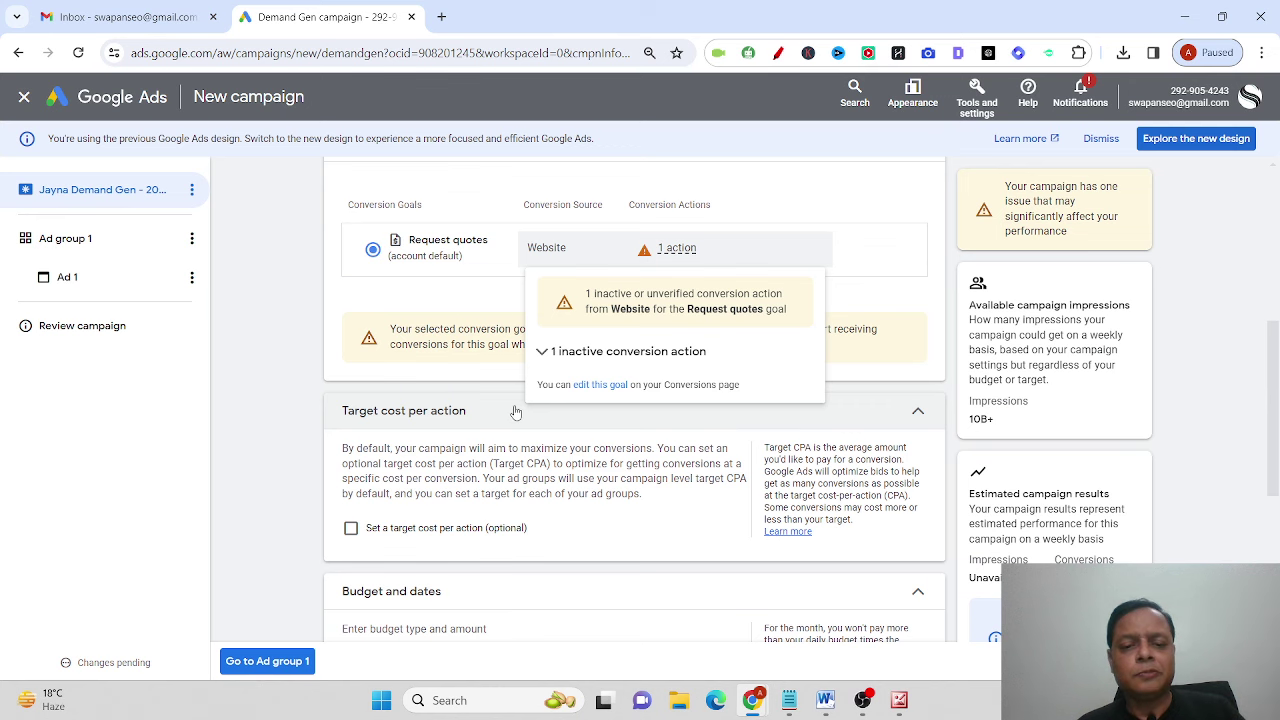
# Step: Enter a daily campaign budget of ₹500 and raise it to the recommended ₹2,902.00
pyautogui.scroll(-2, 310, 402)
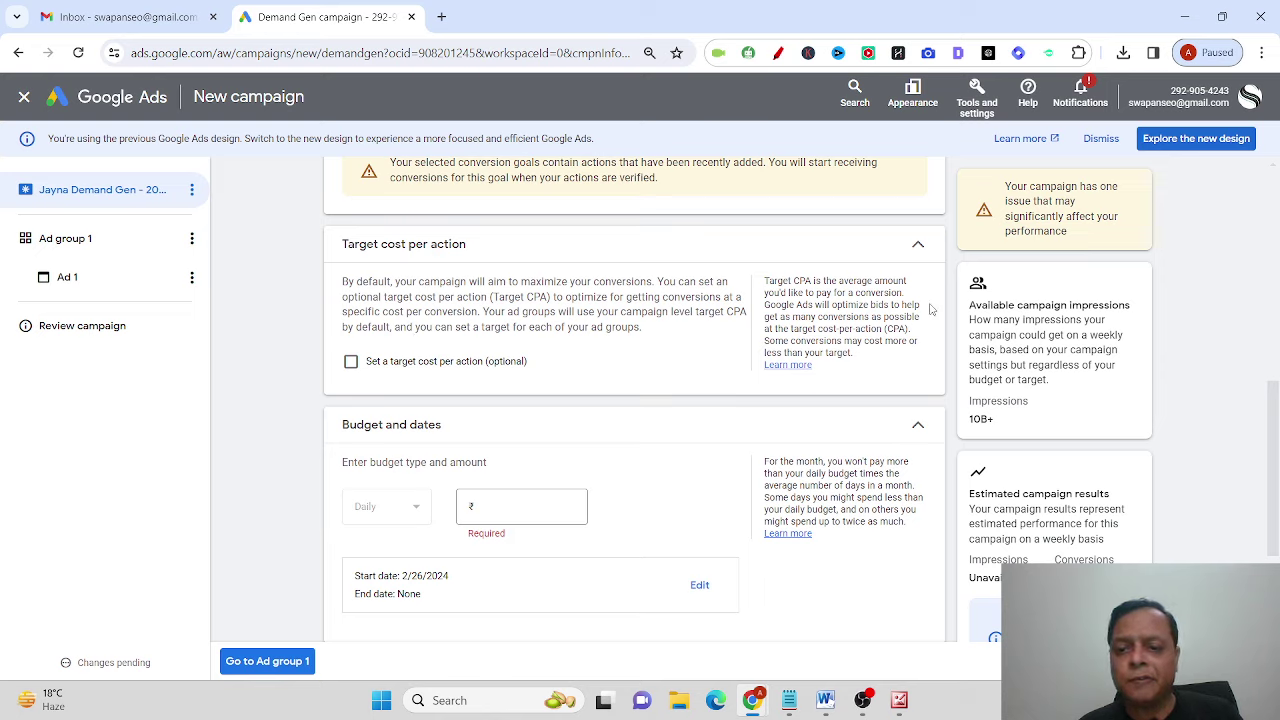
pyautogui.hotkey('ctrl', '+')
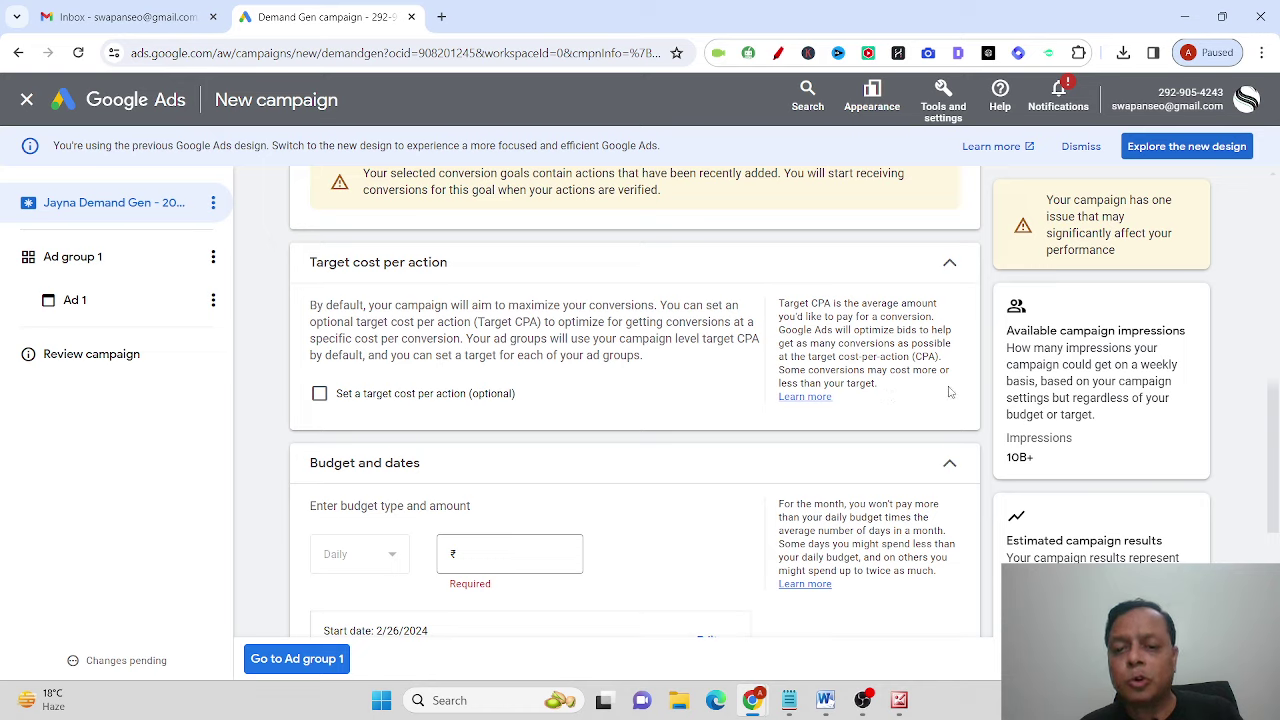
pyautogui.hotkey('ctrl', '-')
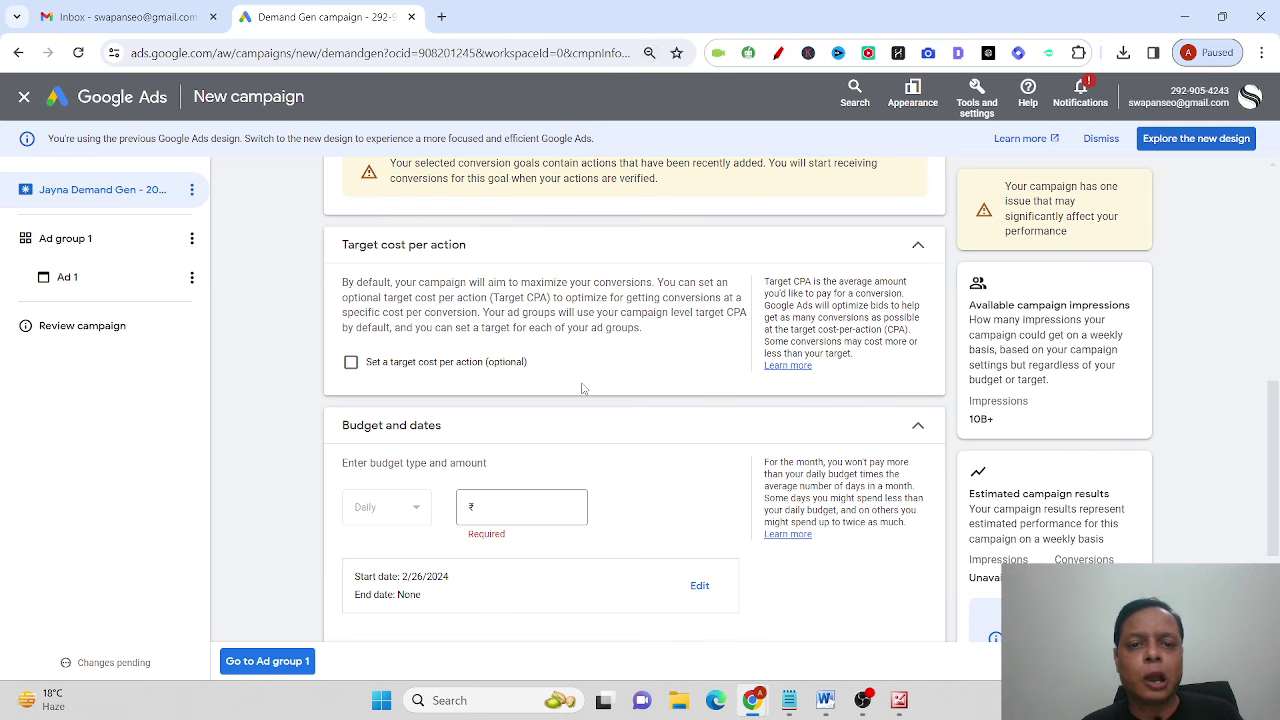
pyautogui.hotkey('ctrl', '+')
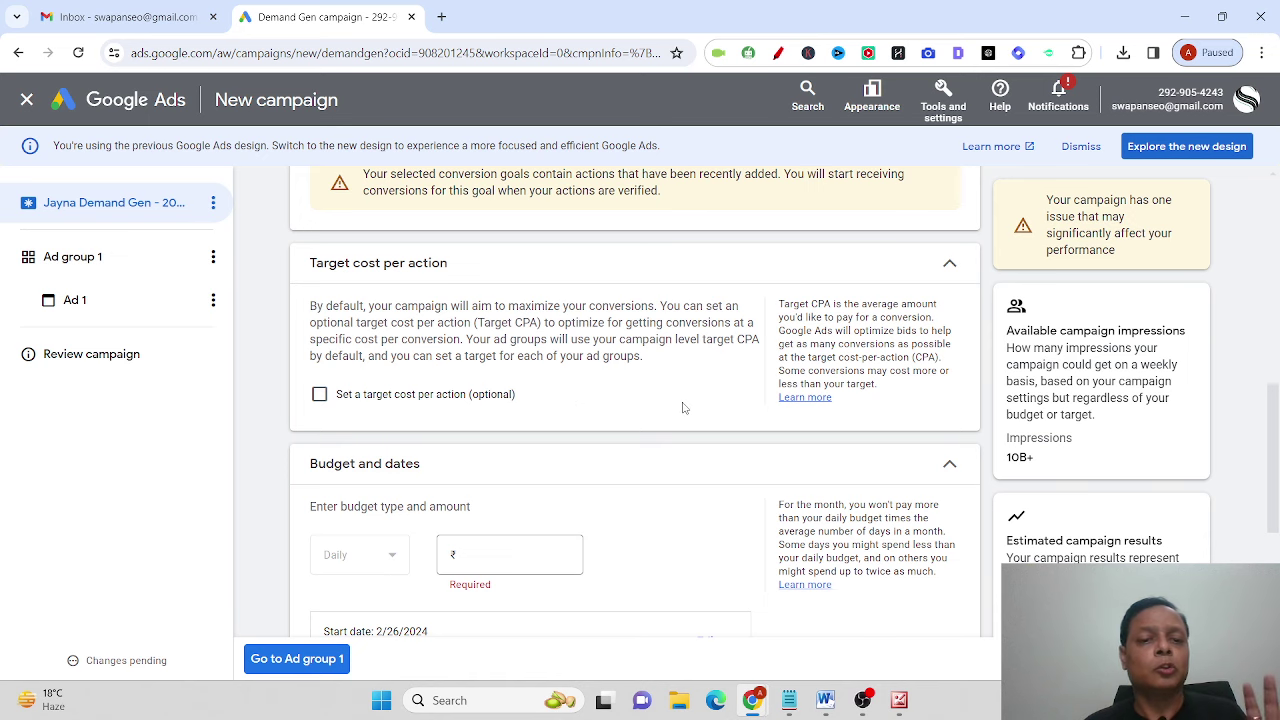
pyautogui.scroll(-1, 684, 408)
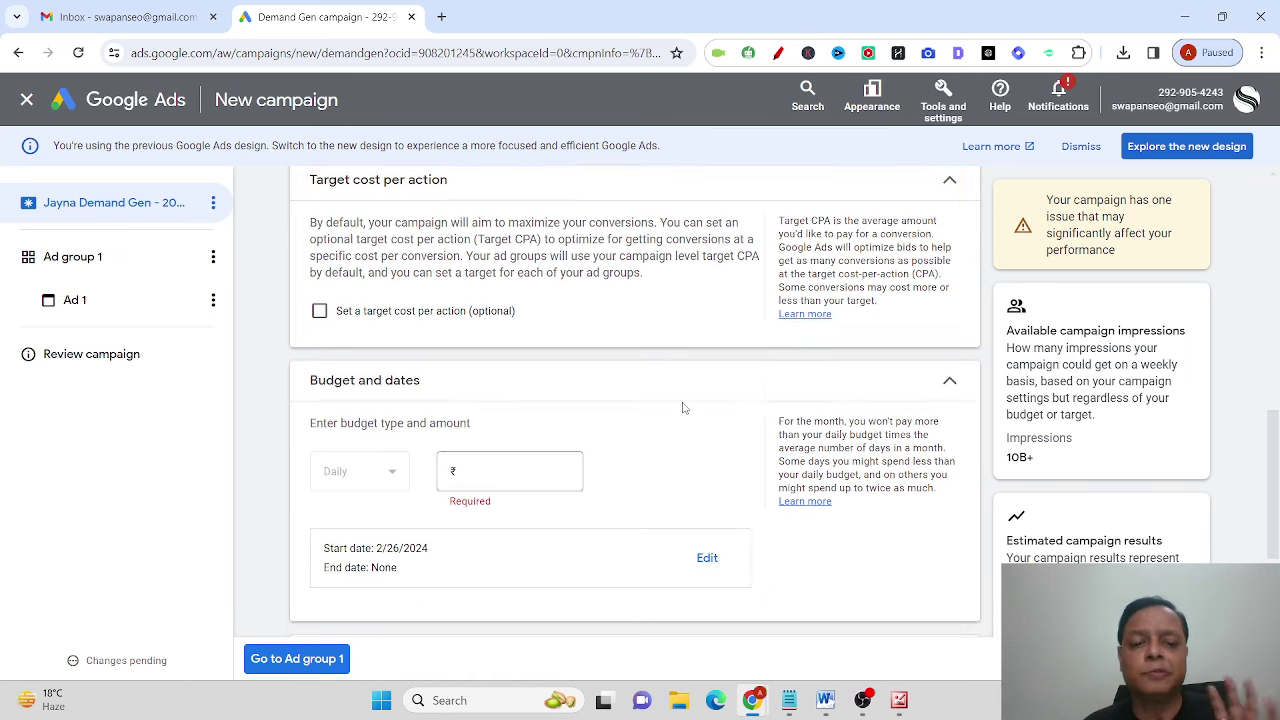
pyautogui.click(525, 471)
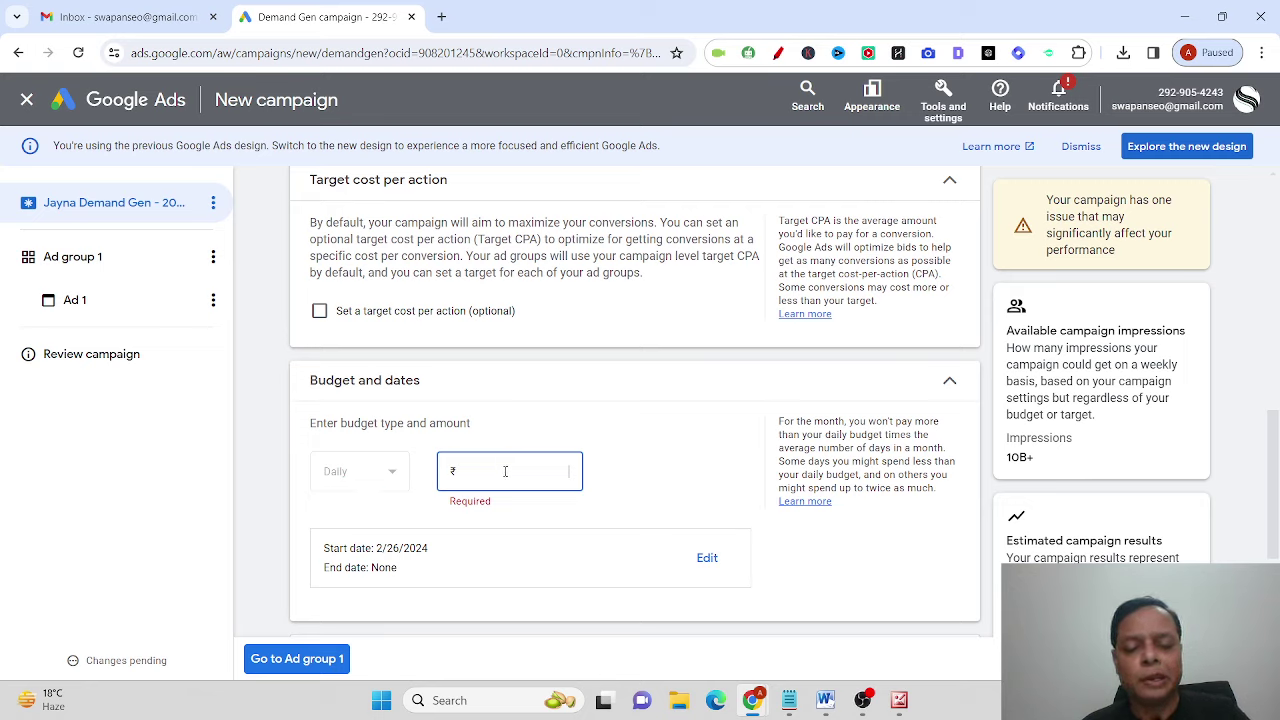
pyautogui.write('500')
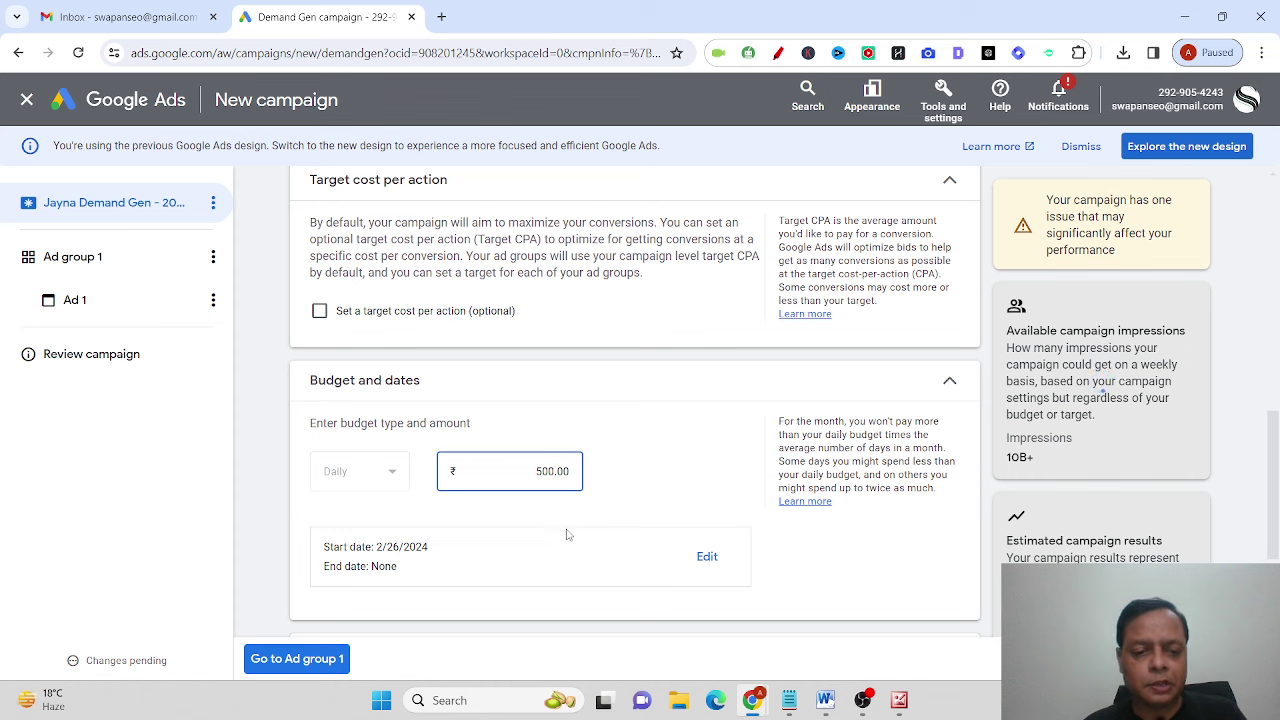
pyautogui.click(568, 535)
pyautogui.scroll(-2, 580, 505)
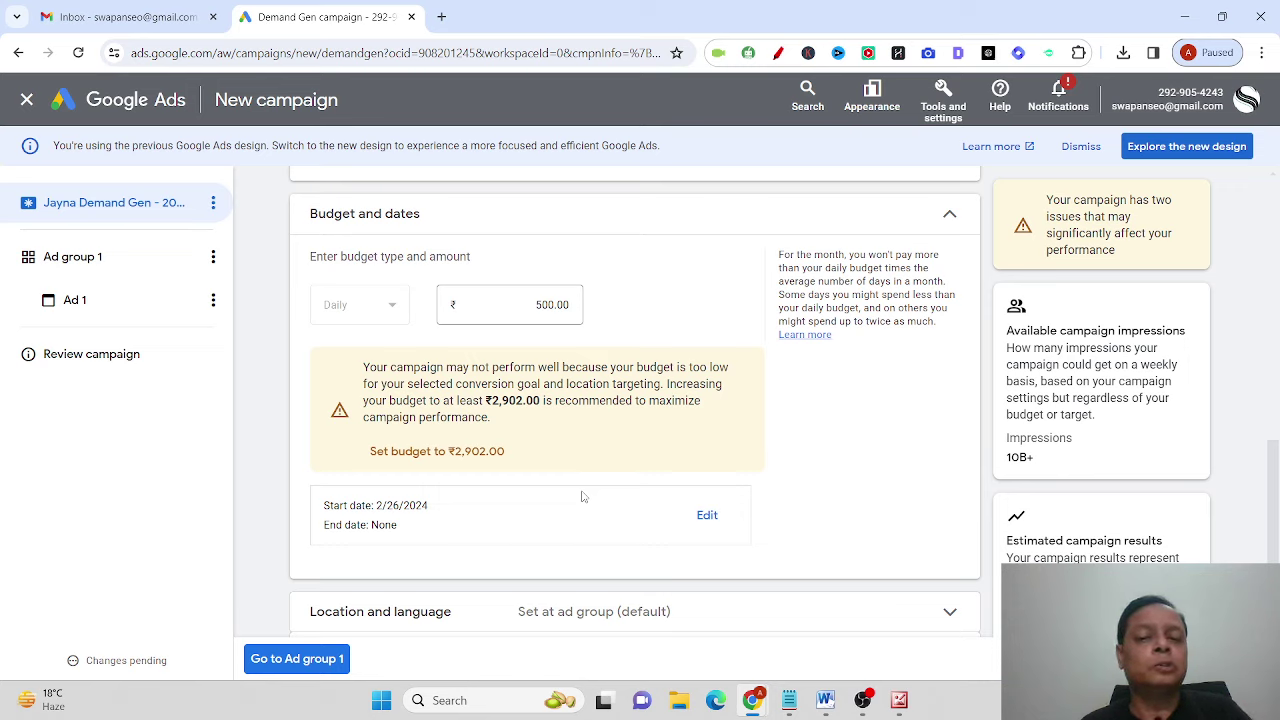
pyautogui.click(463, 455)
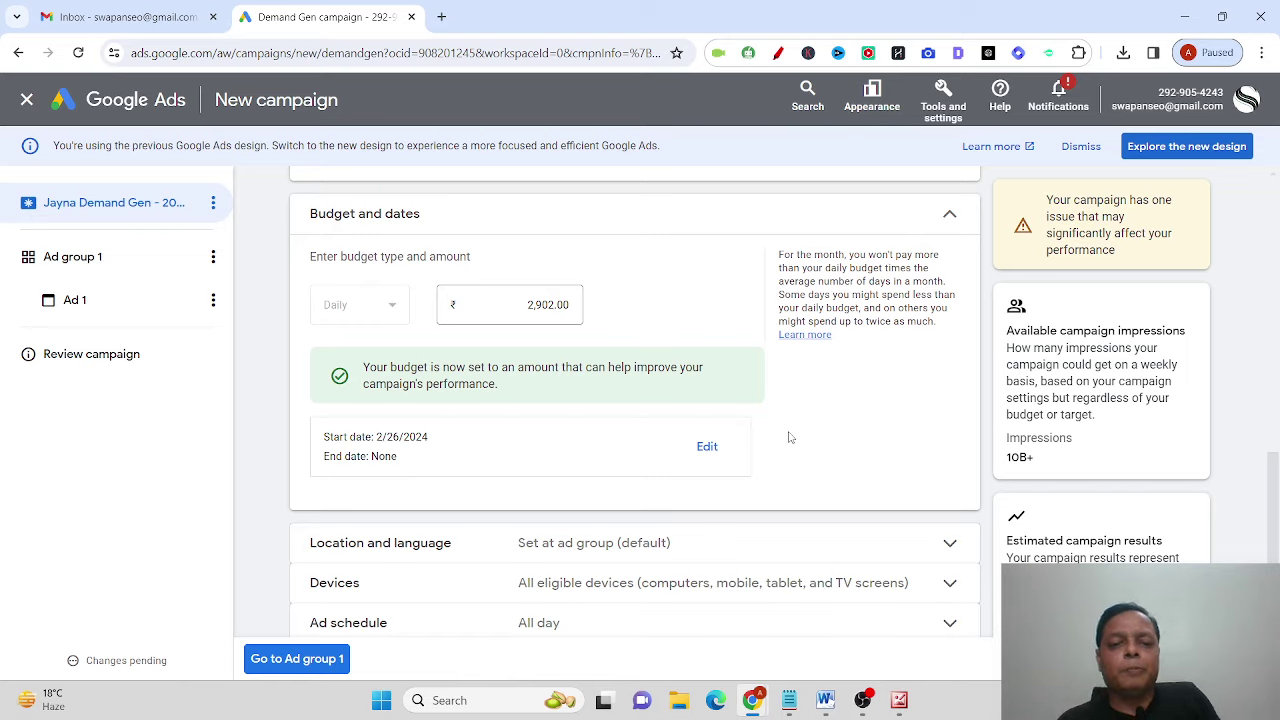
# Step: Set the campaign's end date to Mar 31, 2024
pyautogui.click(709, 453)
pyautogui.scroll(-1, 540, 474)
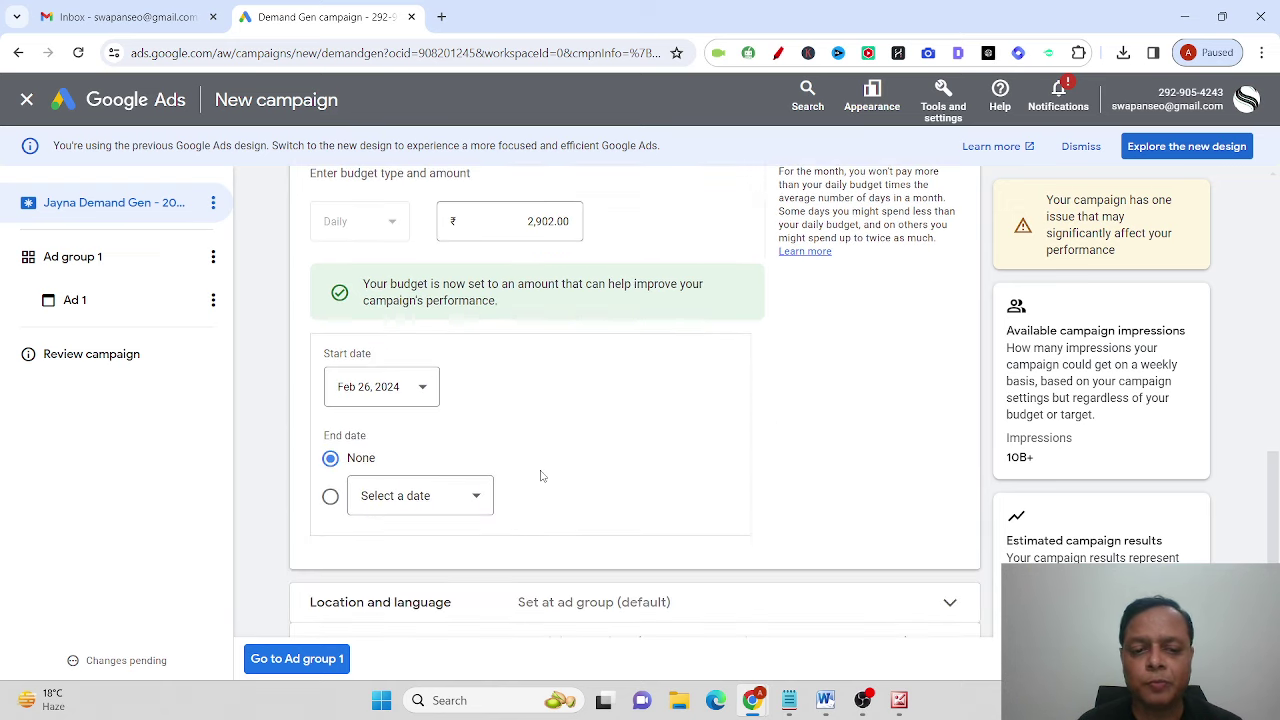
pyautogui.click(331, 499)
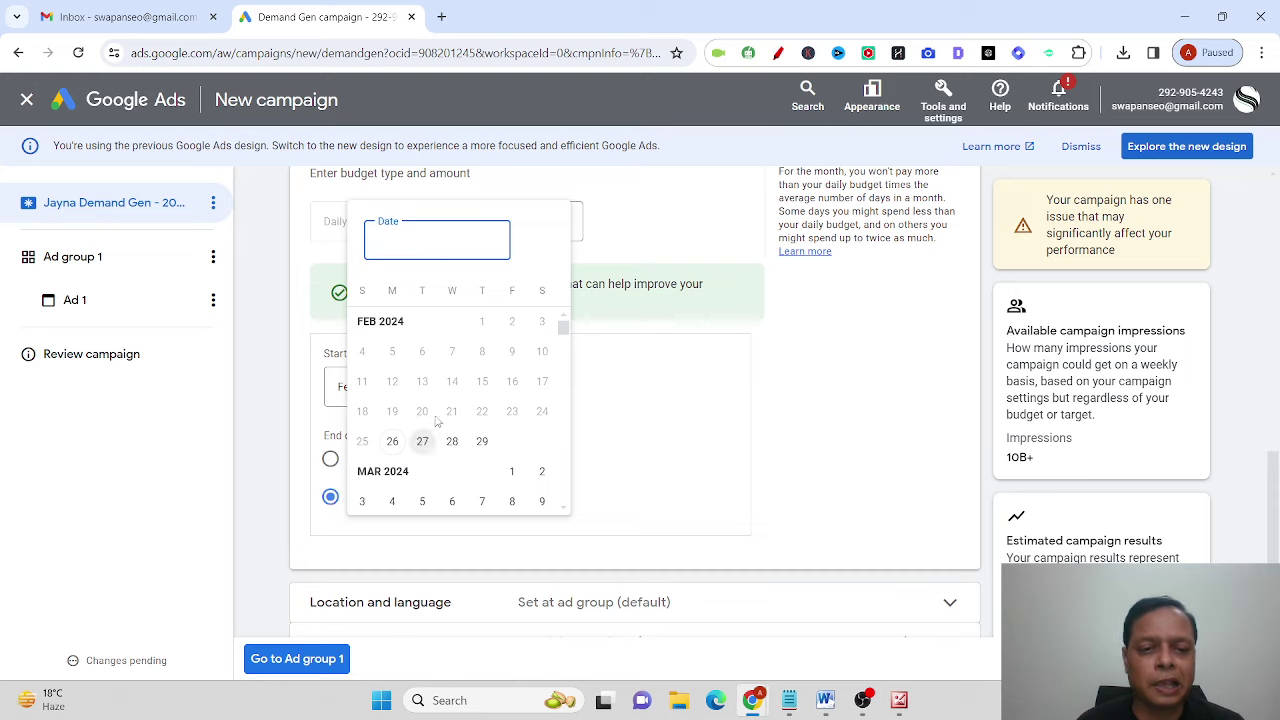
pyautogui.scroll(-2, 452, 432)
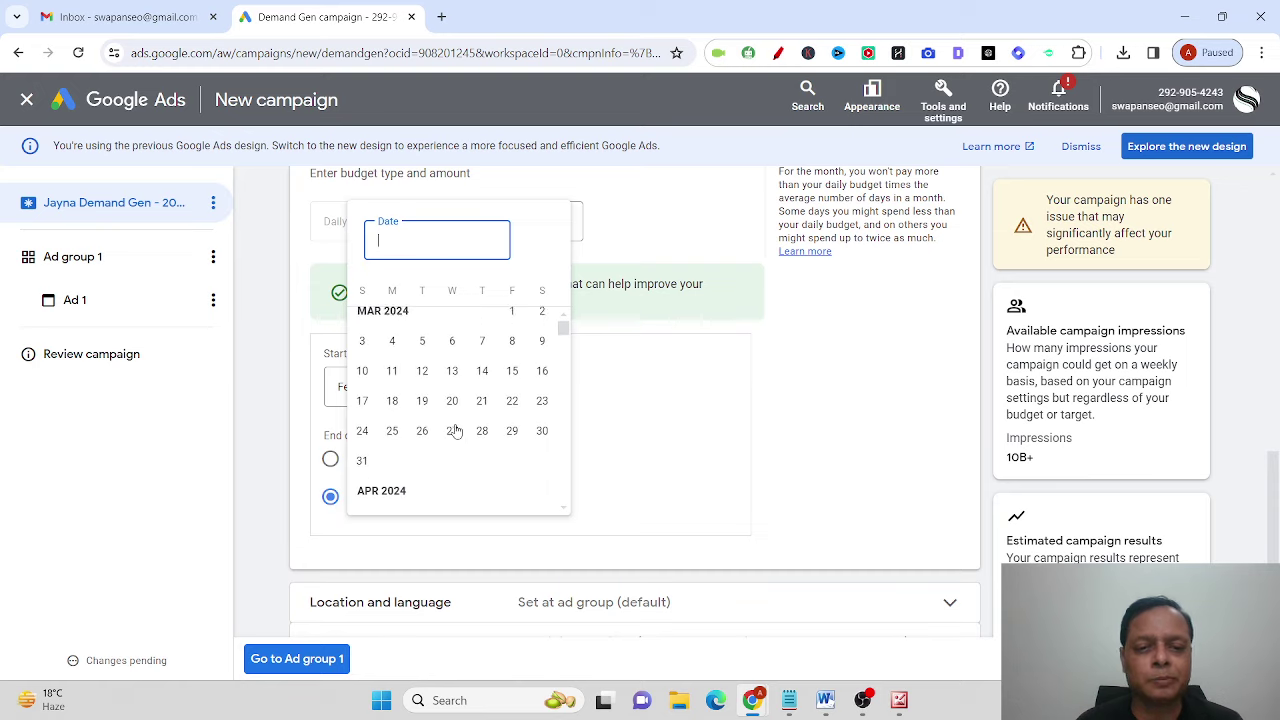
pyautogui.click(362, 461)
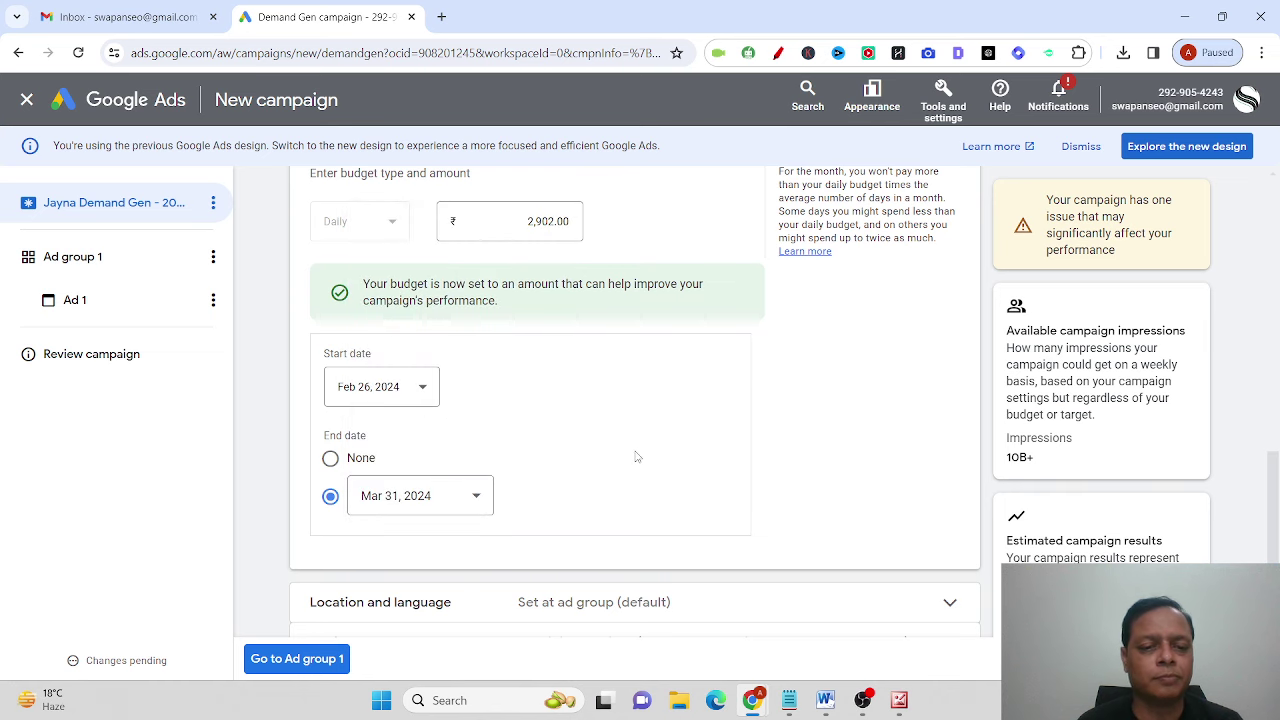
# Step: Enable campaign level location and language targeting and target India as the location
pyautogui.scroll(-3, 602, 443)
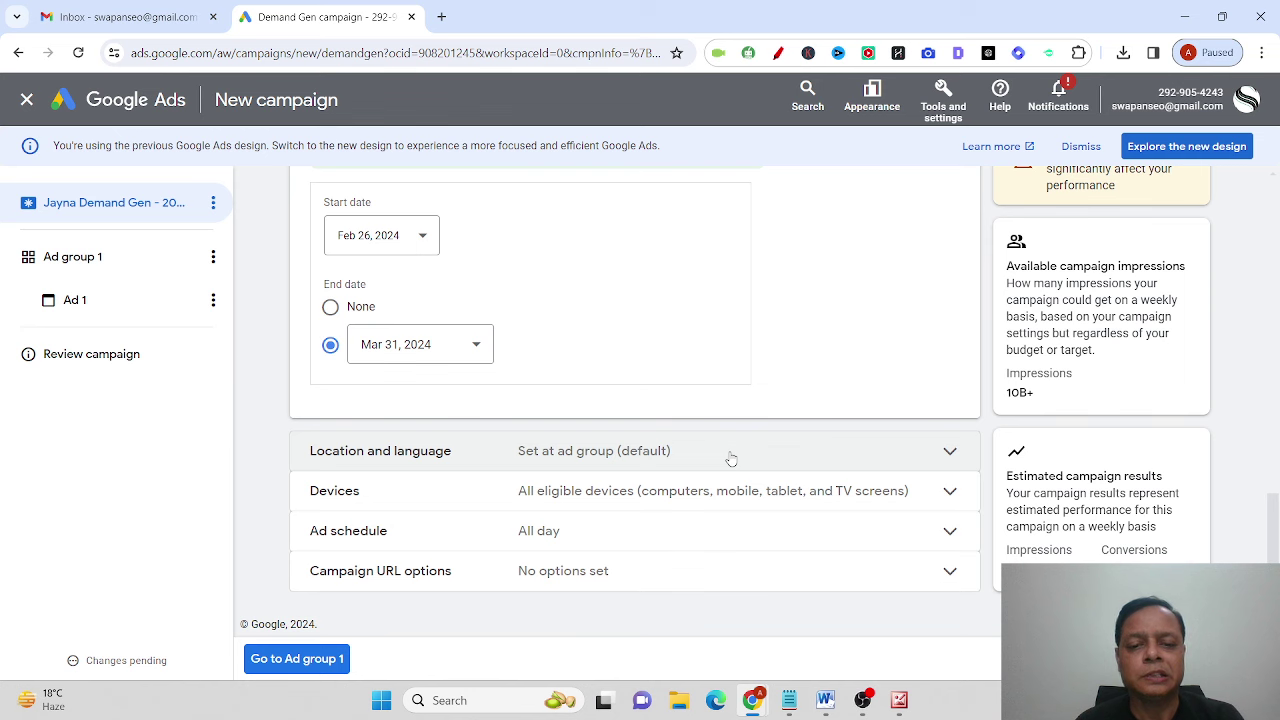
pyautogui.click(731, 458)
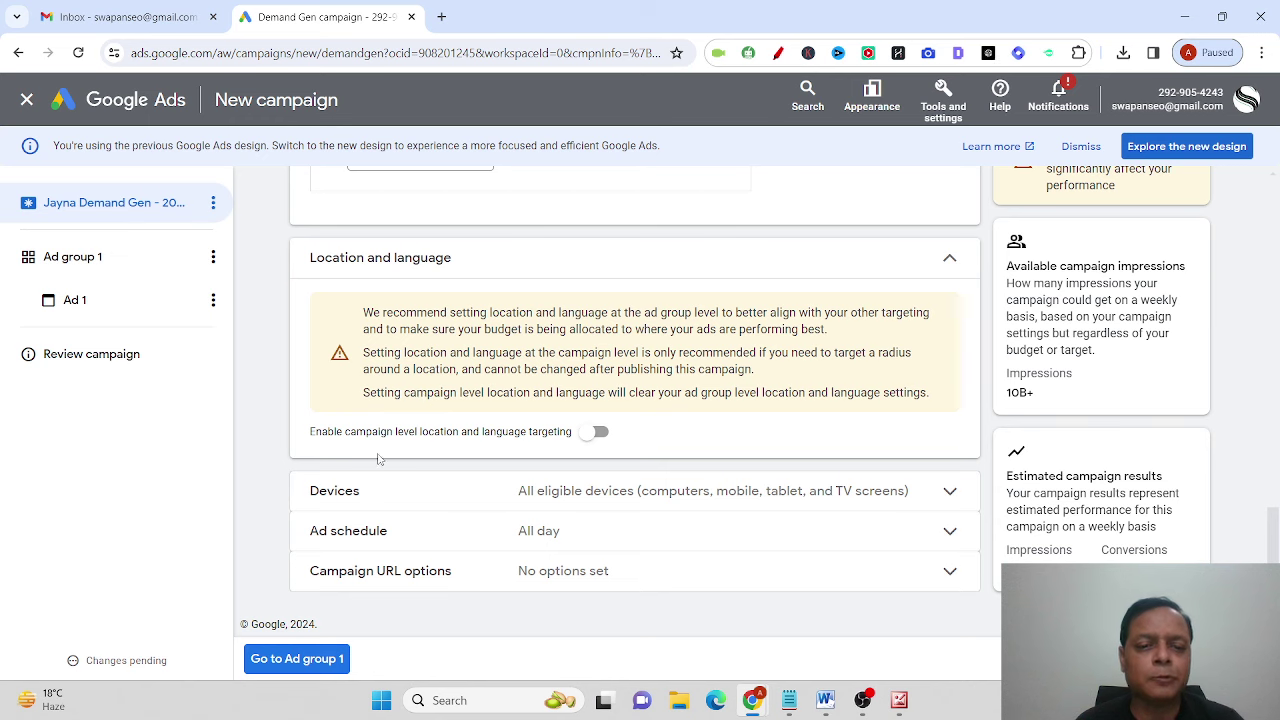
pyautogui.click(598, 432)
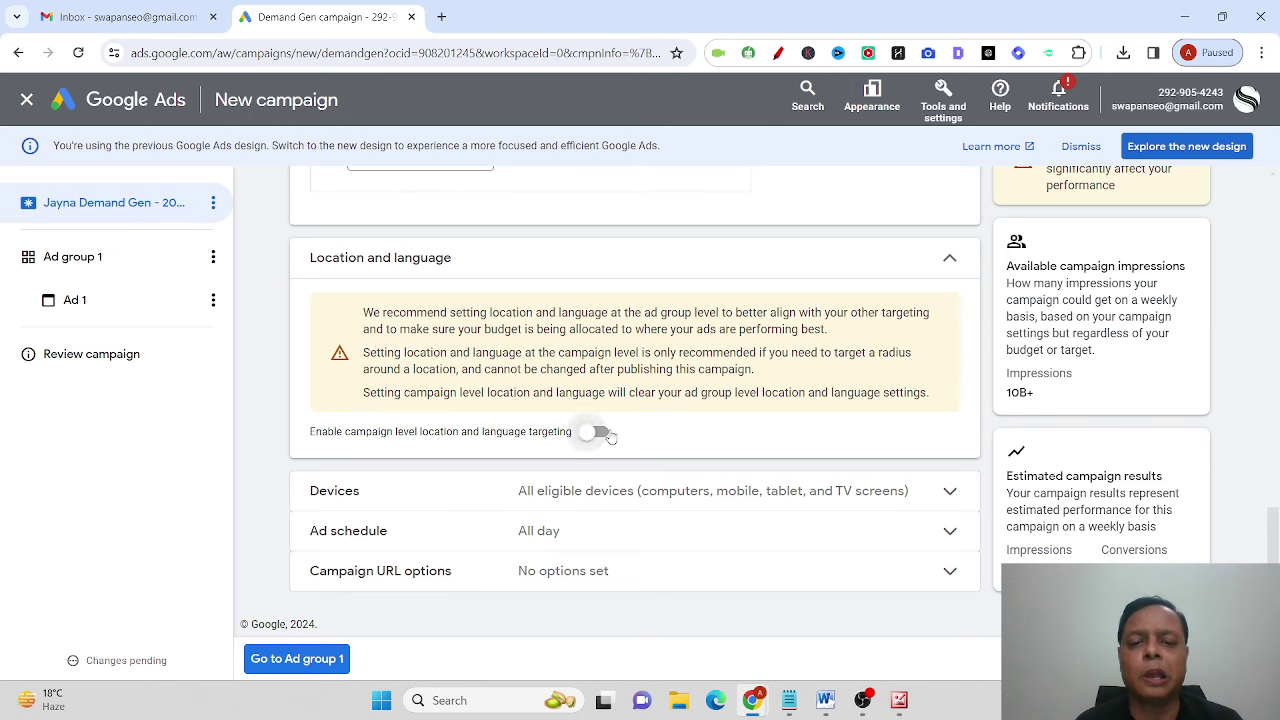
pyautogui.scroll(-2, 766, 440)
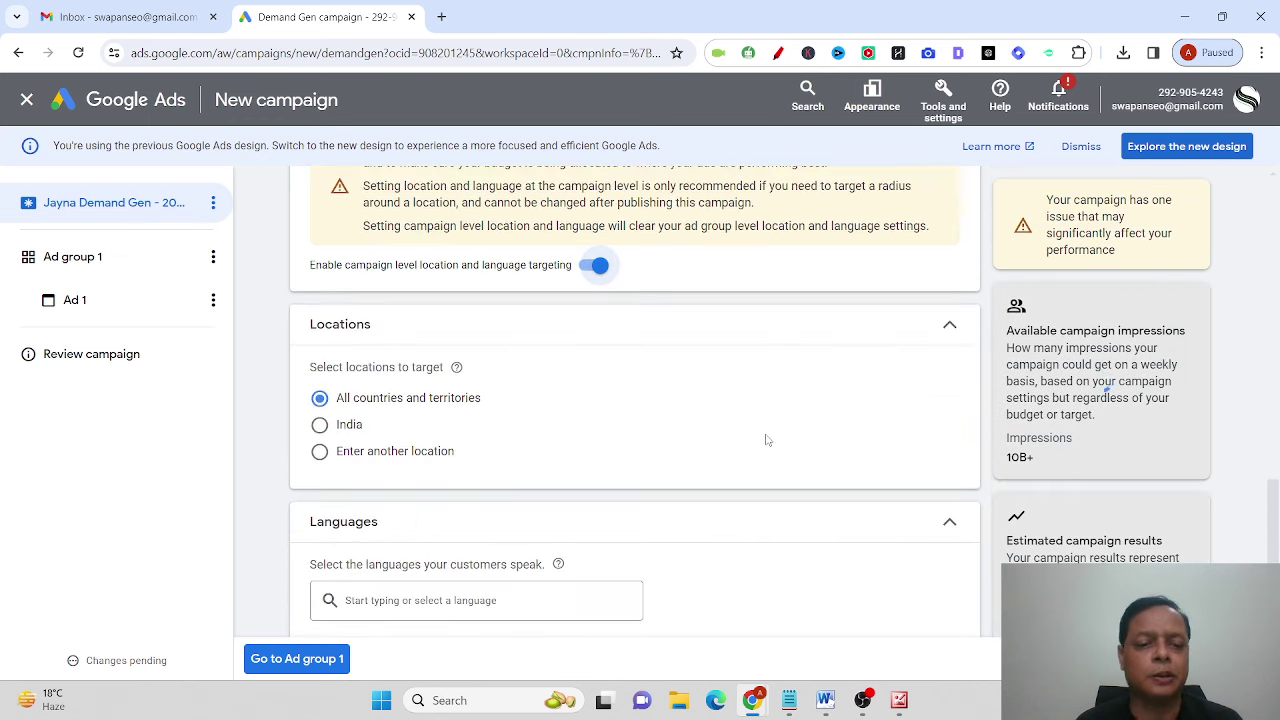
pyautogui.click(320, 426)
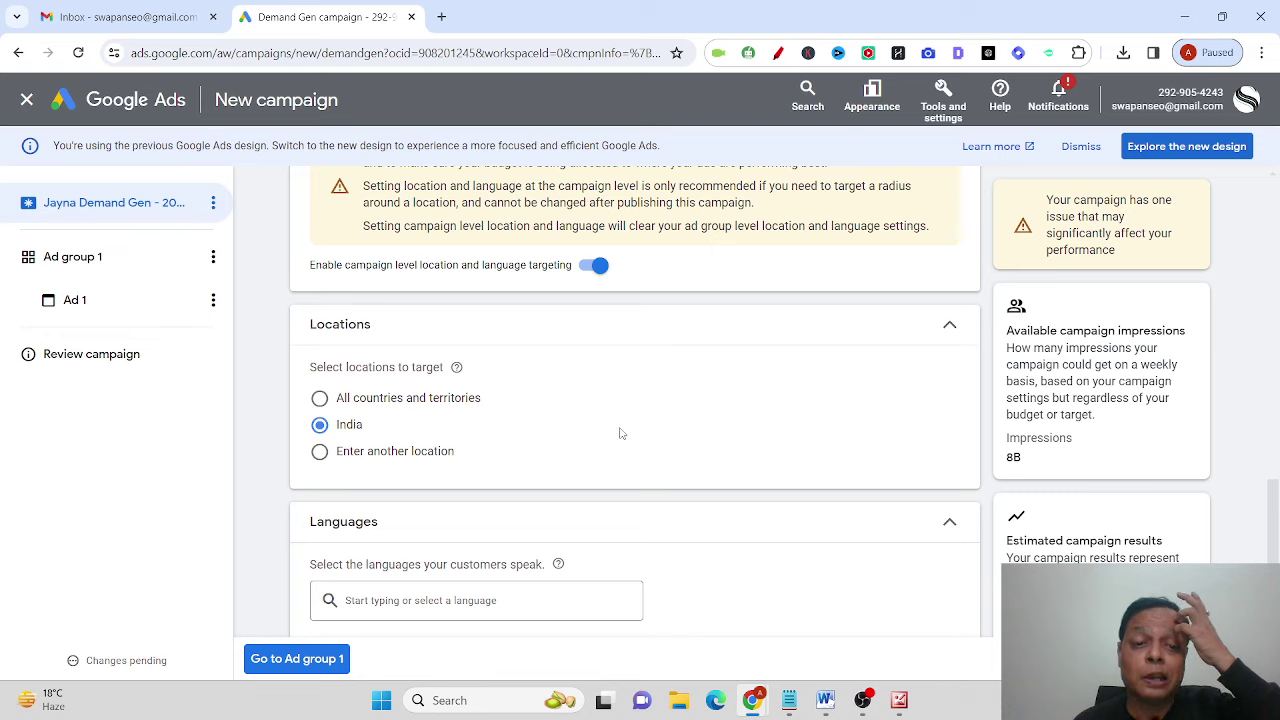
pyautogui.click(319, 451)
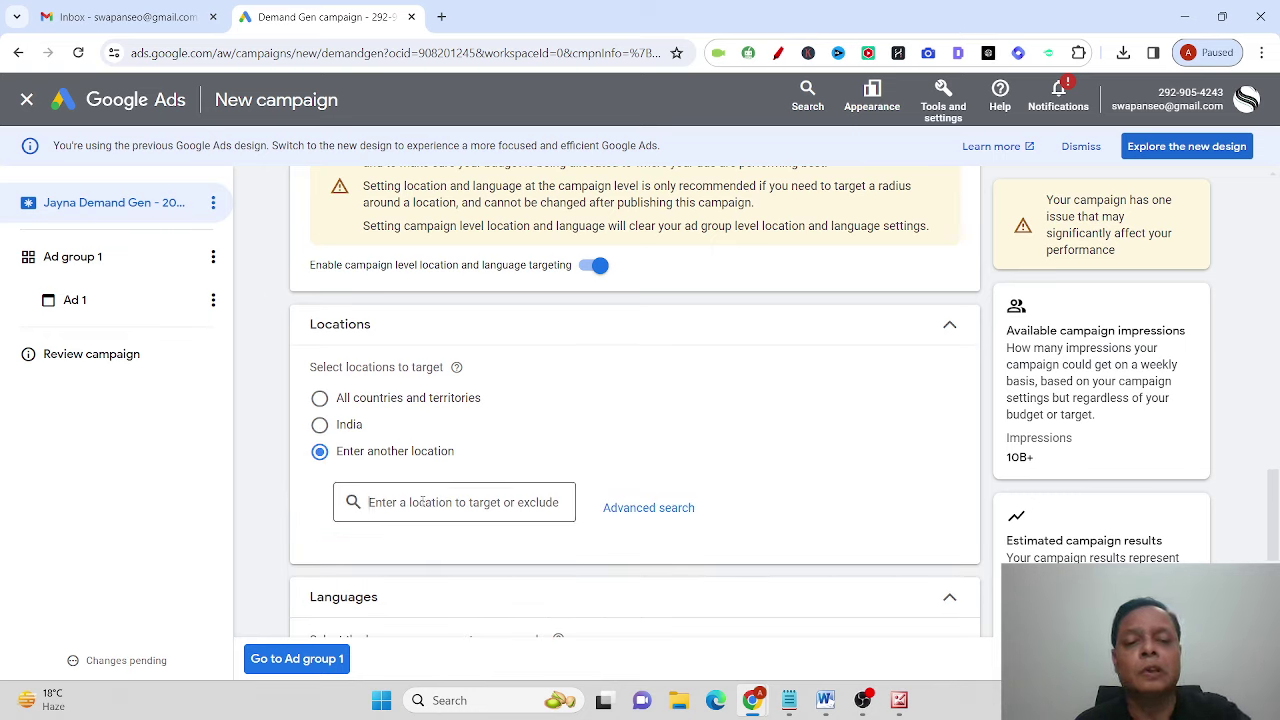
pyautogui.click(320, 427)
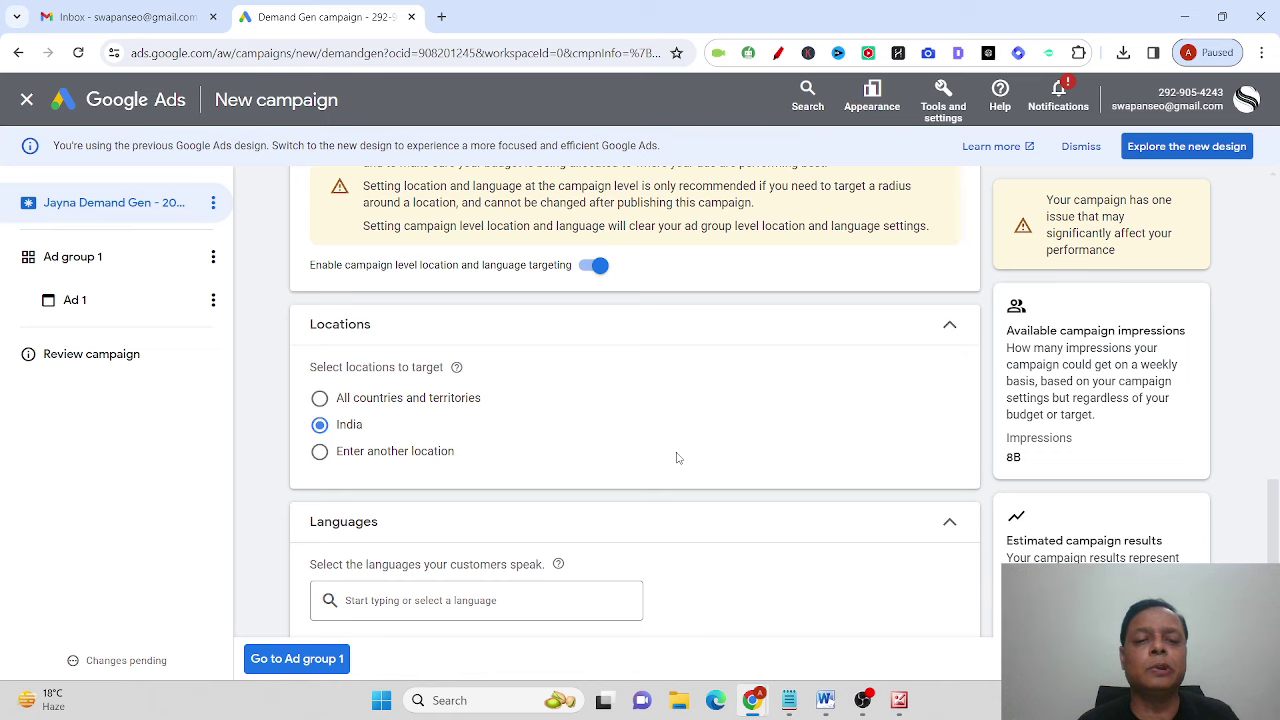
# Step: Find English in the campaign's language targeting and select it as a customer language
pyautogui.scroll(-2, 678, 455)
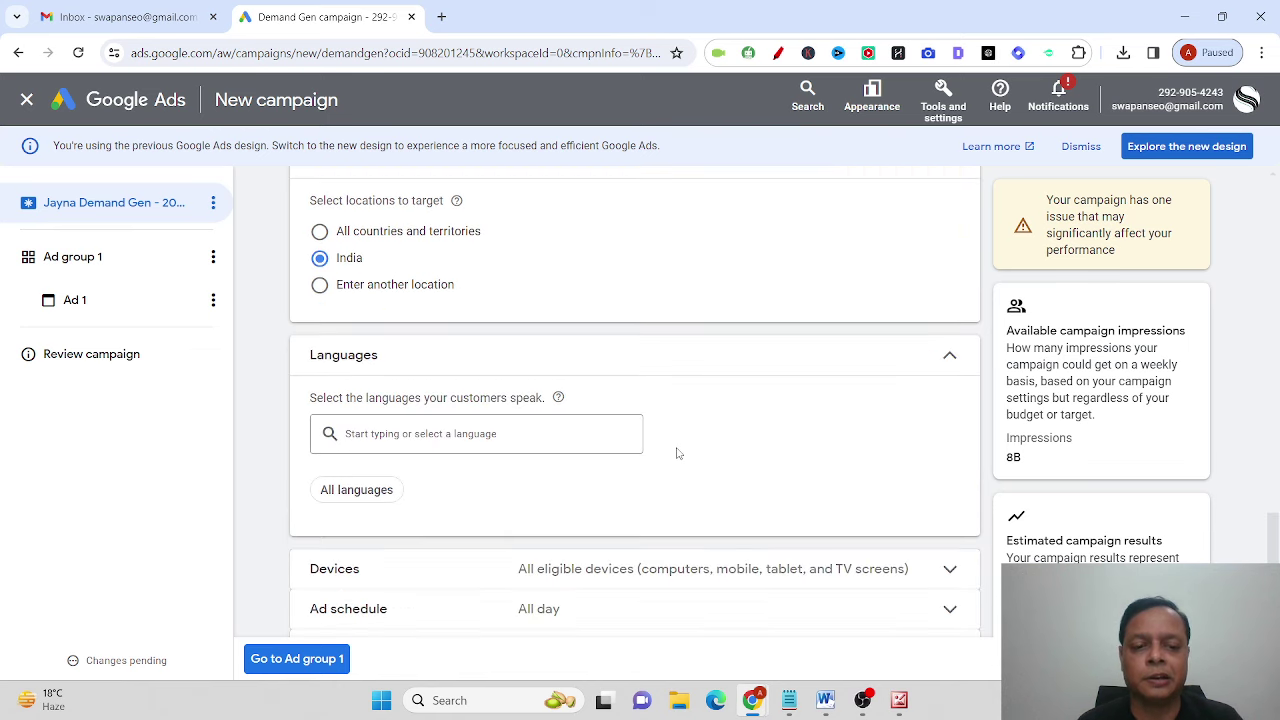
pyautogui.click(492, 434)
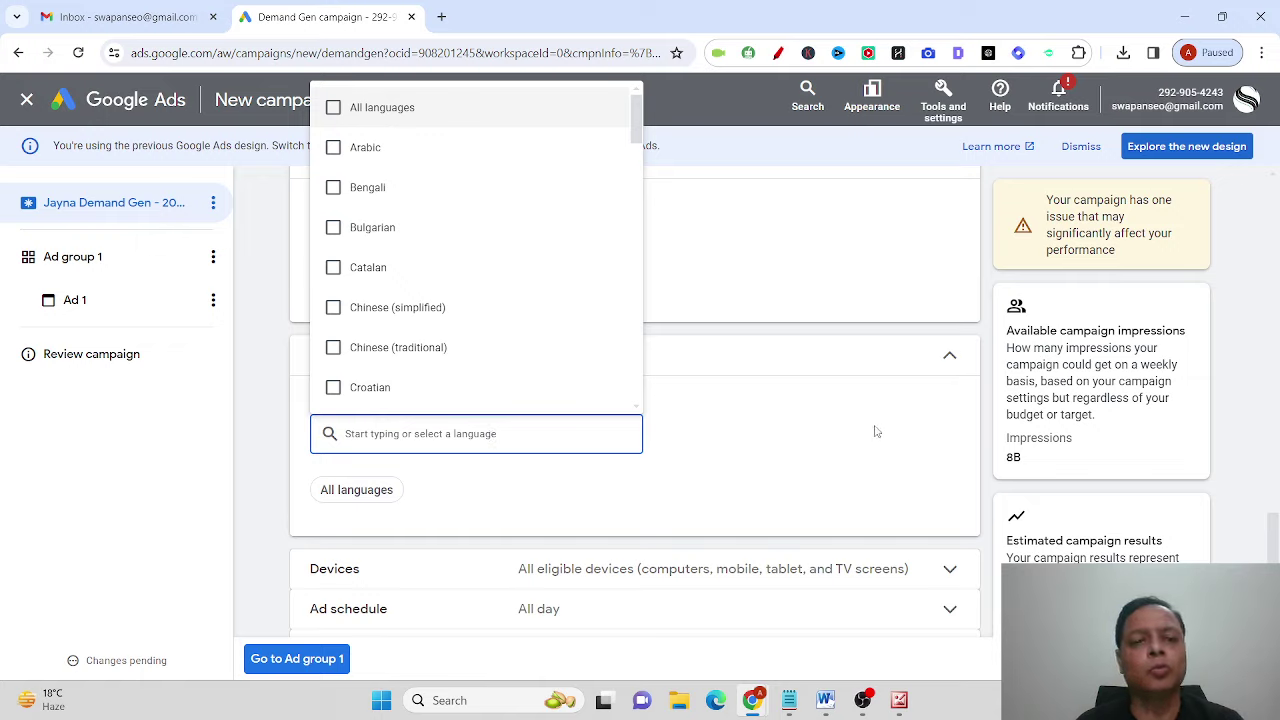
pyautogui.scroll(-1, 536, 294)
pyautogui.scroll(-5, 536, 294)
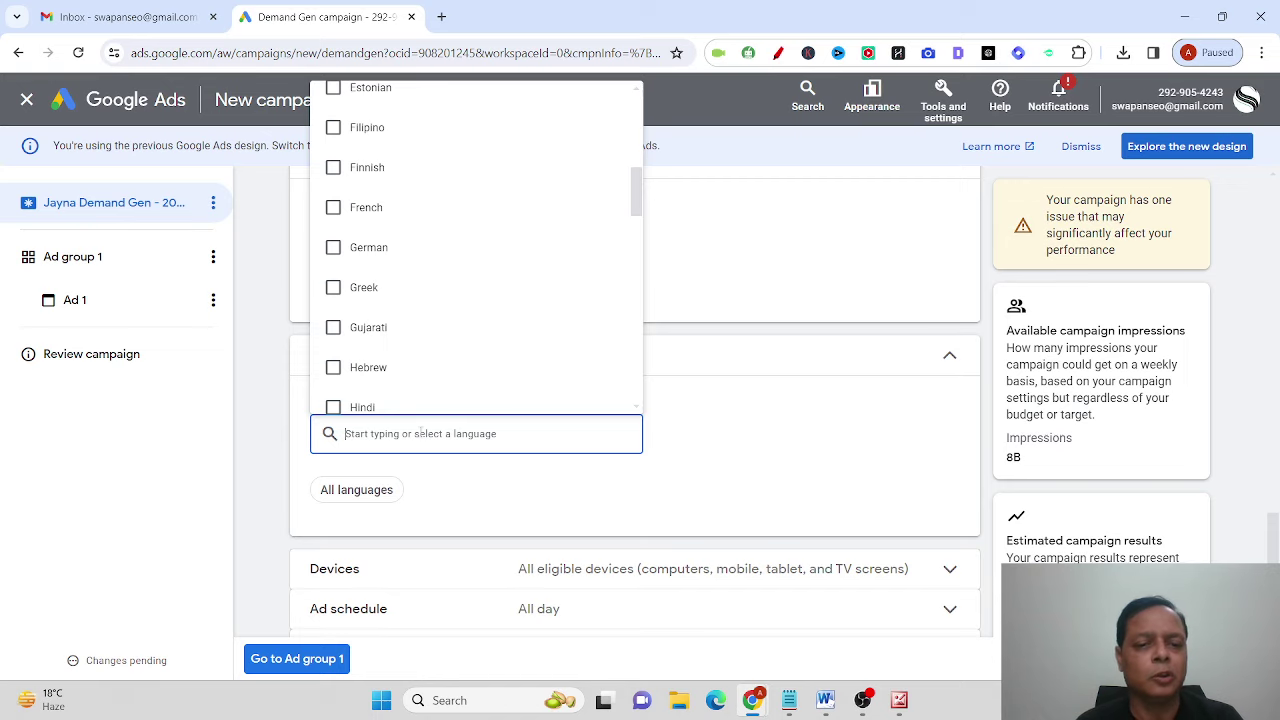
pyautogui.write('en')
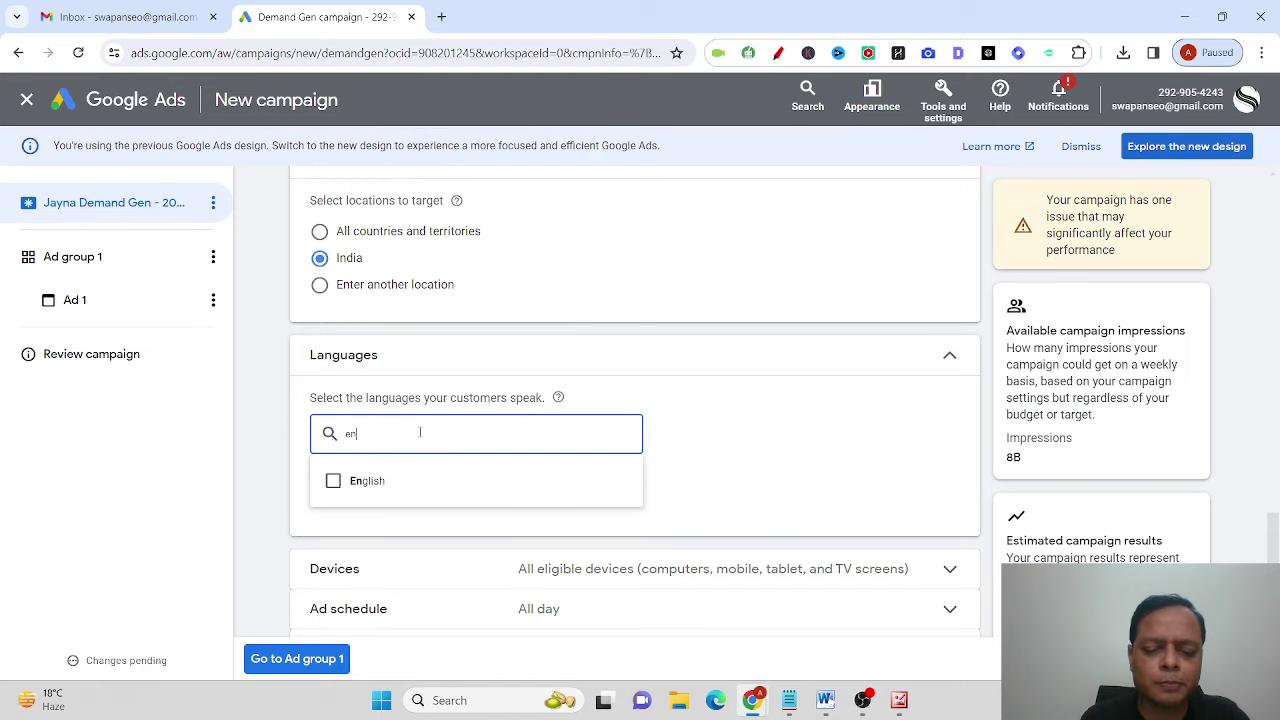
pyautogui.write('glsih')
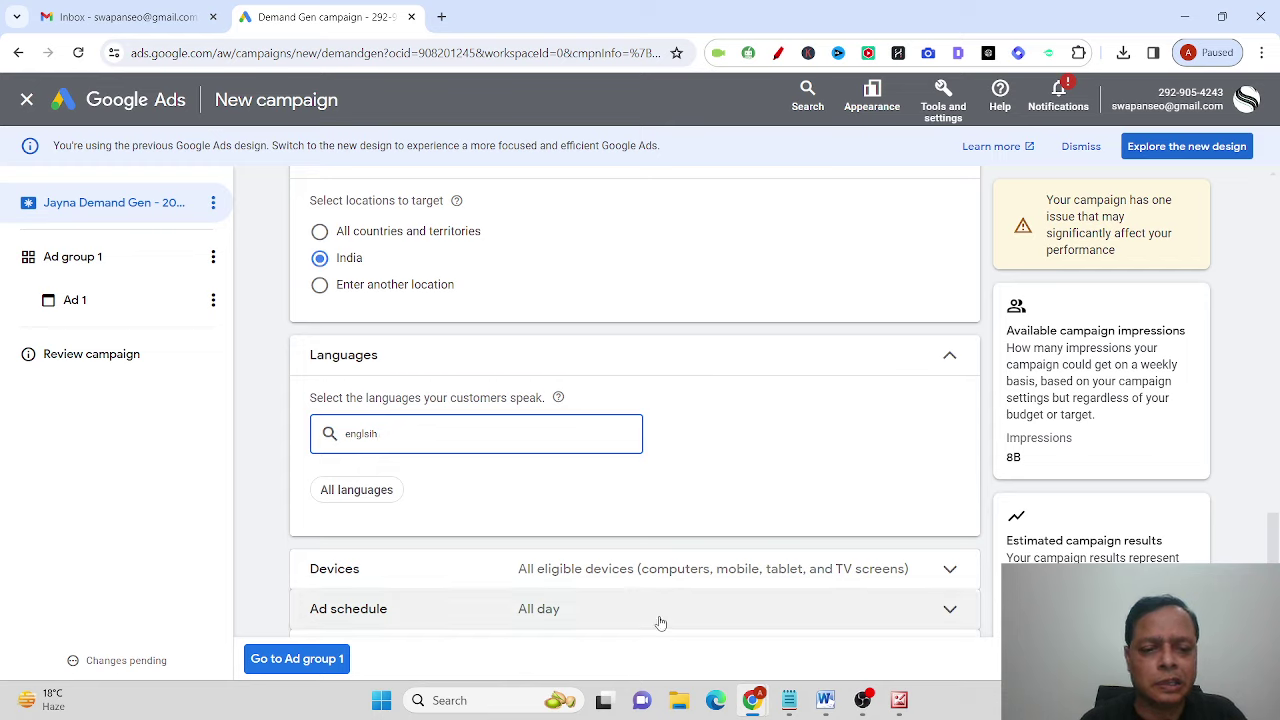
pyautogui.press('BackSpace')
pyautogui.press('BackSpace')
pyautogui.press('BackSpace')
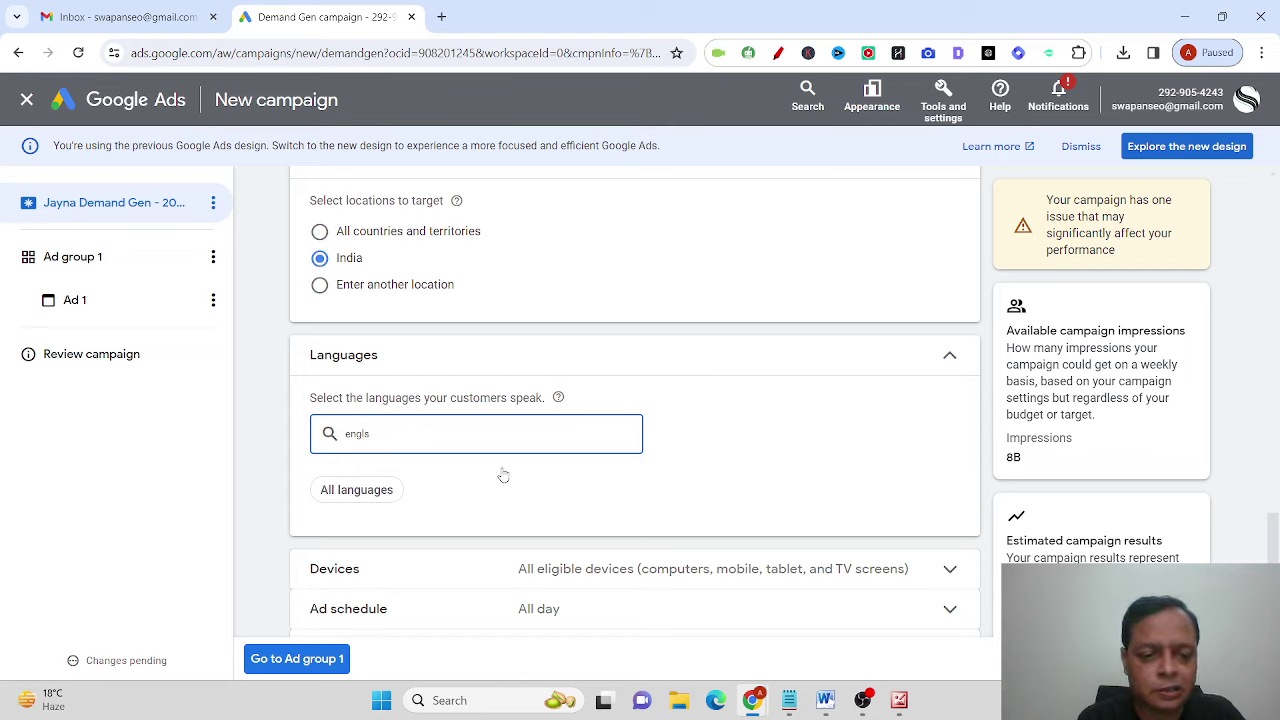
pyautogui.click(451, 481)
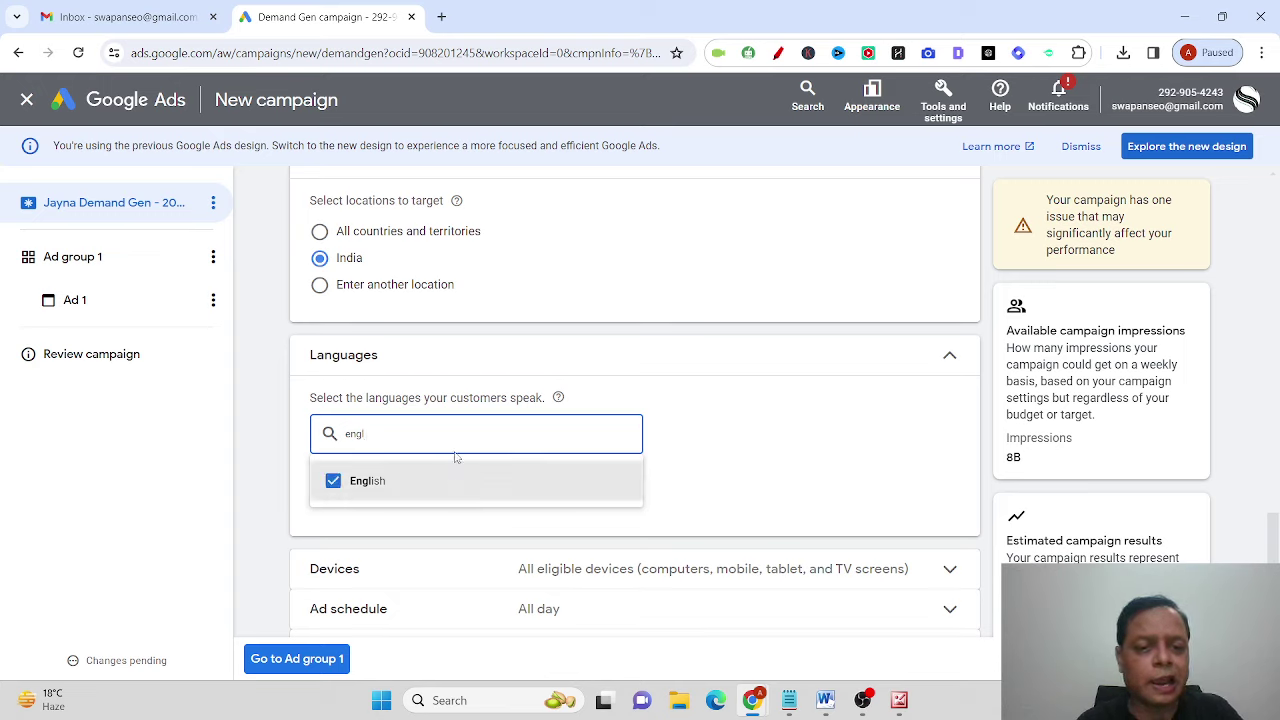
# Step: Add Hindi as another customer language for the campaign
pyautogui.moveTo(443, 438); pyautogui.dragTo(330, 434)
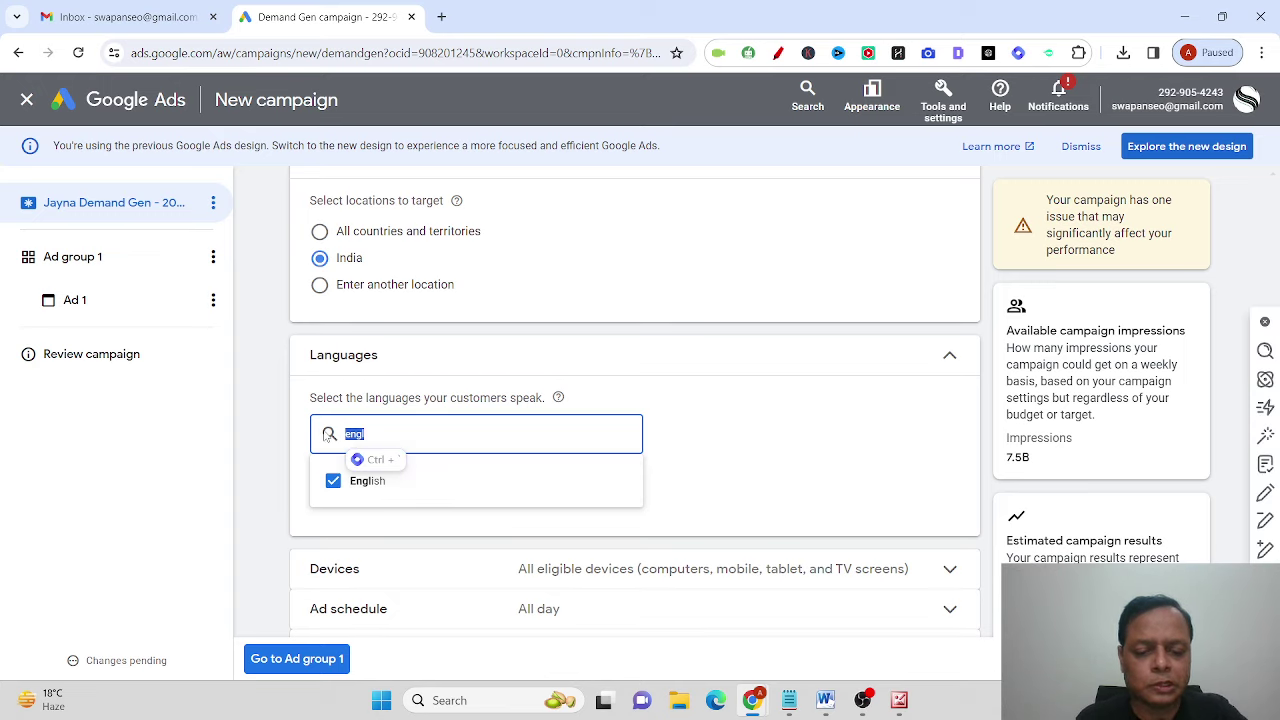
pyautogui.write('hindi')
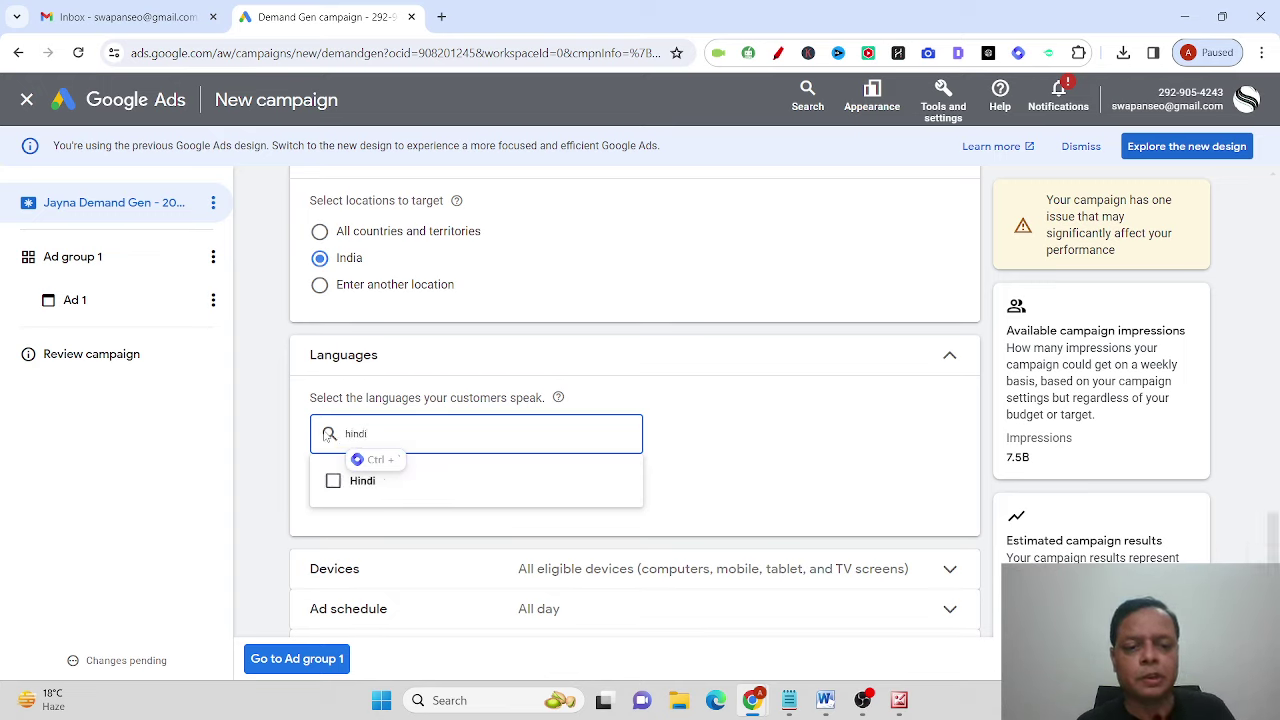
pyautogui.click(333, 481)
pyautogui.click(811, 424)
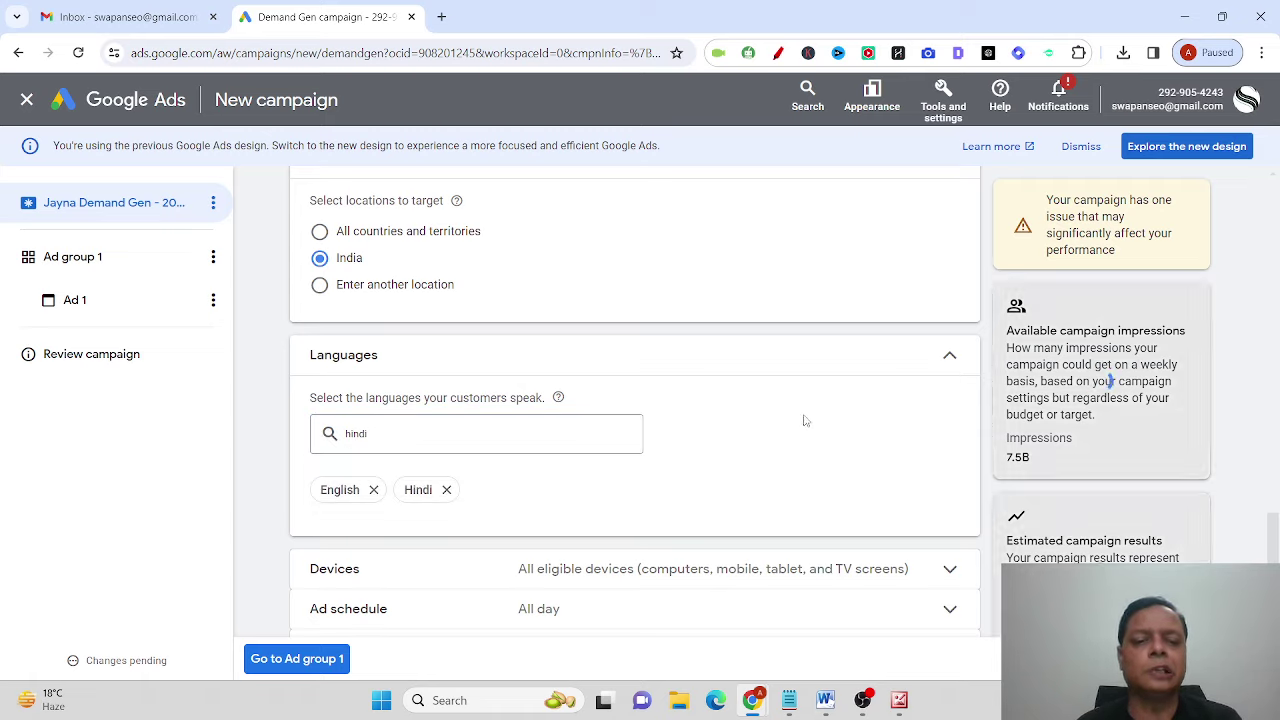
# Step: Set the campaign's ad schedule to all days with a start time of 9:30 AM
pyautogui.scroll(-1, 790, 410)
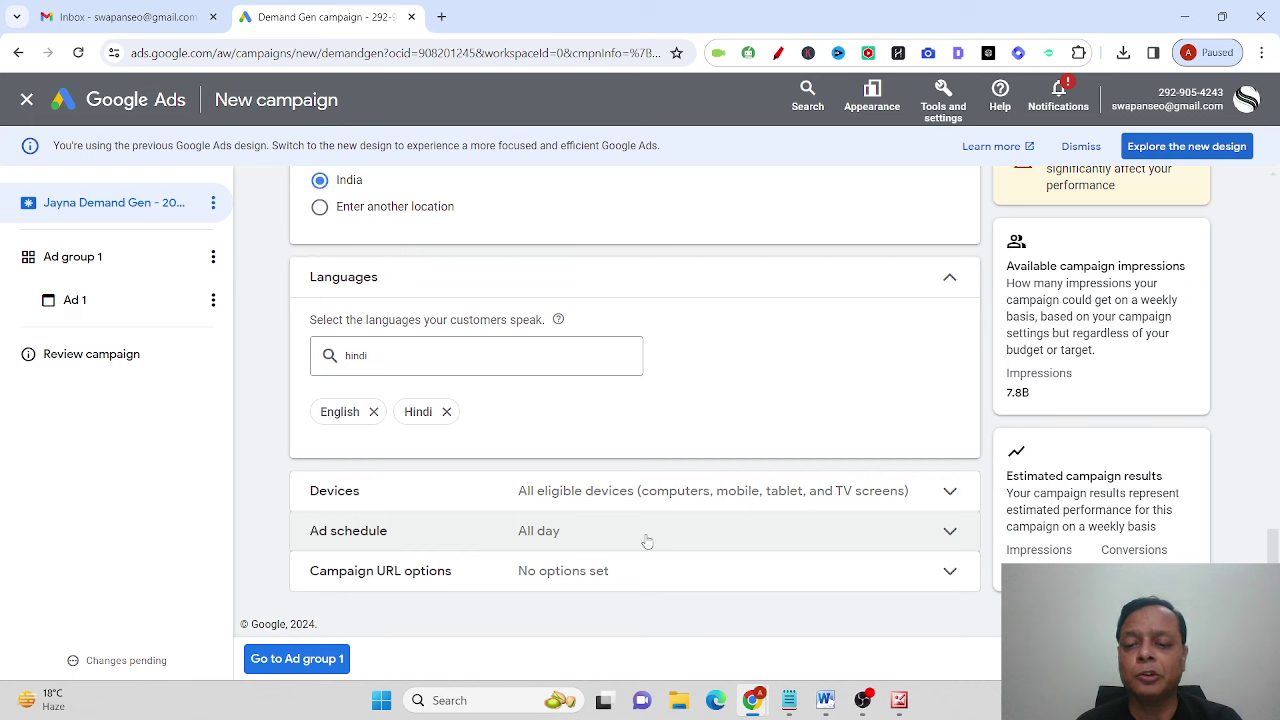
pyautogui.click(795, 536)
pyautogui.scroll(-2, 661, 466)
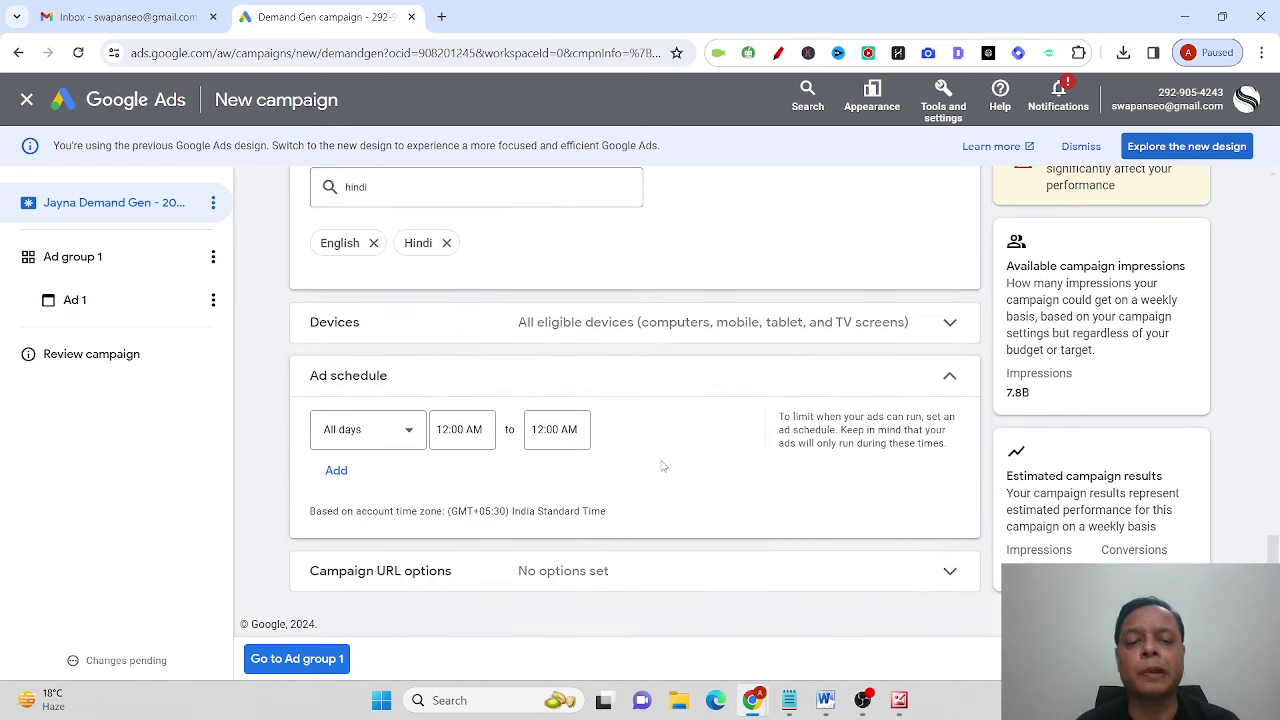
pyautogui.click(406, 432)
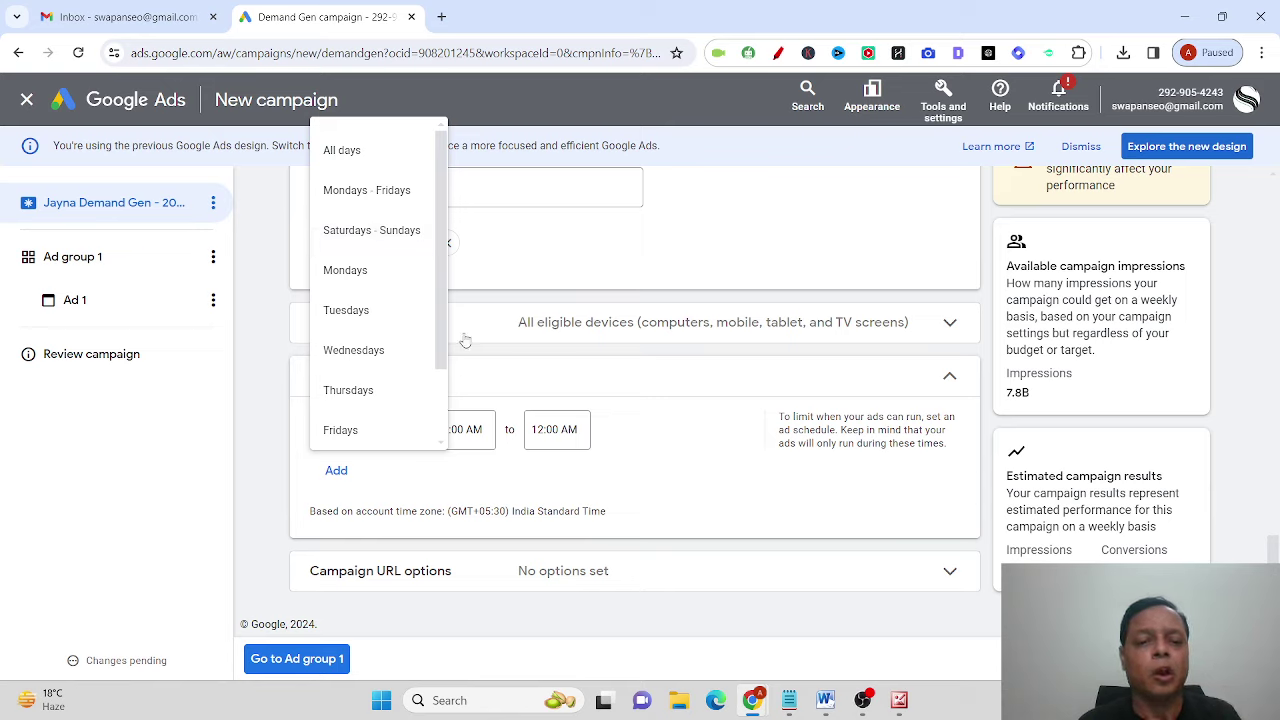
pyautogui.click(360, 158)
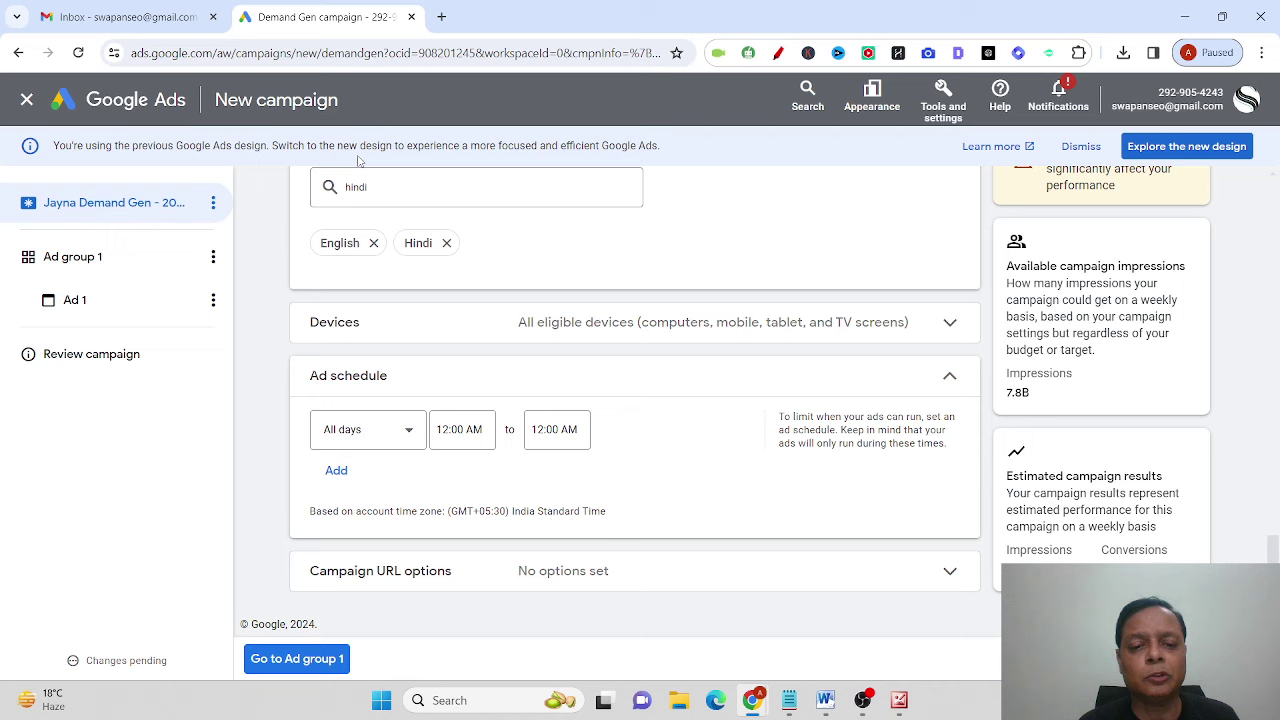
pyautogui.click(450, 432)
pyautogui.scroll(-3, 460, 307)
pyautogui.scroll(-10, 462, 310)
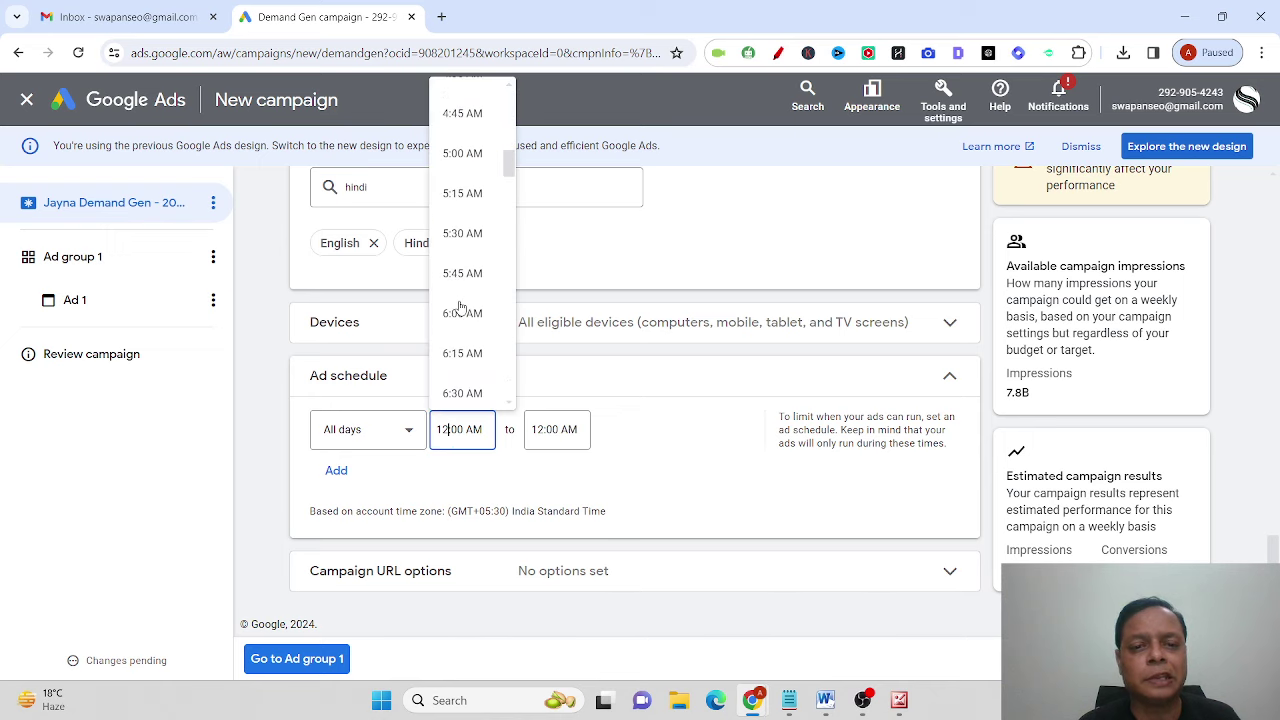
pyautogui.scroll(-2, 477, 310)
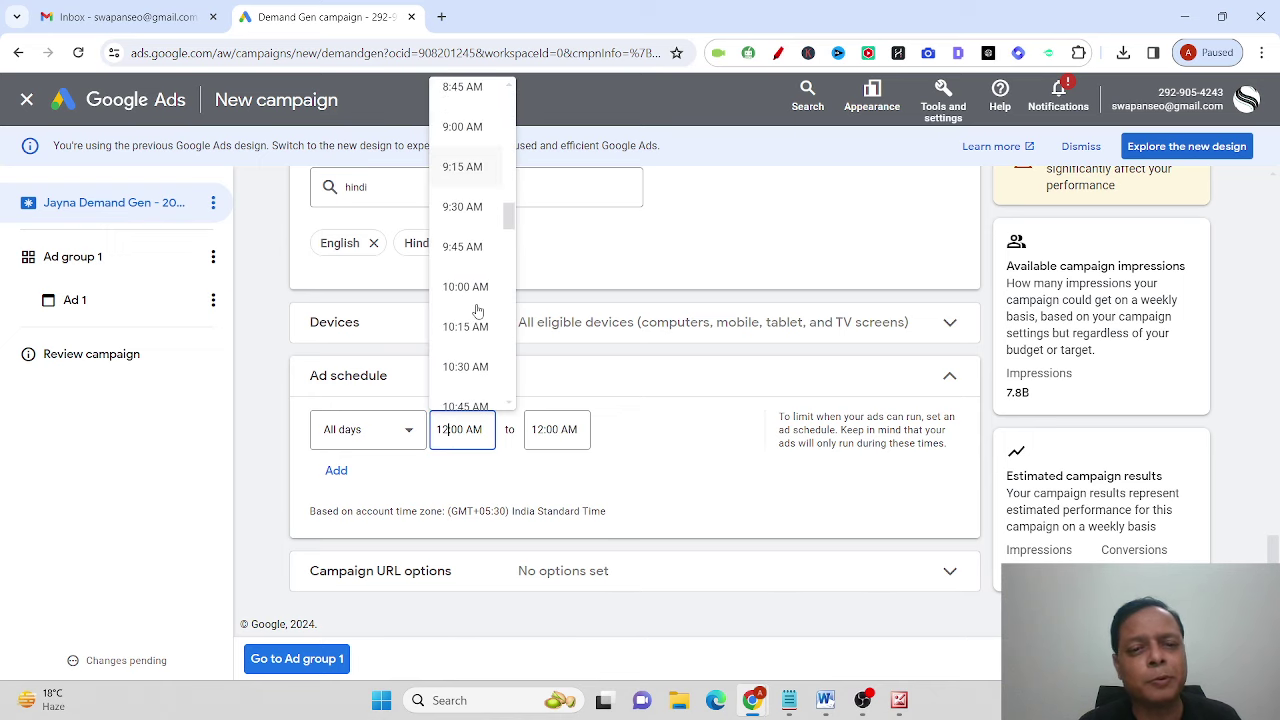
pyautogui.click(460, 206)
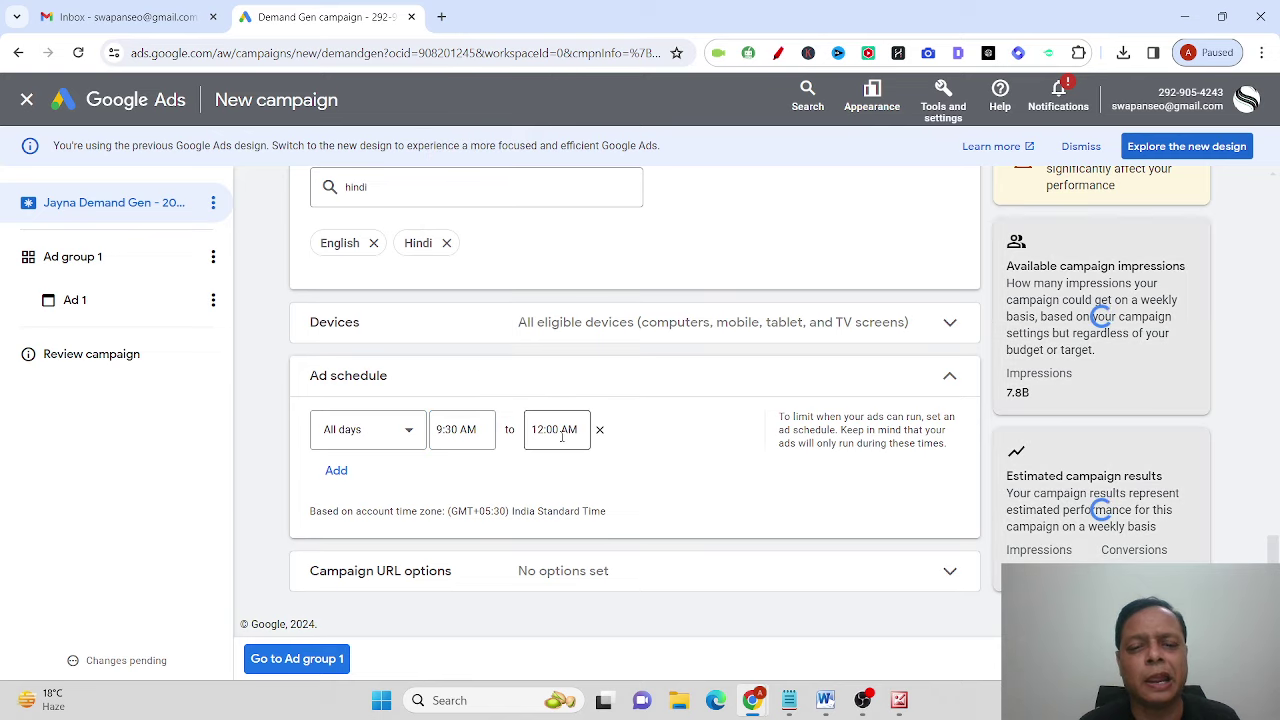
# Step: Set the ad schedule's end time to 8:00 AM
pyautogui.click(556, 429)
pyautogui.scroll(-3, 566, 290)
pyautogui.scroll(-8, 573, 230)
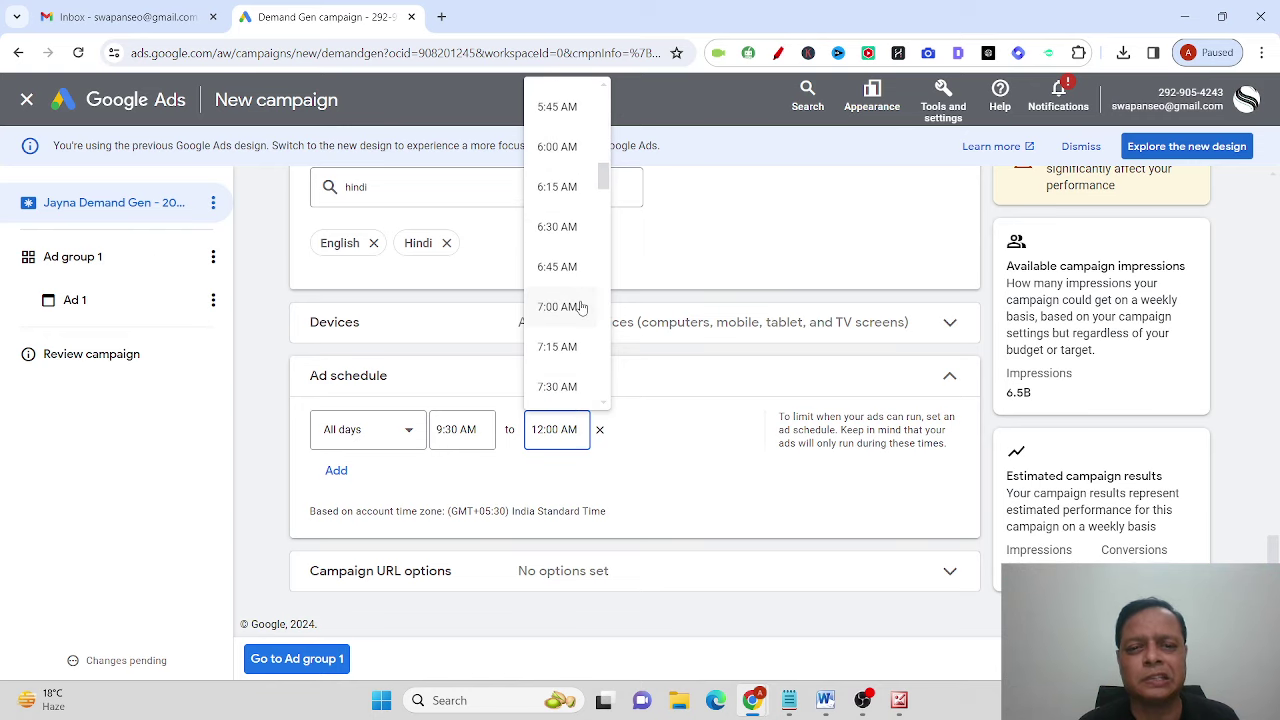
pyautogui.scroll(-1, 573, 326)
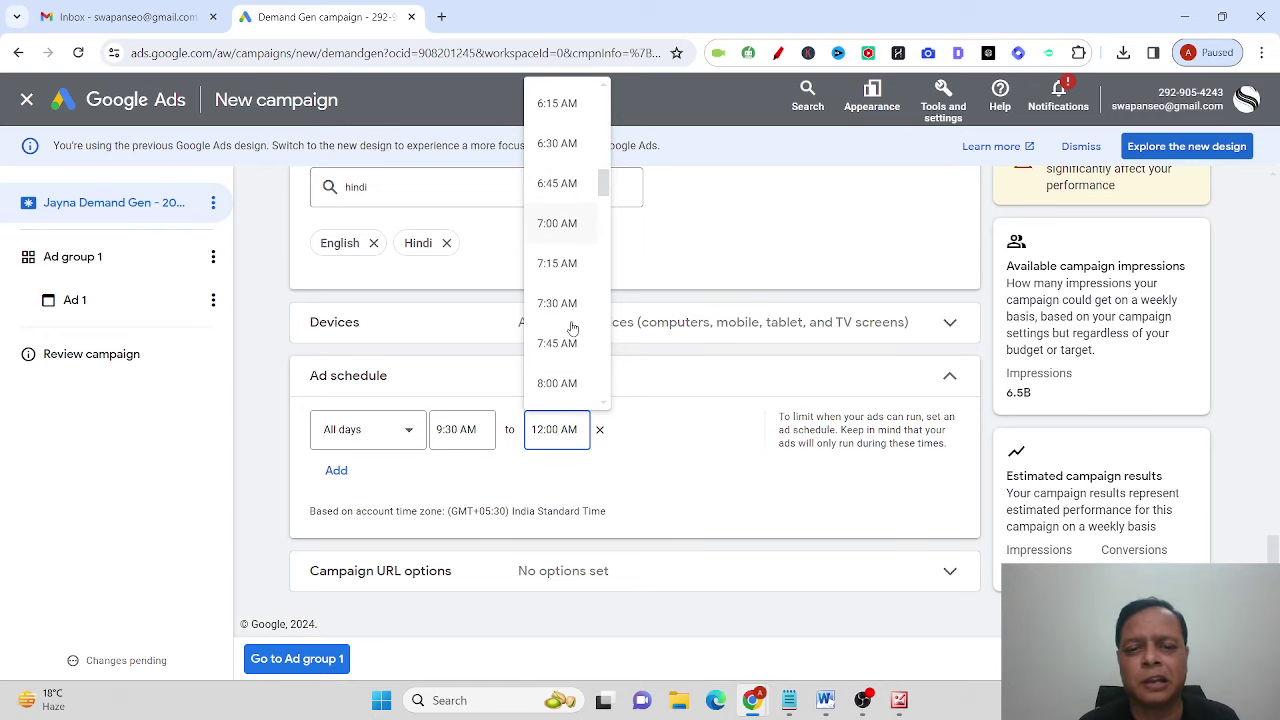
pyautogui.click(569, 381)
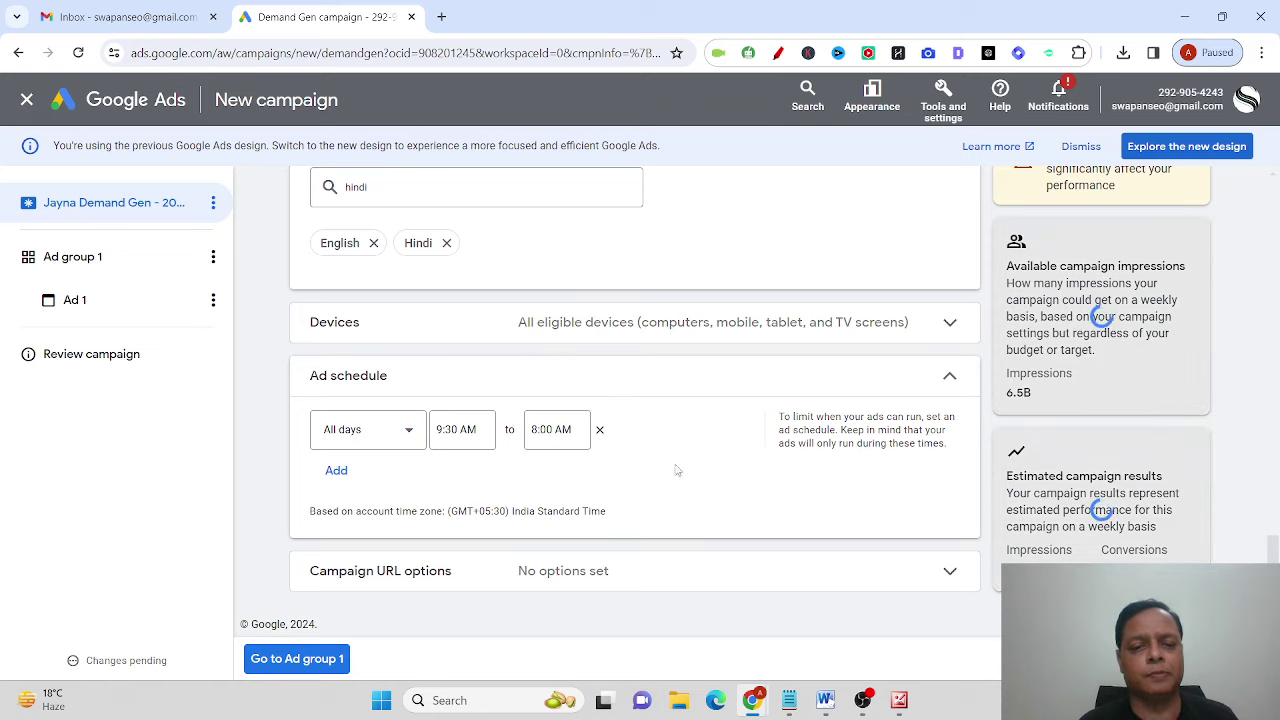
# Step: Set the ad schedule's end time to 8:00 PM for all days
pyautogui.click(560, 432)
pyautogui.scroll(-3, 590, 213)
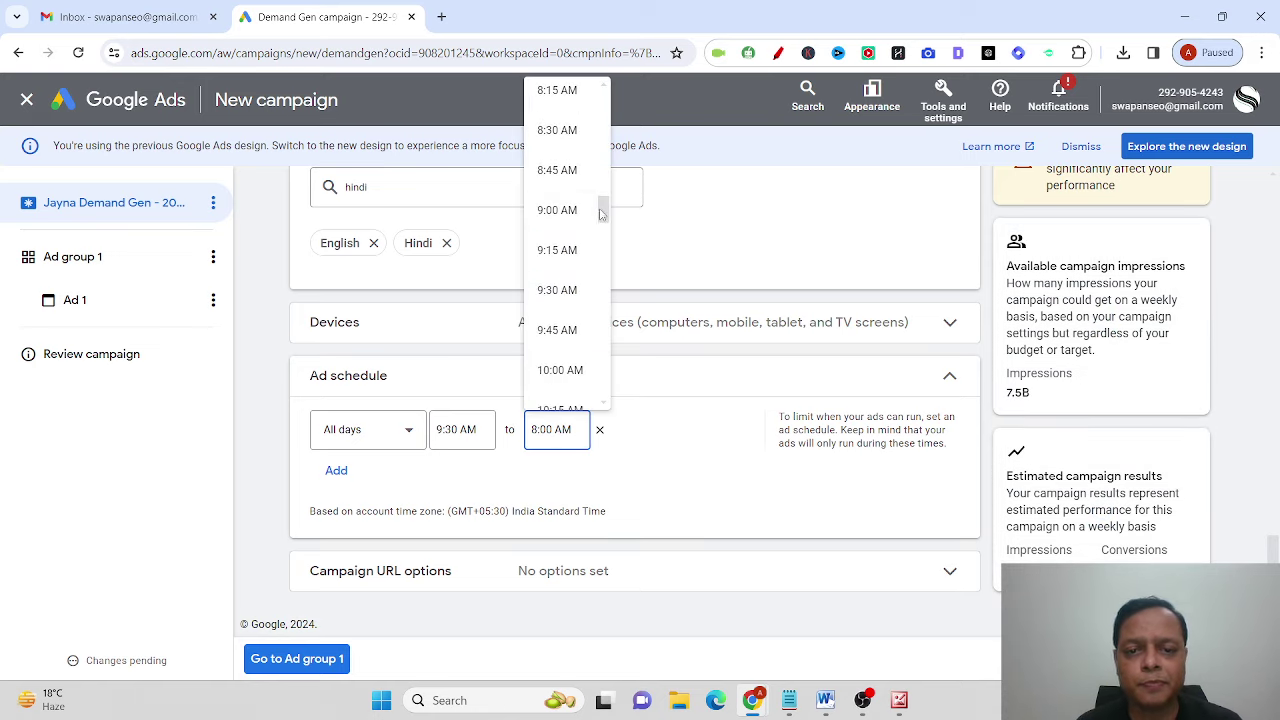
pyautogui.moveTo(603, 212); pyautogui.dragTo(603, 354)
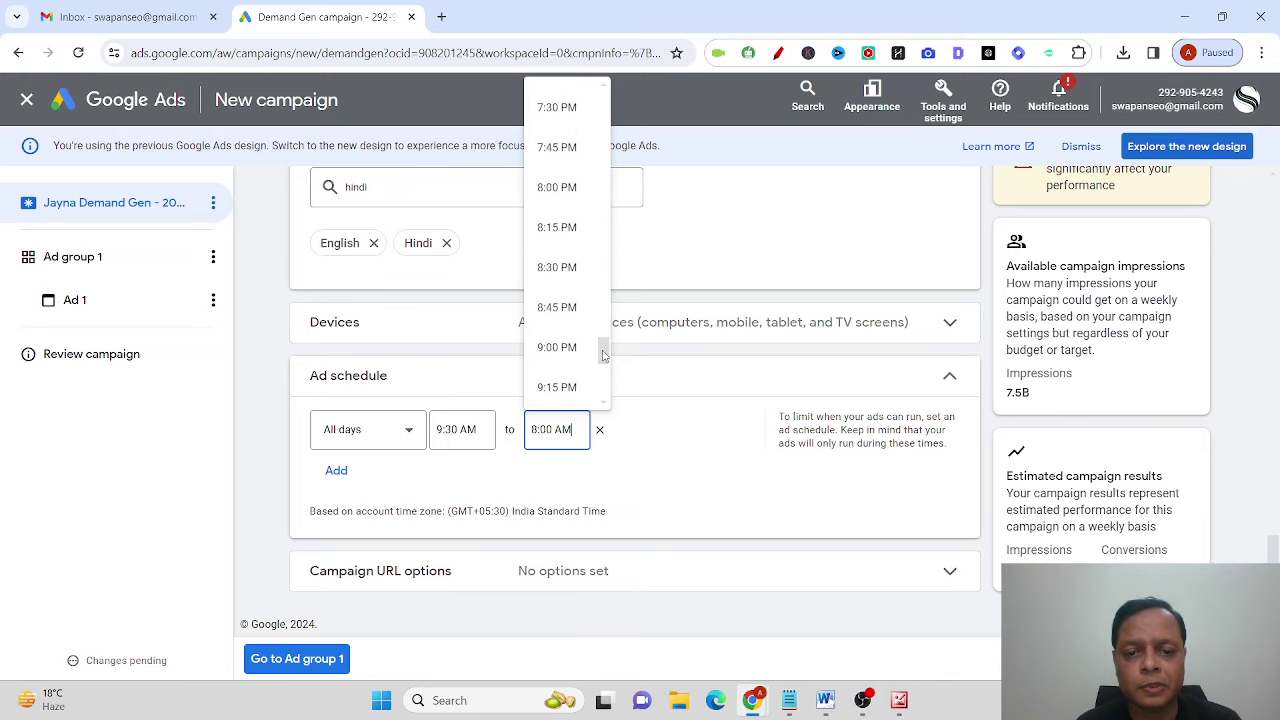
pyautogui.click(562, 192)
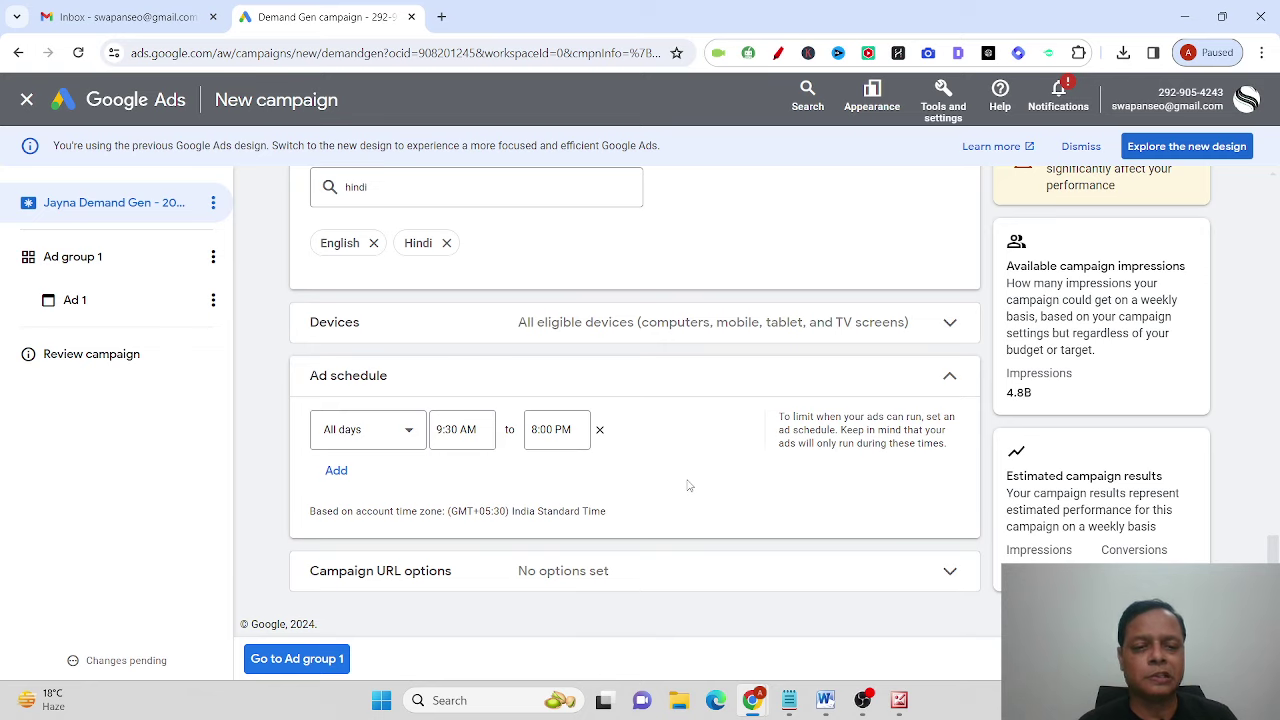
# Step: Examine the campaign URL options, including the tracking template field, and collapse the section without entering anything
pyautogui.click(948, 580)
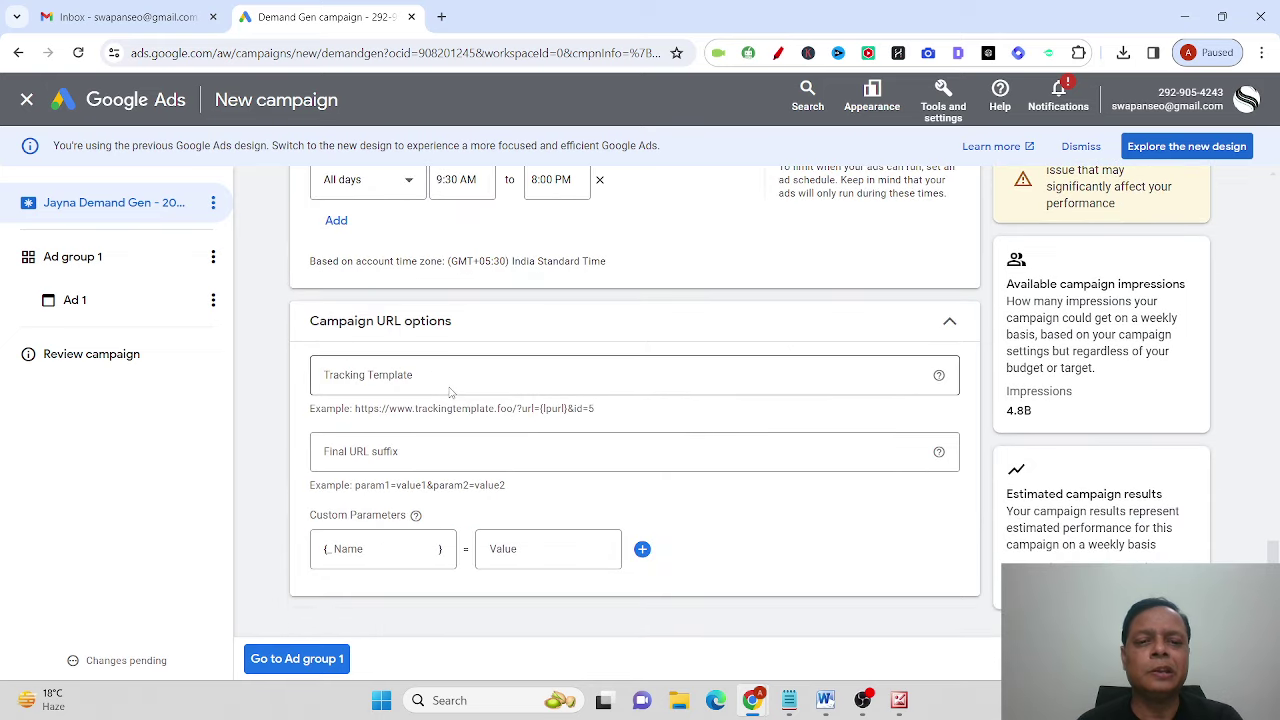
pyautogui.click(490, 378)
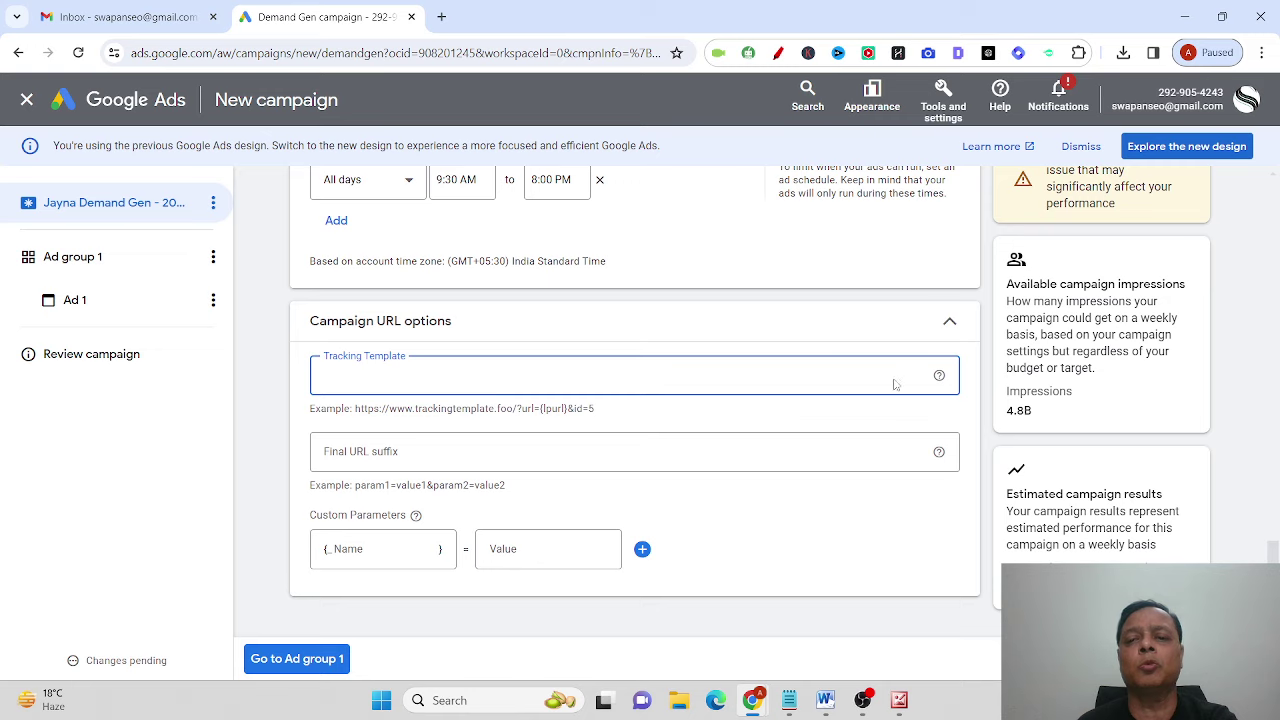
pyautogui.click(949, 321)
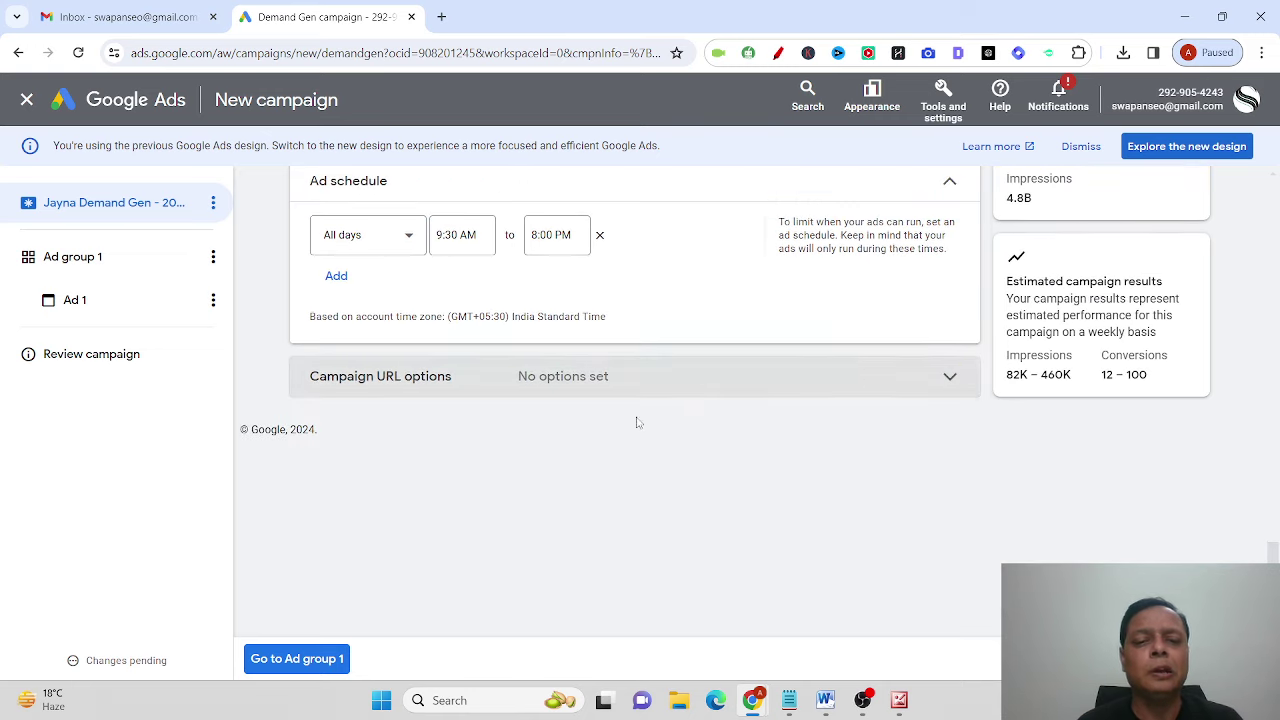
# Step: Continue to the campaign's first ad group and rename it "Jayna ad group 26feb24"
pyautogui.click(299, 659)
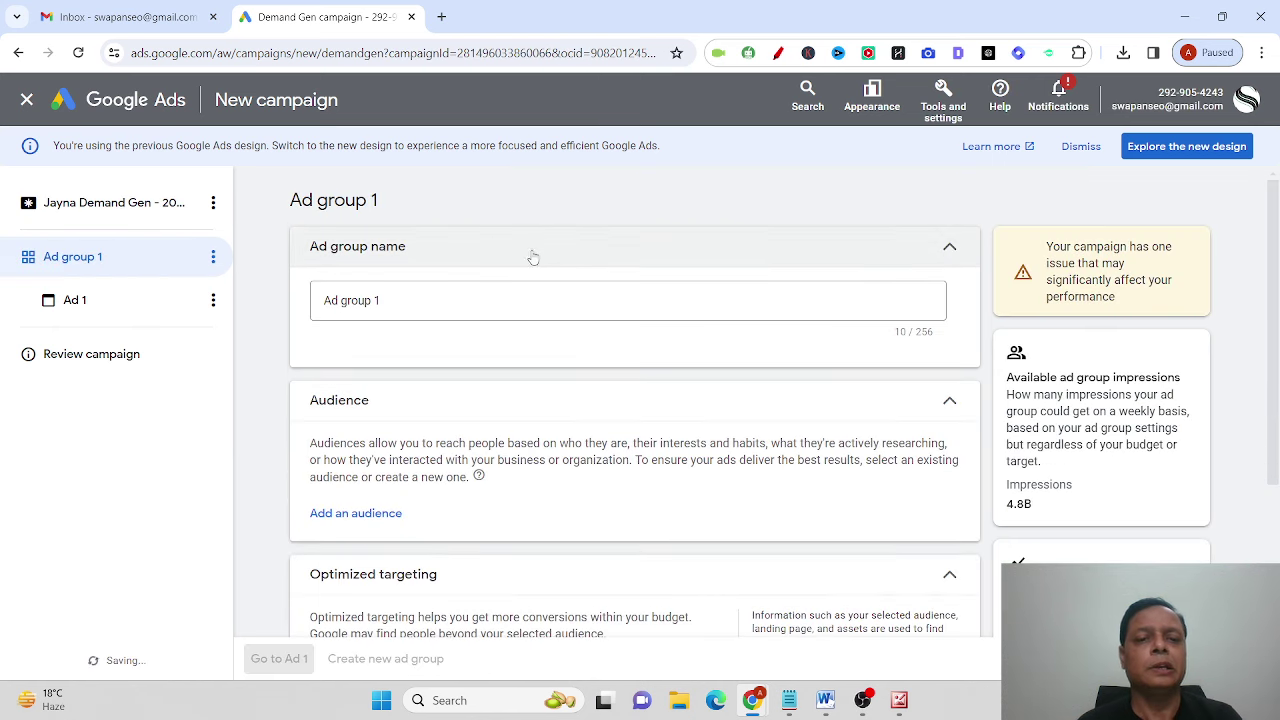
pyautogui.click(479, 306)
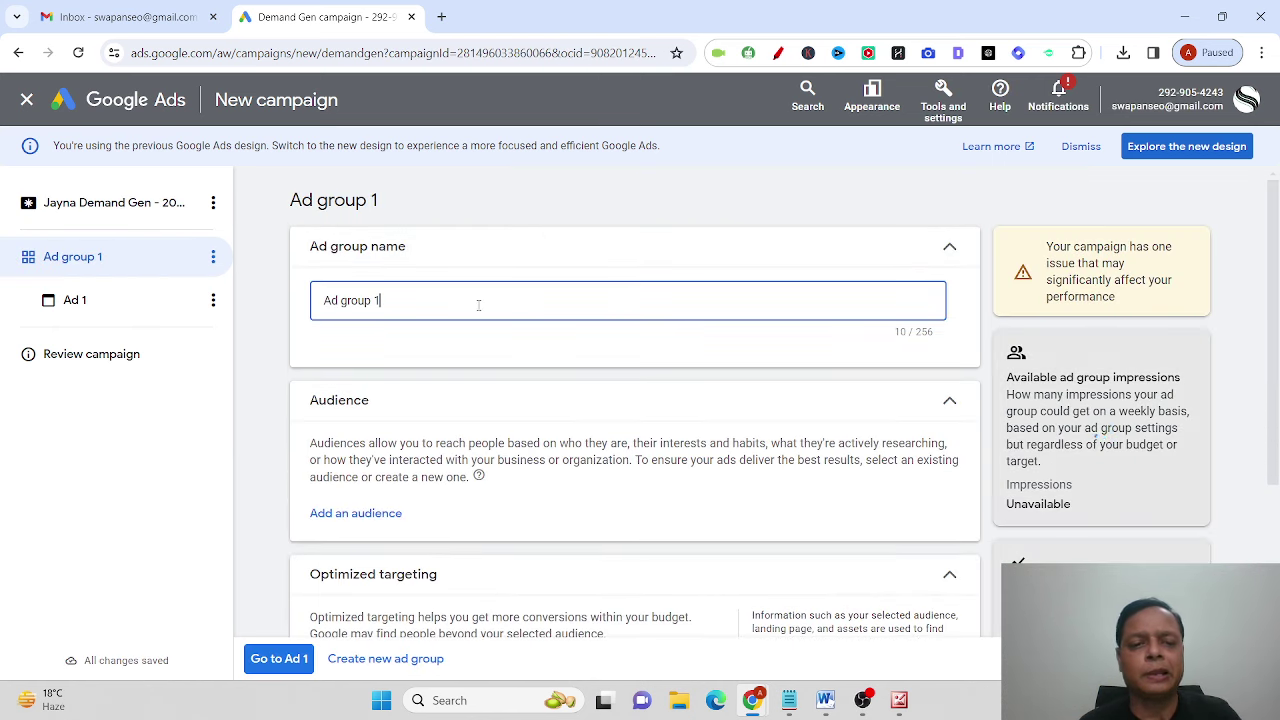
pyautogui.moveTo(477, 300); pyautogui.dragTo(214, 298)
pyautogui.write('Jayna ')
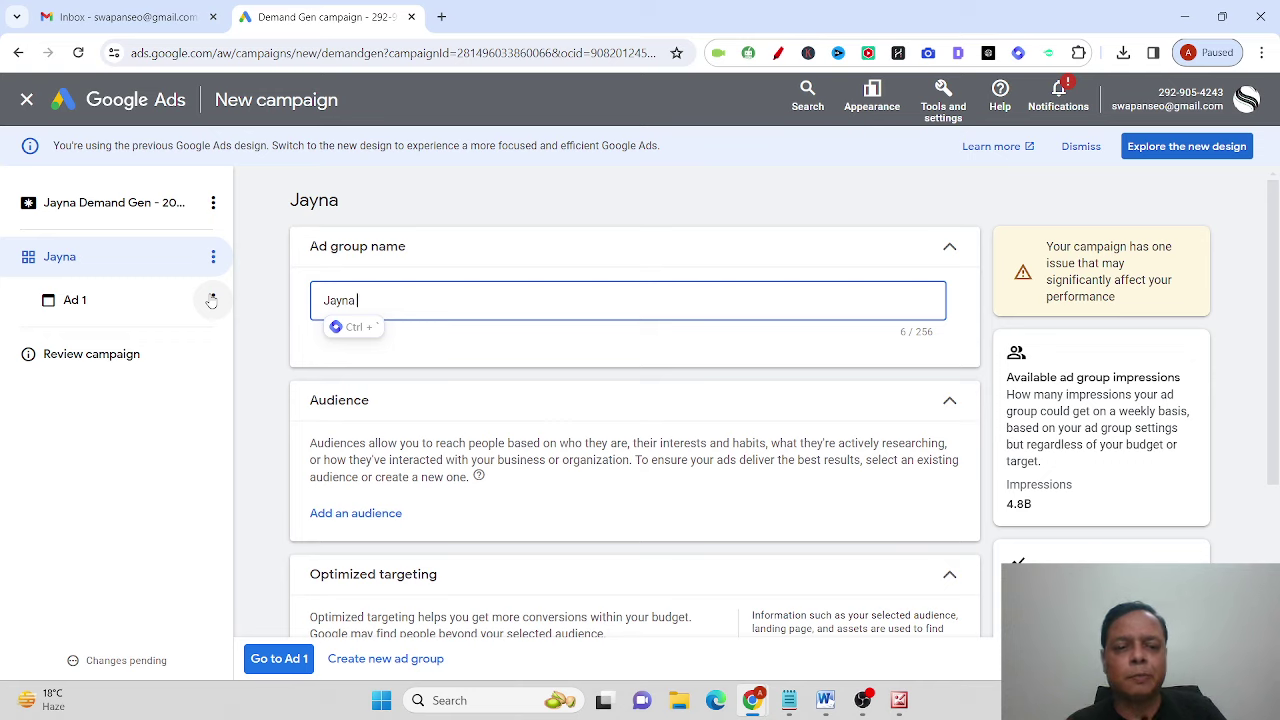
pyautogui.write('ad ')
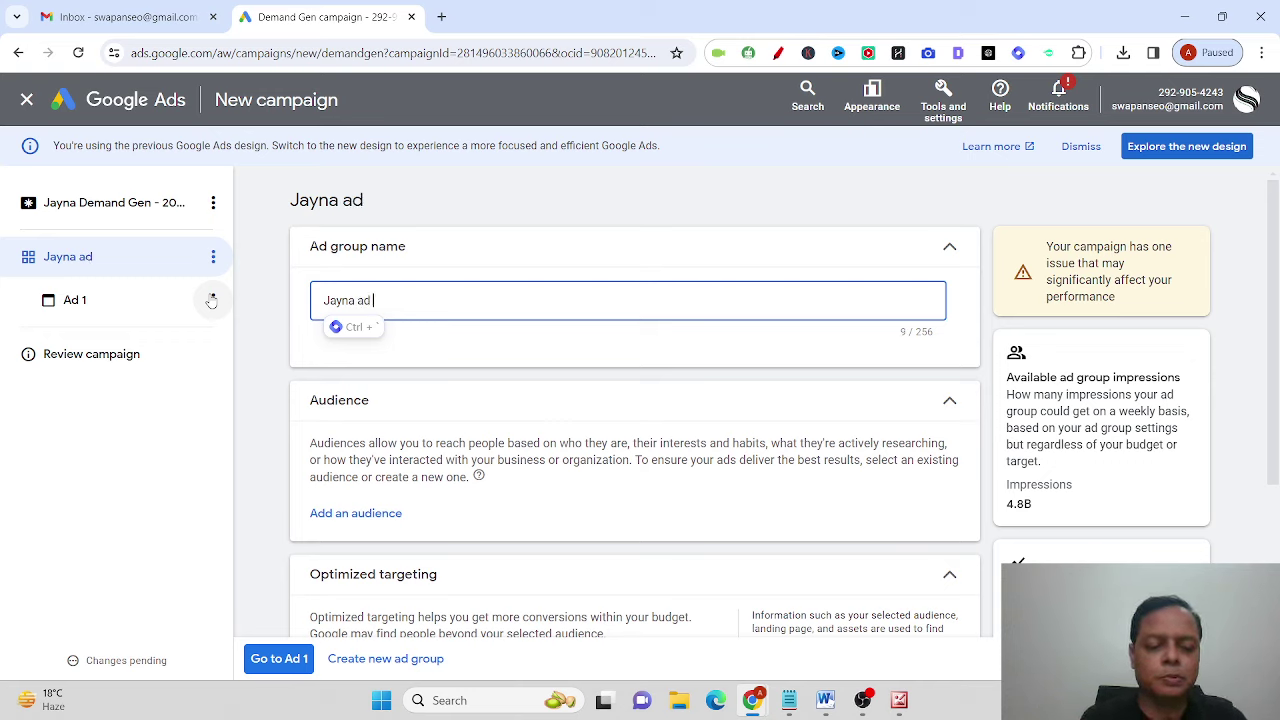
pyautogui.write('group ')
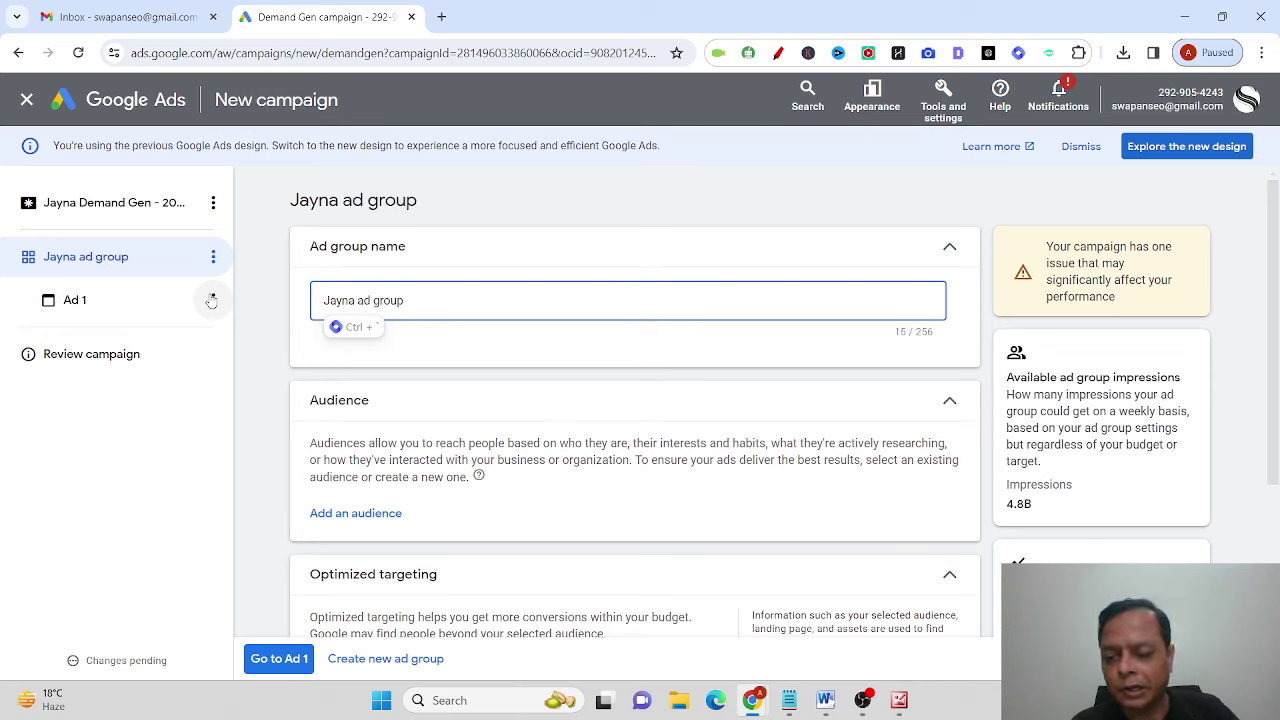
pyautogui.write('26')
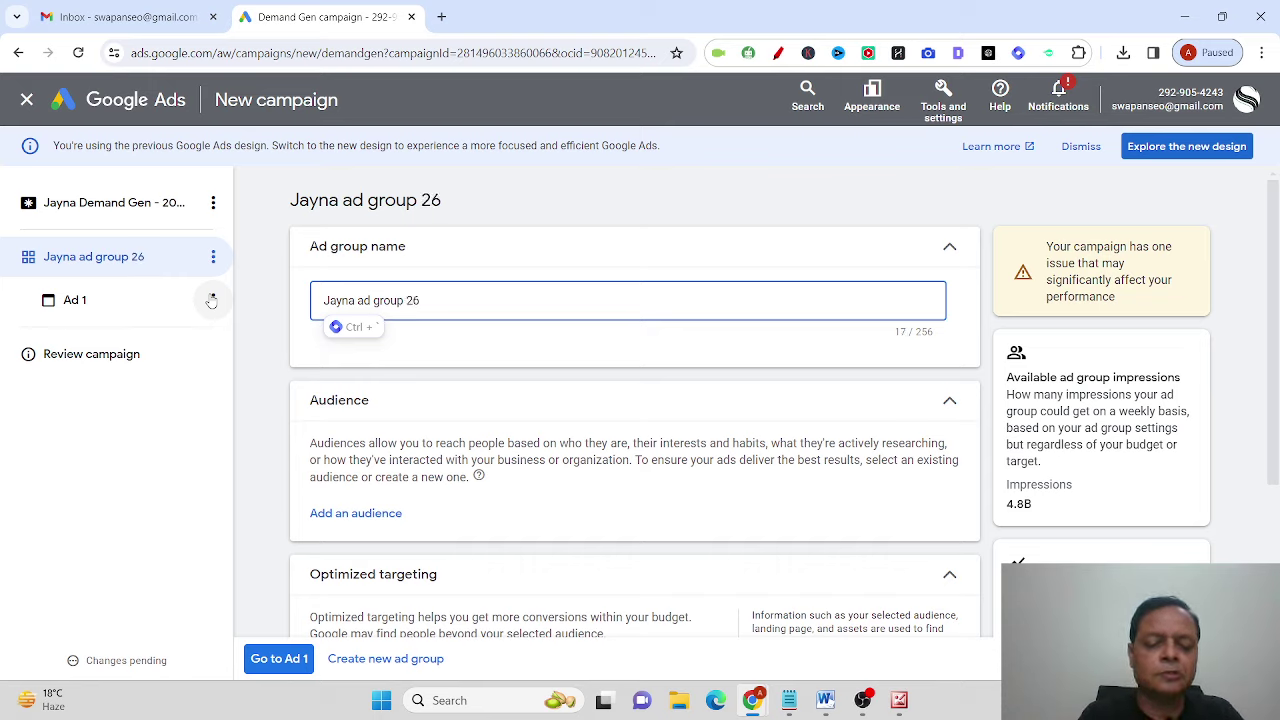
pyautogui.write('feb')
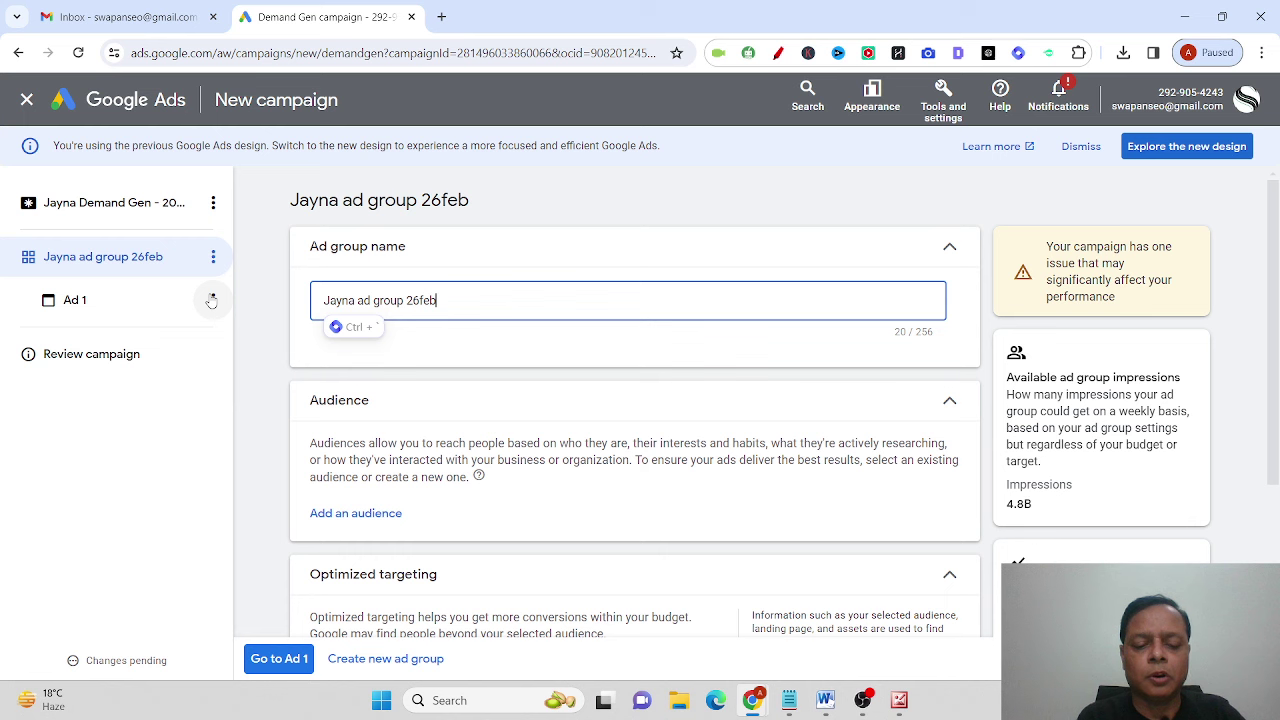
pyautogui.write('24')
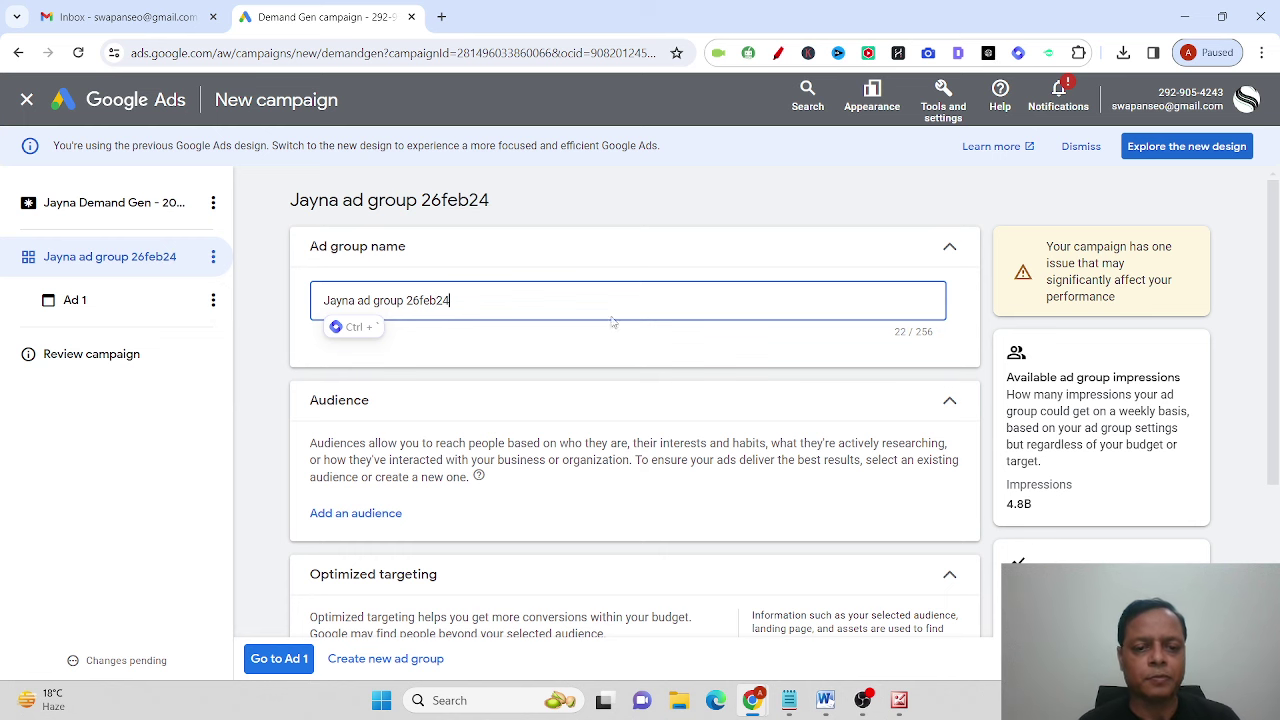
pyautogui.scroll(-2, 584, 436)
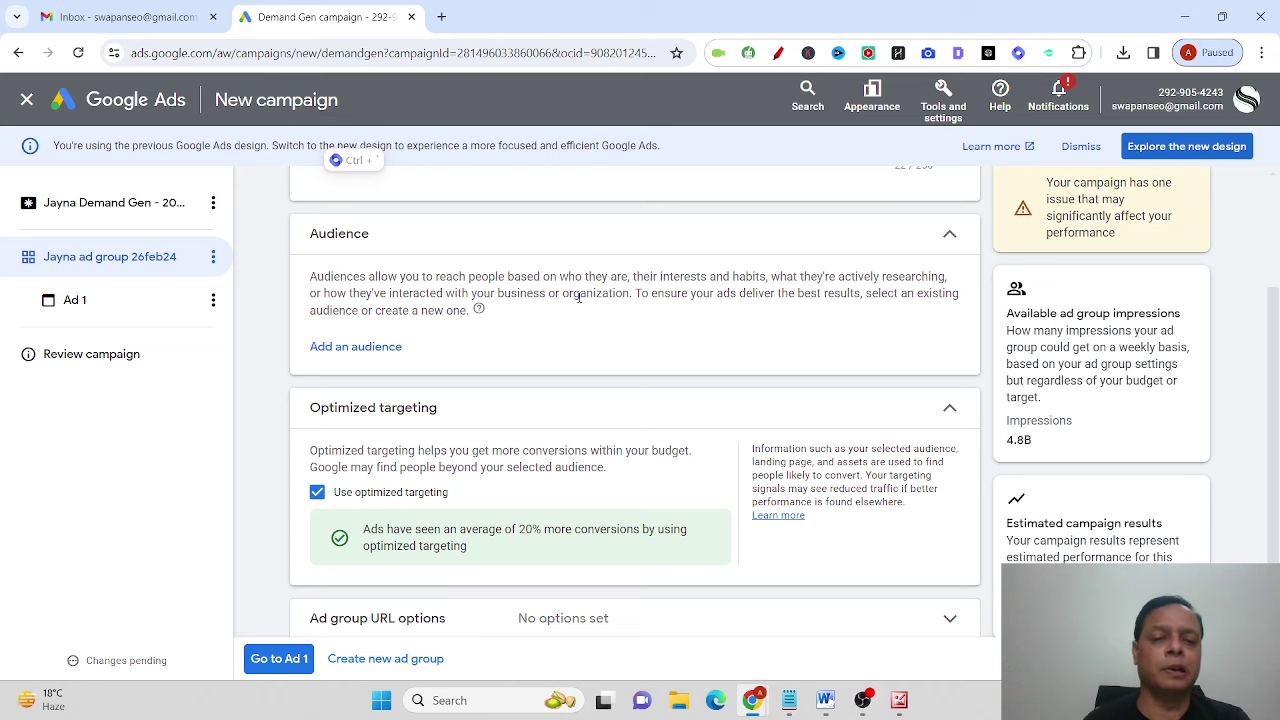
# Step: Open the audience selection for the ad group and start creating a new audience
pyautogui.scroll(-1, 540, 325)
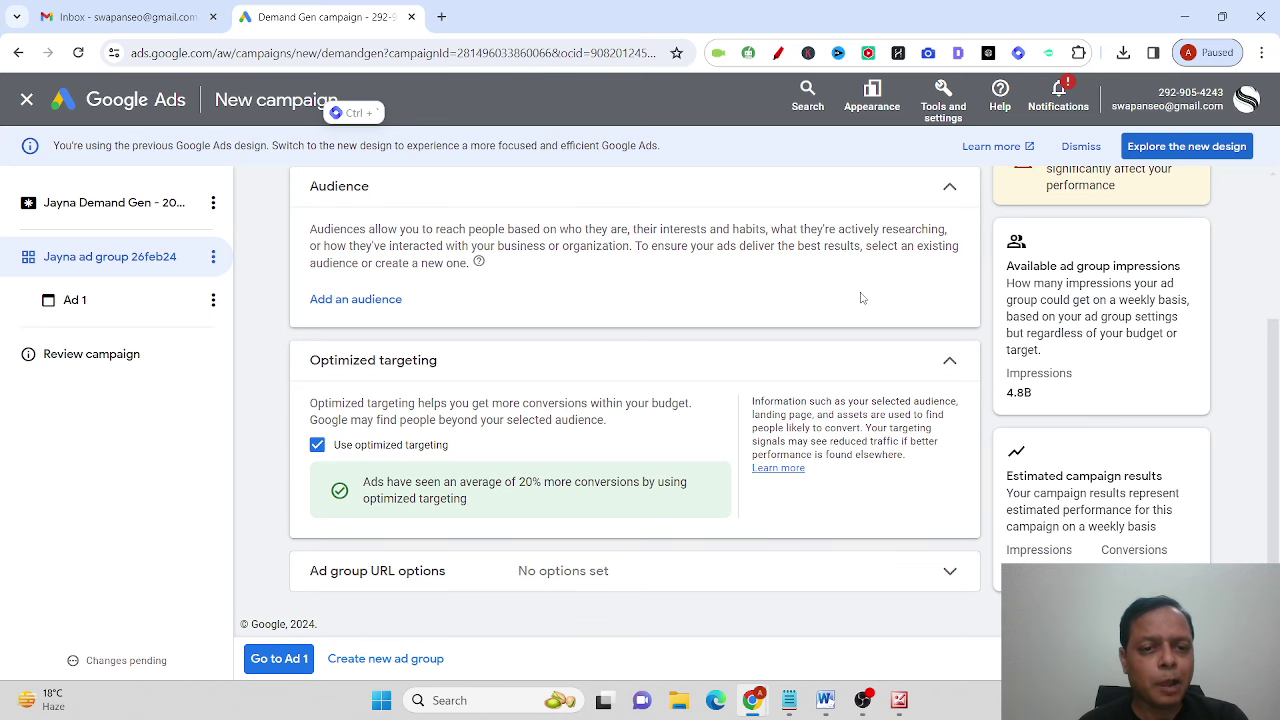
pyautogui.click(364, 311)
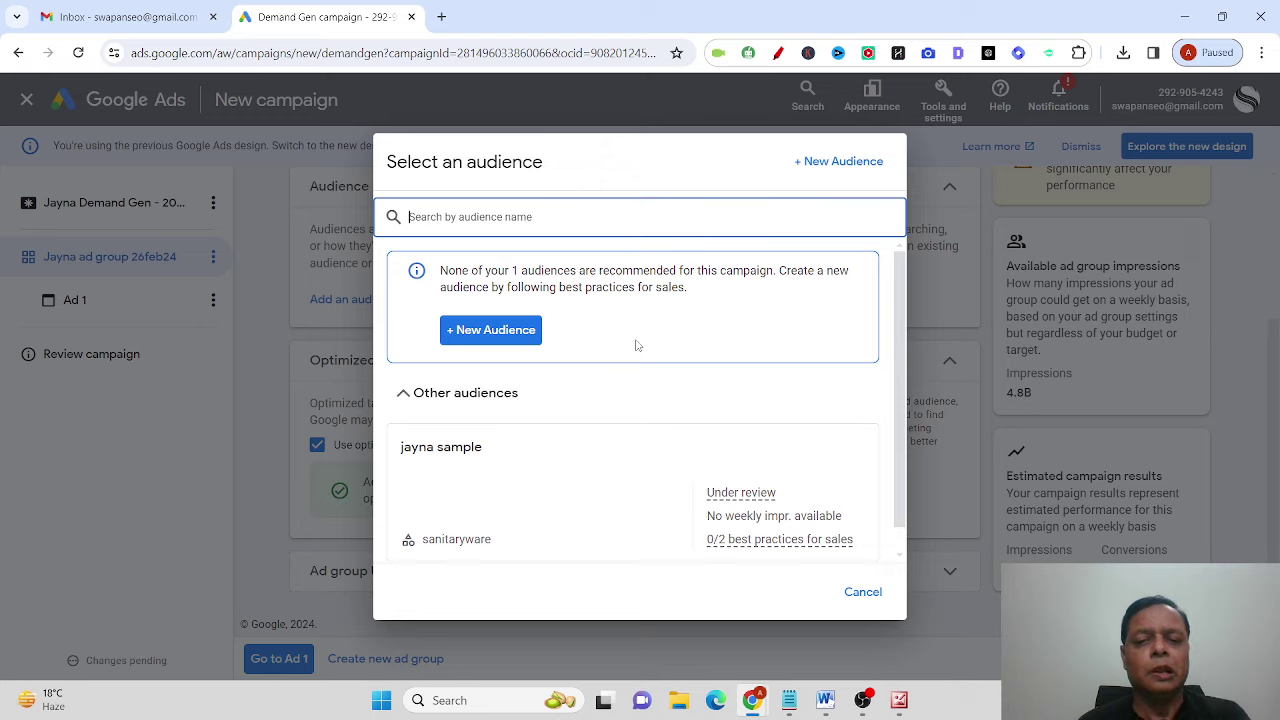
pyautogui.scroll(-1, 591, 332)
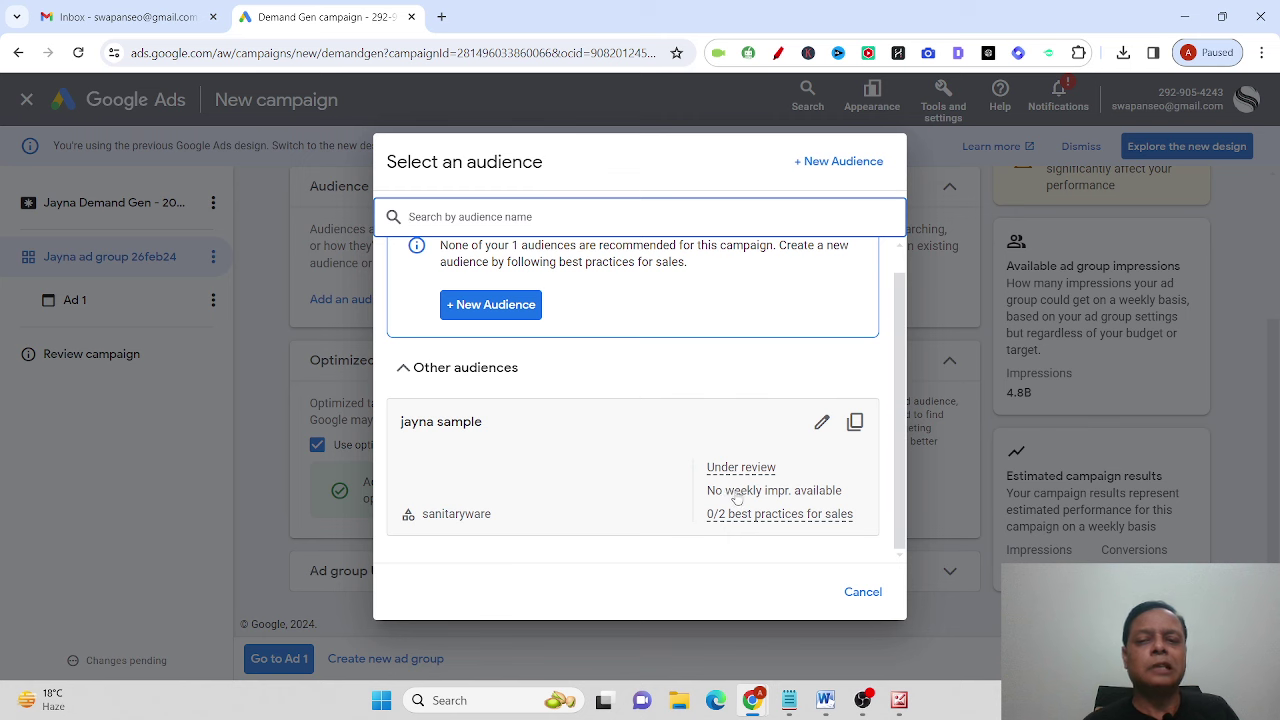
pyautogui.click(497, 305)
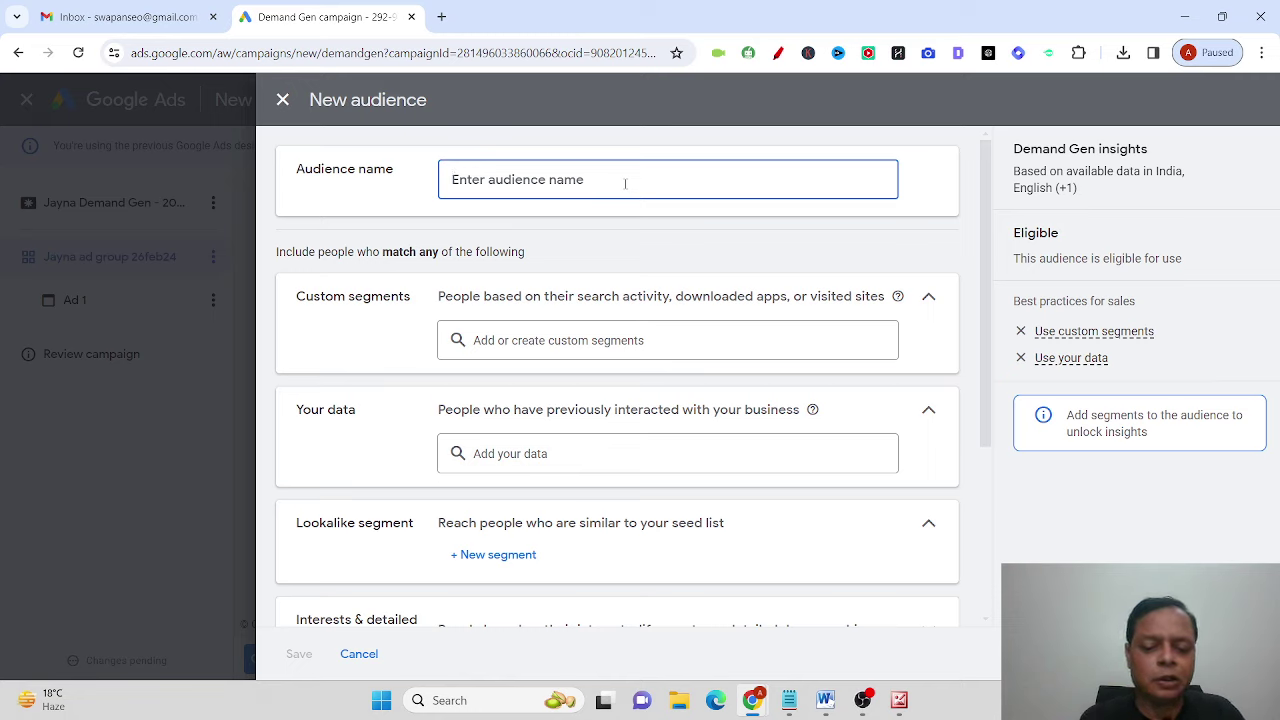
# Step: Name the new audience "Jayna Audience 26 feb24", correcting the misspelled word
pyautogui.write('Jayna A')
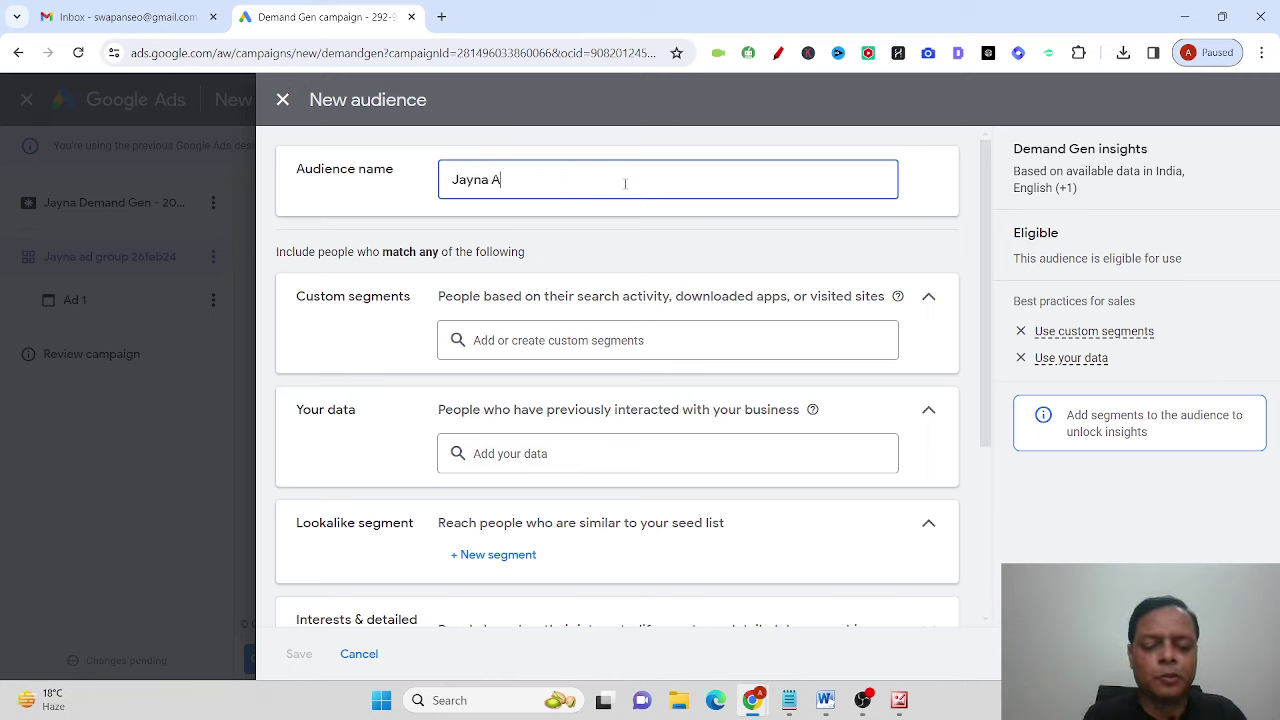
pyautogui.write('ud')
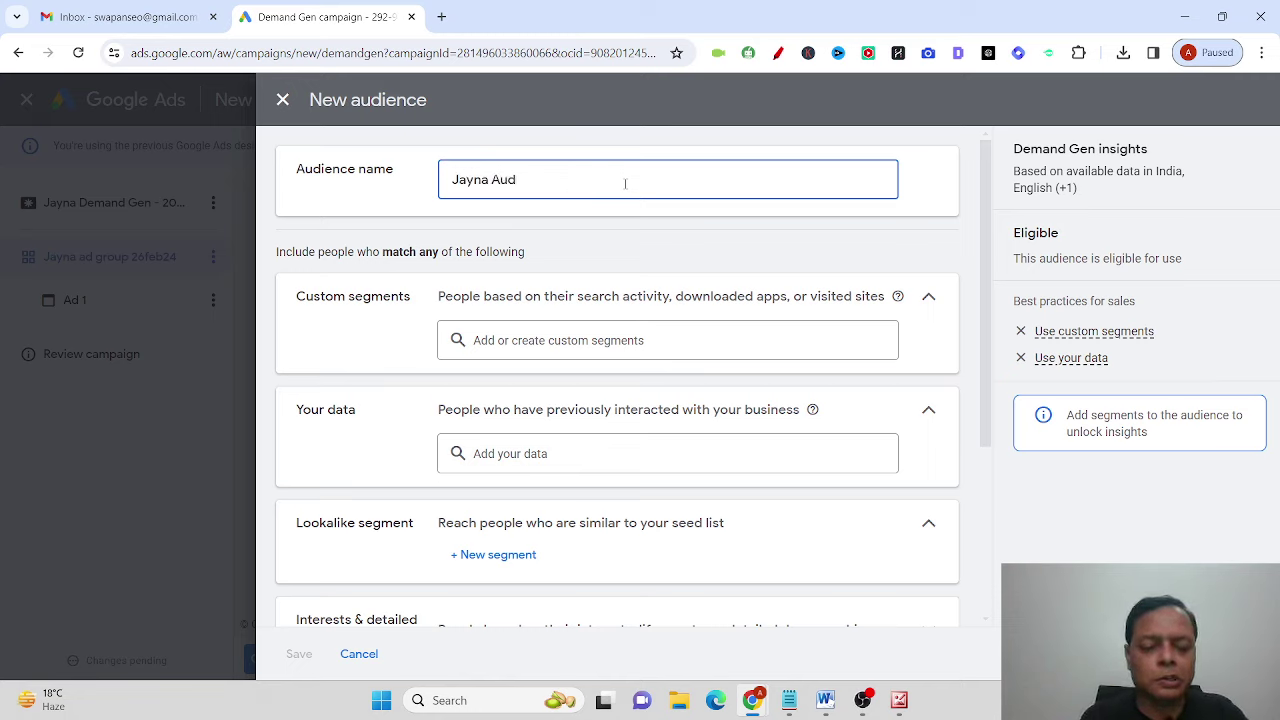
pyautogui.press('BackSpace')
pyautogui.write('ai')
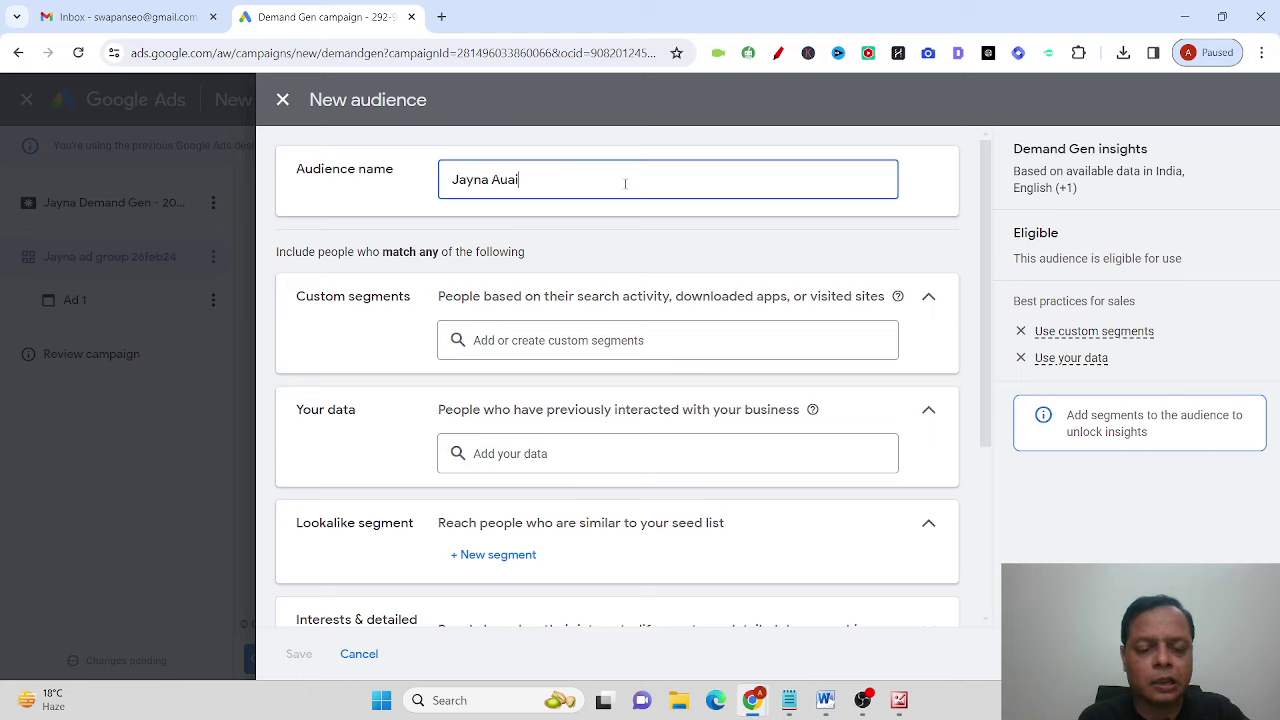
pyautogui.write('ence ')
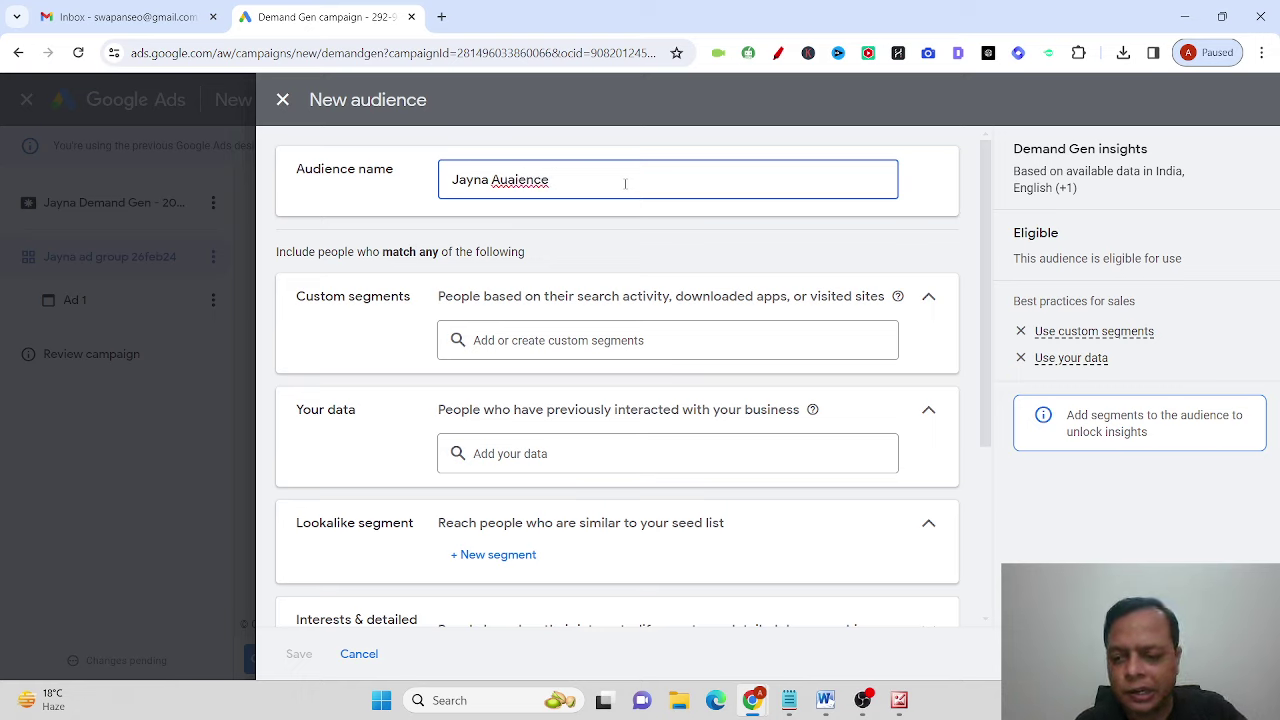
pyautogui.write('26 ')
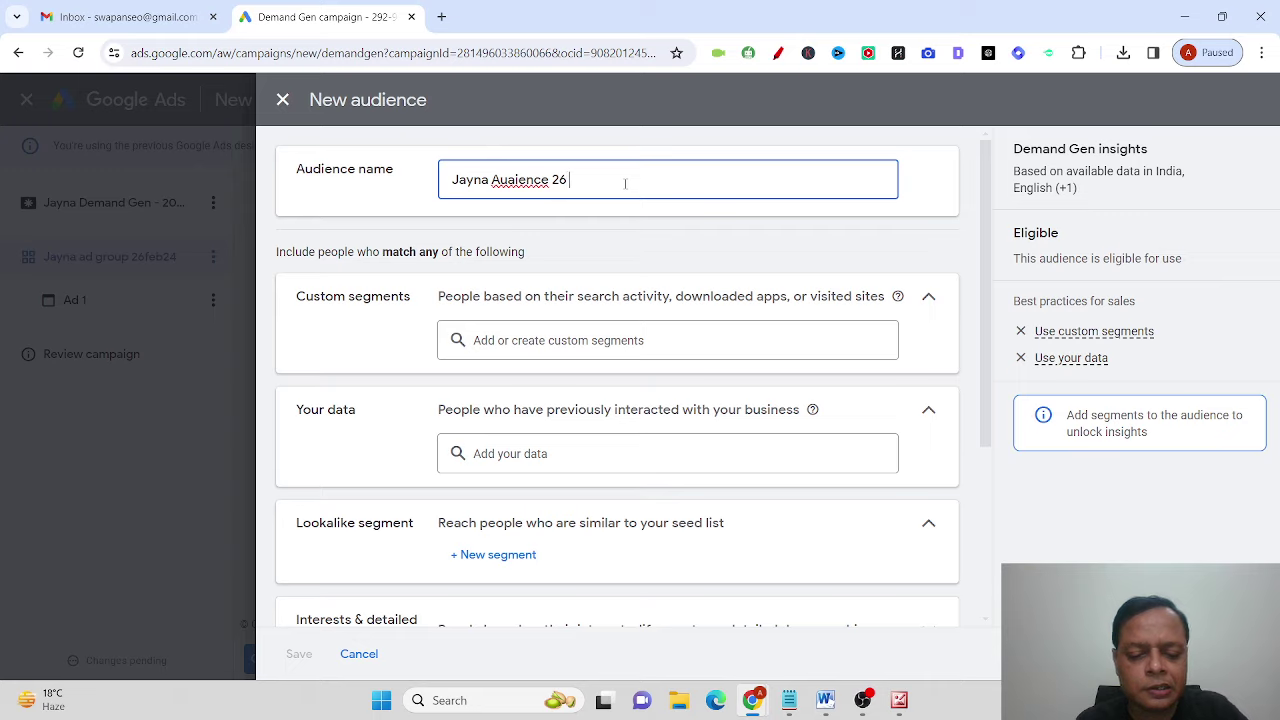
pyautogui.write('feb24')
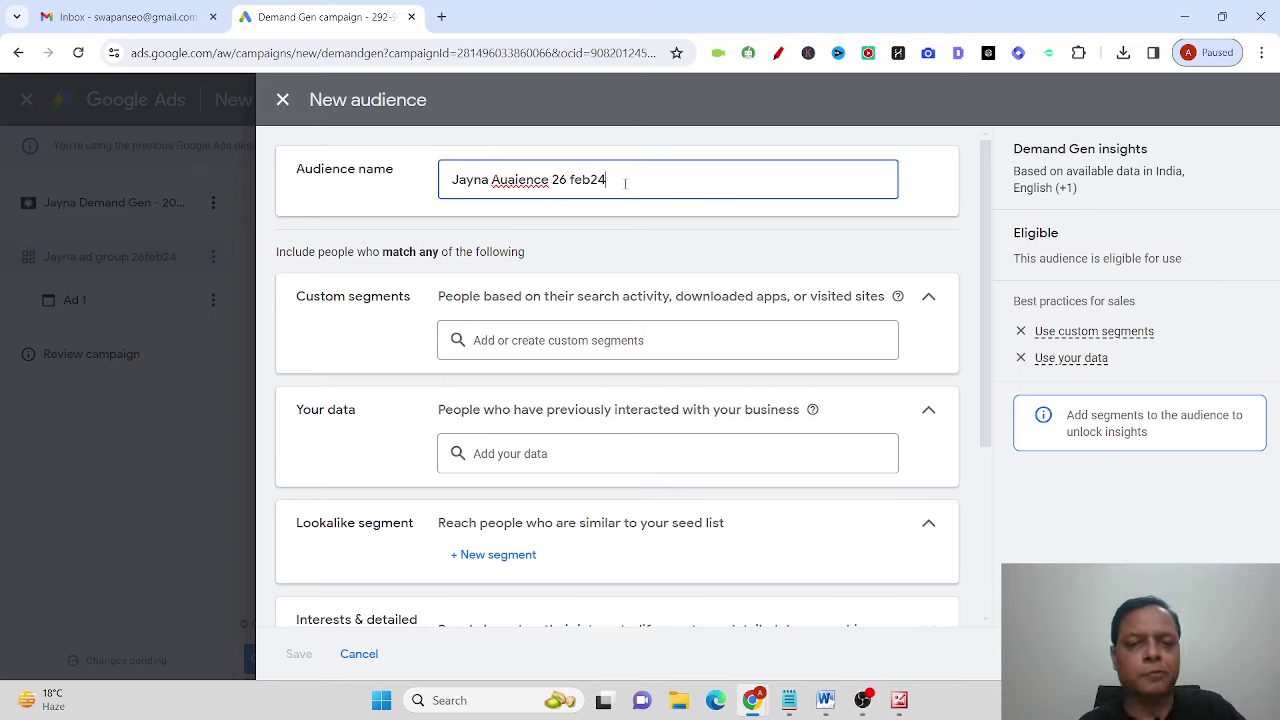
pyautogui.rightClick(512, 180)
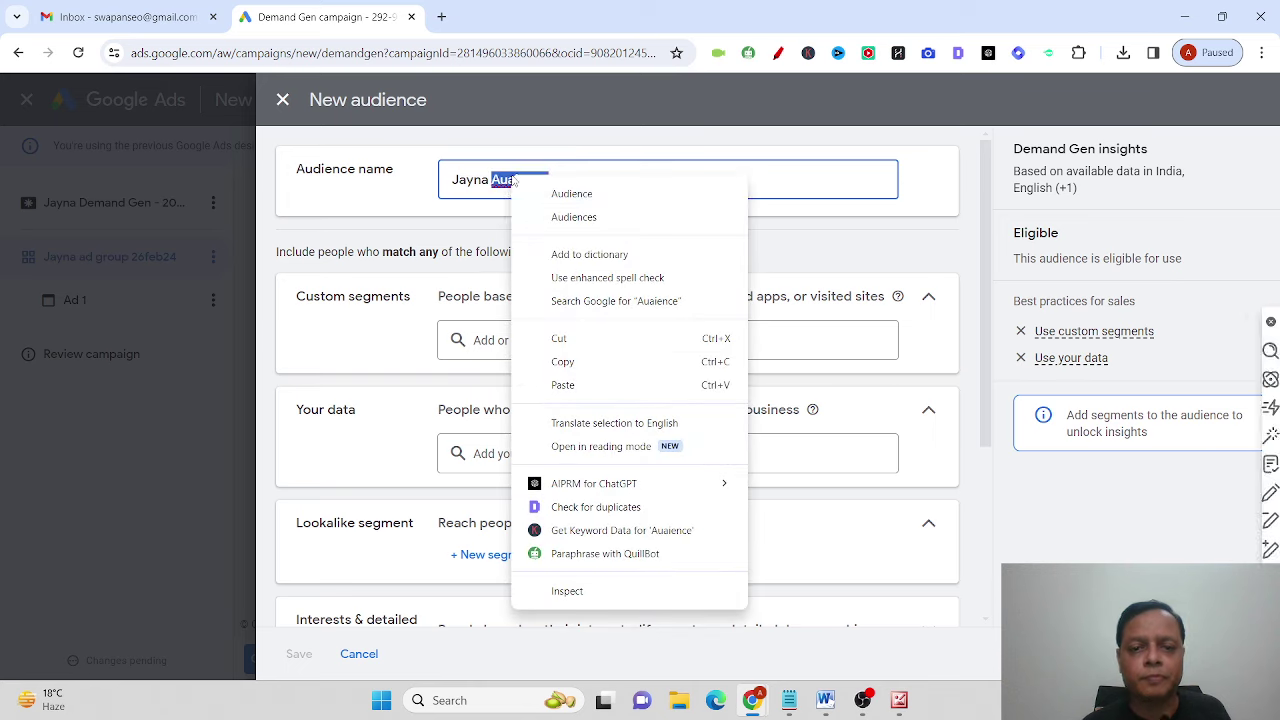
pyautogui.click(571, 194)
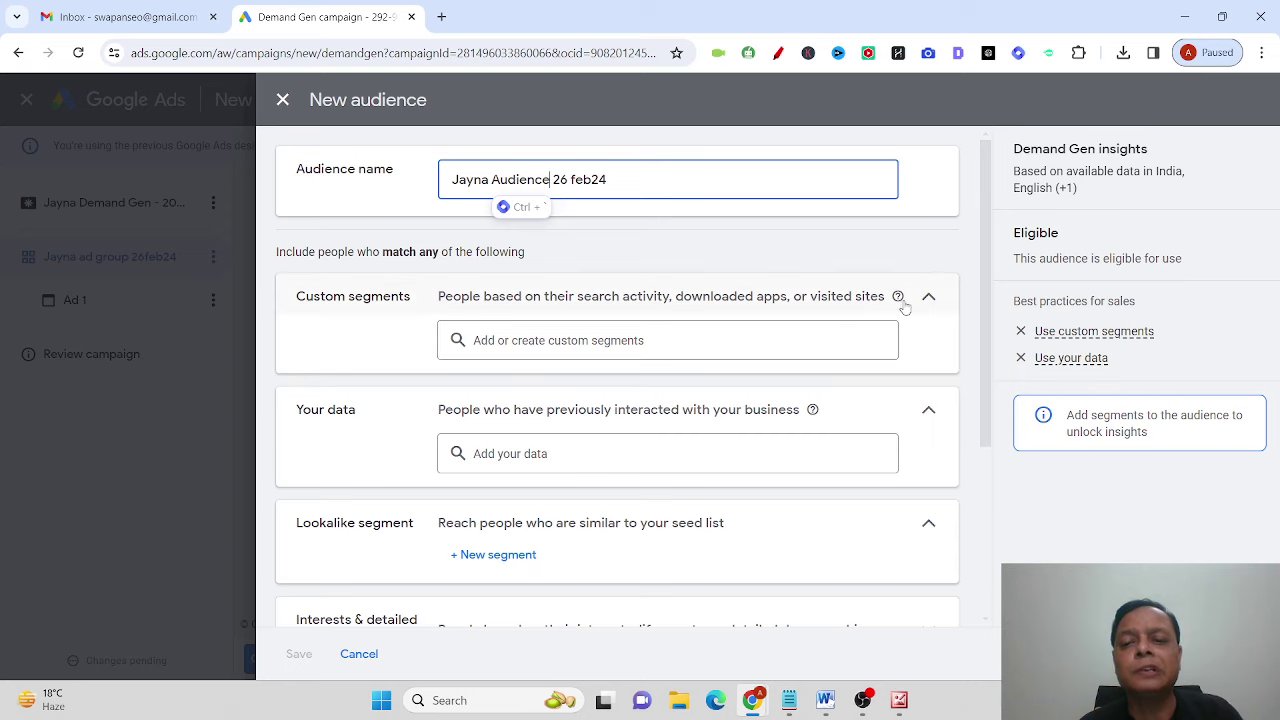
# Step: Browse the existing custom segments for the audience and start a new custom segment
pyautogui.moveTo(902, 302)
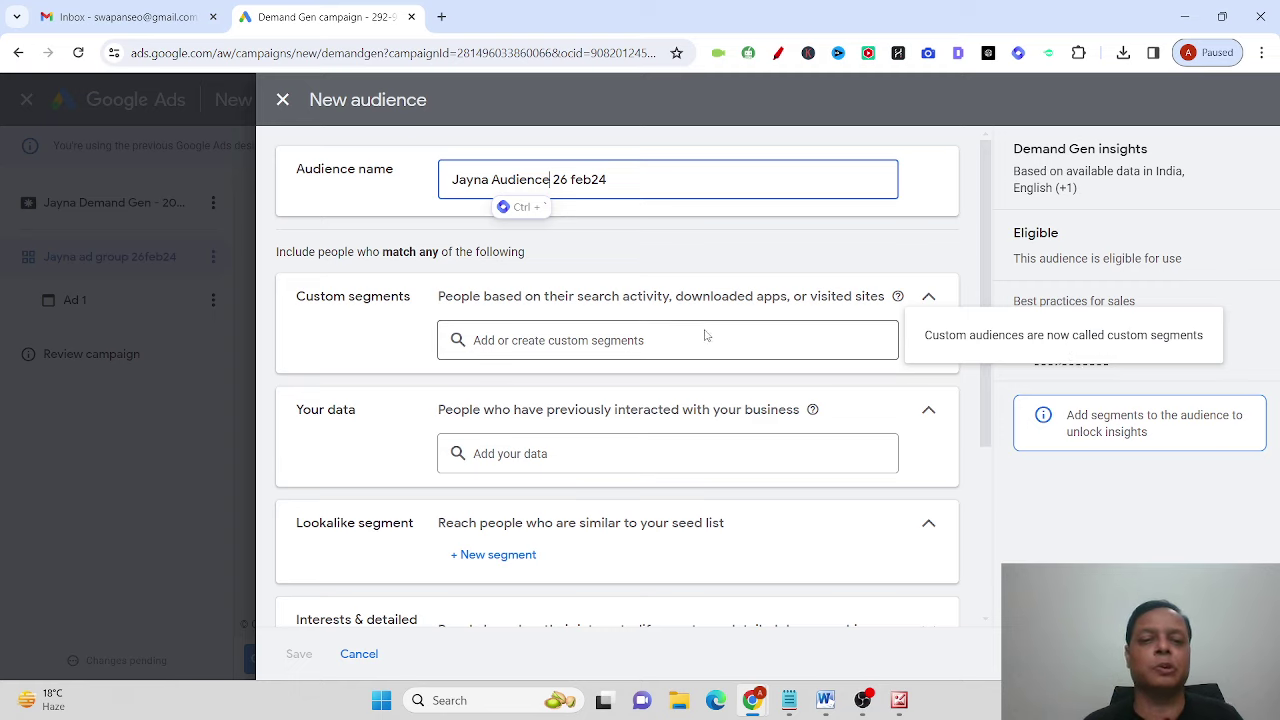
pyautogui.click(665, 340)
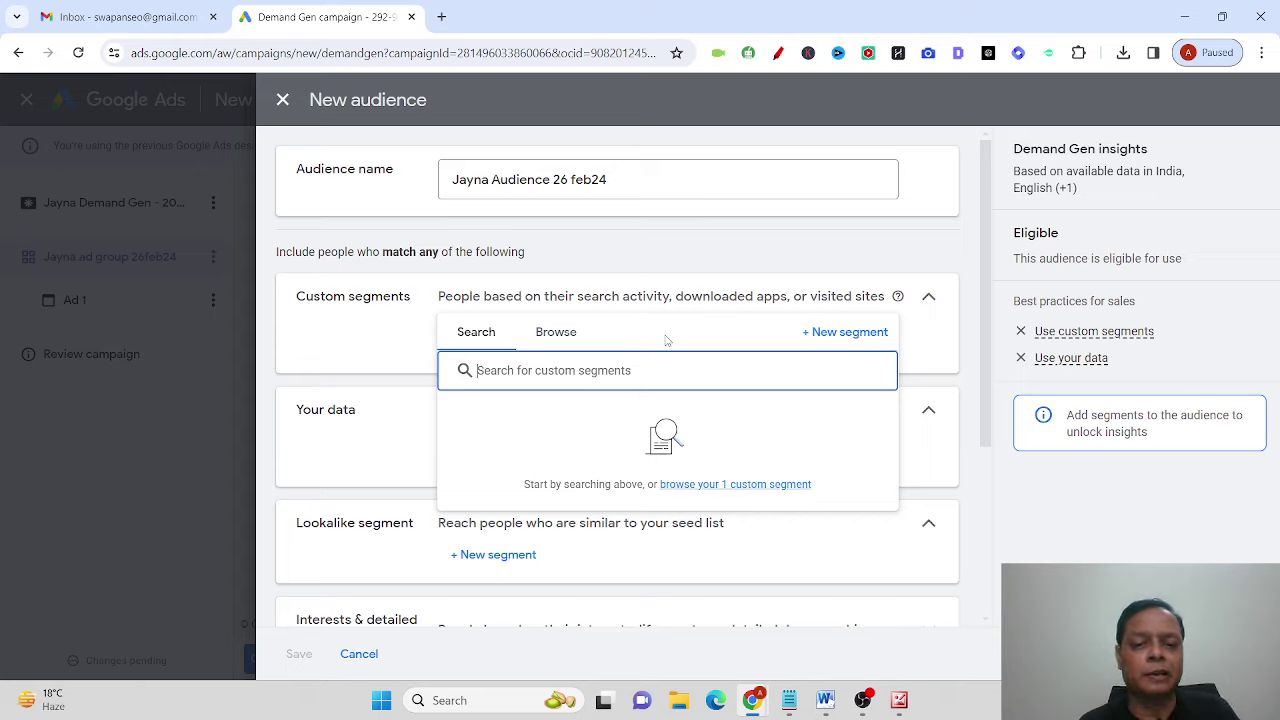
pyautogui.click(540, 332)
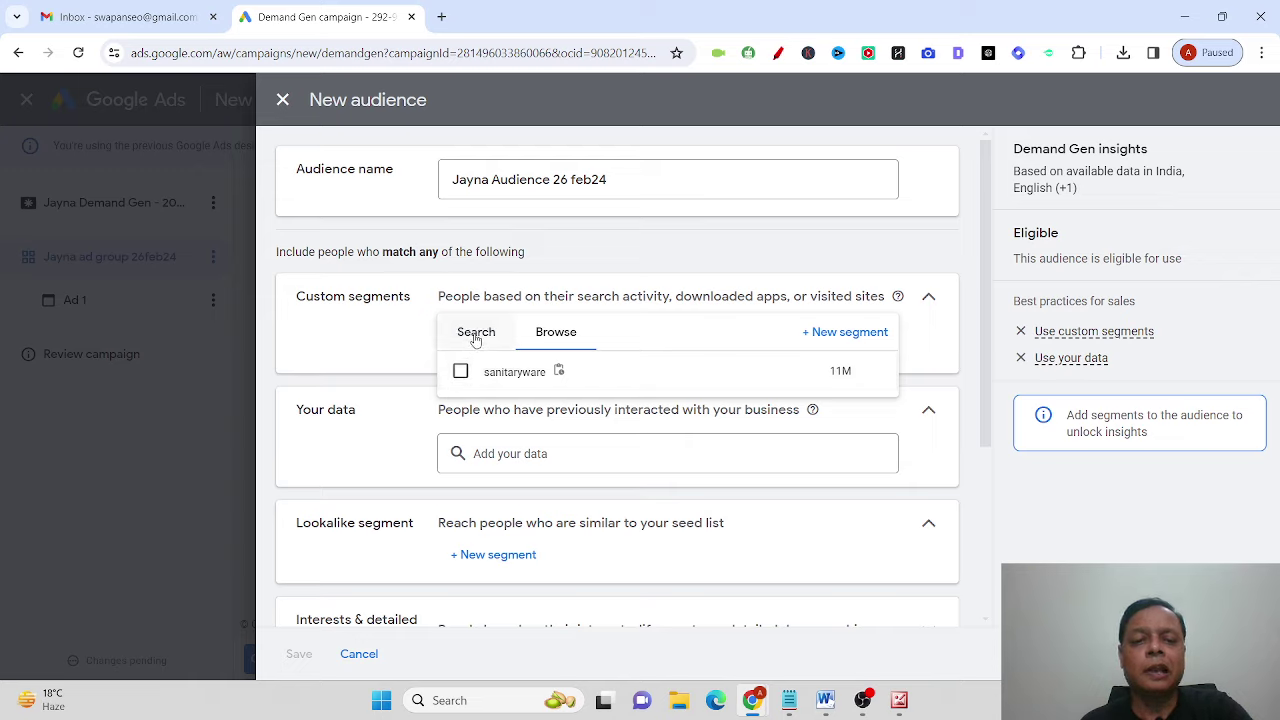
pyautogui.click(474, 333)
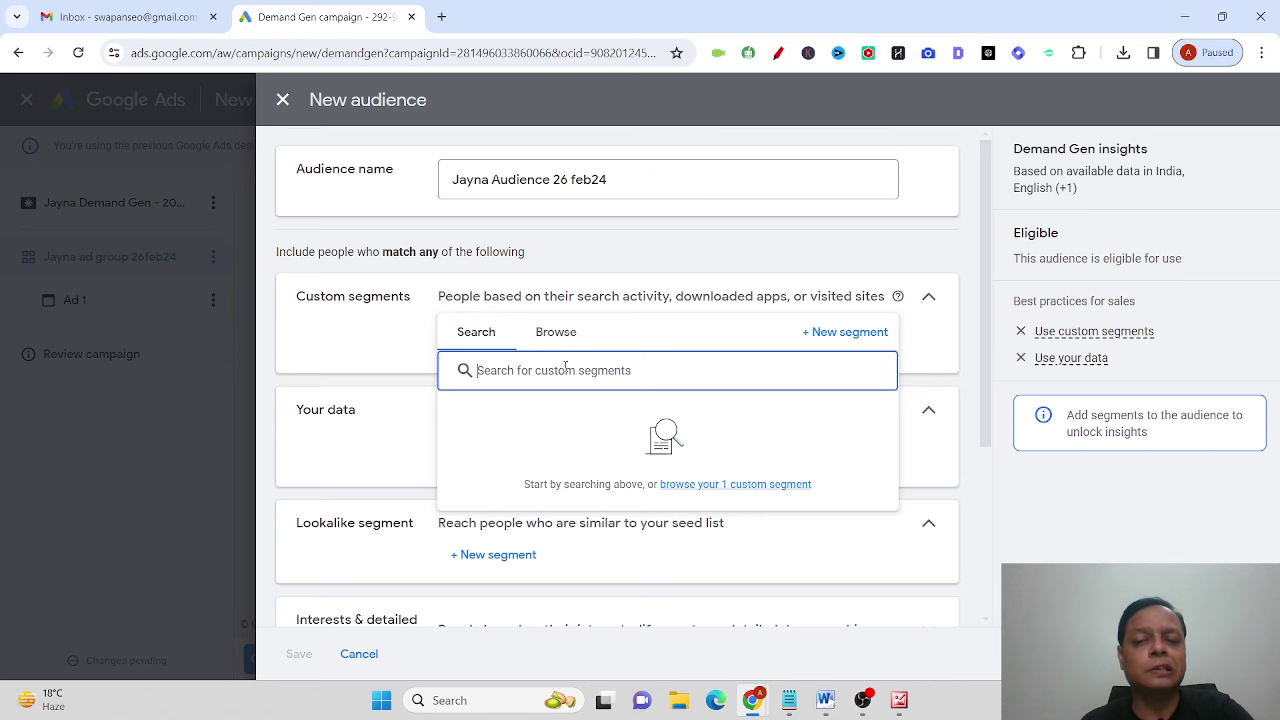
pyautogui.click(829, 340)
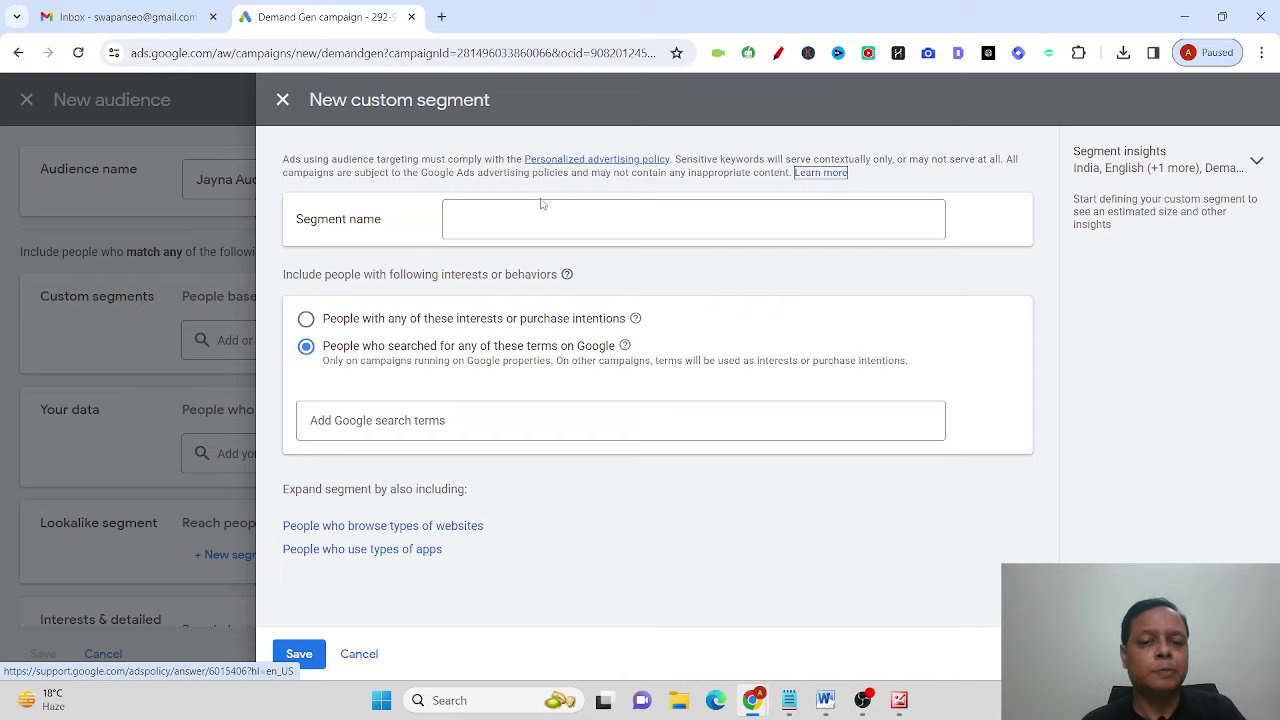
pyautogui.click(512, 219)
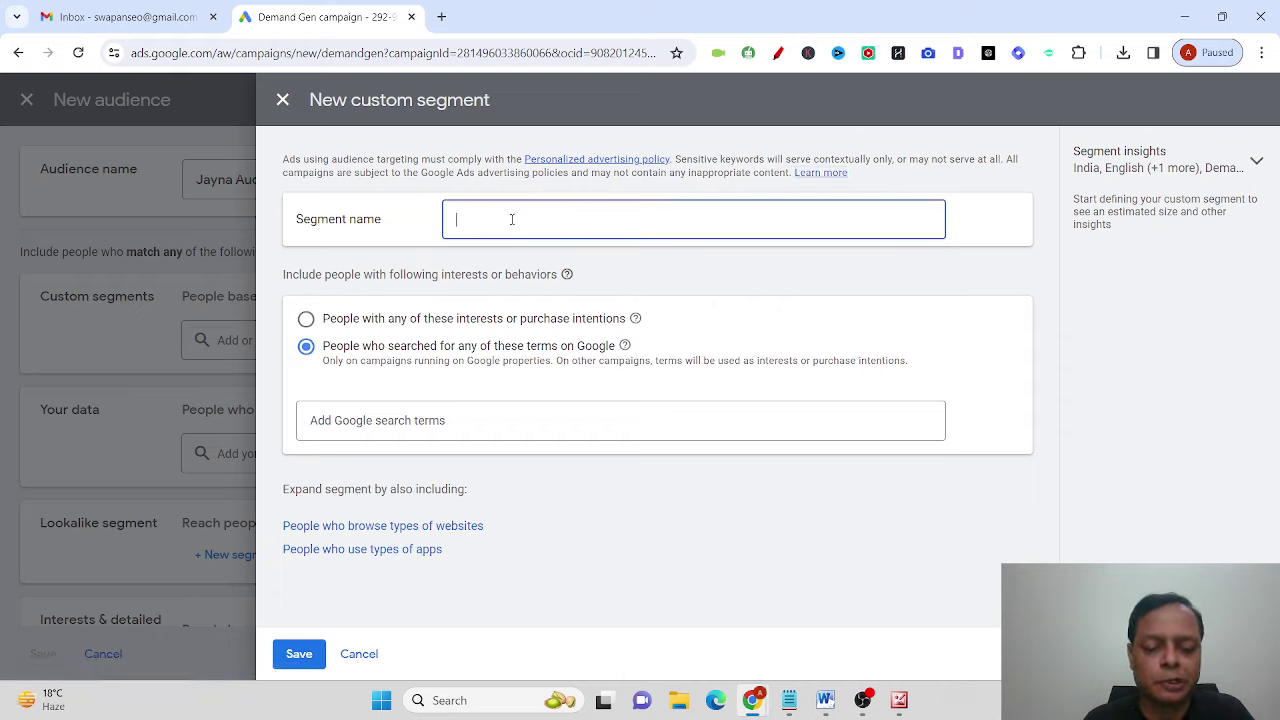
pyautogui.write('jayan sink')
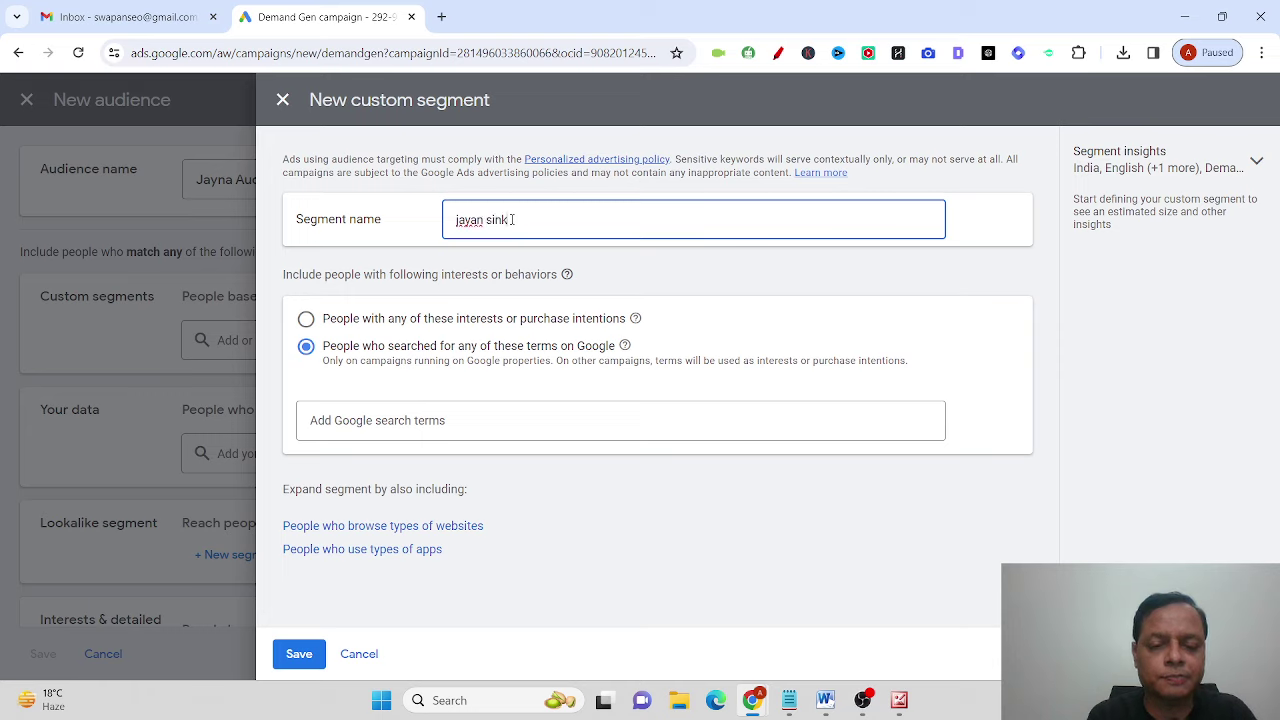
pyautogui.write('s')
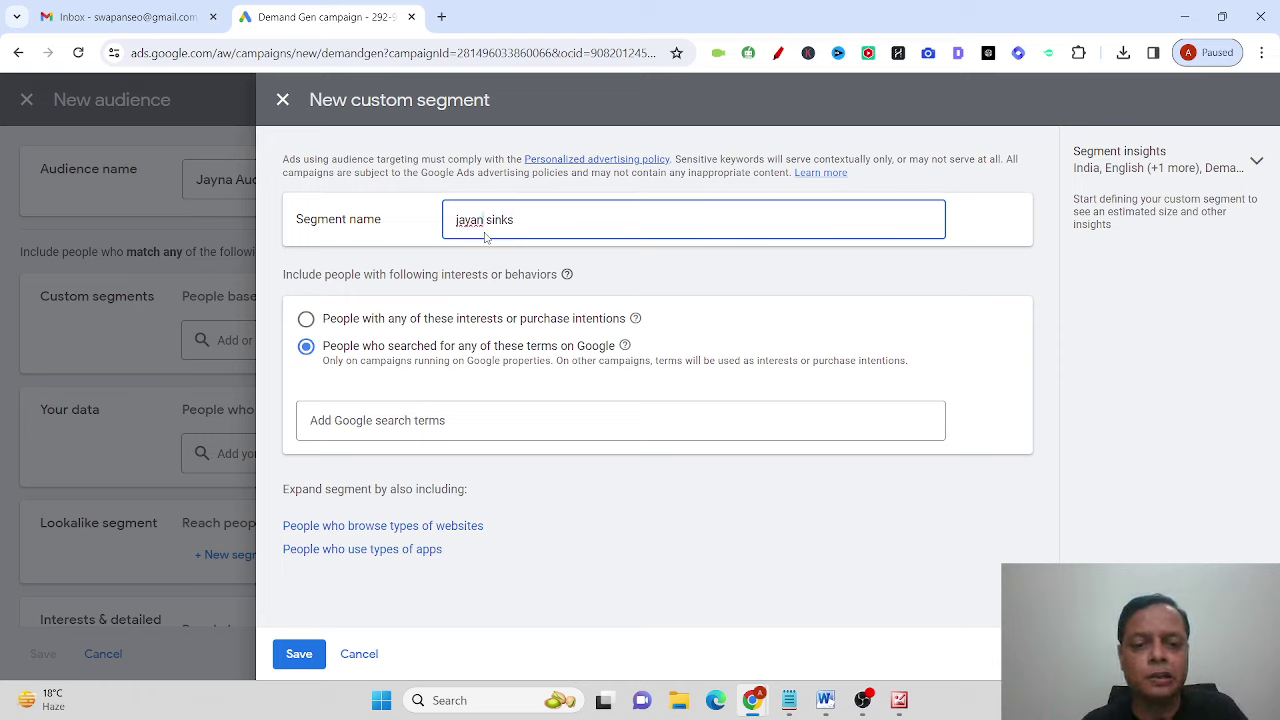
pyautogui.click(484, 222)
pyautogui.press('BackSpace')
pyautogui.press('BackSpace')
pyautogui.write('na')
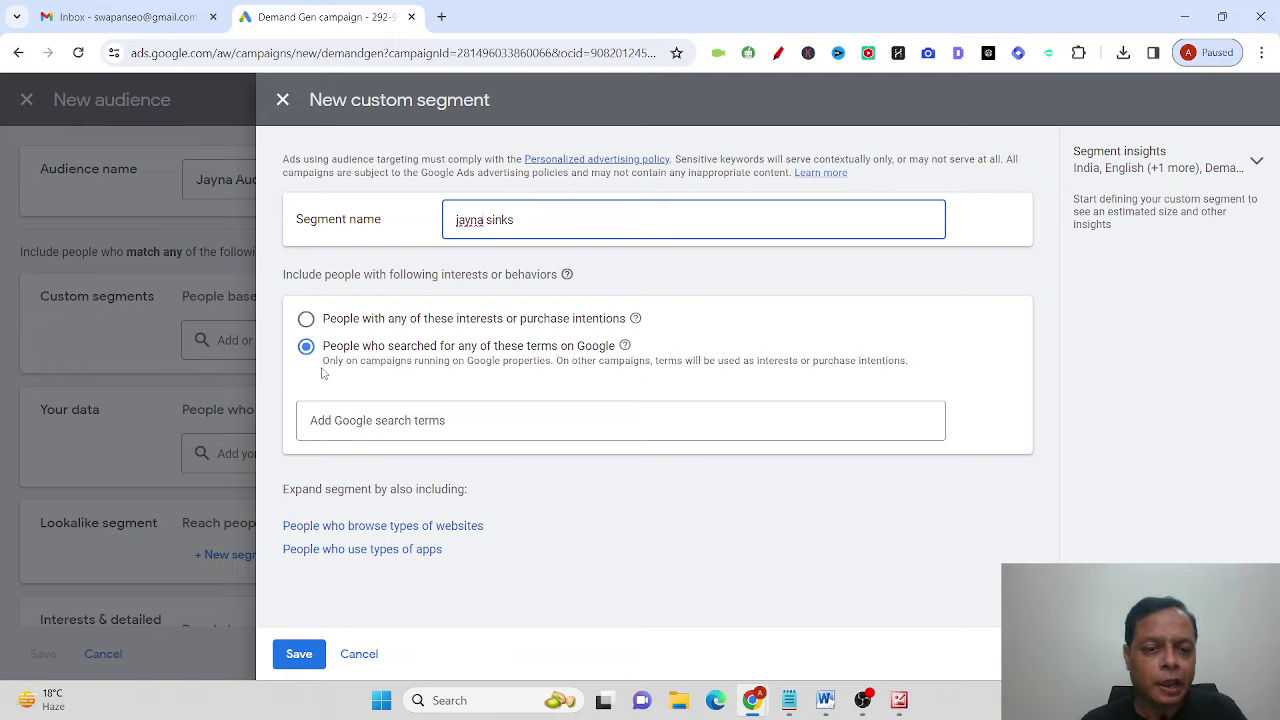
# Step: Find Google search term ideas for "stainless steel kitchen sink" and add "stainless steel sink", "stainless steel sink price" and "stainless kitchen sink"
pyautogui.click(449, 431)
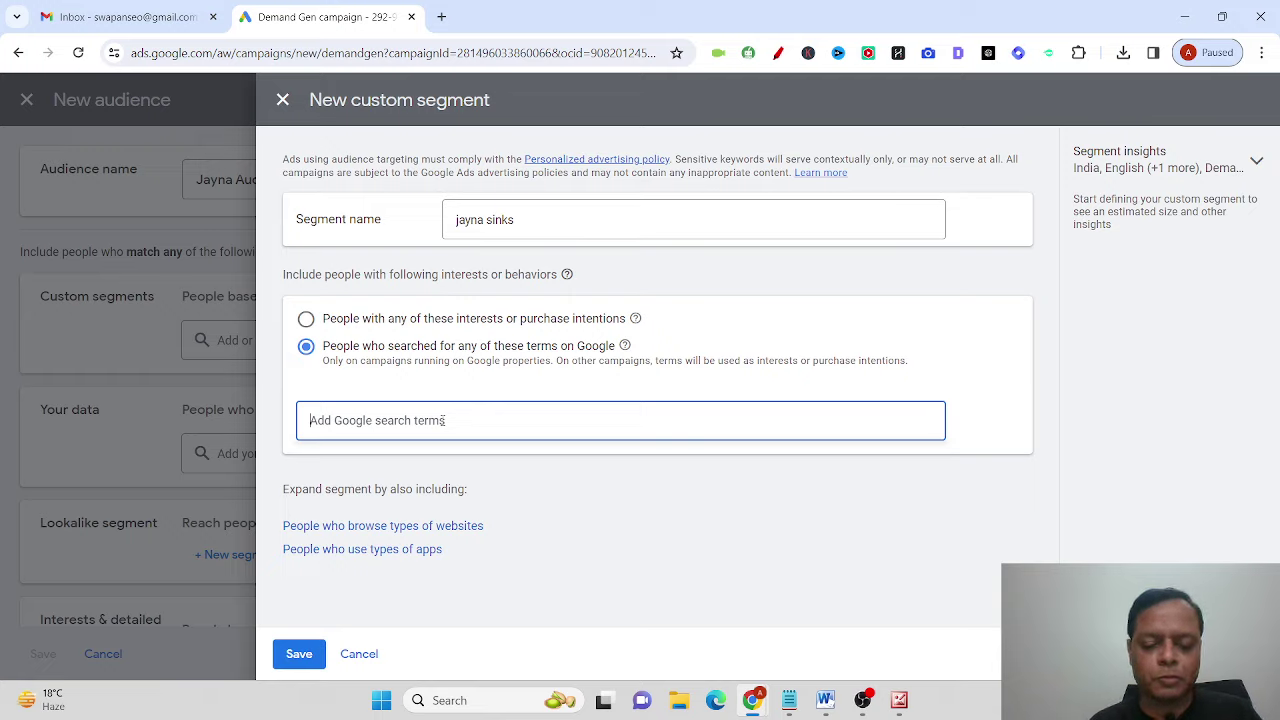
pyautogui.write('st')
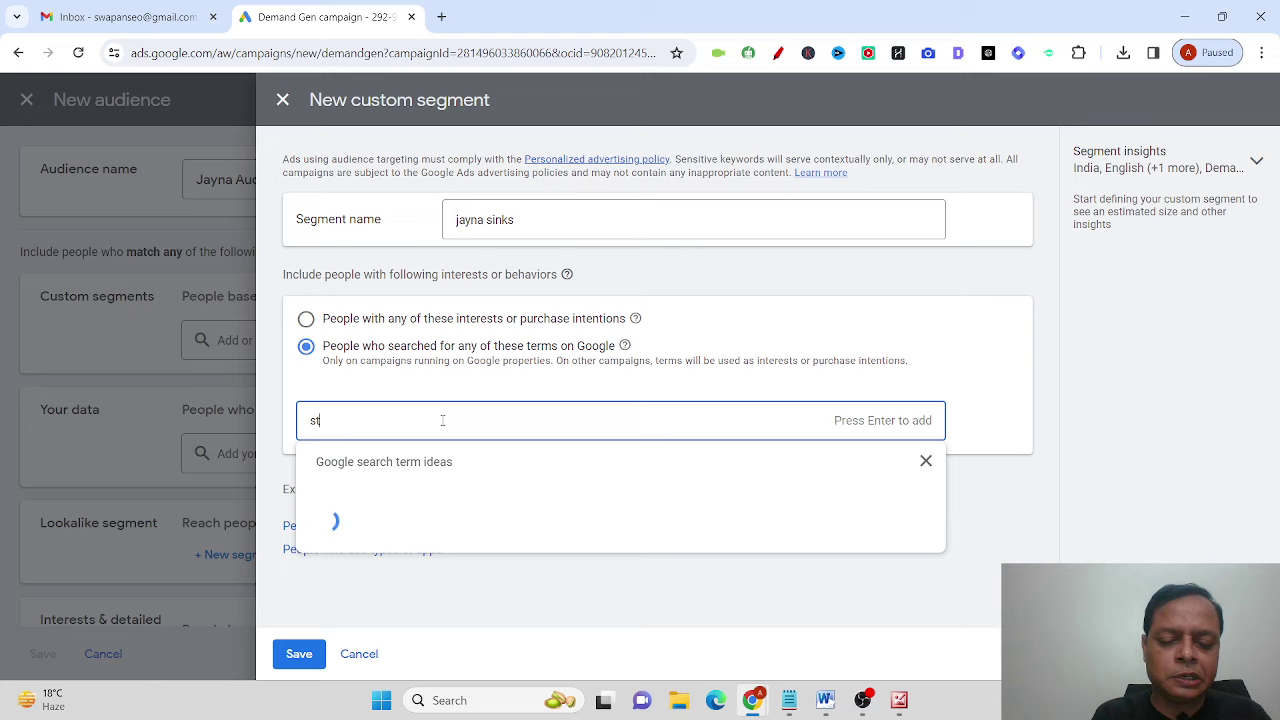
pyautogui.write('ainless s')
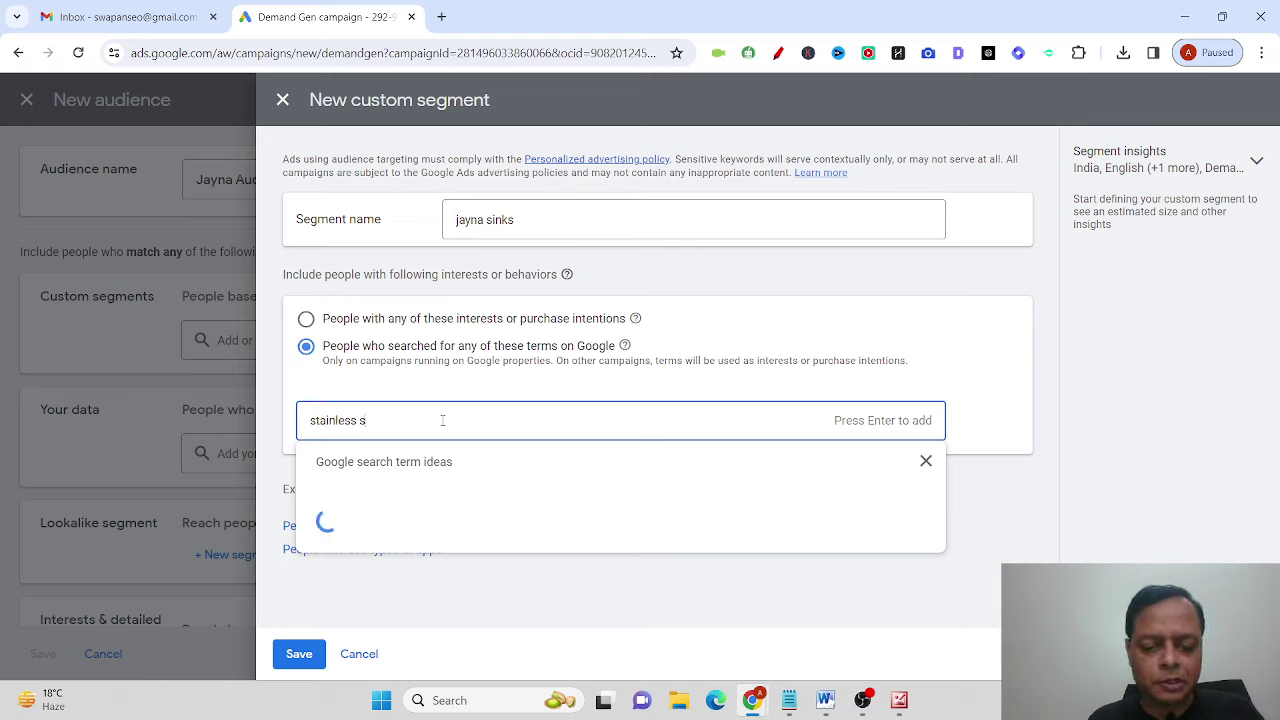
pyautogui.write('teel kitchen s')
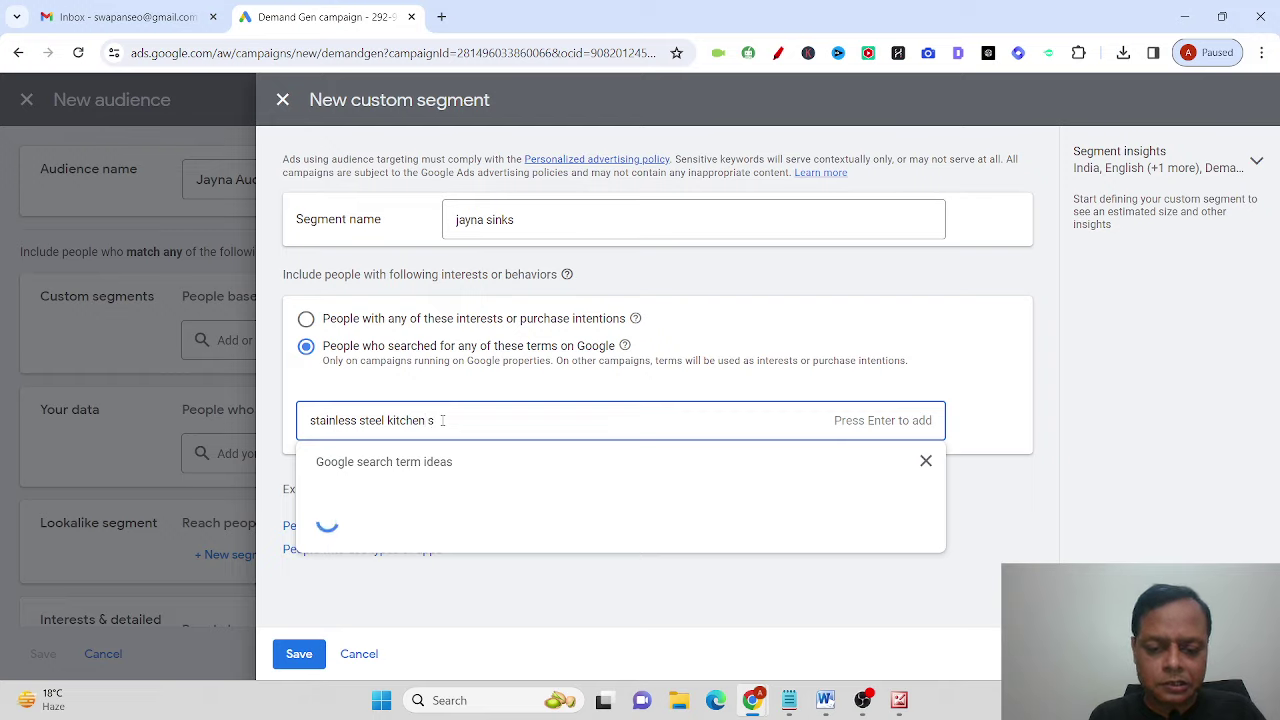
pyautogui.write('ink')
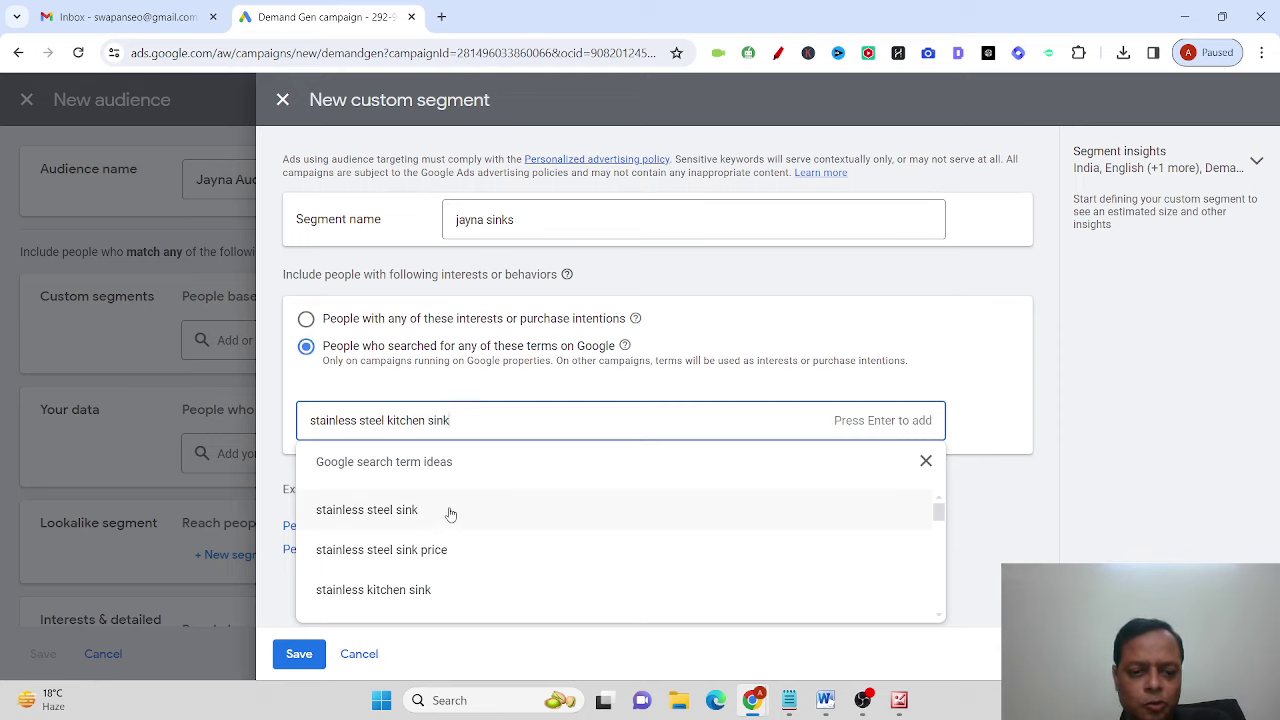
pyautogui.click(369, 517)
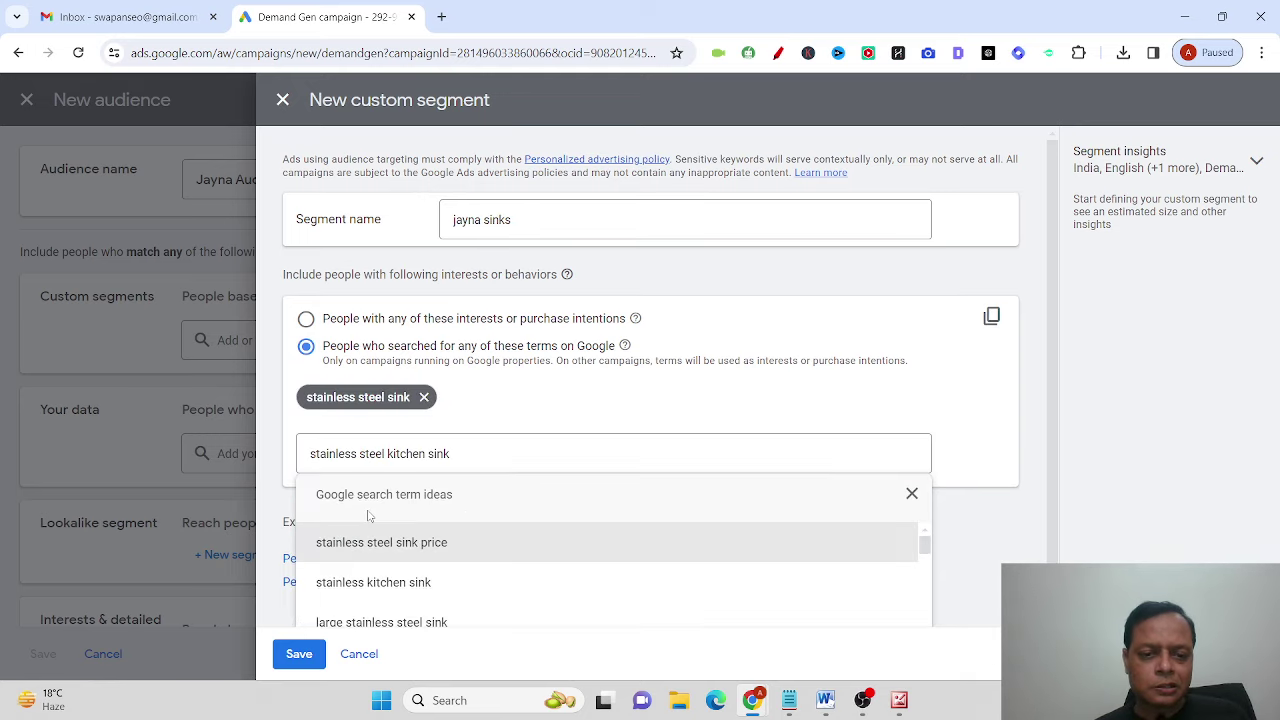
pyautogui.click(397, 545)
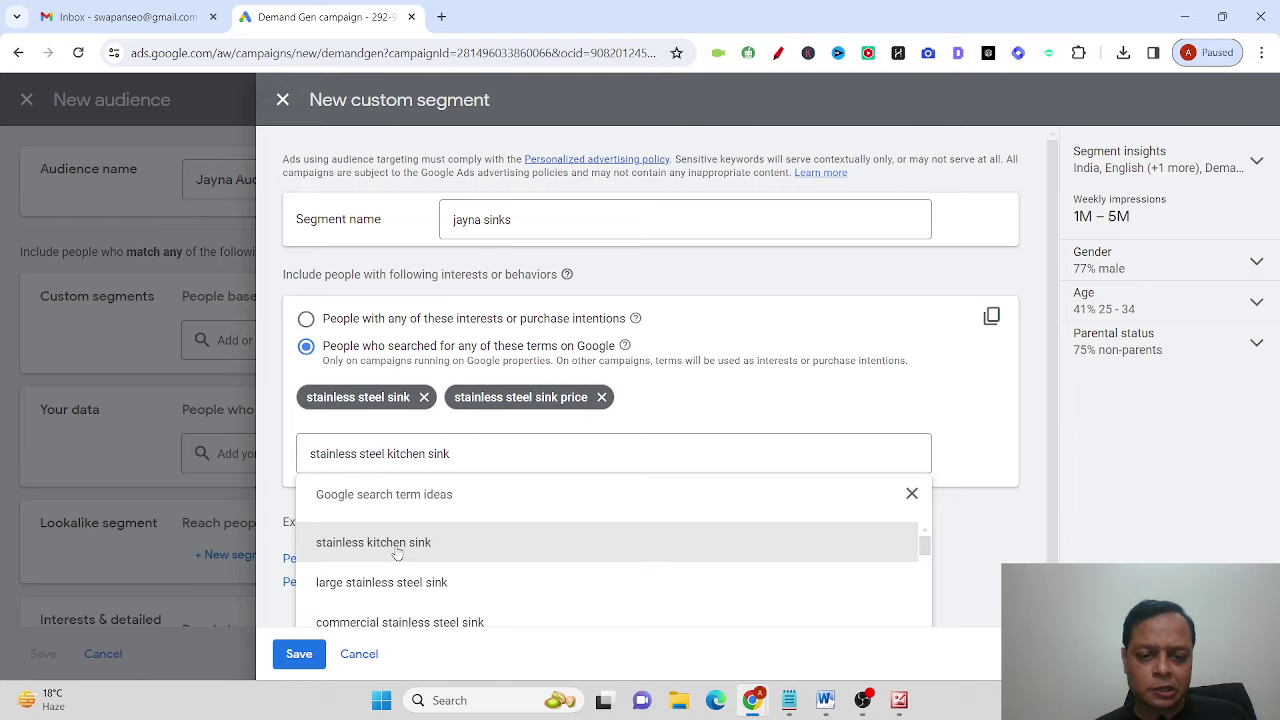
pyautogui.click(455, 548)
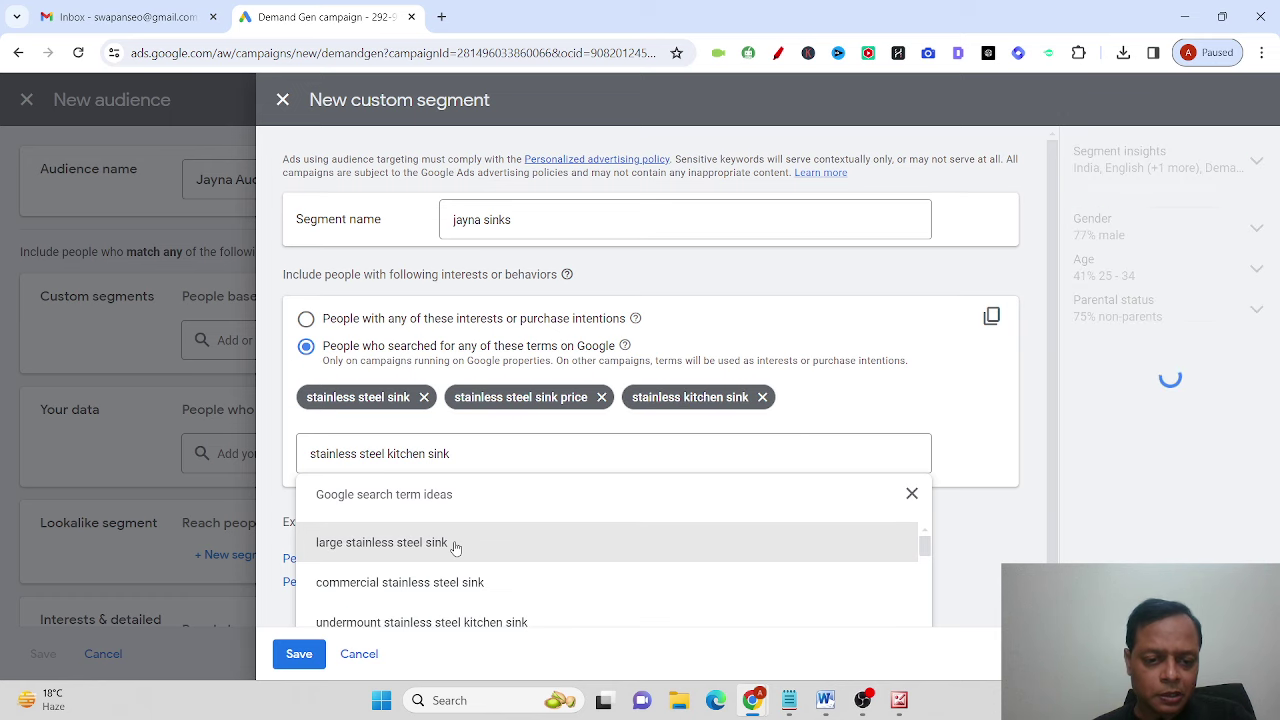
# Step: Add the suggested search terms "large stainless steel sink", "commercial stainless steel sink" and "undermount stainless steel kitchen sink" to the segment
pyautogui.click(455, 545)
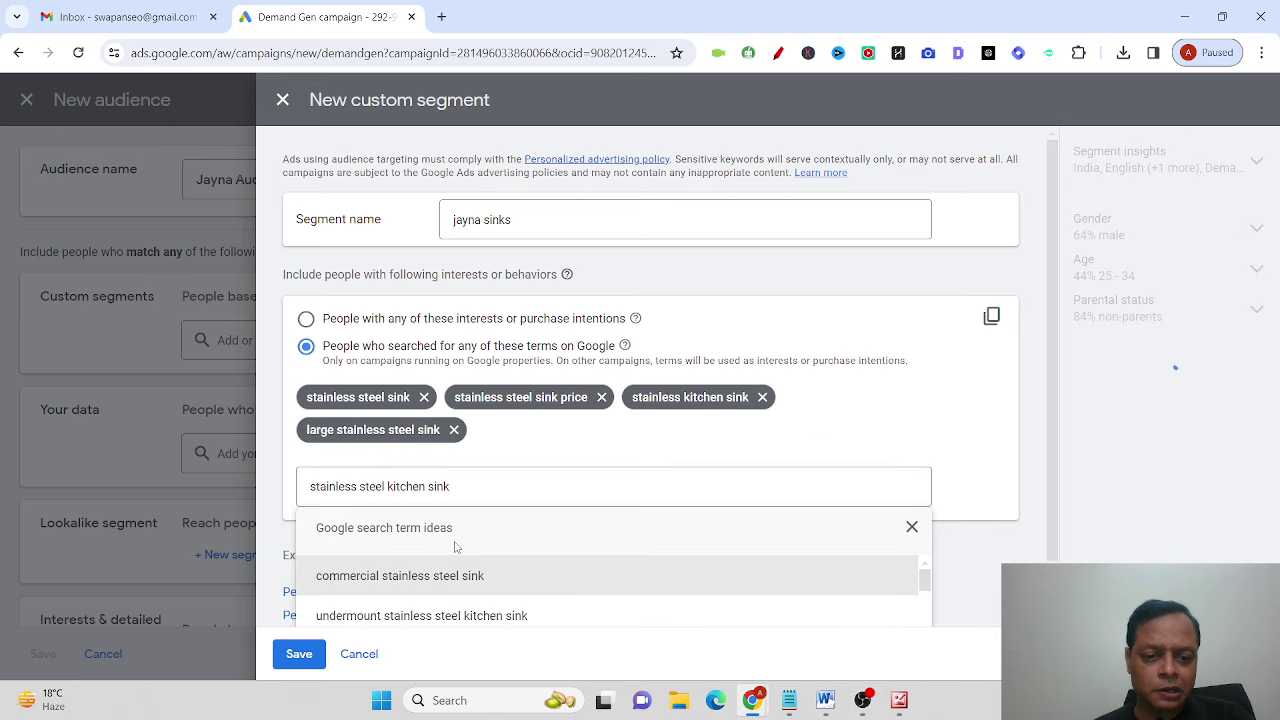
pyautogui.click(450, 576)
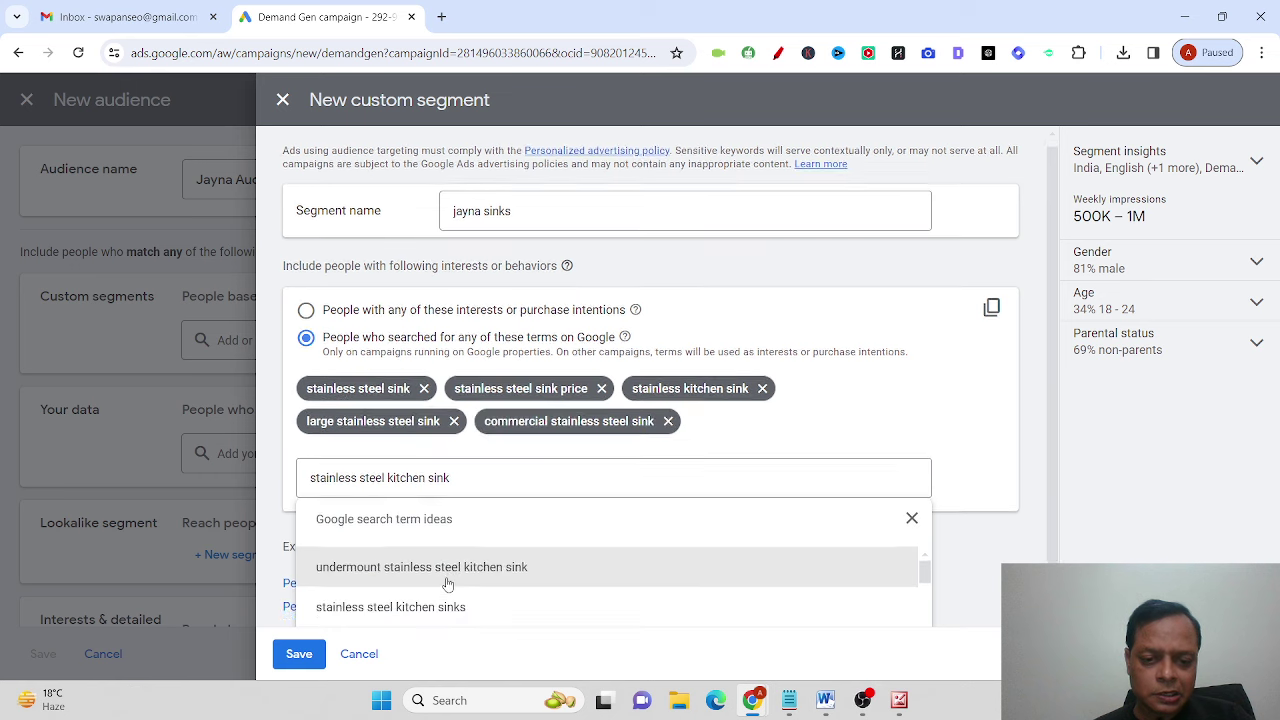
pyautogui.click(452, 572)
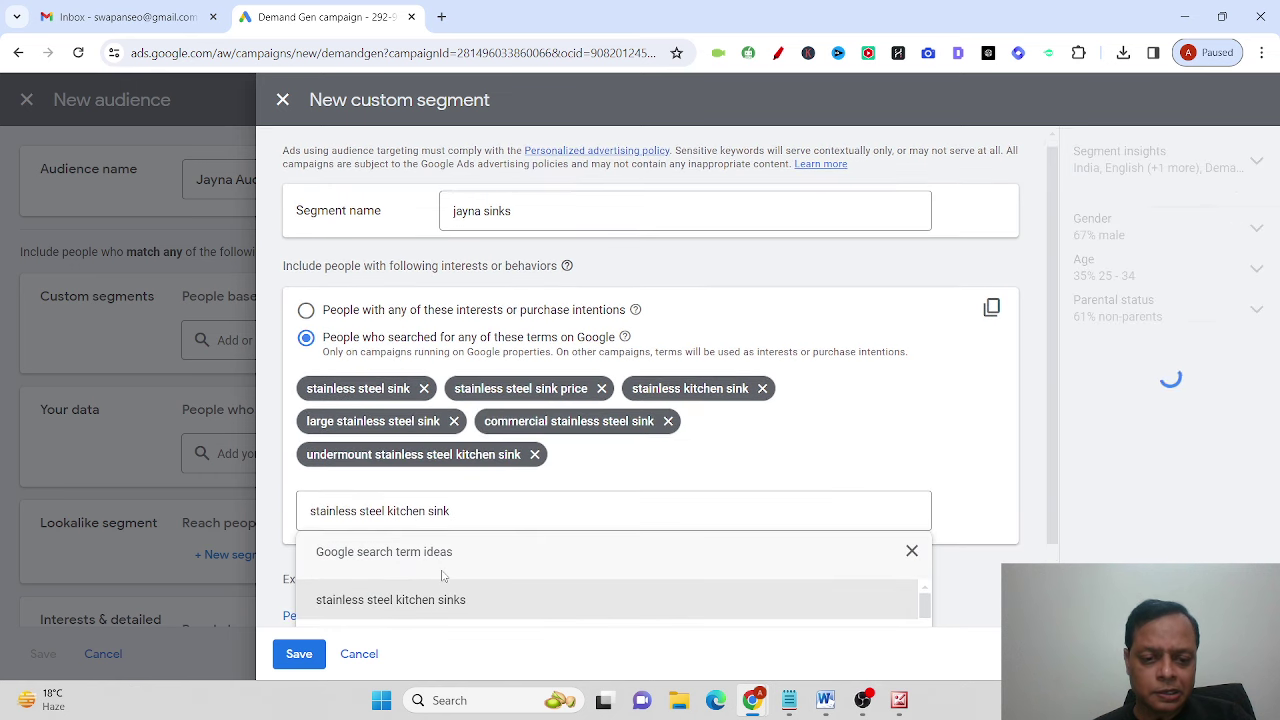
# Step: Add the suggested search terms "stainless steel kitchen sinks", "undermount double kitchen sink" and "stainless steel basin" to the segment
pyautogui.click(498, 601)
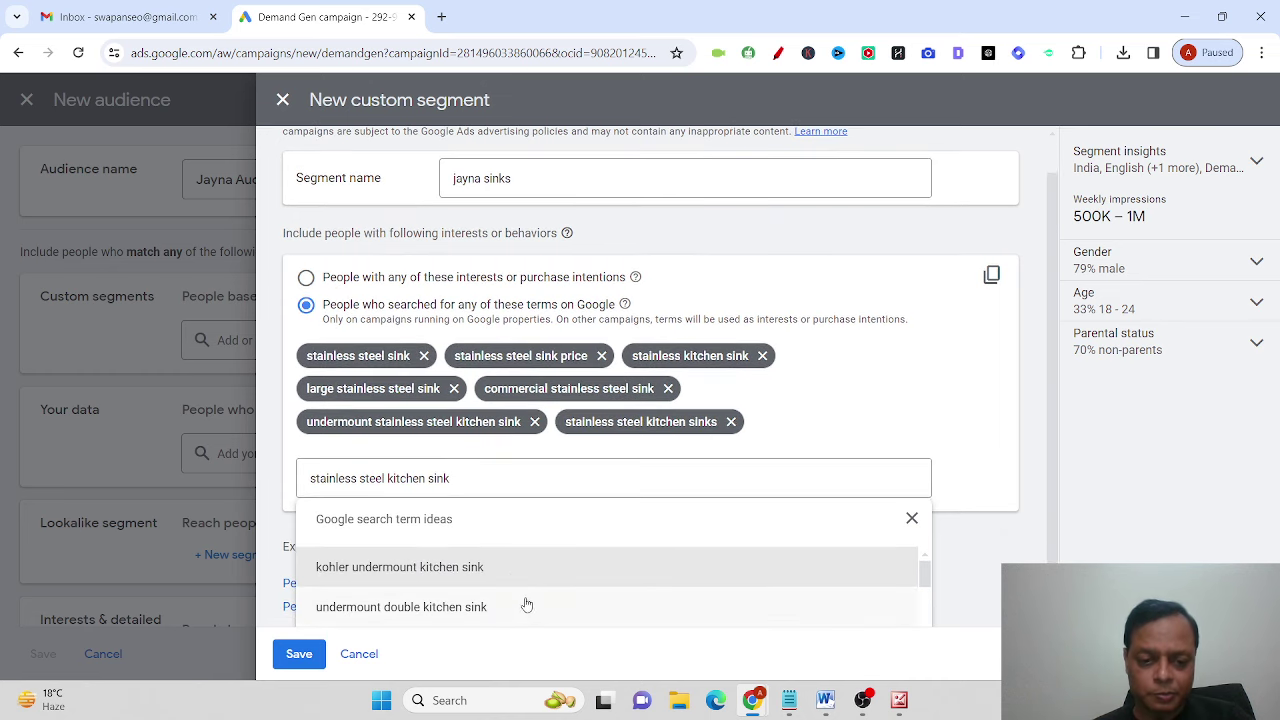
pyautogui.click(474, 607)
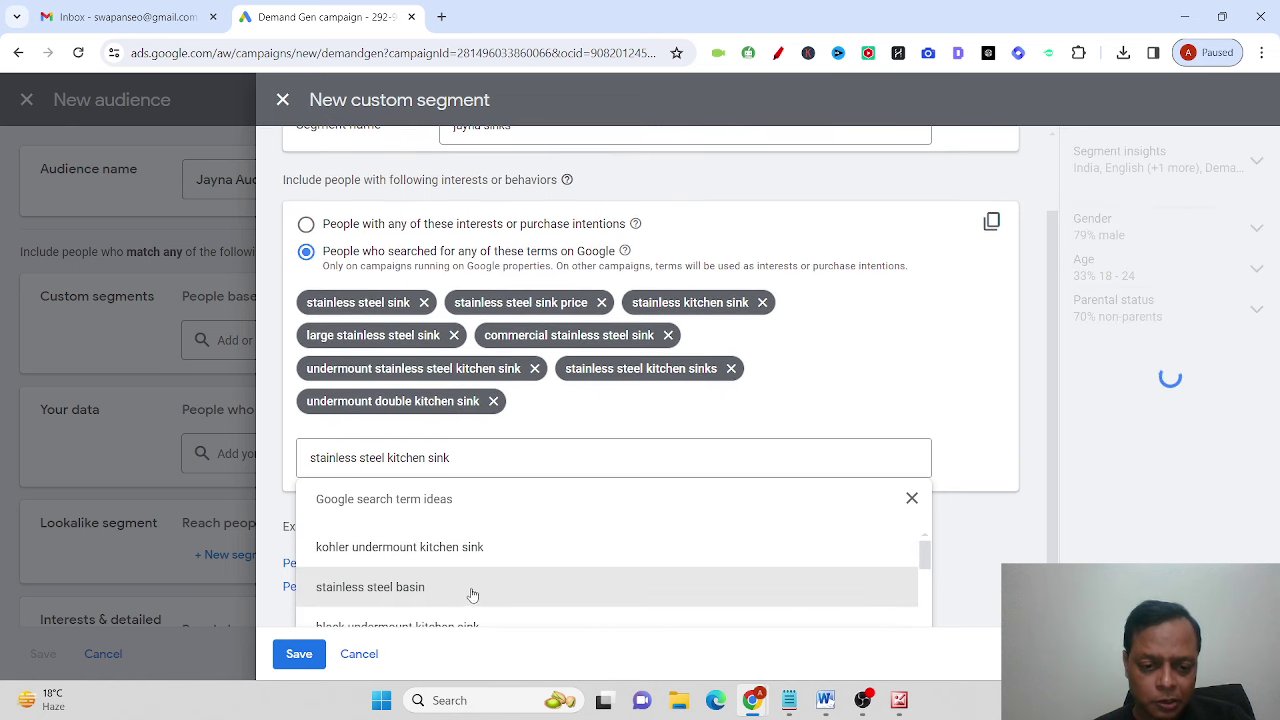
pyautogui.click(421, 588)
pyautogui.scroll(-2, 544, 587)
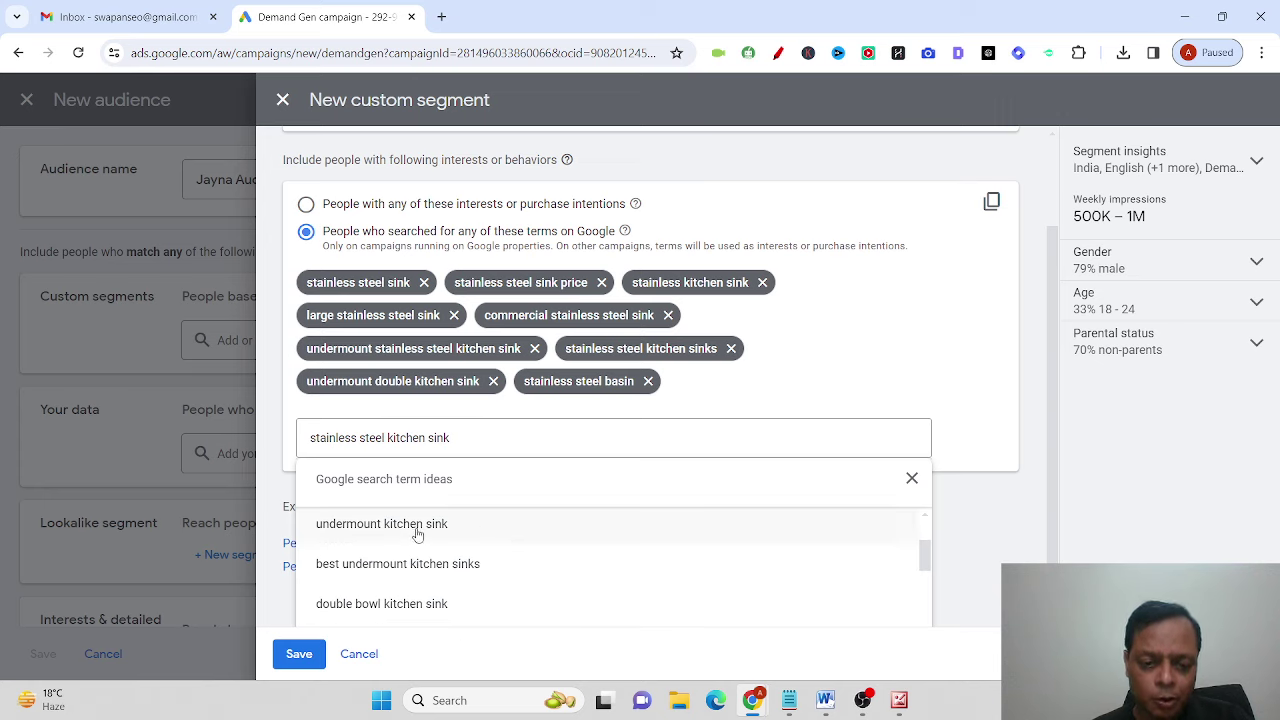
# Step: Add the suggested terms "undermount kitchen sink", "best undermount kitchen sinks" and "double bowl kitchen sink", and save the custom segment
pyautogui.click(418, 532)
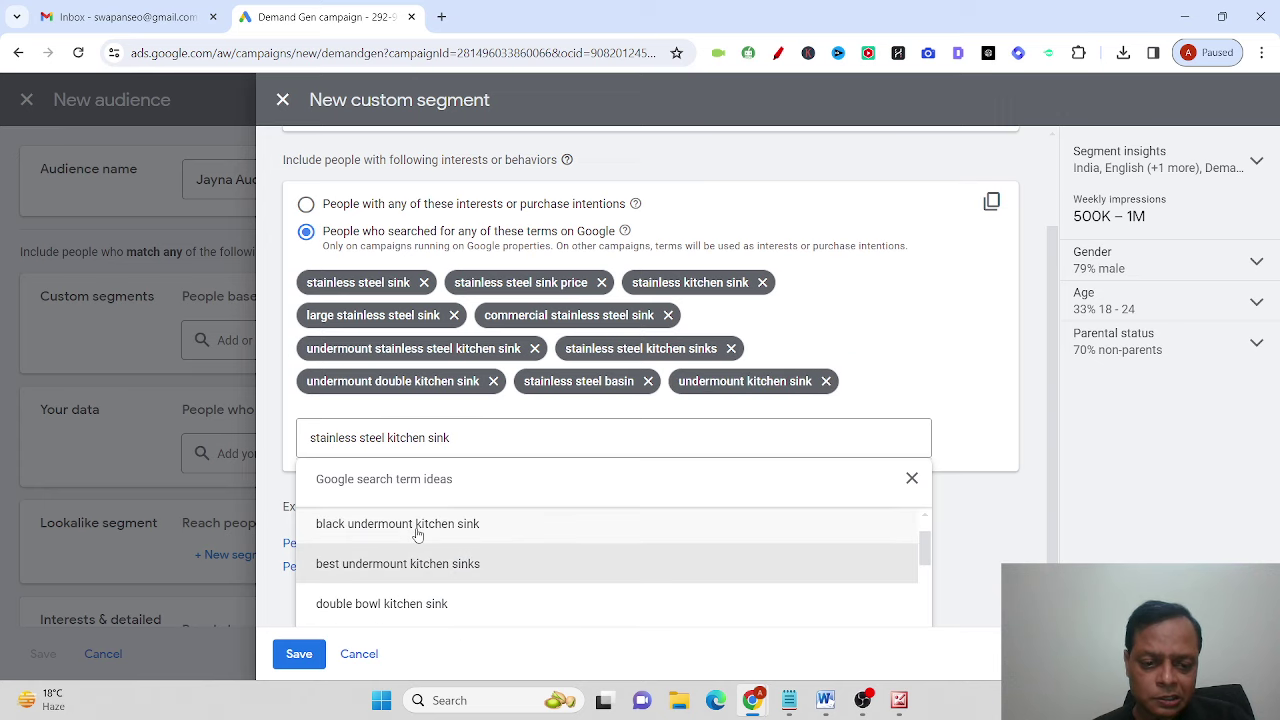
pyautogui.click(466, 578)
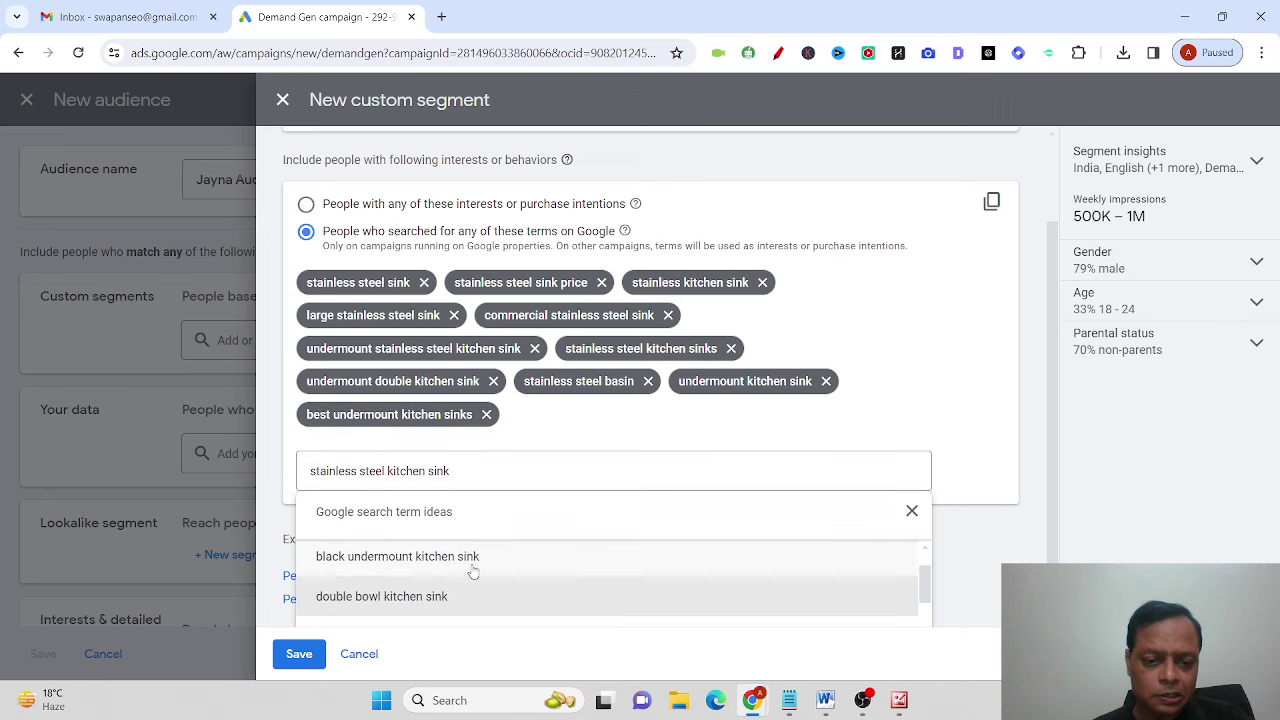
pyautogui.click(443, 598)
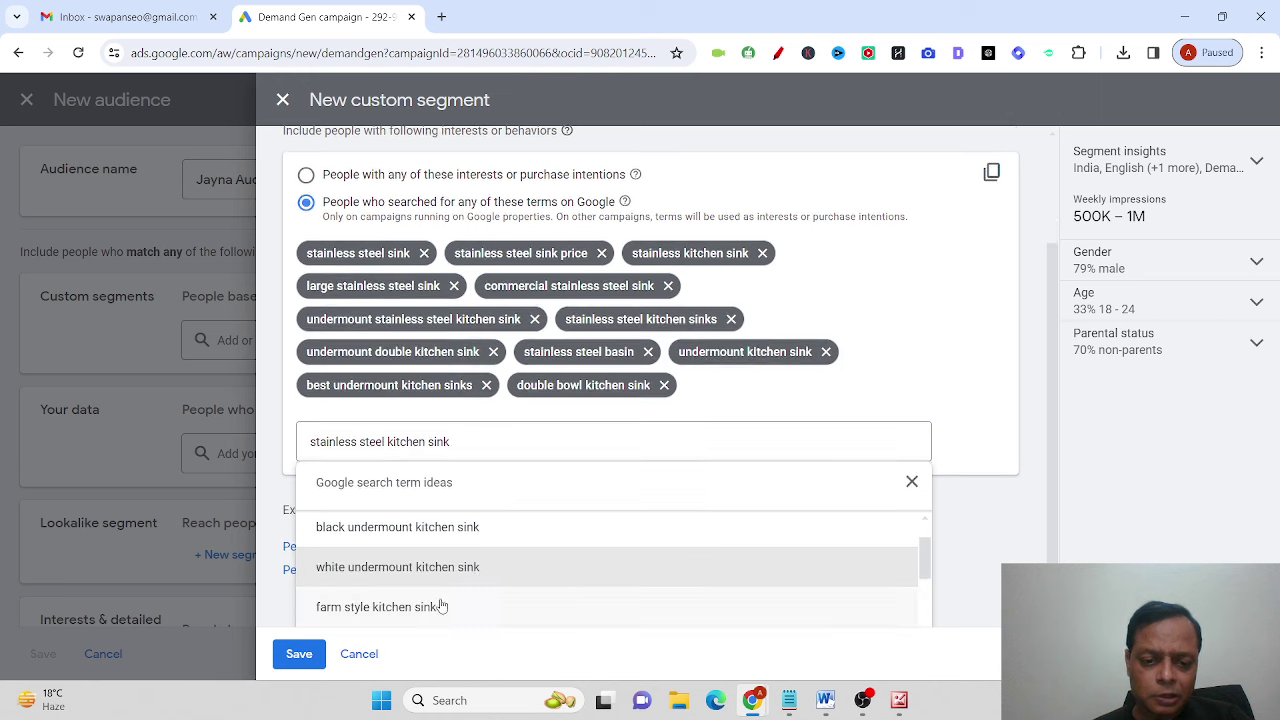
pyautogui.scroll(-1, 455, 594)
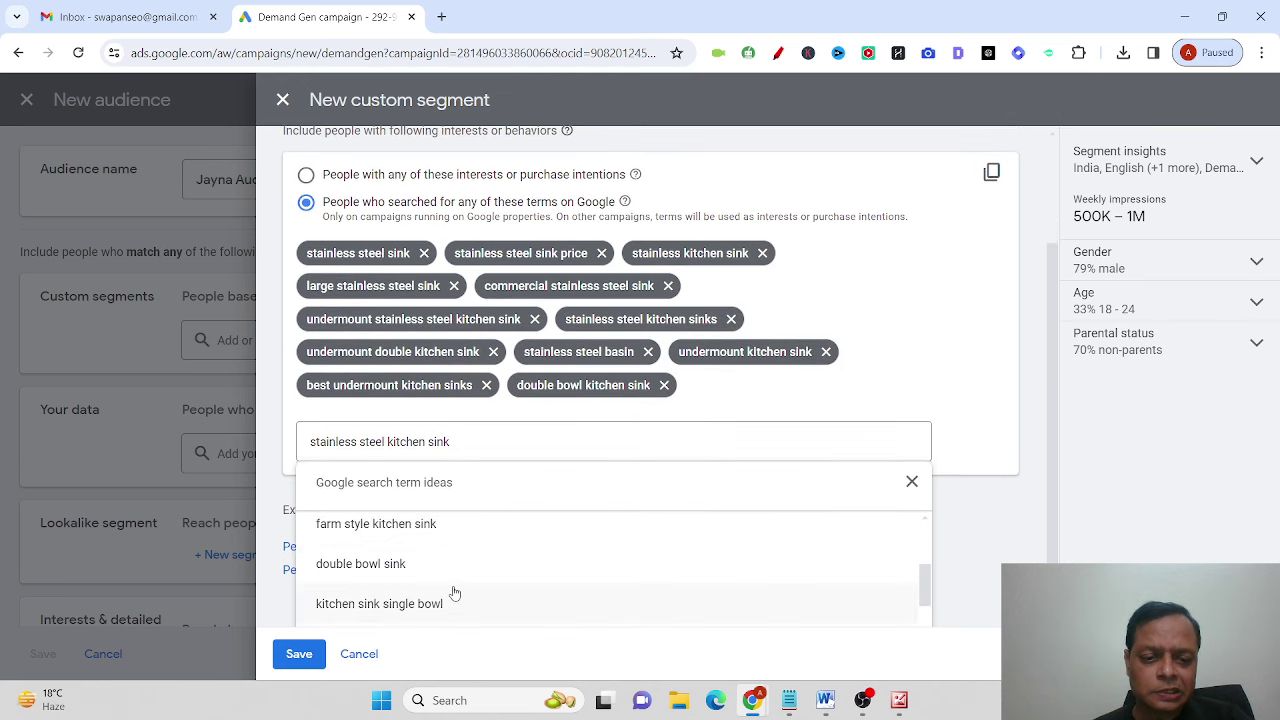
pyautogui.scroll(-2, 455, 592)
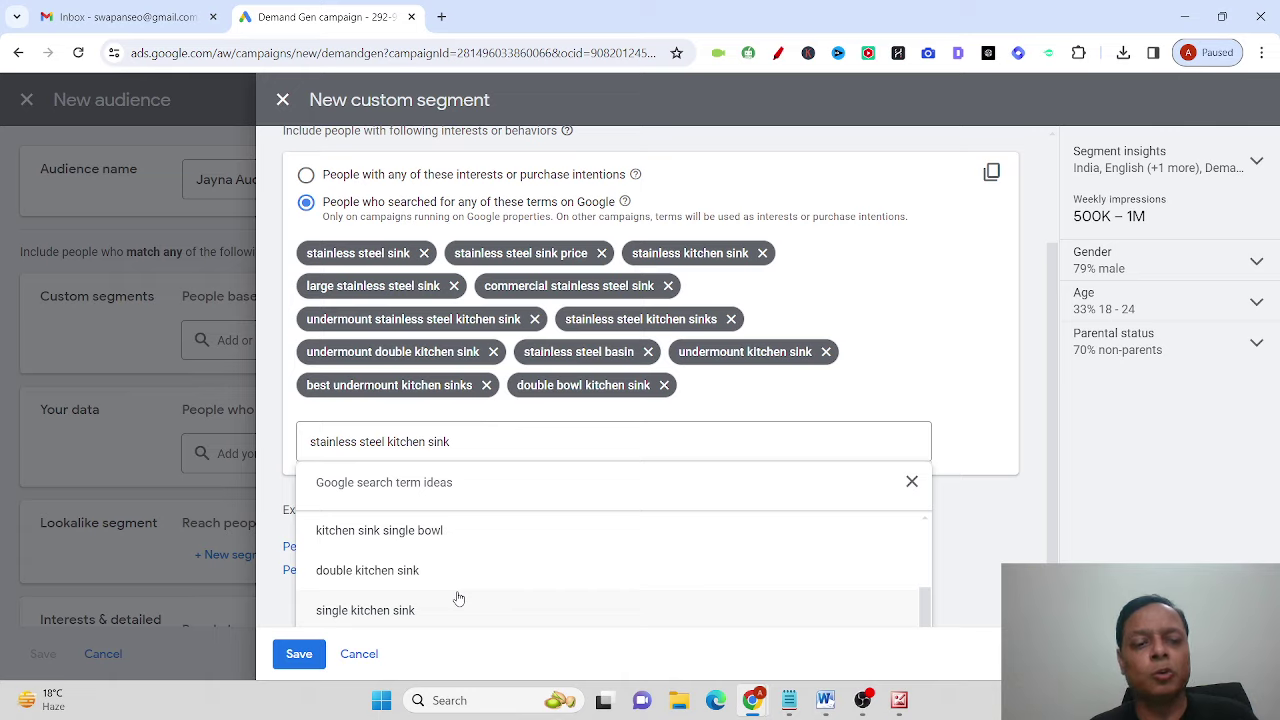
pyautogui.click(910, 481)
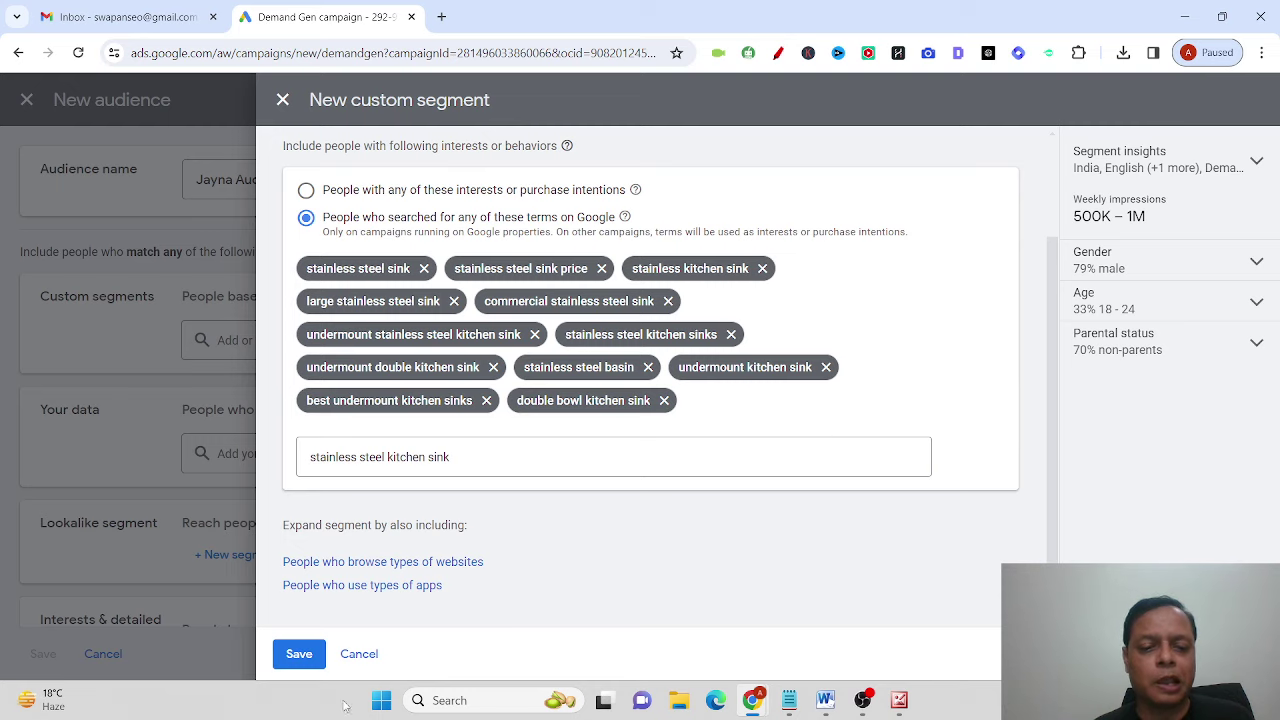
pyautogui.click(297, 658)
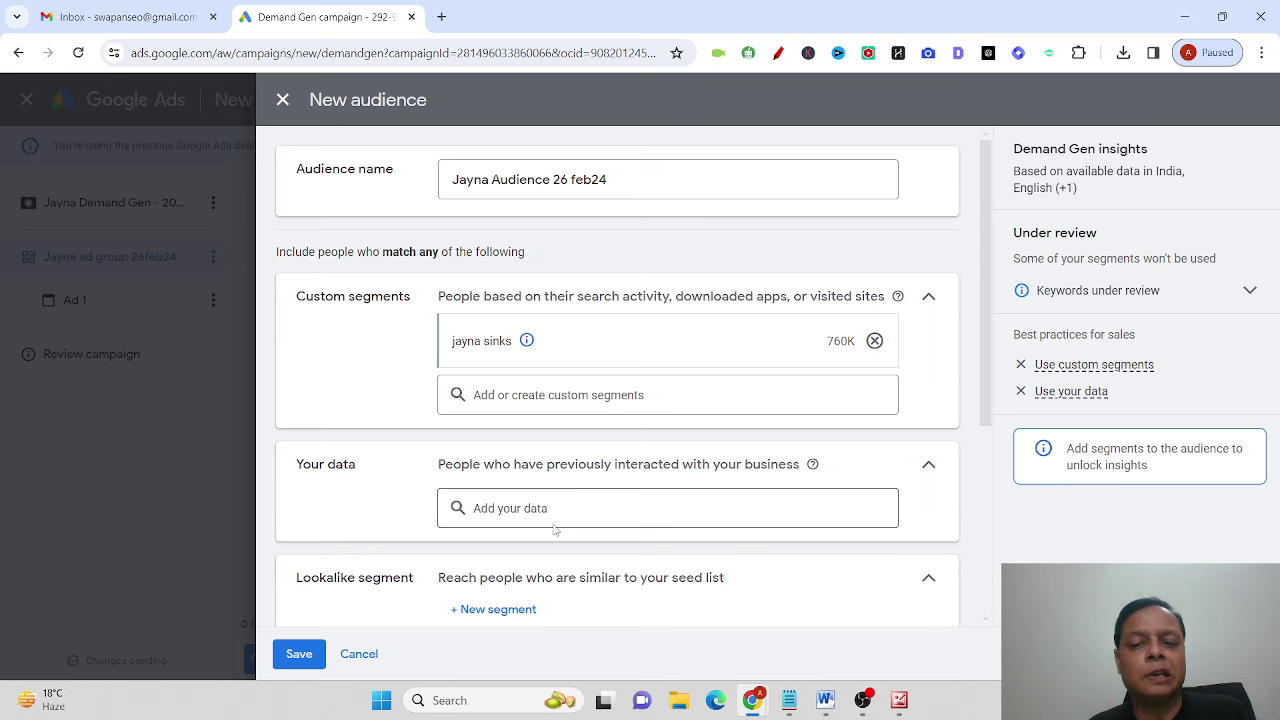
# Step: Look at the options for adding your data segments to the audience, leaving none selected
pyautogui.scroll(-2, 555, 530)
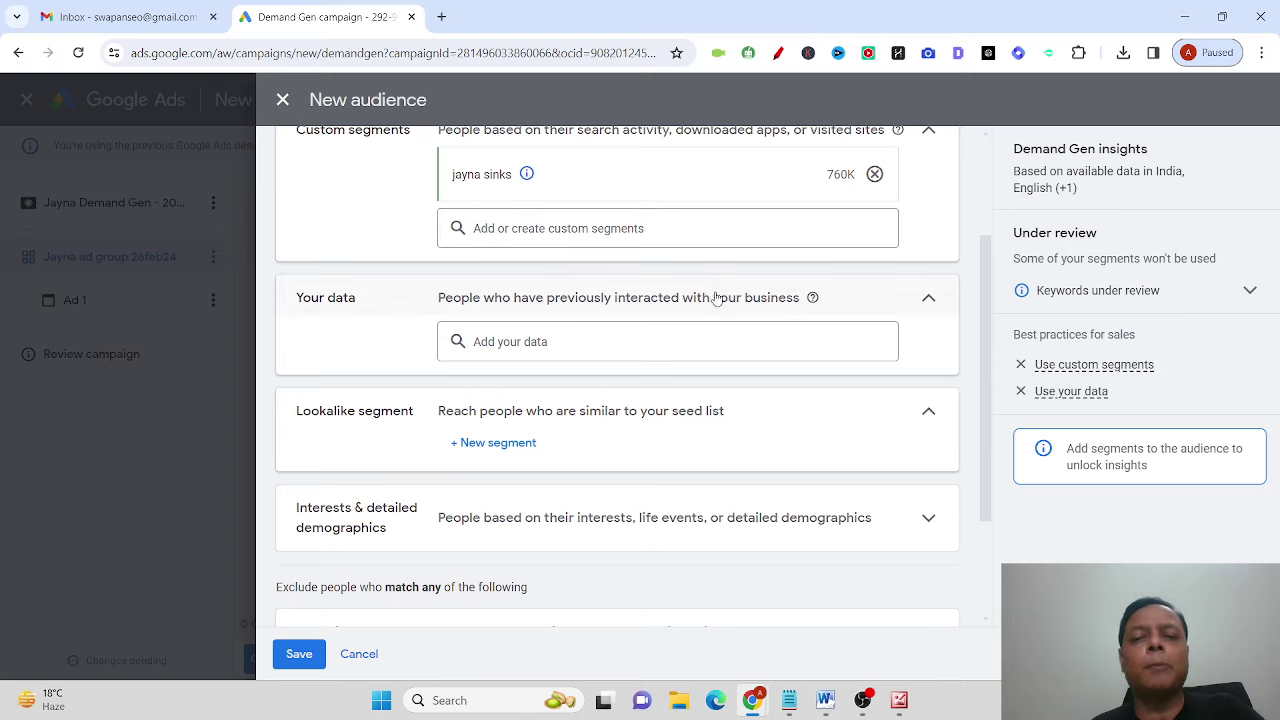
pyautogui.click(671, 343)
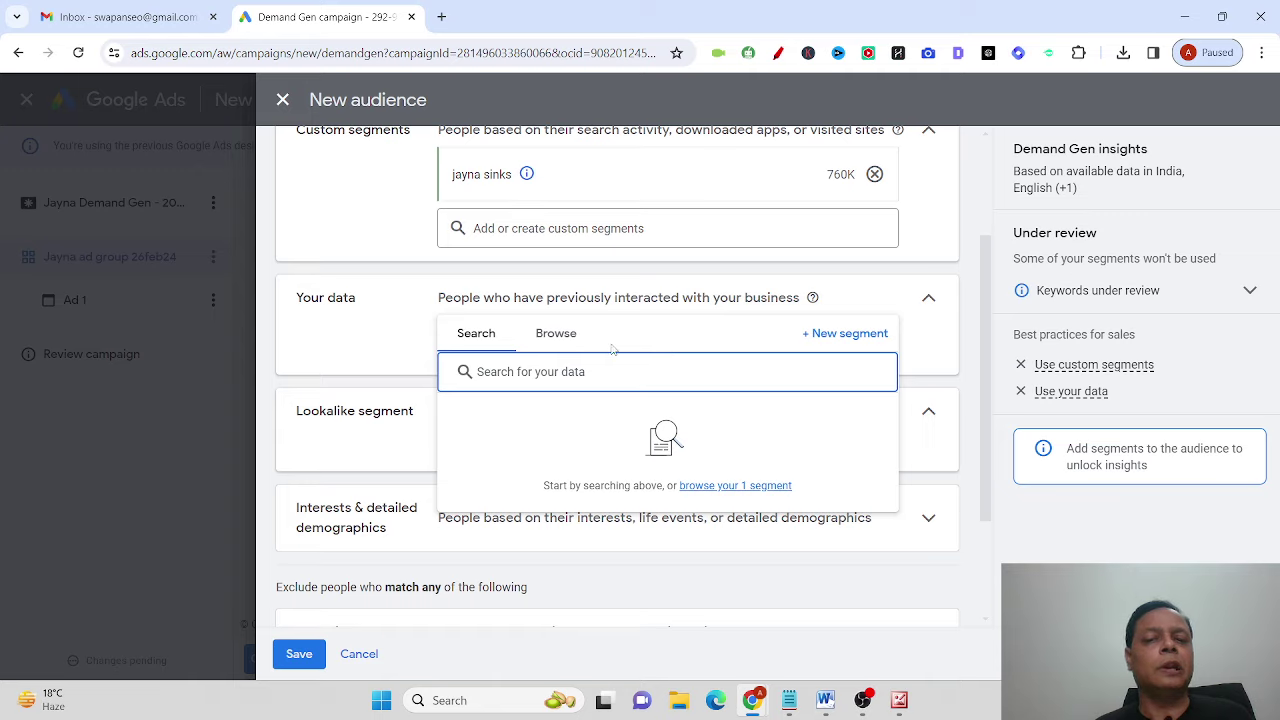
pyautogui.click(337, 349)
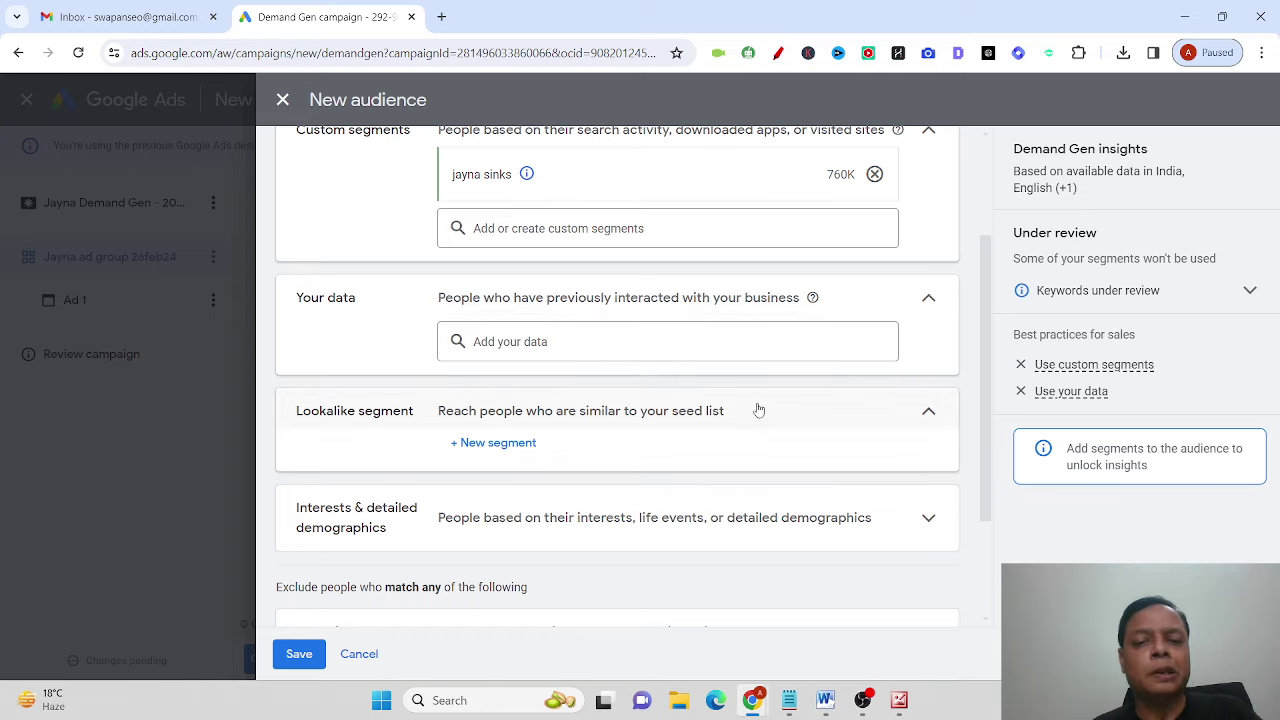
pyautogui.click(827, 346)
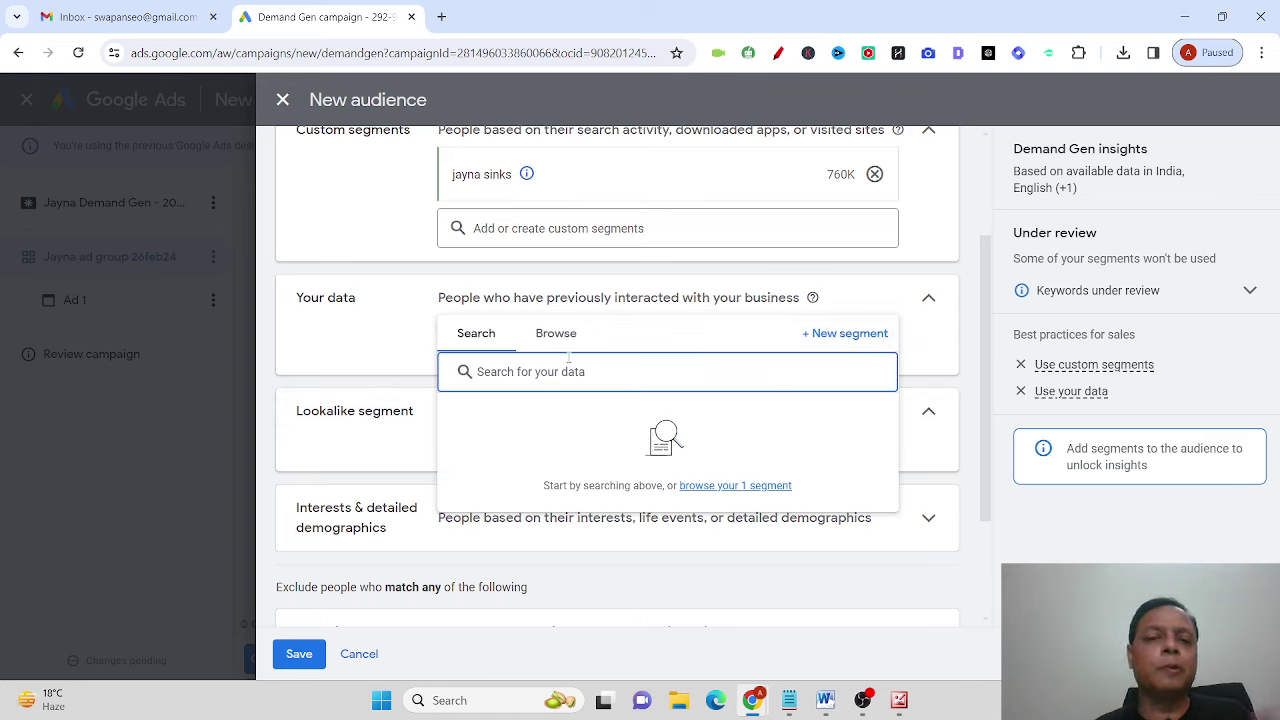
pyautogui.click(343, 363)
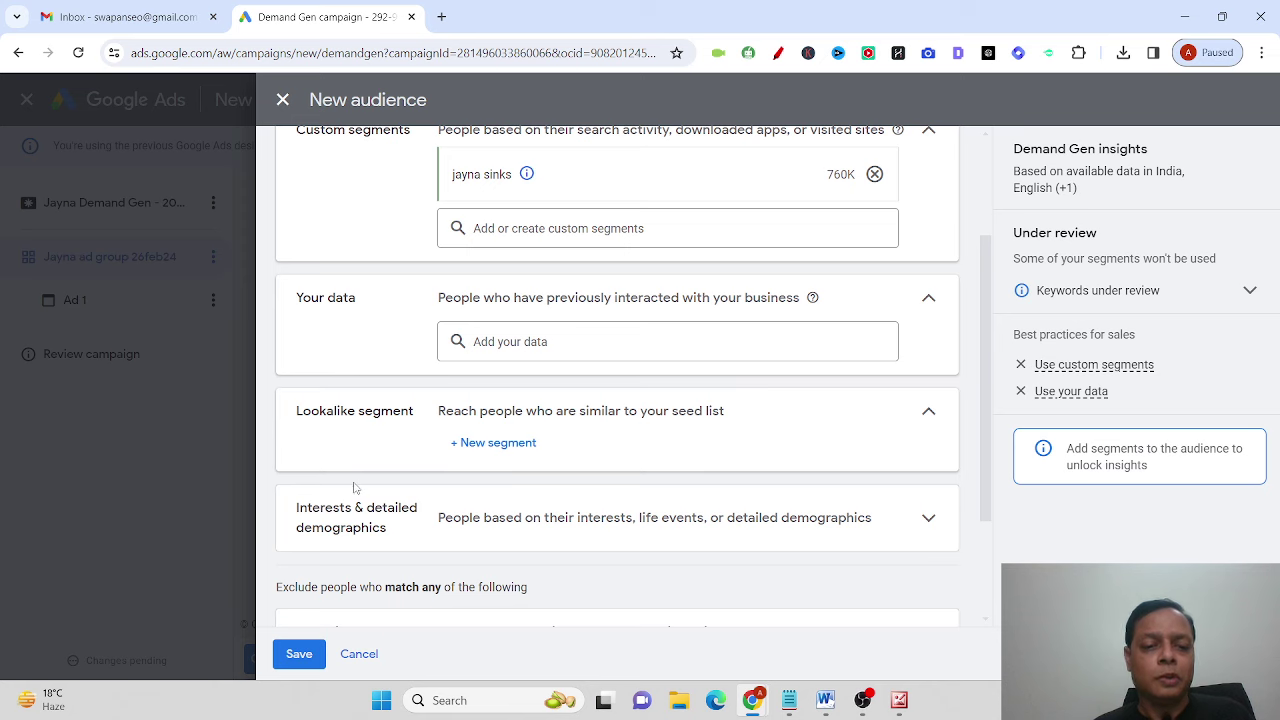
# Step: Examine the seed list, location and reach settings of a new lookalike segment and close it without creating one
pyautogui.scroll(-1, 356, 486)
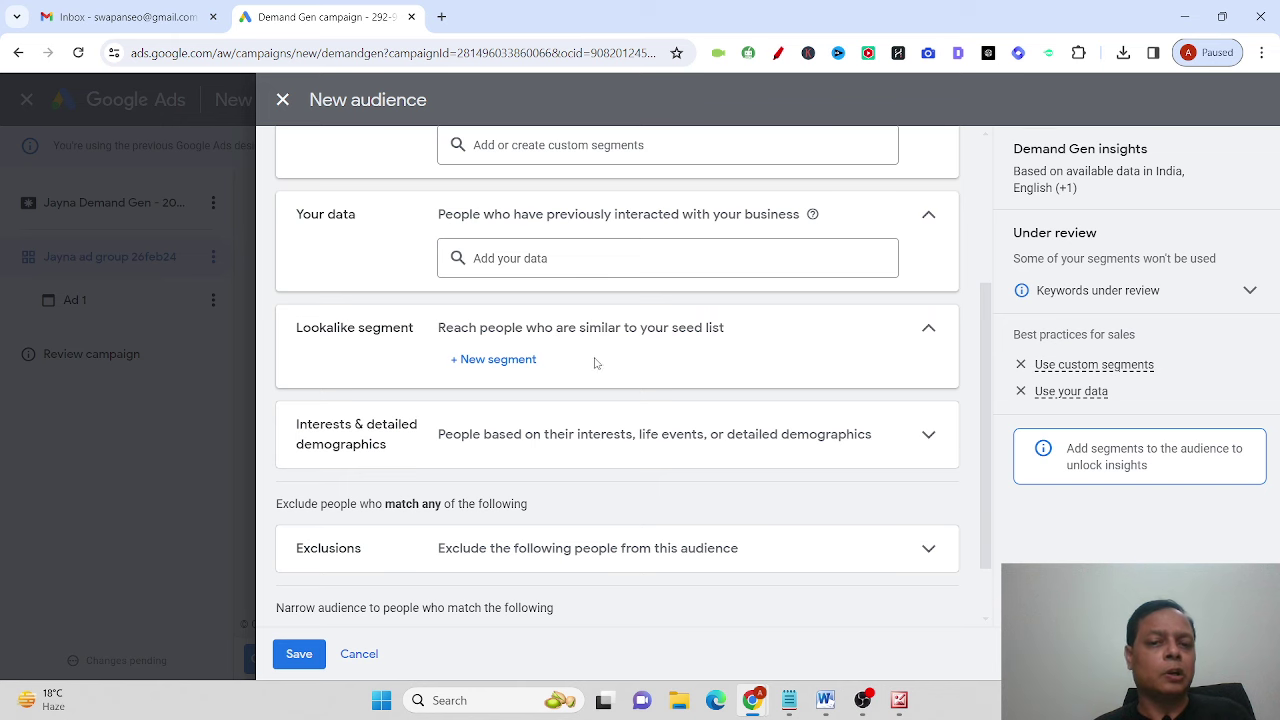
pyautogui.click(520, 360)
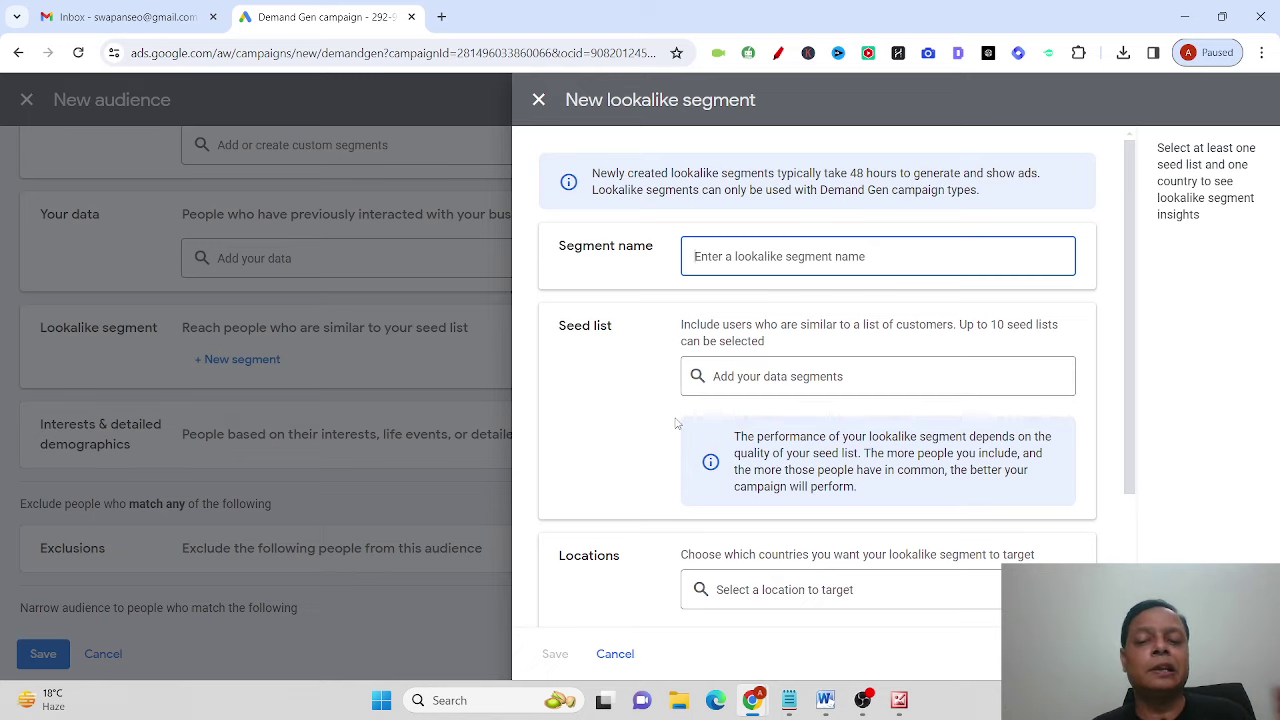
pyautogui.scroll(-2, 679, 423)
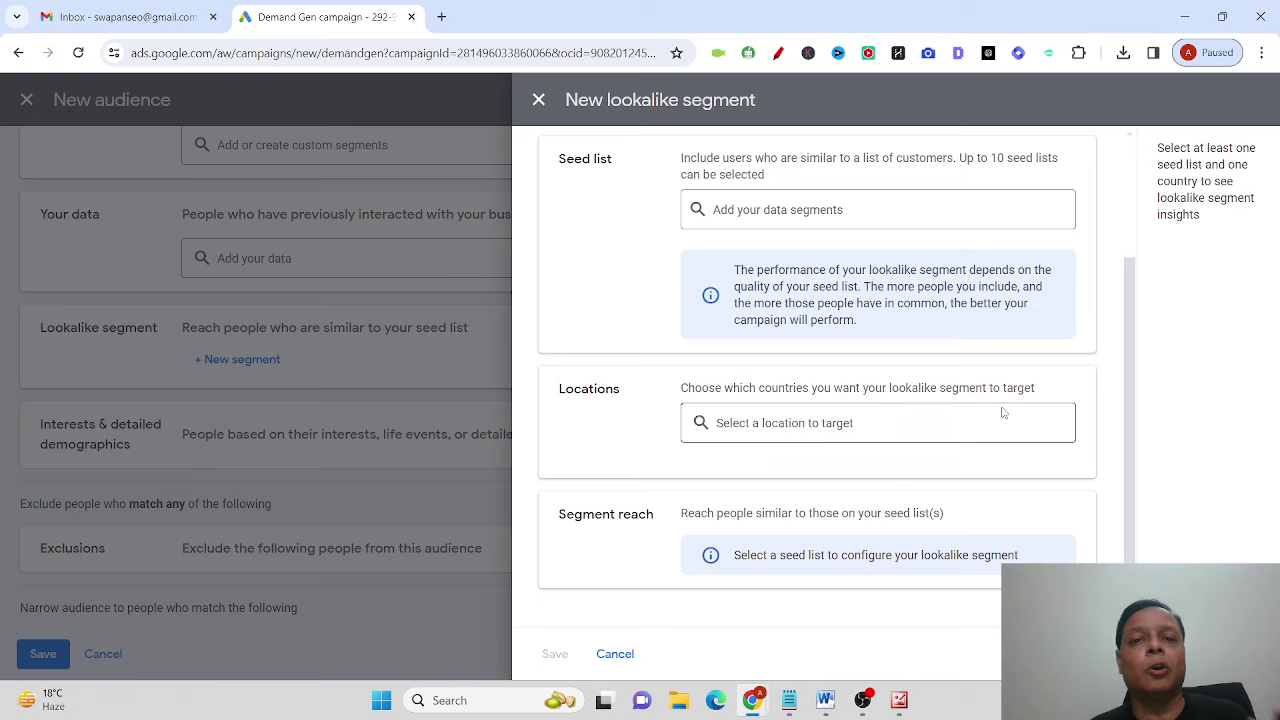
pyautogui.scroll(-1, 651, 440)
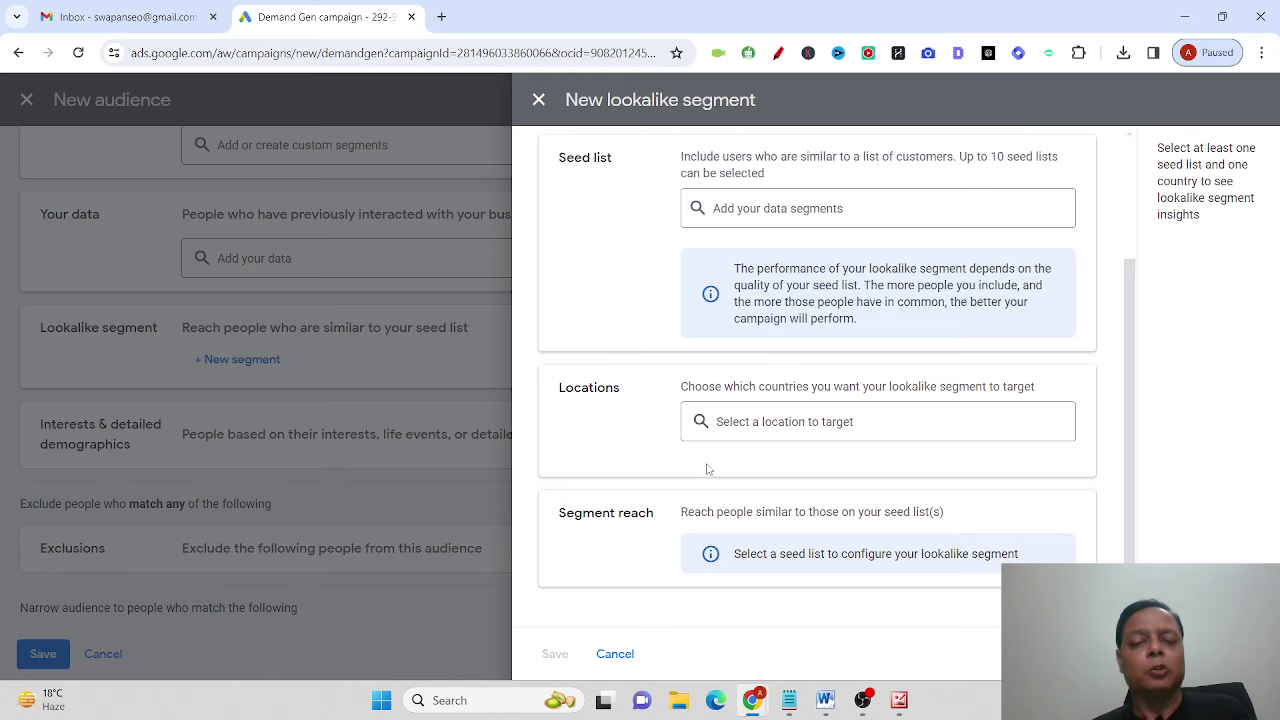
pyautogui.click(538, 99)
# Step: Examine the audience's gender, age and additional demographics, including the upper limit choices for household income
pyautogui.scroll(-1, 591, 470)
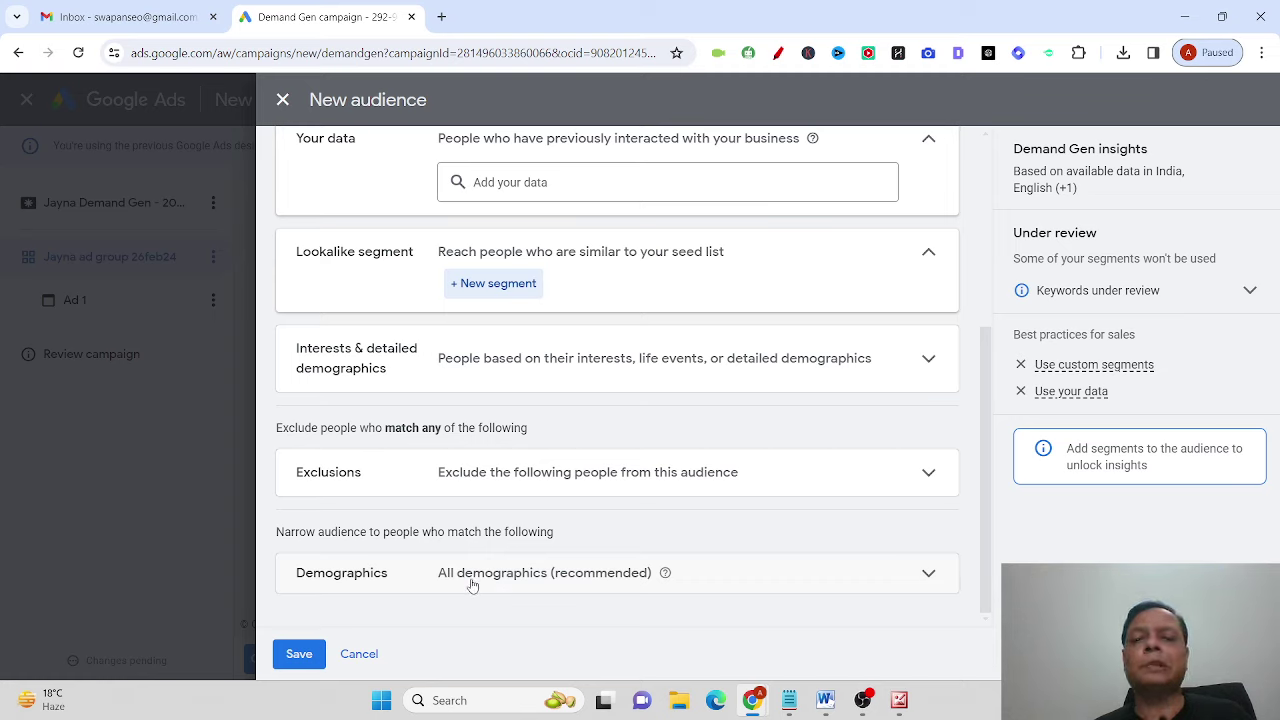
pyautogui.click(926, 571)
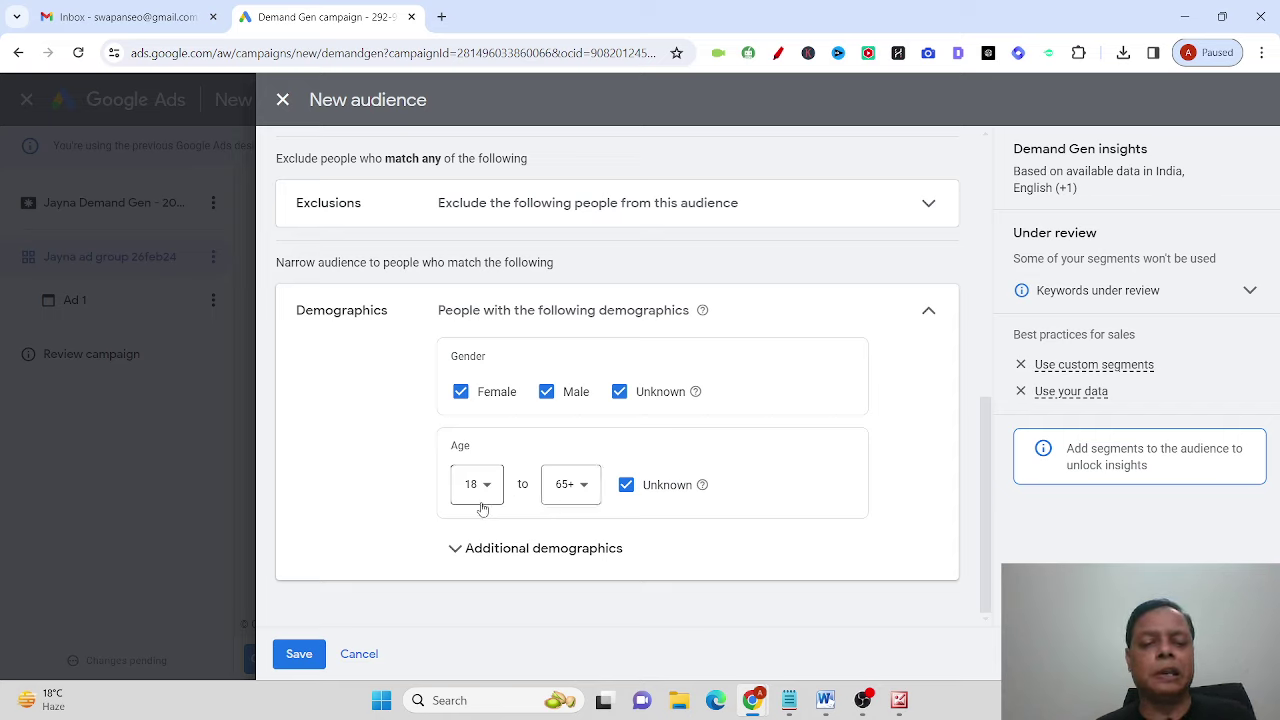
pyautogui.click(465, 549)
pyautogui.scroll(-2, 445, 545)
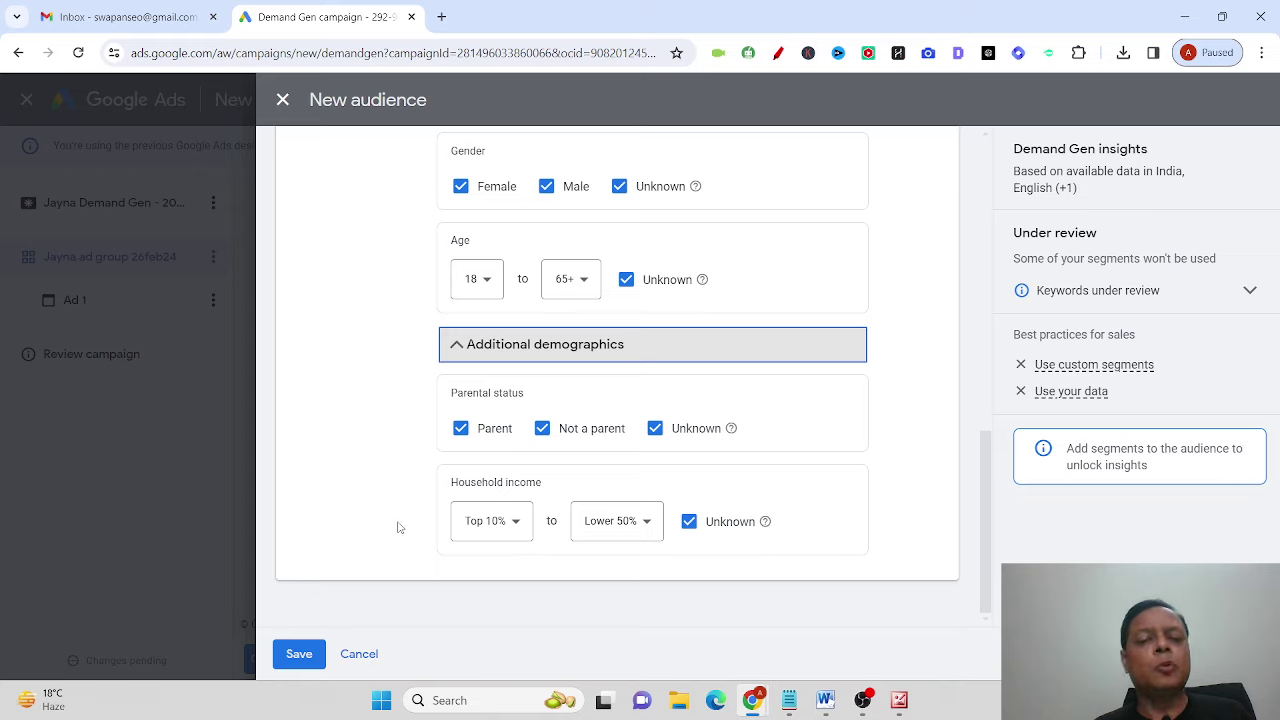
pyautogui.click(643, 526)
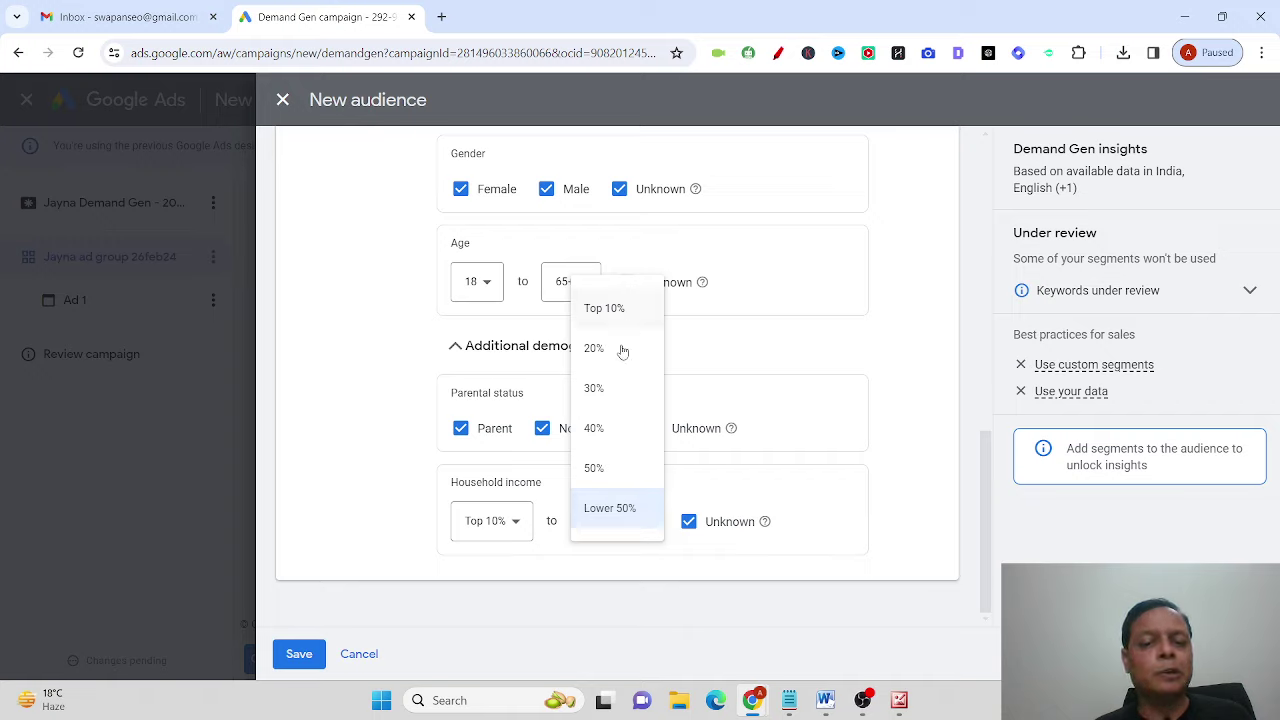
pyautogui.click(627, 592)
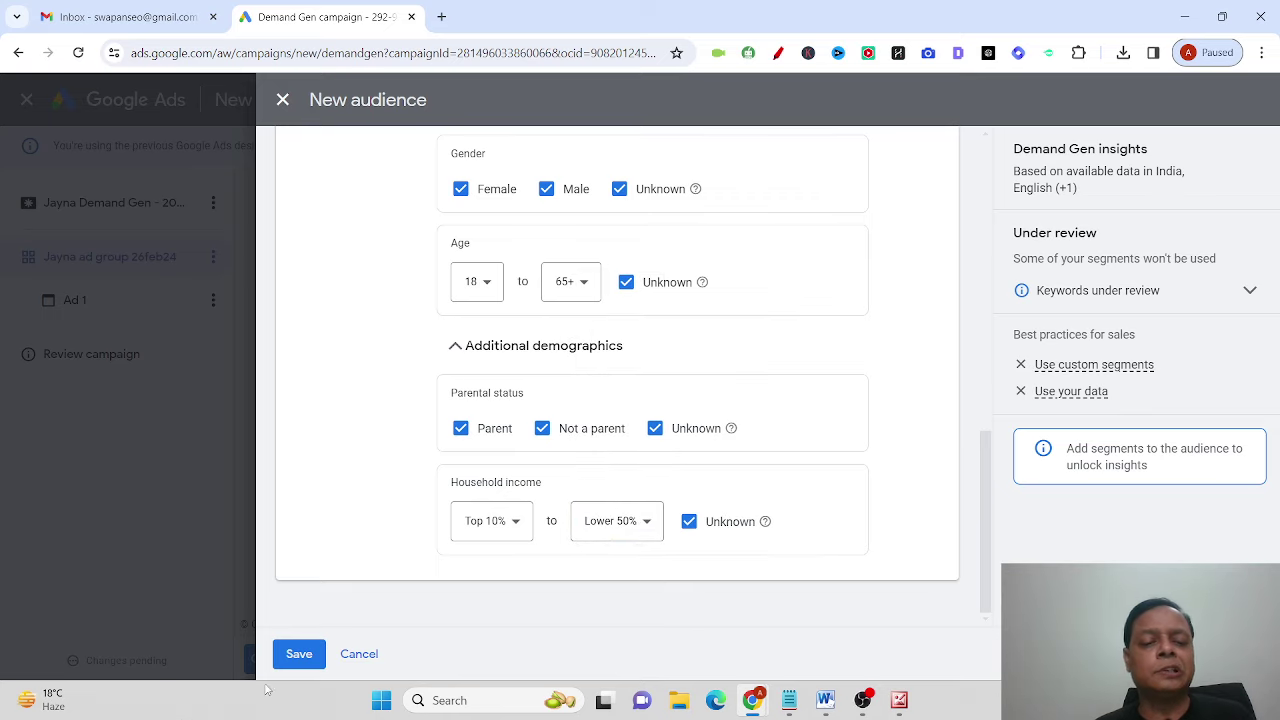
# Step: Save the new audience to the ad group and proceed to setting up Ad 1
pyautogui.click(299, 654)
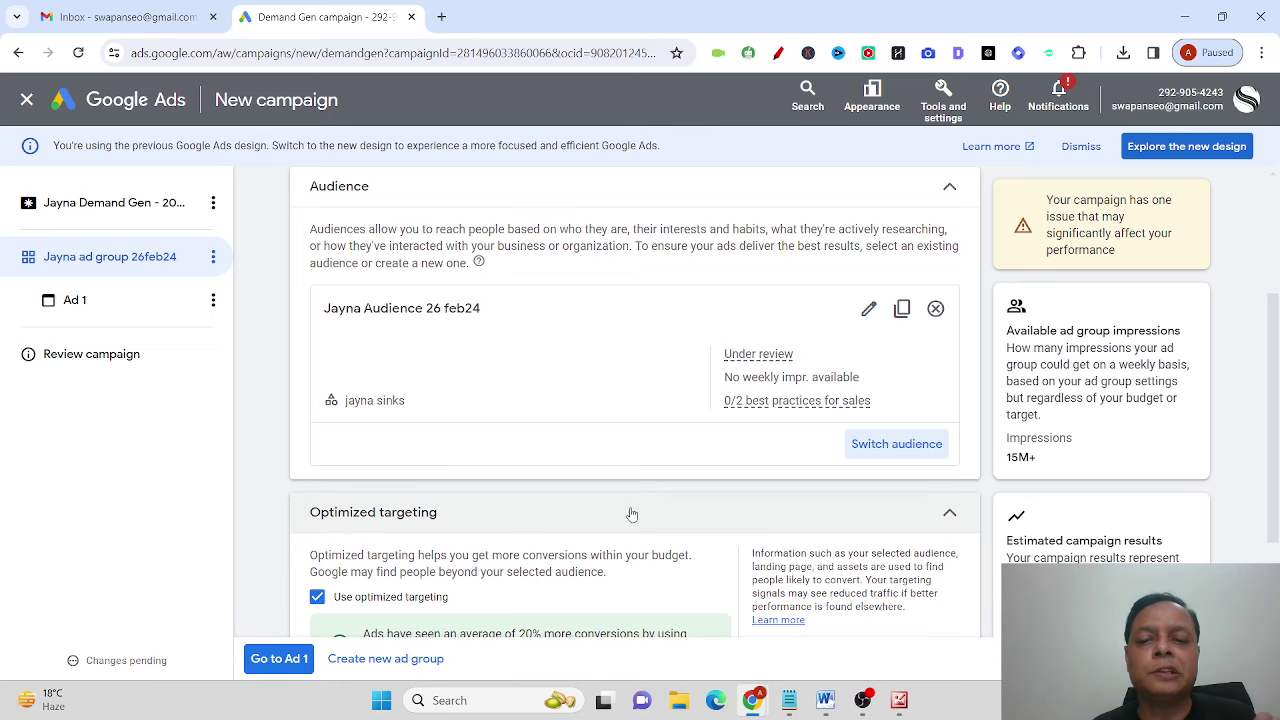
pyautogui.scroll(-3, 631, 513)
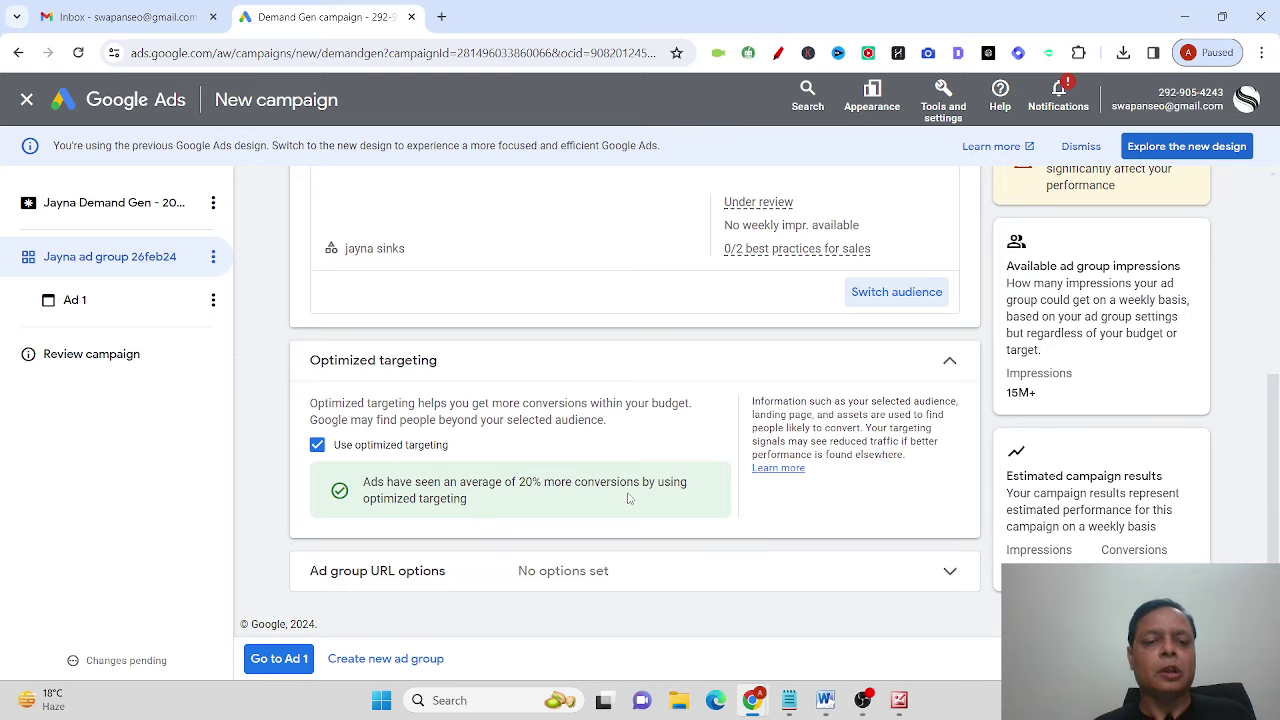
pyautogui.click(277, 659)
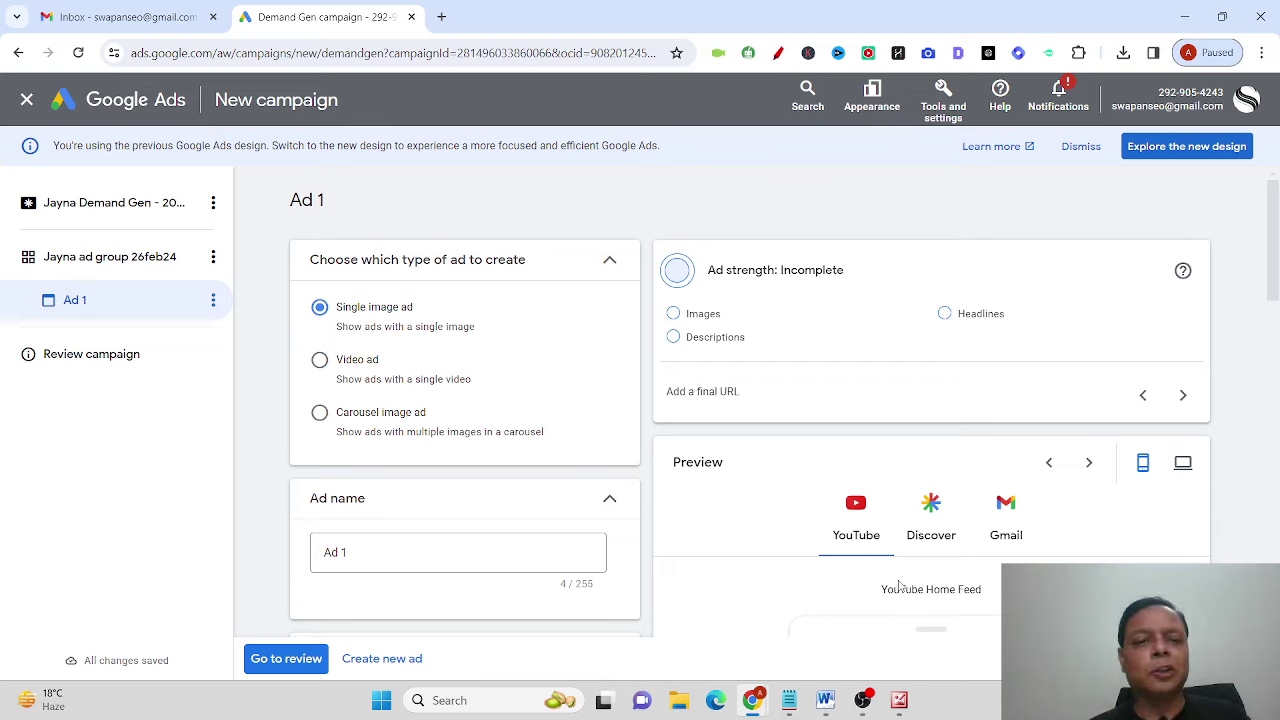
# Step: Switch to the Microsoft Office picture viewer, examine the Demand Gen ad placement examples, and return to the campaign in Chrome
pyautogui.click(900, 702)
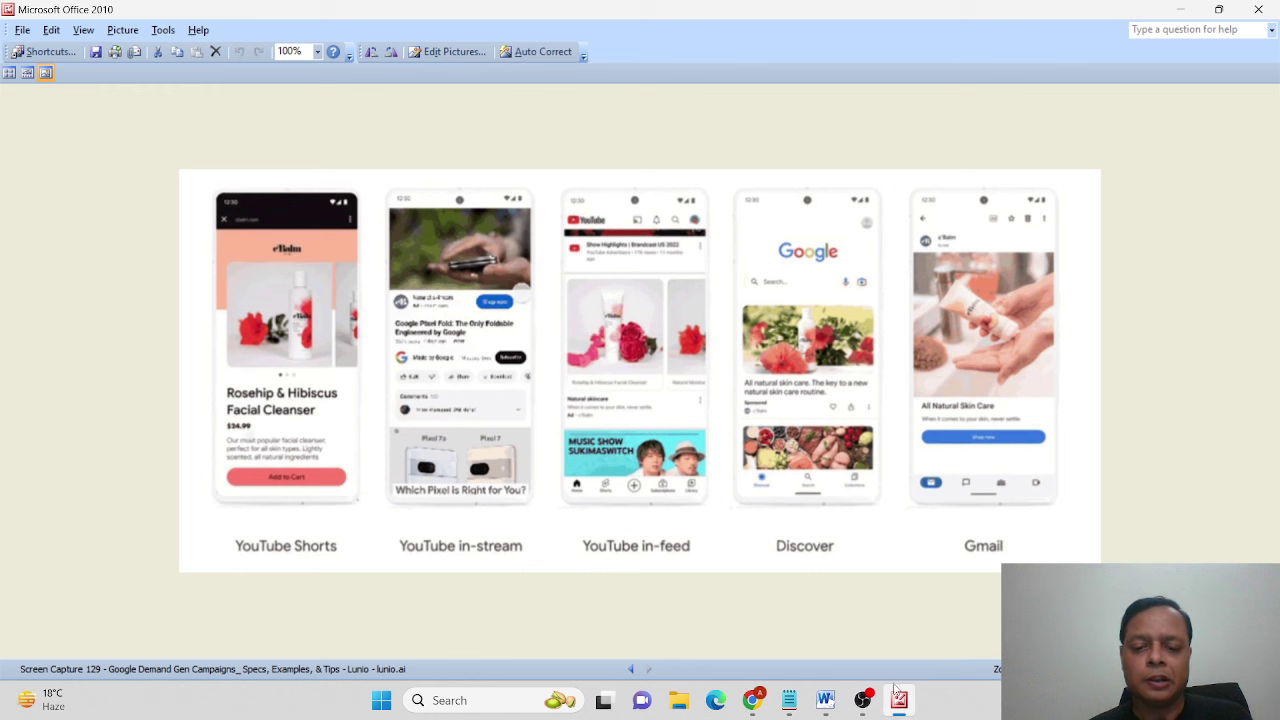
pyautogui.moveTo(757, 700)
pyautogui.click(703, 645)
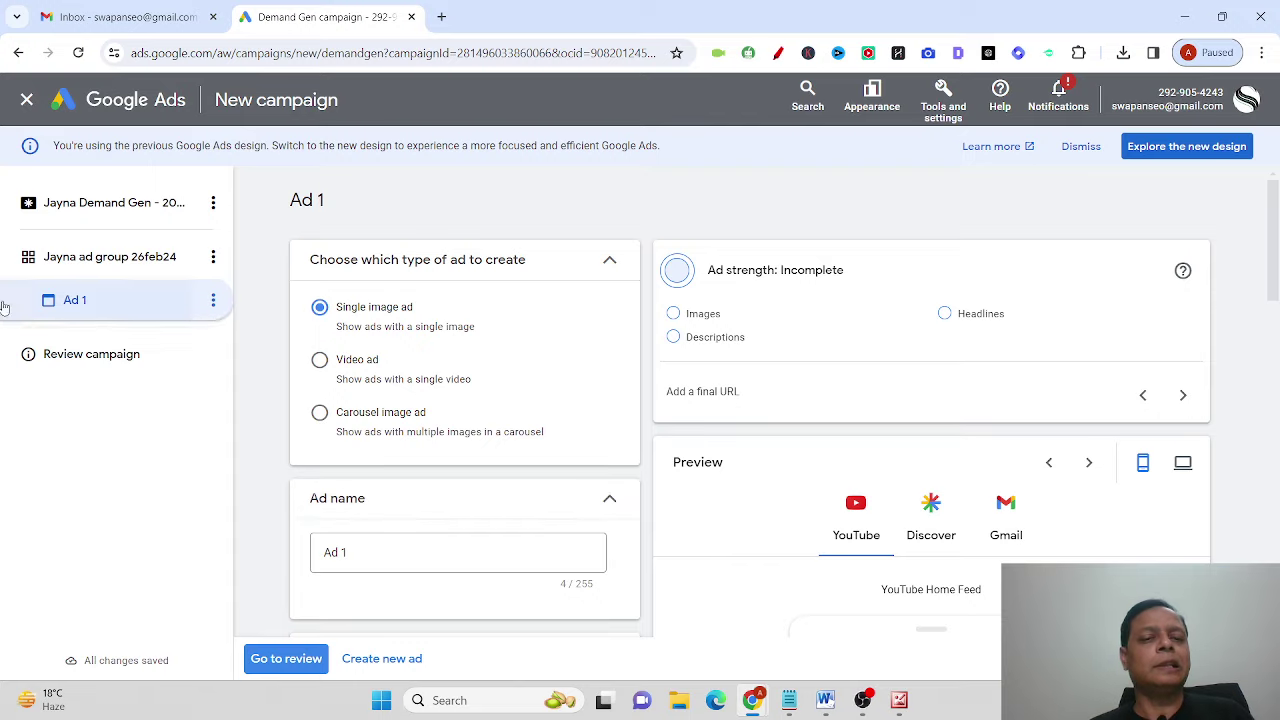
# Step: Try the Video ad and Carousel image ad types and return to Single image ad
pyautogui.click(321, 366)
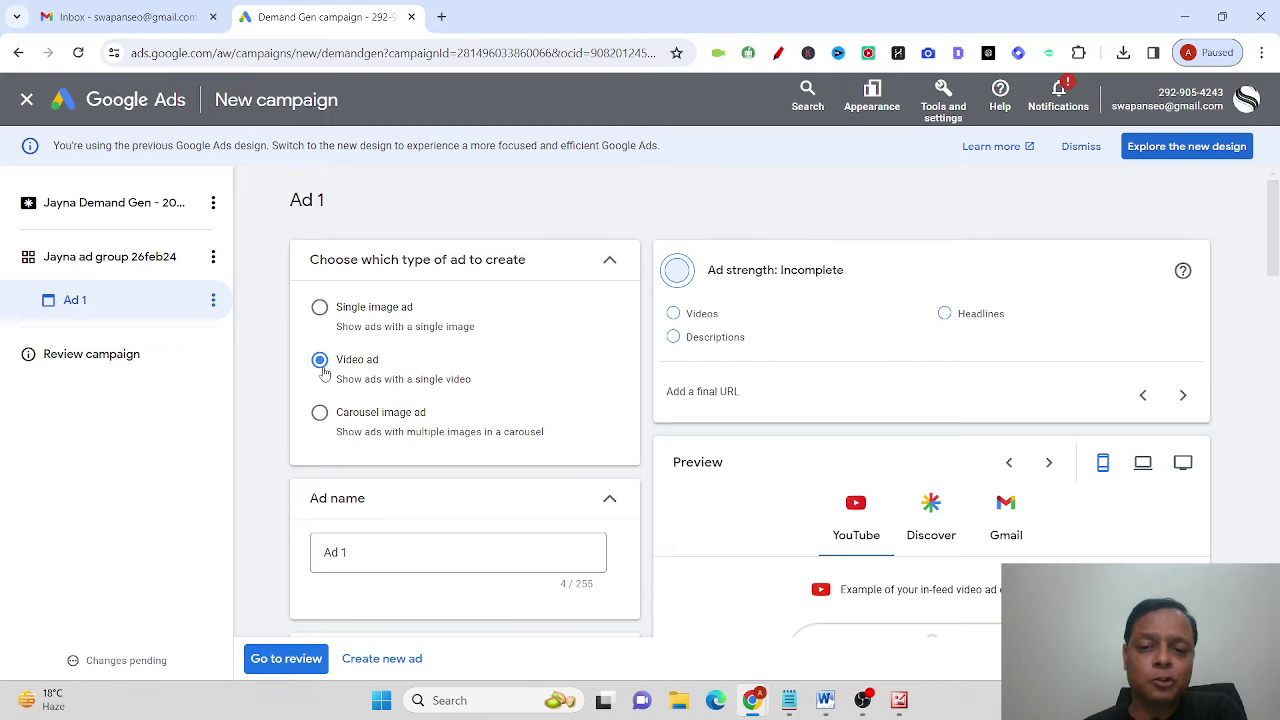
pyautogui.click(320, 420)
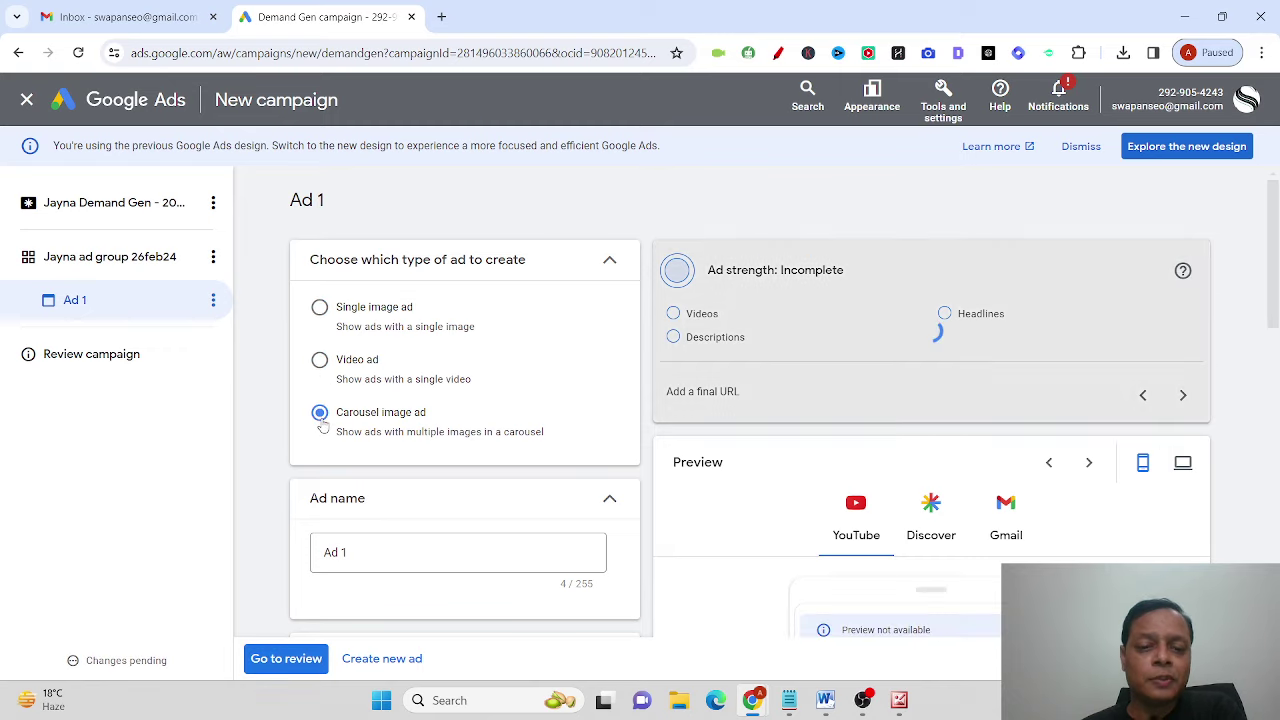
pyautogui.click(320, 313)
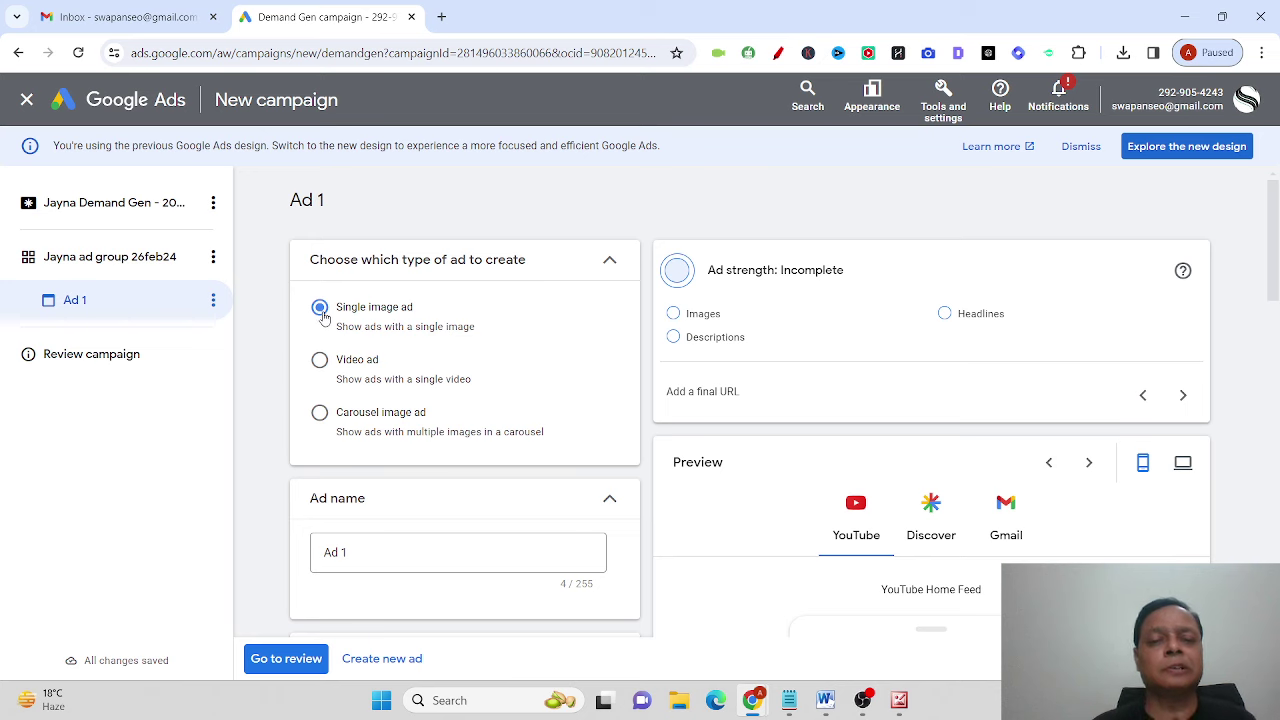
# Step: Rename the single image ad as "Jayna Sinks ad"
pyautogui.scroll(-2, 444, 352)
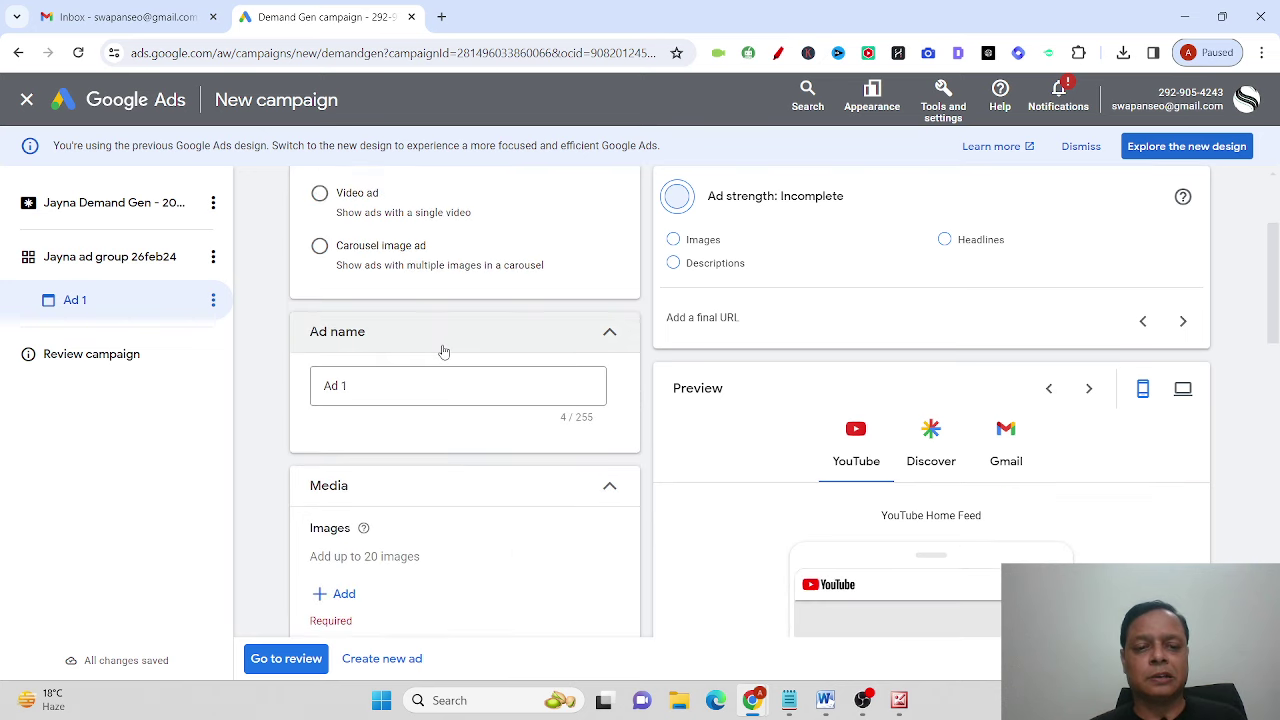
pyautogui.scroll(1, 444, 352)
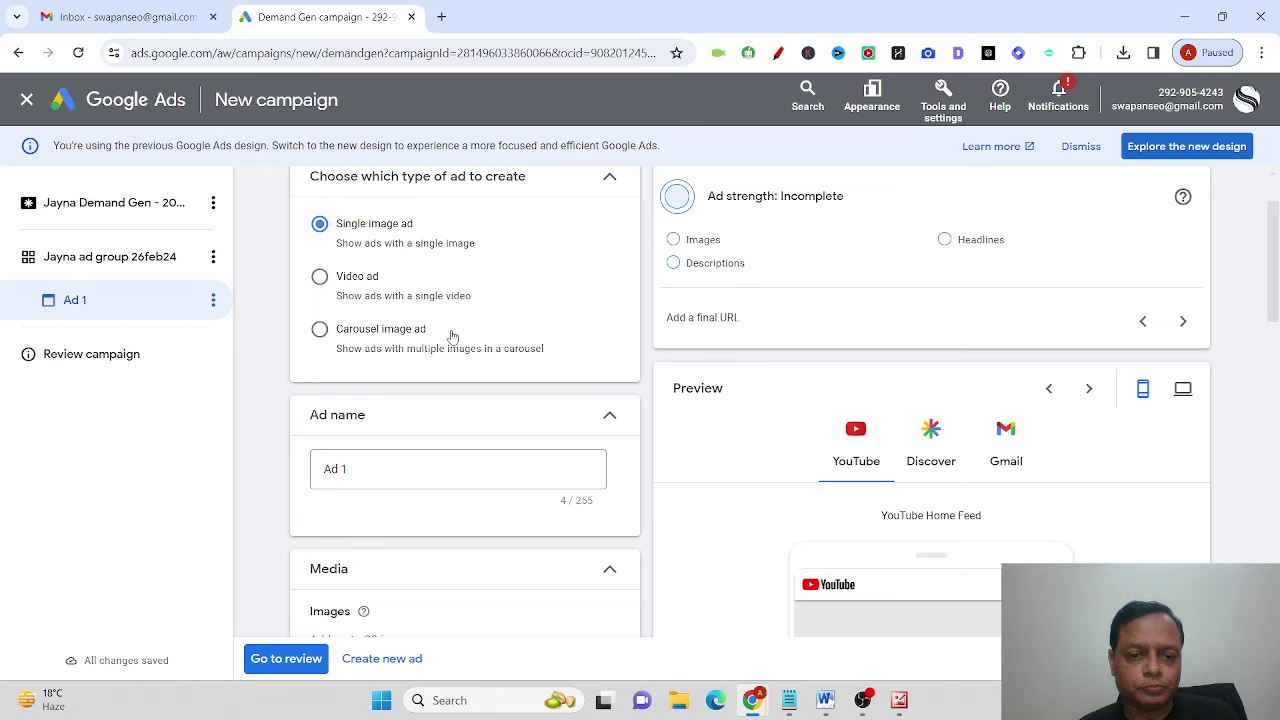
pyautogui.scroll(-2, 493, 365)
pyautogui.click(401, 311)
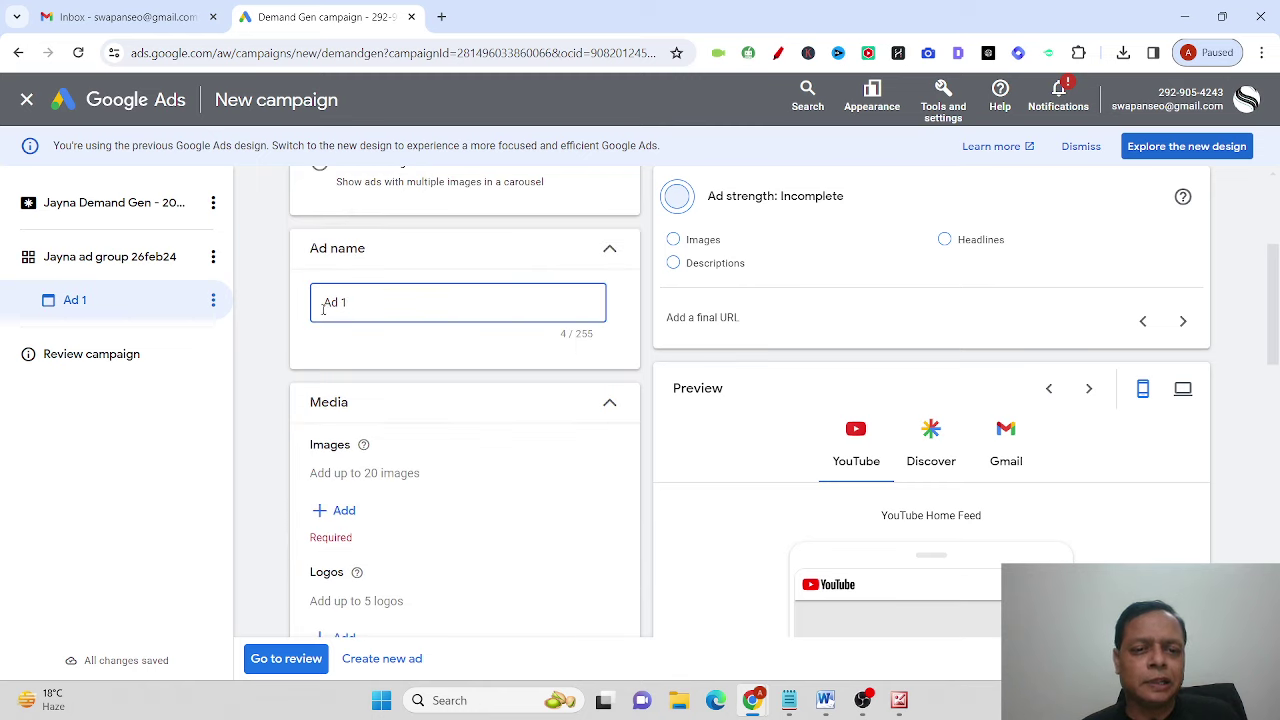
pyautogui.hotkey('ctrl', 'a')
pyautogui.write('Jayna ')
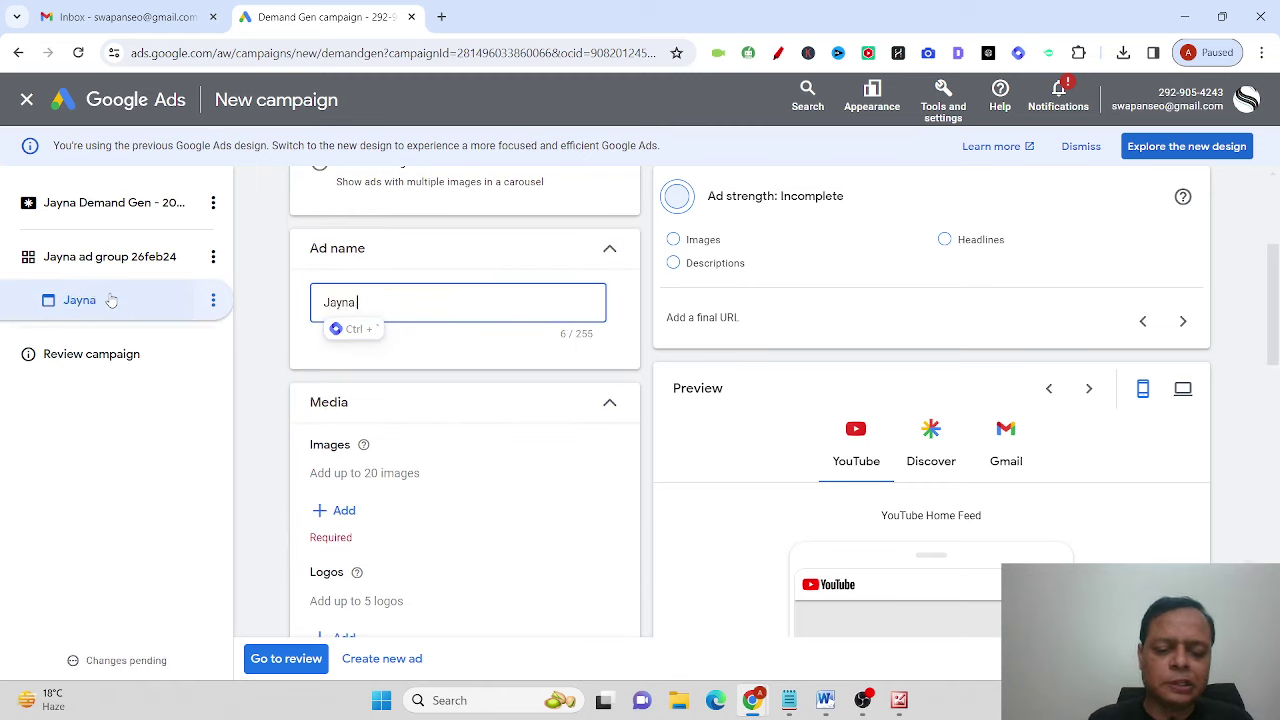
pyautogui.write('Sinks ad')
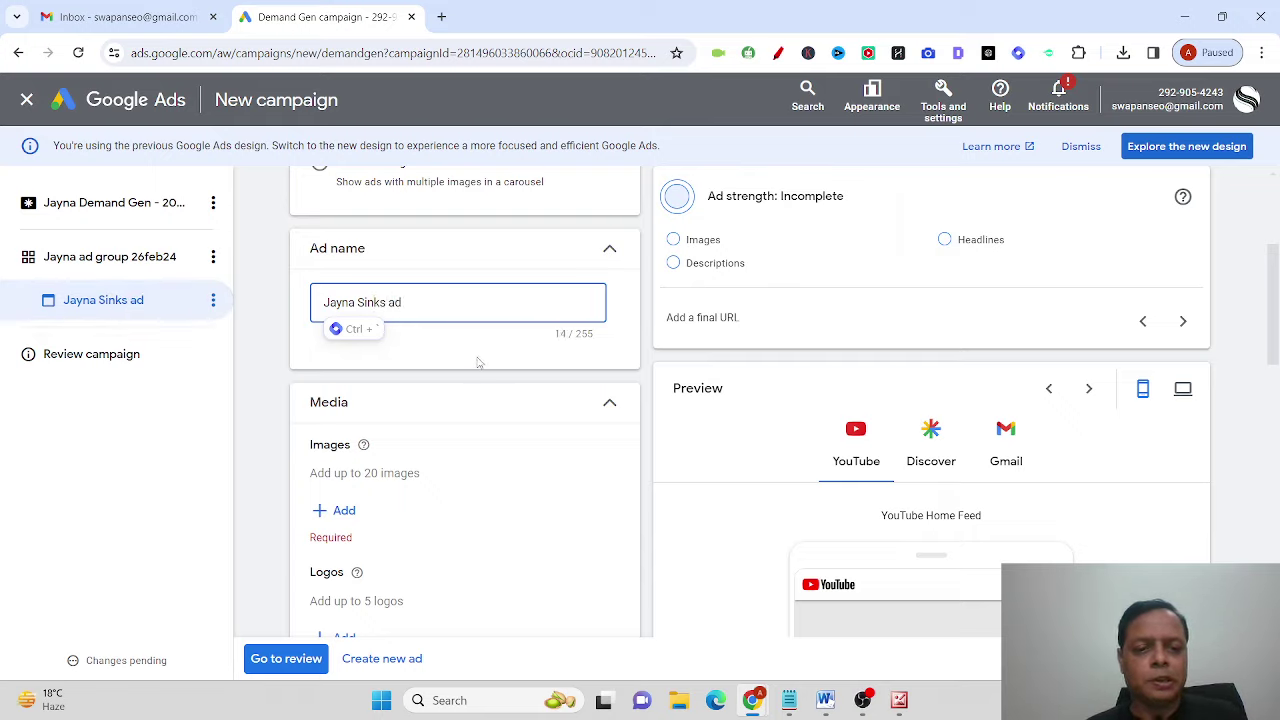
pyautogui.scroll(-1, 508, 471)
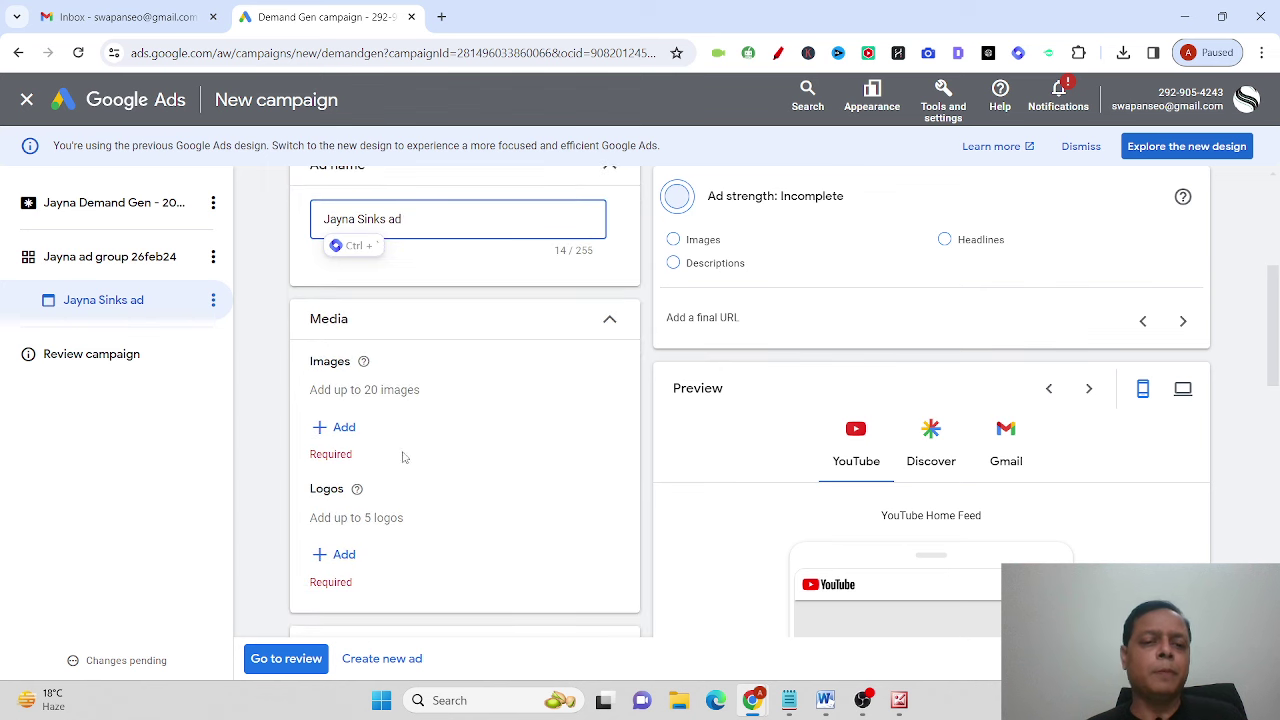
# Step: Start a website scan for the ad's images and copy the address of the Signature Collection page on jaynasinks.com
pyautogui.click(350, 431)
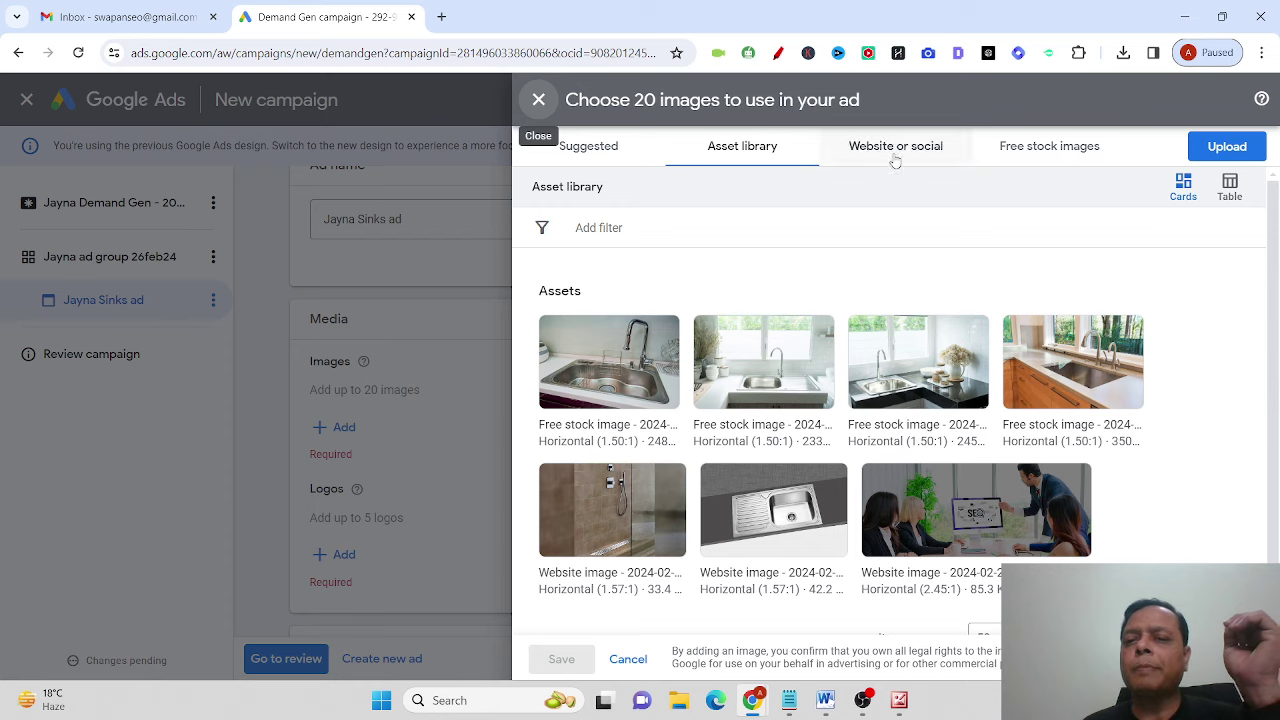
pyautogui.click(893, 156)
pyautogui.click(692, 230)
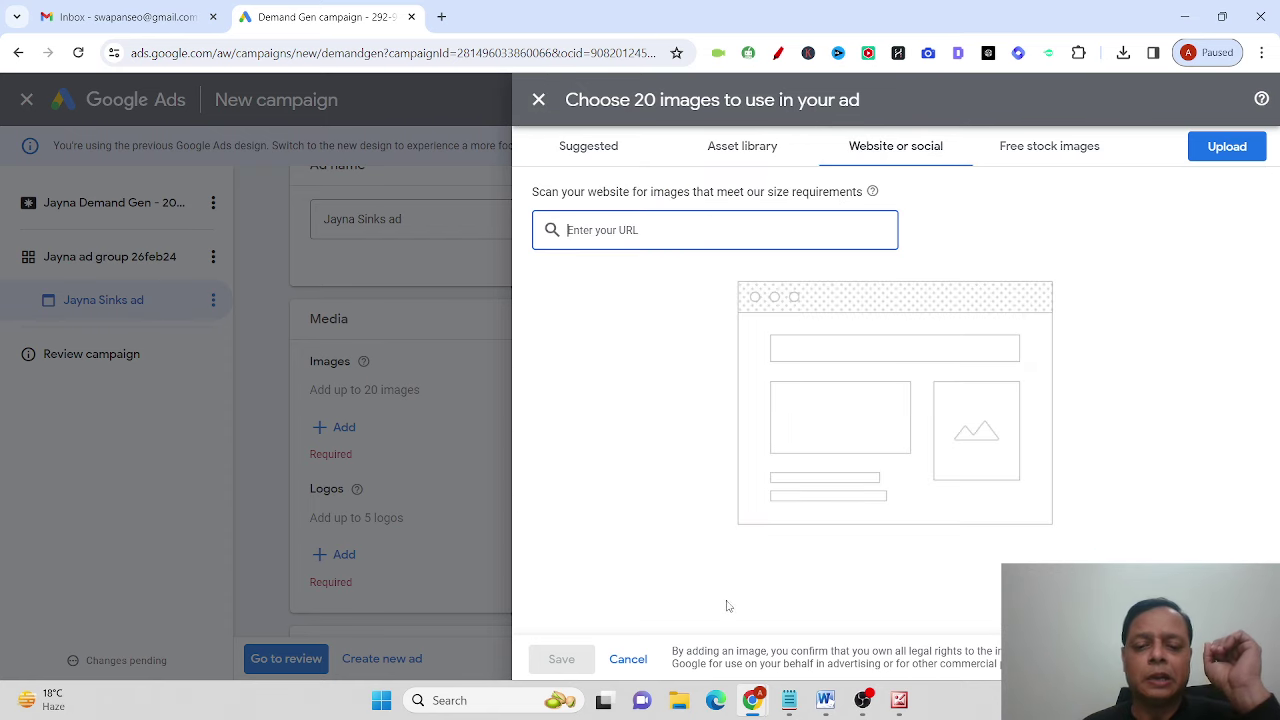
pyautogui.moveTo(752, 705)
pyautogui.click(810, 619)
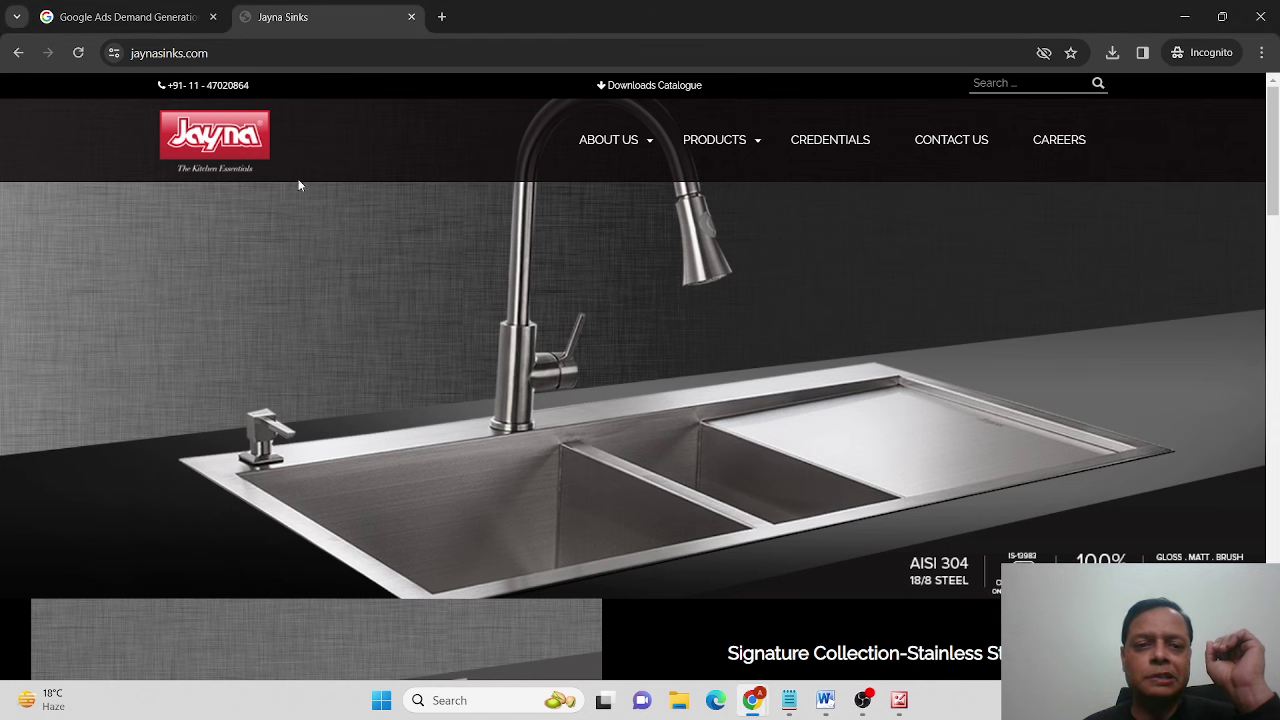
pyautogui.moveTo(742, 212)
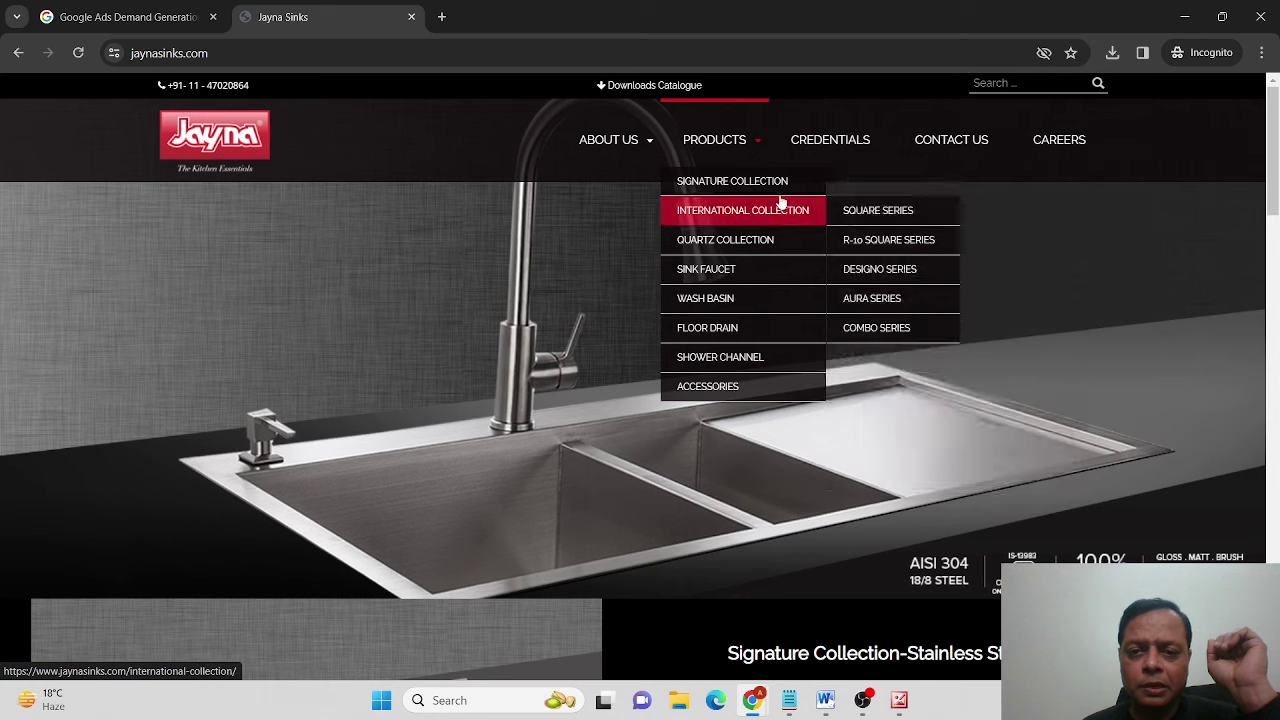
pyautogui.moveTo(790, 210)
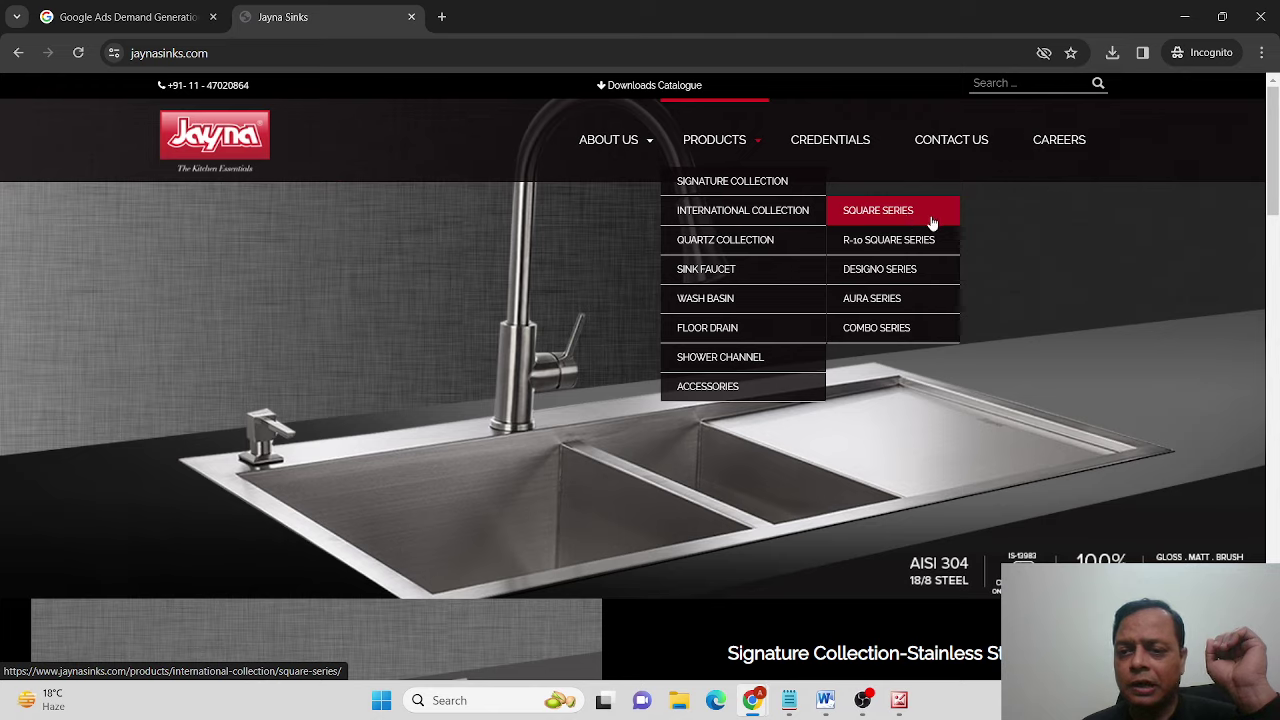
pyautogui.click(771, 193)
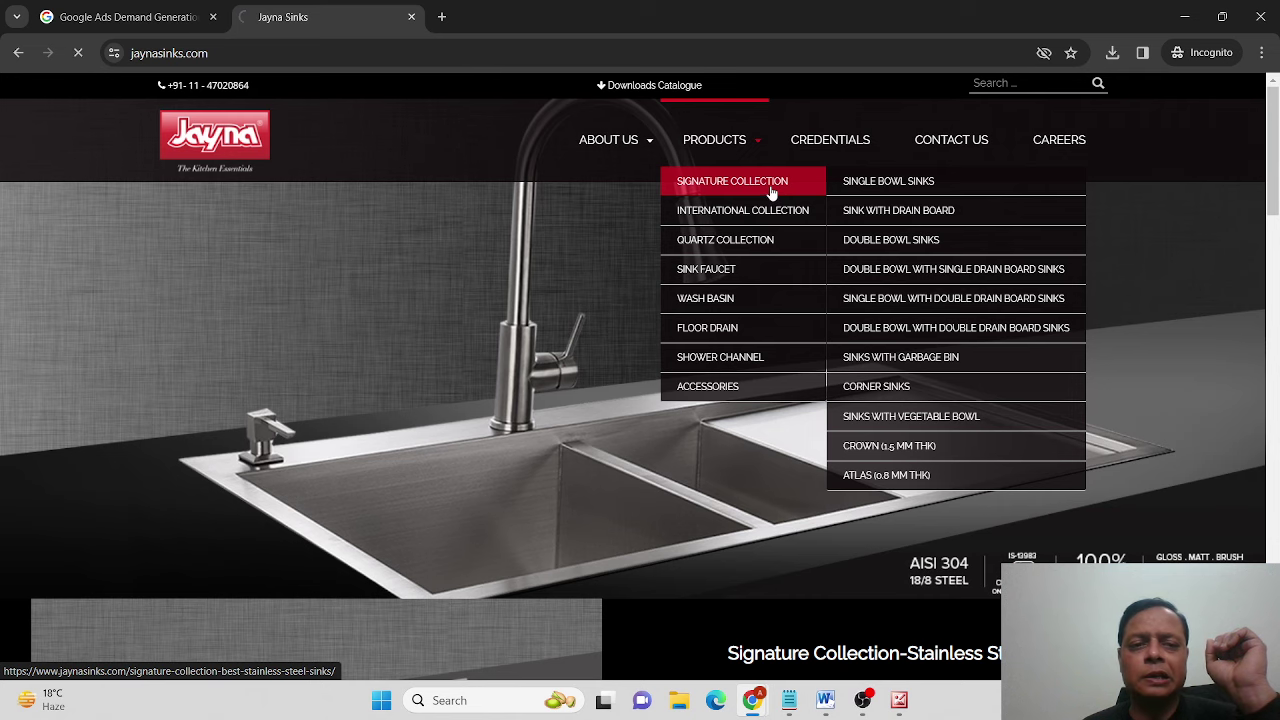
pyautogui.click(479, 60)
pyautogui.hotkey('ctrl', 'c')
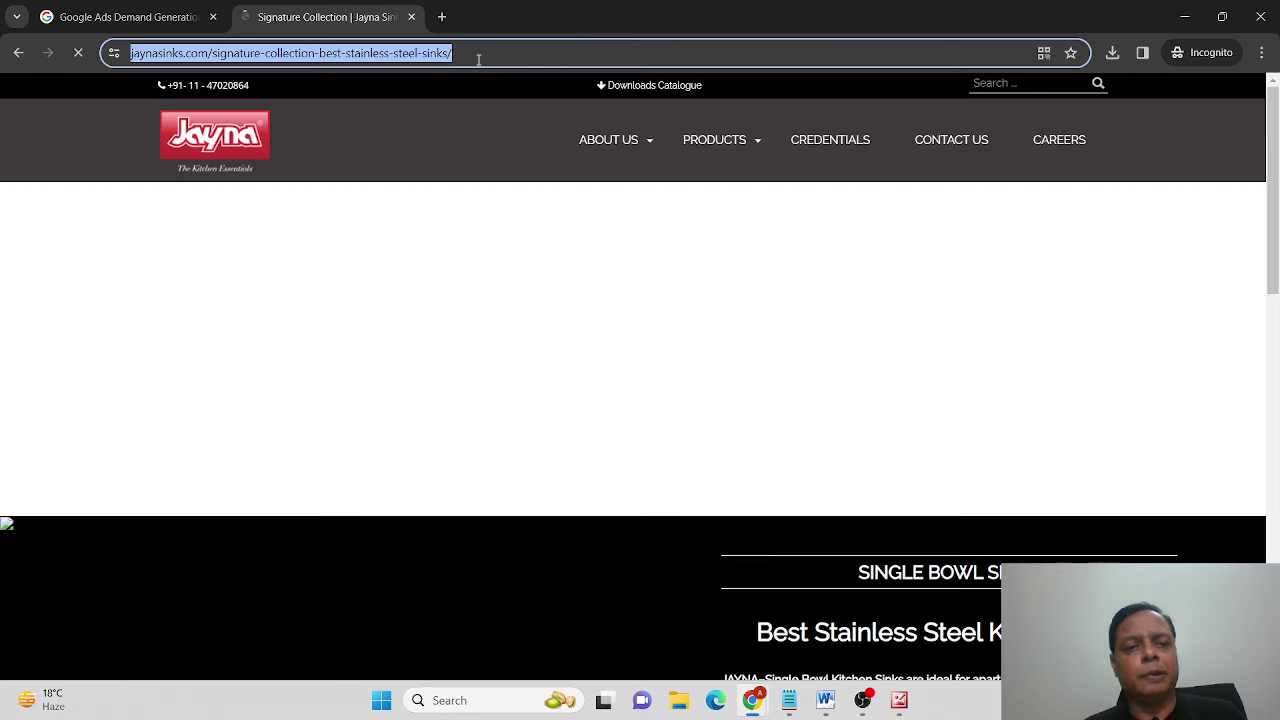
# Step: Scan the copied Signature Collection page for images and select the wide 16:5 kitchen sink picture for the ad
pyautogui.hotkey('alt', 'Tab')
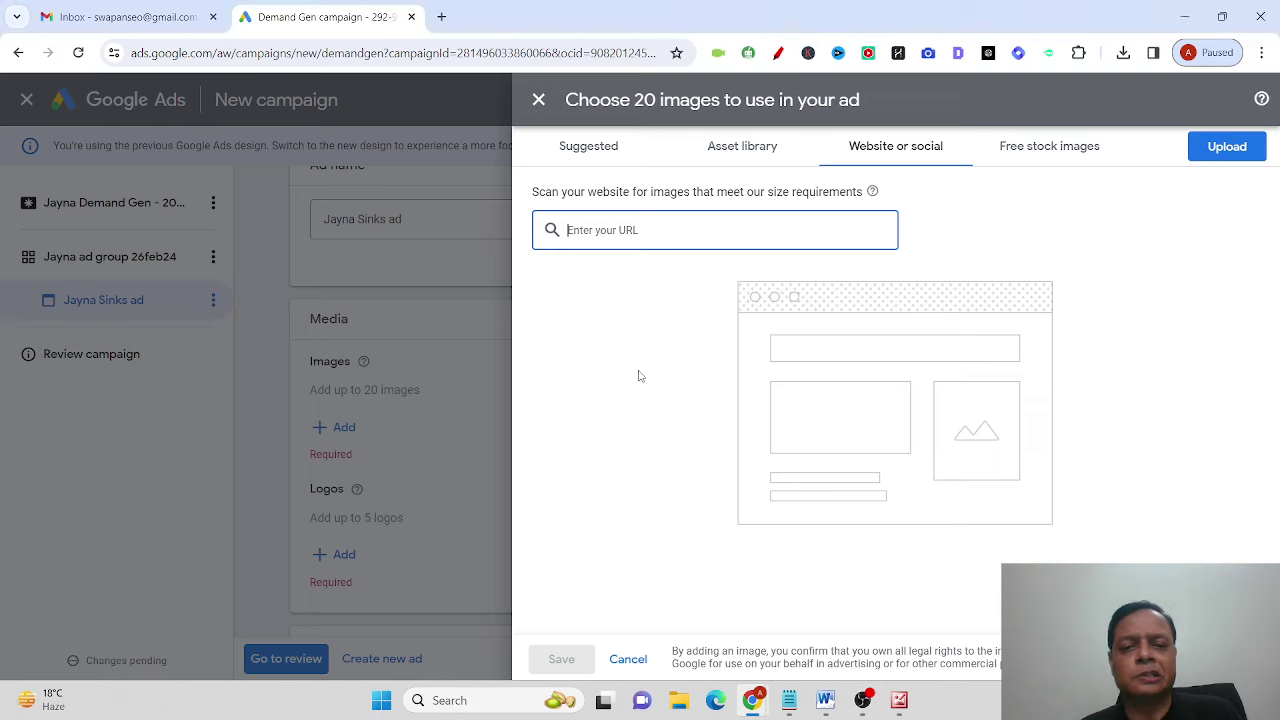
pyautogui.hotkey('ctrl', 'v')
pyautogui.press('Return')
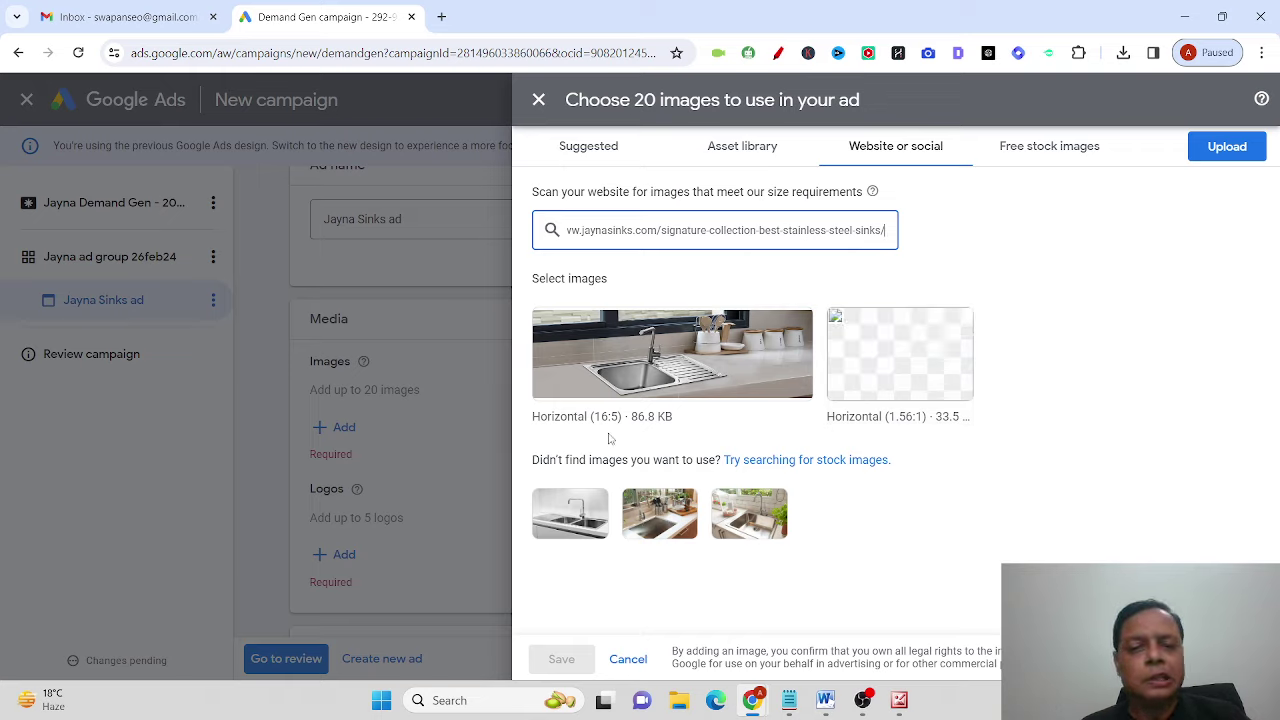
pyautogui.click(665, 380)
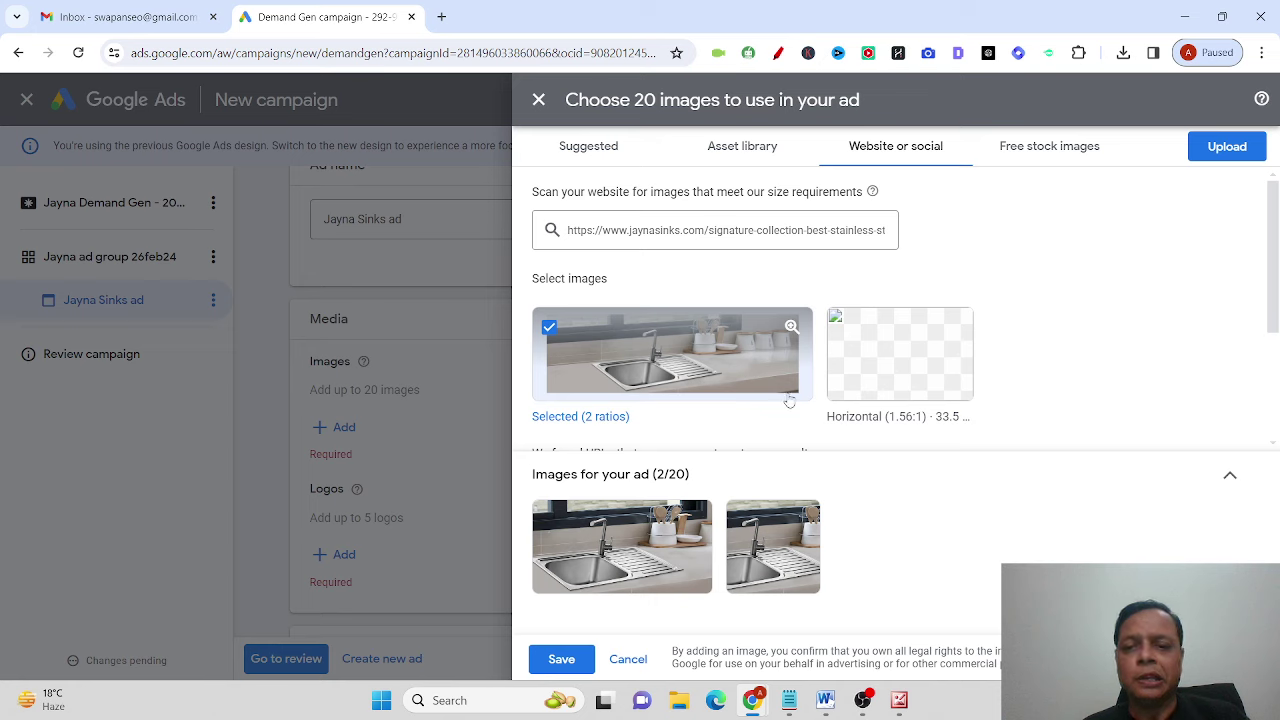
# Step: Add the four free stock kitchen sink images from the asset library to the ad's image selection
pyautogui.click(758, 158)
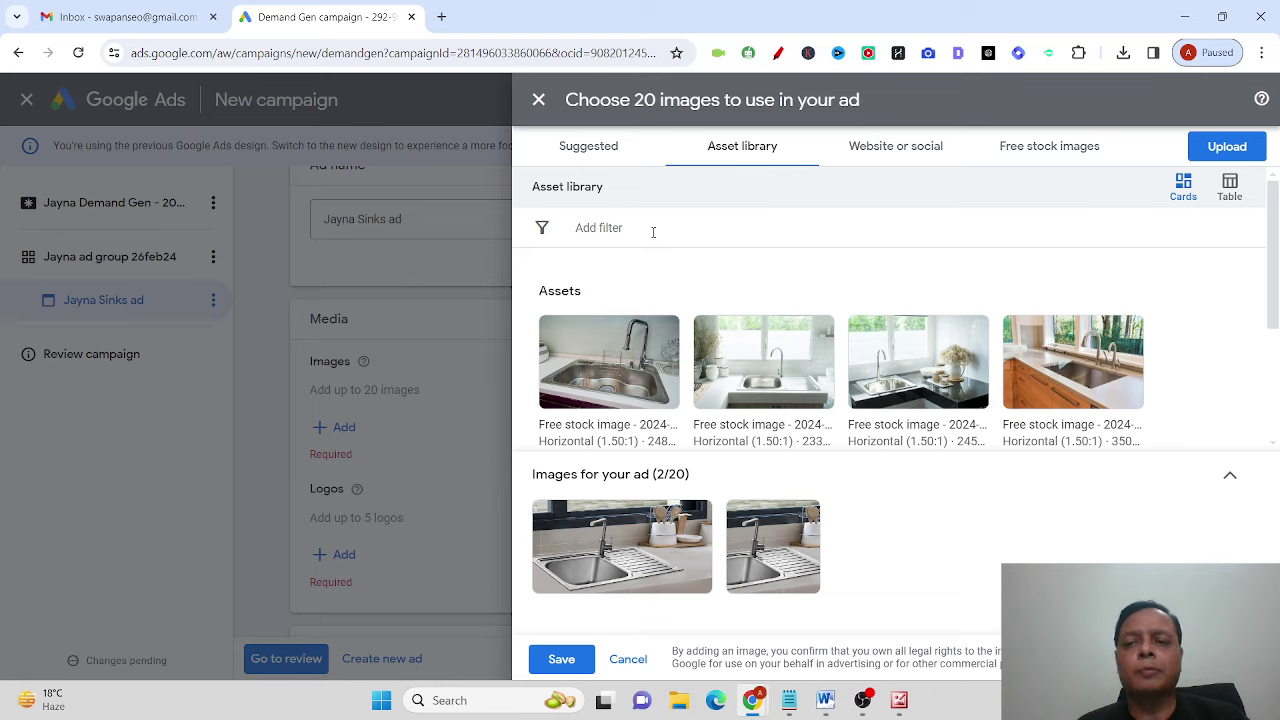
pyautogui.click(615, 368)
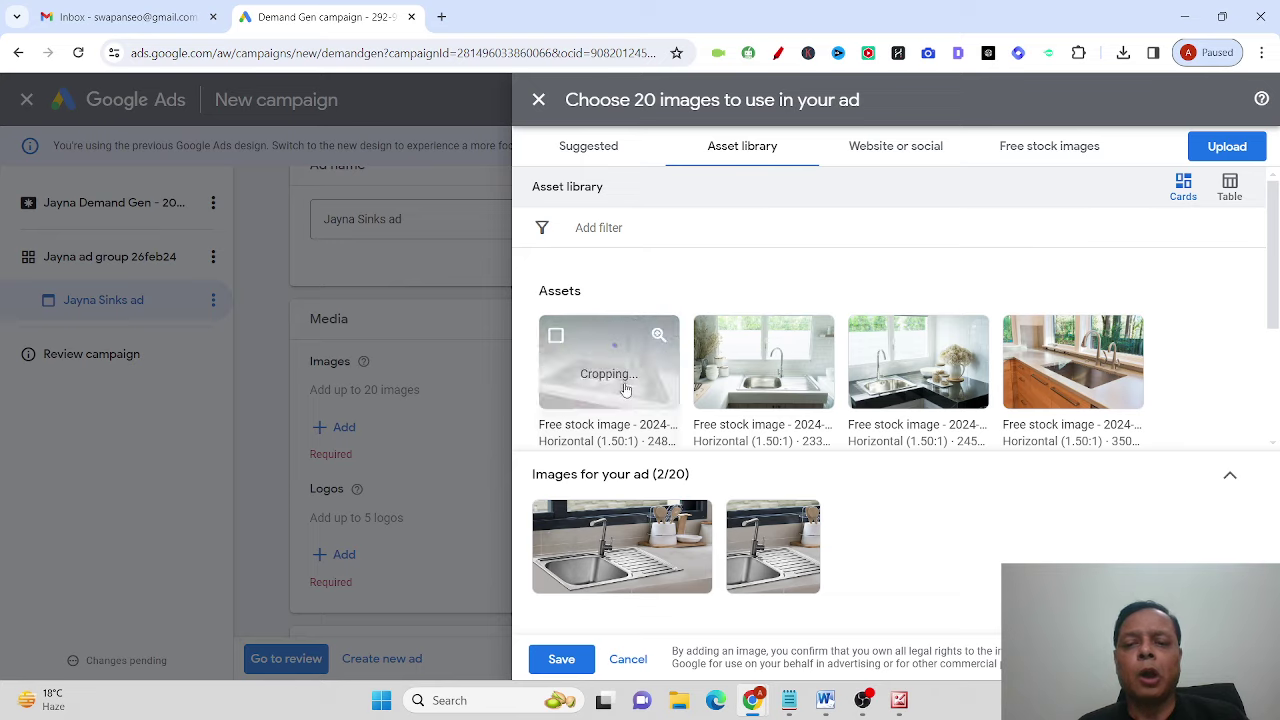
pyautogui.click(765, 368)
pyautogui.click(900, 380)
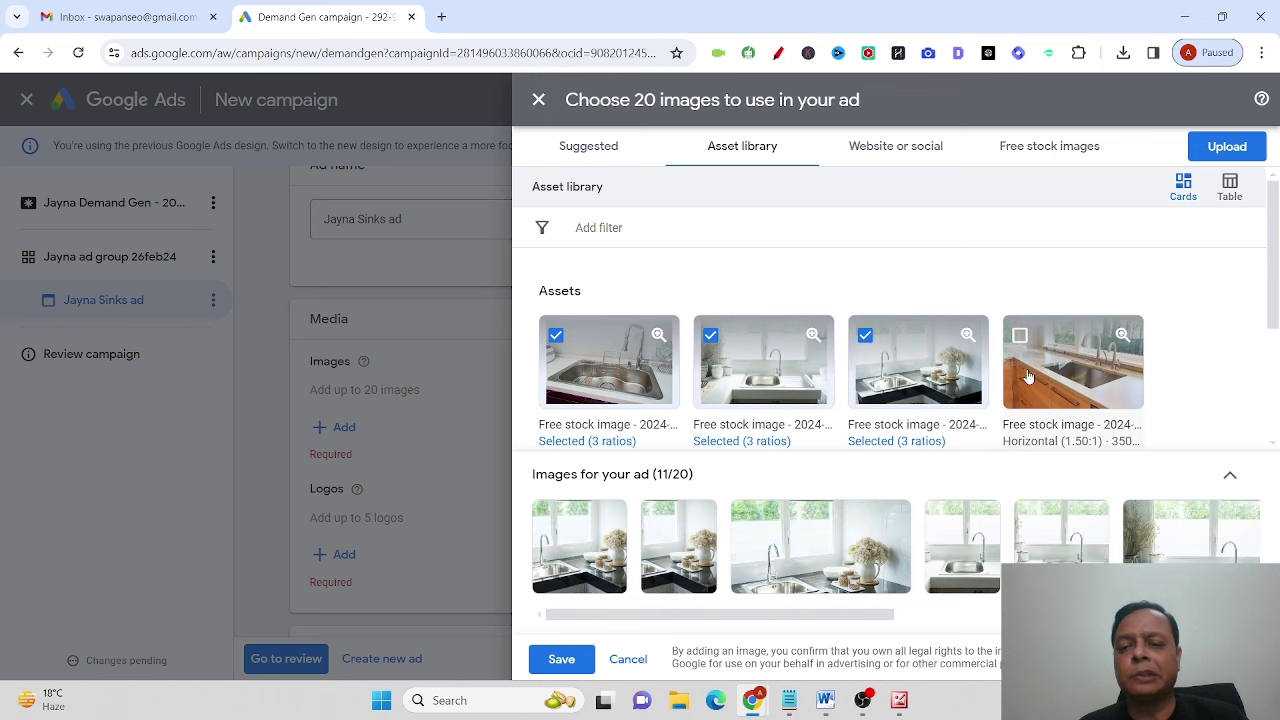
pyautogui.click(1028, 376)
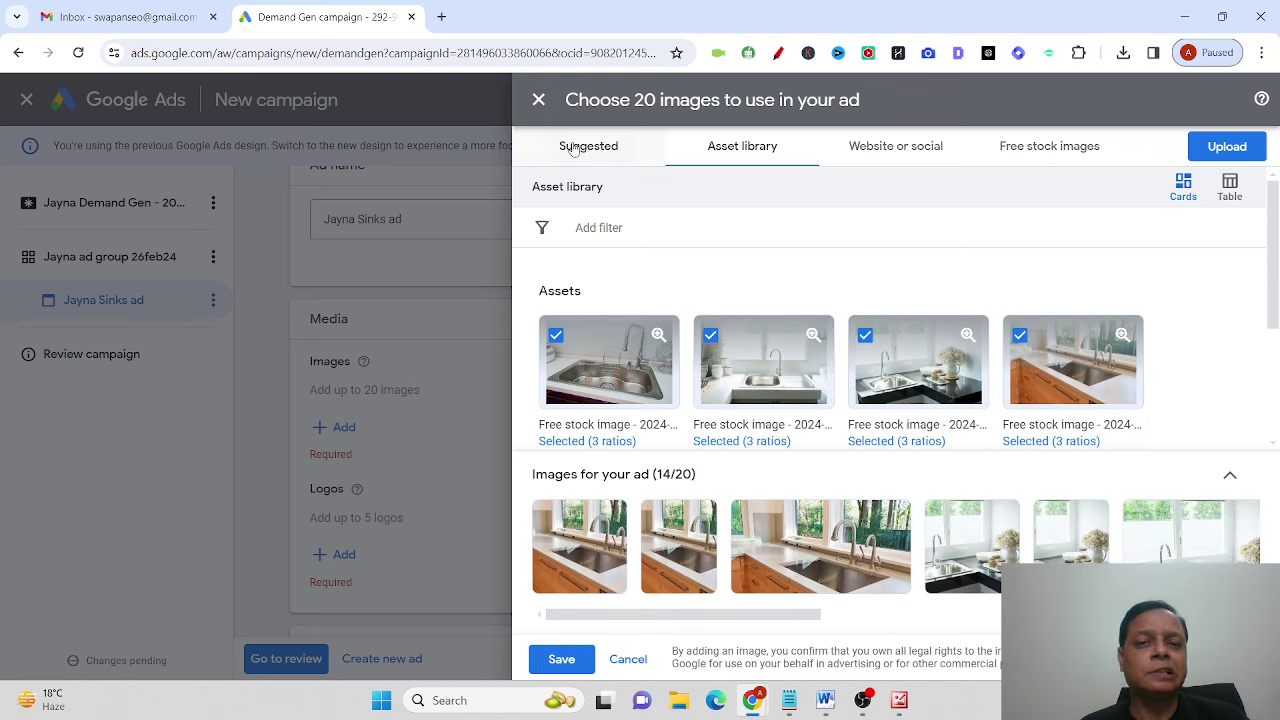
# Step: Check the suggested assets and search the free stock images for "double bowl sink"
pyautogui.click(587, 148)
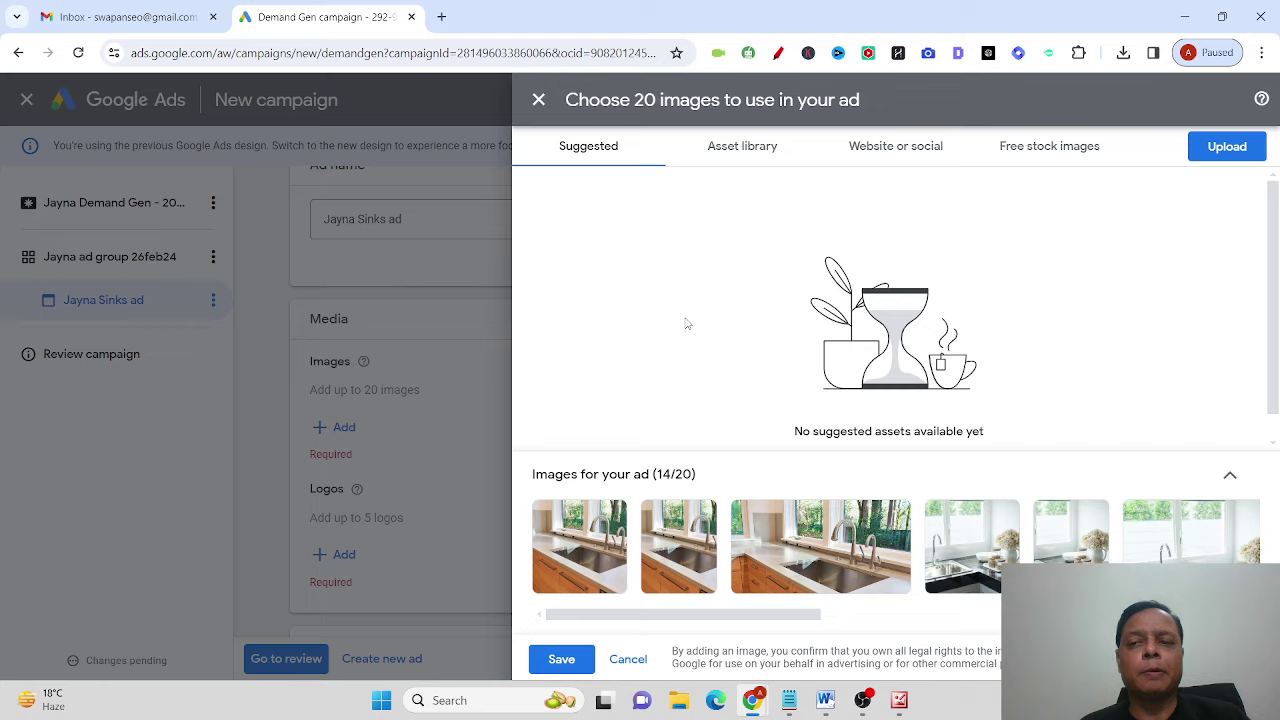
pyautogui.click(1040, 160)
pyautogui.click(646, 261)
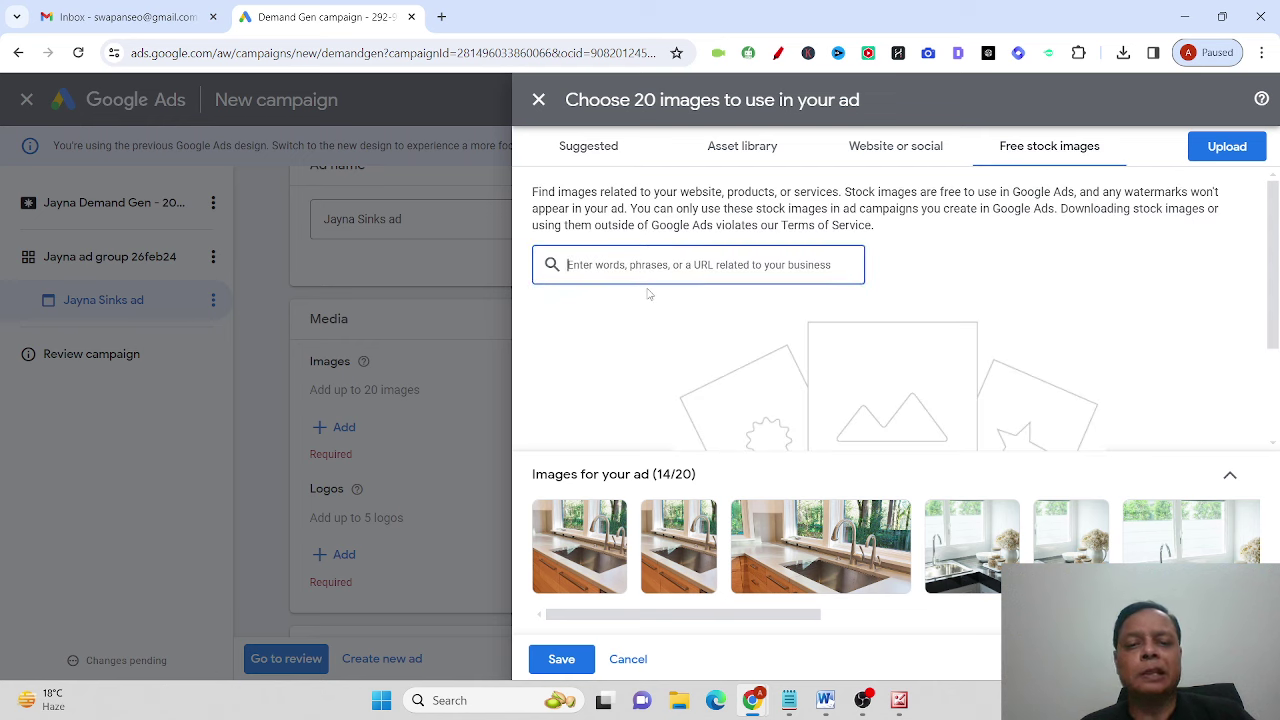
pyautogui.write('sa')
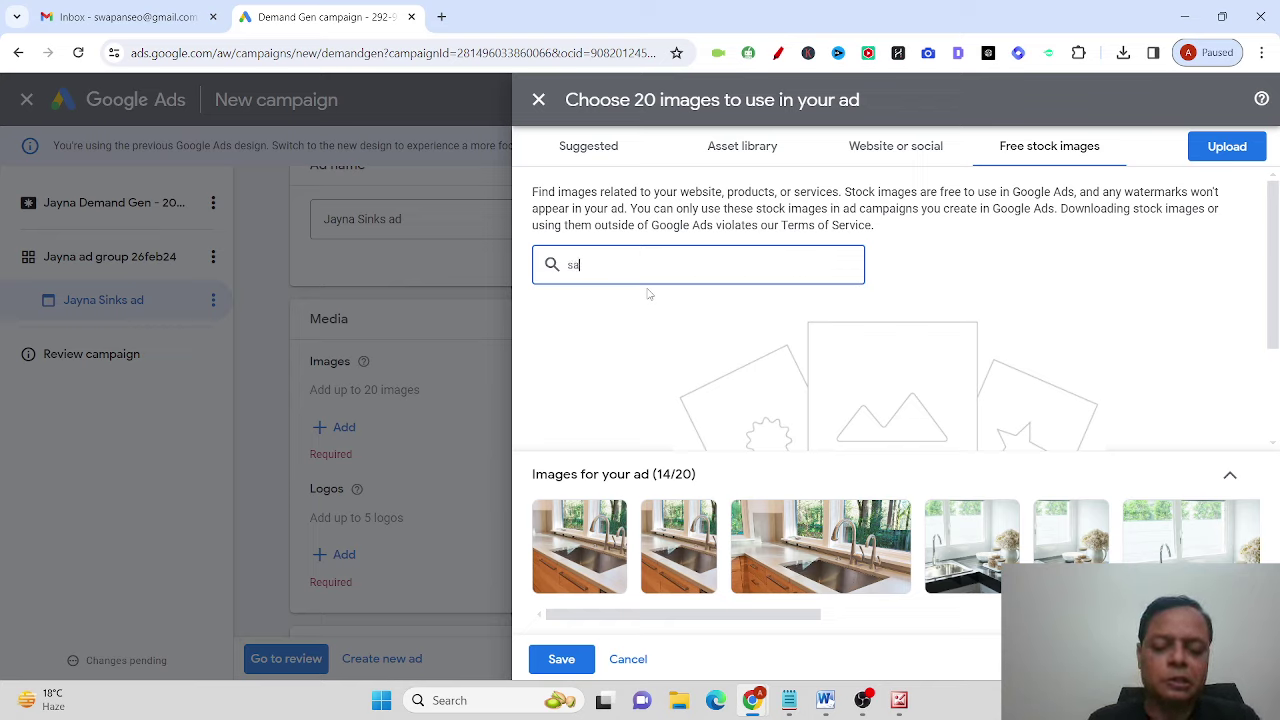
pyautogui.press('BackSpace')
pyautogui.write('double bo')
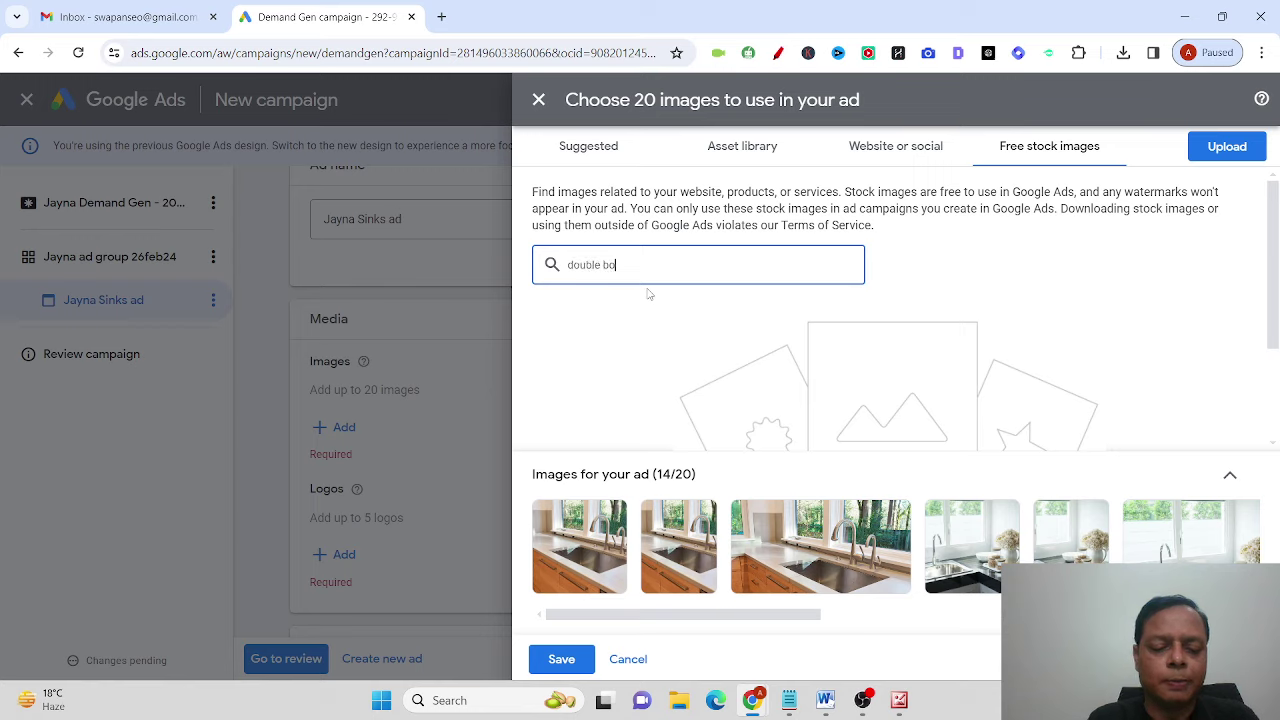
pyautogui.write('wl sink')
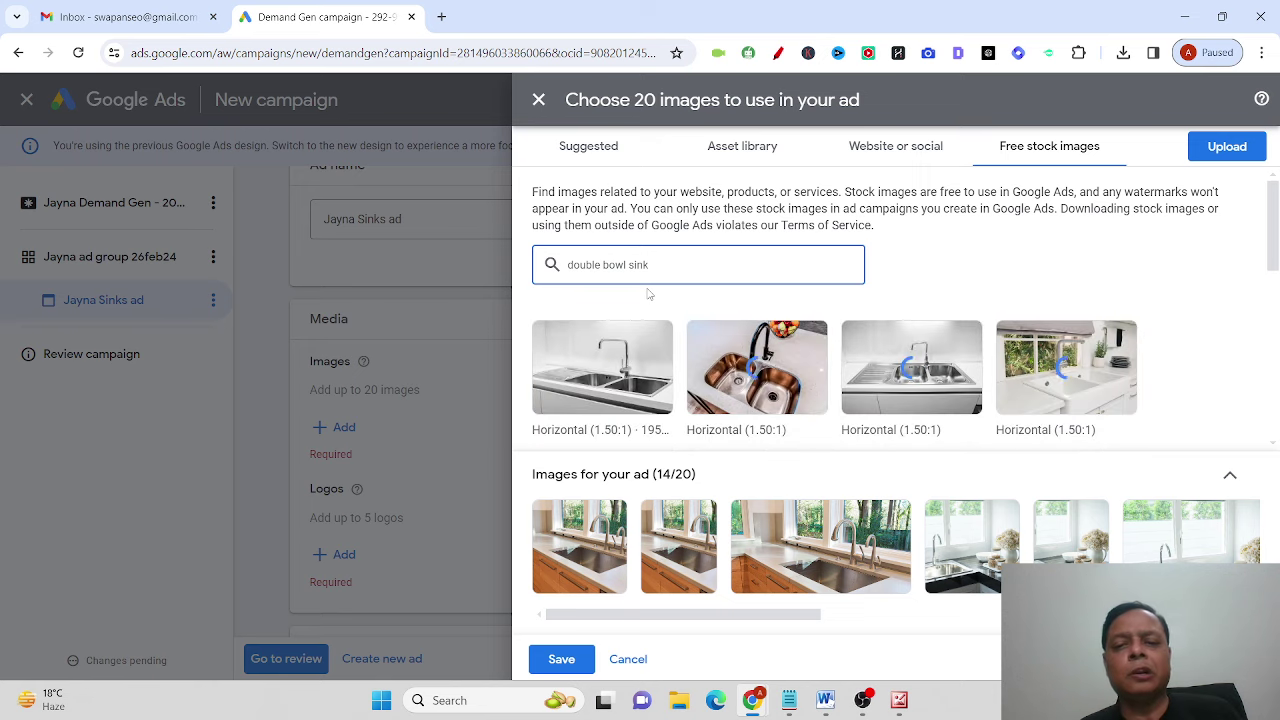
# Step: Fill the remaining image slots with double bowl sink stock images, including the black corner and drainboard sinks, and save the selection
pyautogui.scroll(-3, 1150, 390)
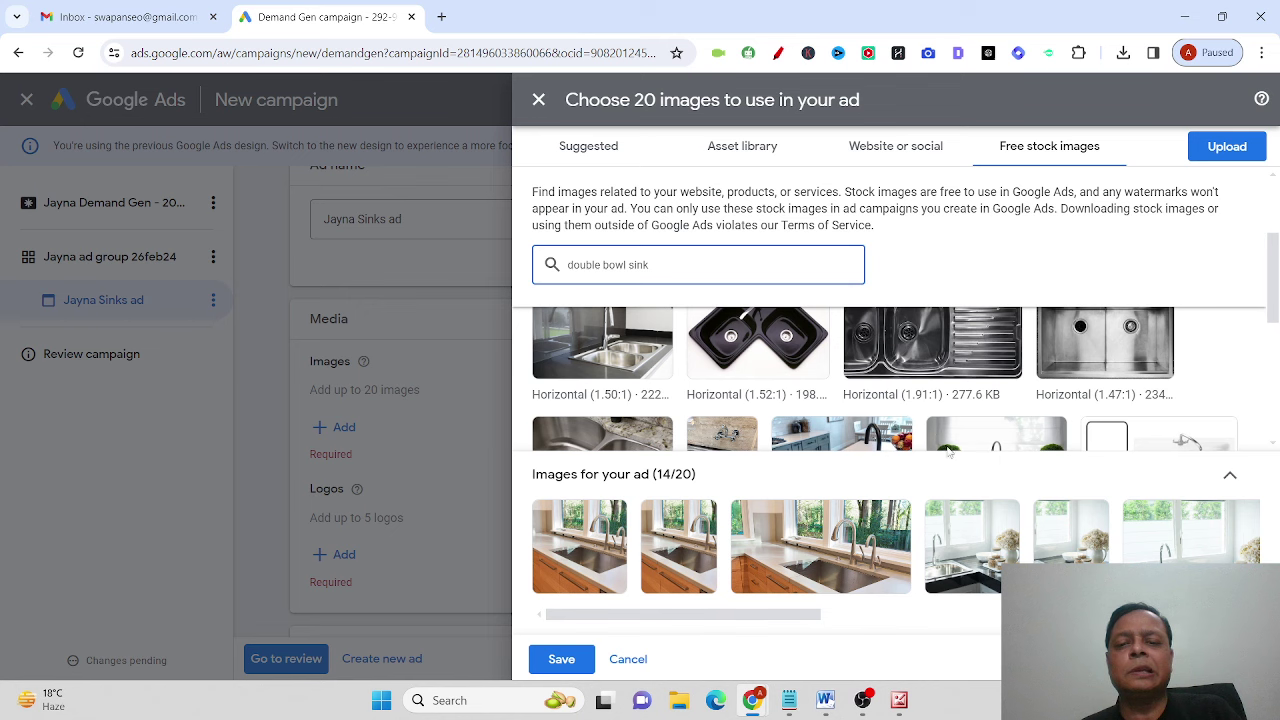
pyautogui.scroll(2, 772, 393)
pyautogui.click(768, 403)
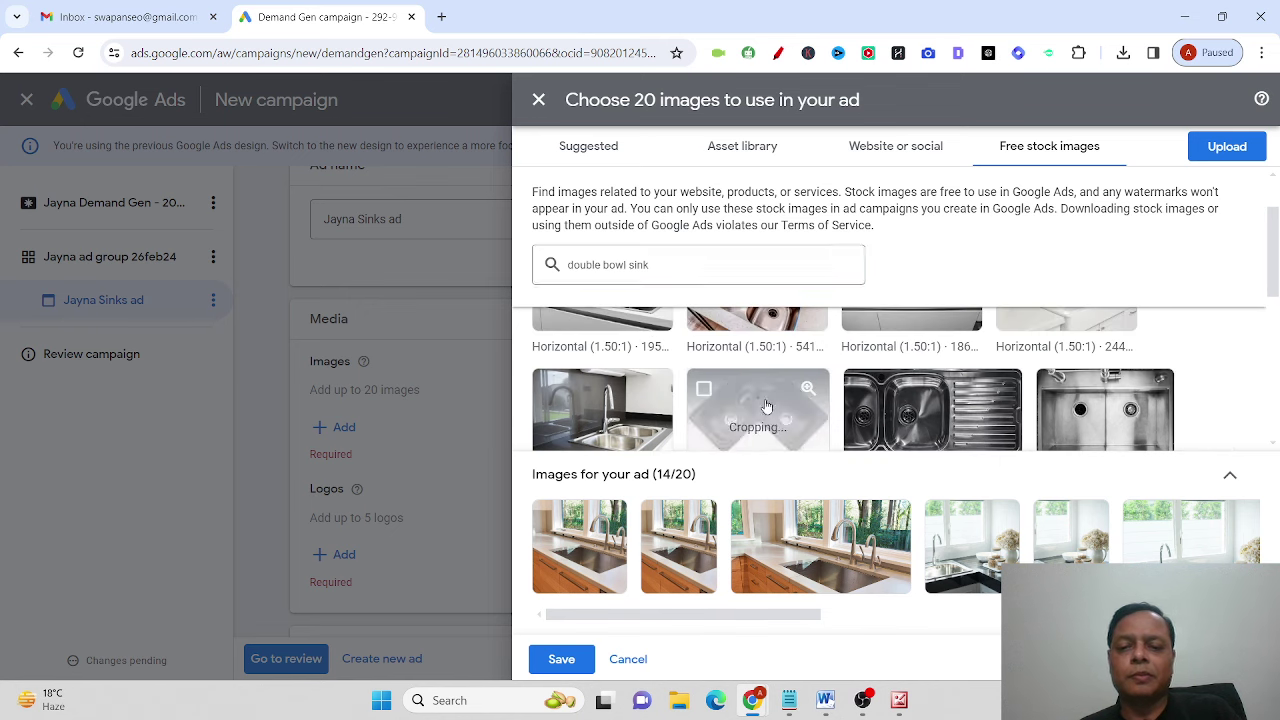
pyautogui.click(882, 408)
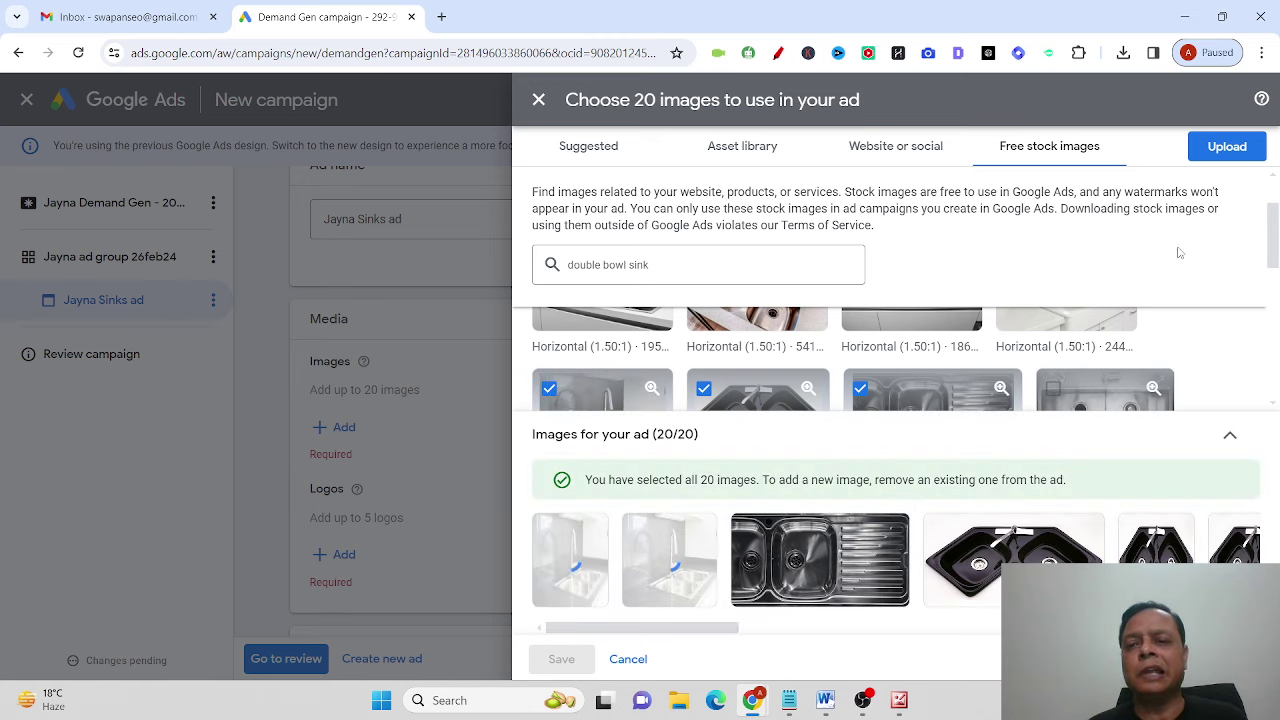
pyautogui.scroll(-3, 876, 400)
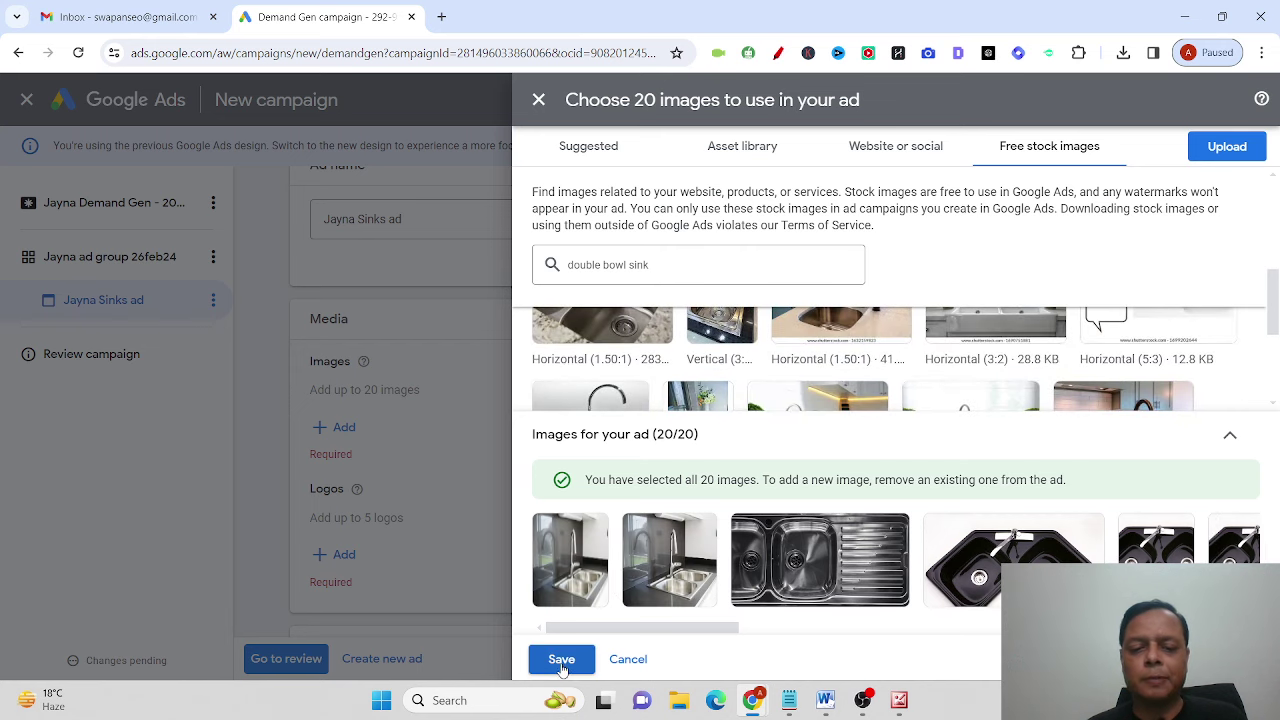
pyautogui.click(561, 660)
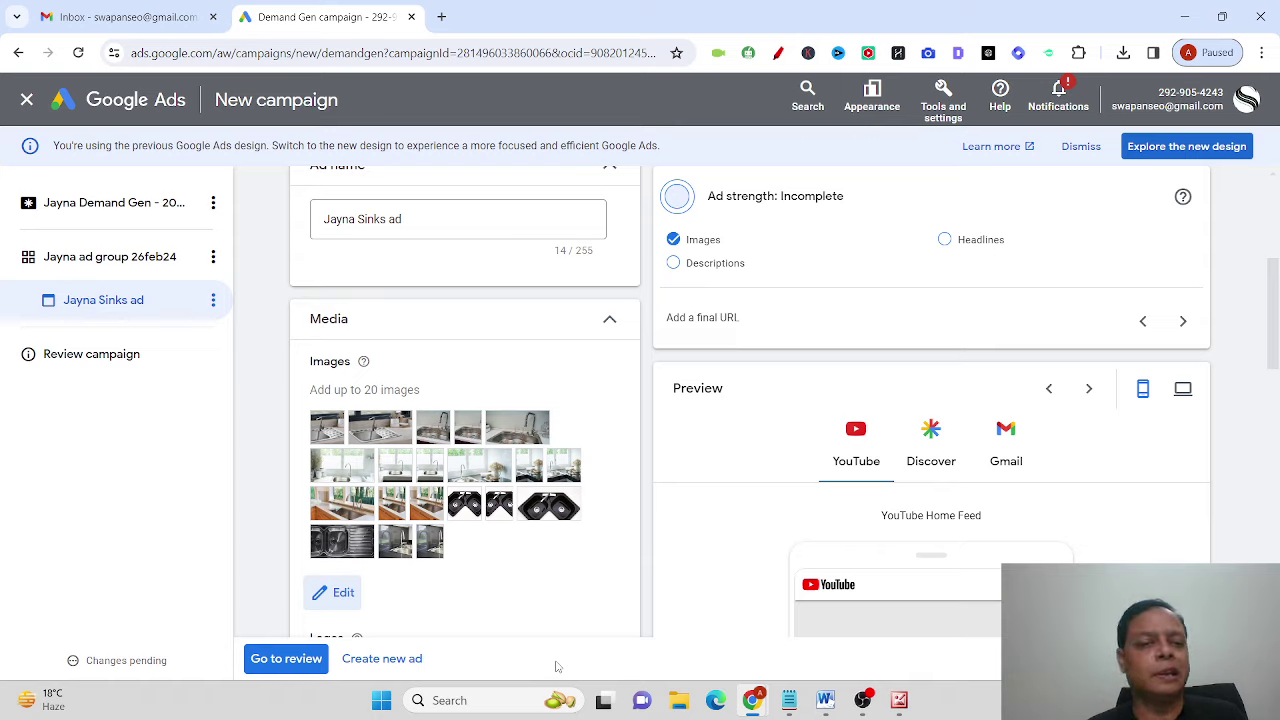
# Step: Check the logo size requirements and add two more headline fields to the ad's text
pyautogui.scroll(-2, 628, 654)
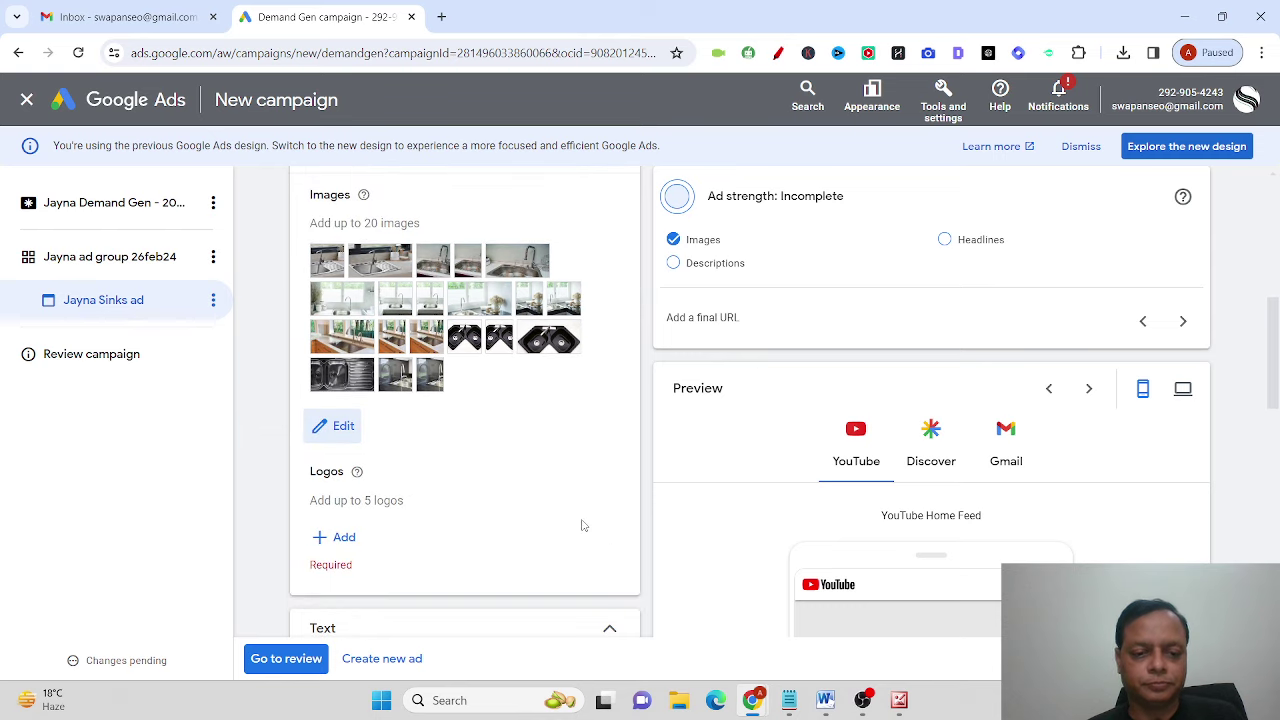
pyautogui.scroll(-1, 583, 523)
pyautogui.moveTo(358, 392)
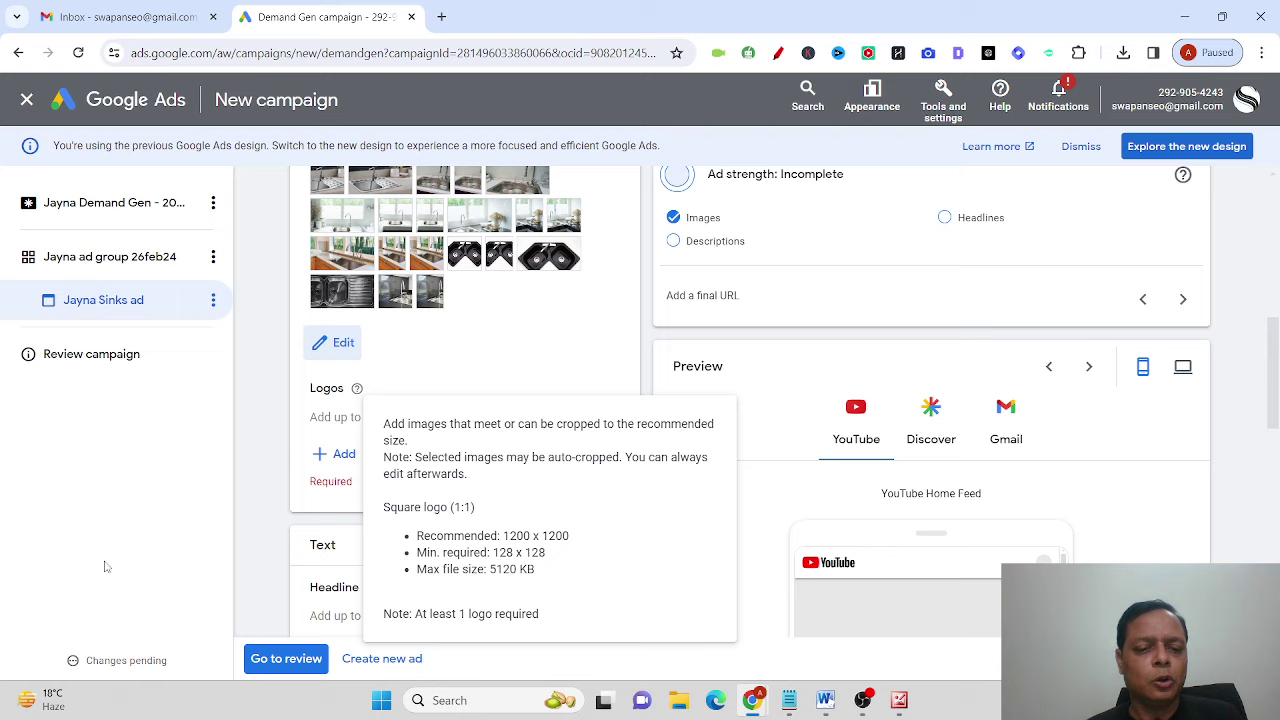
pyautogui.scroll(-2, 477, 523)
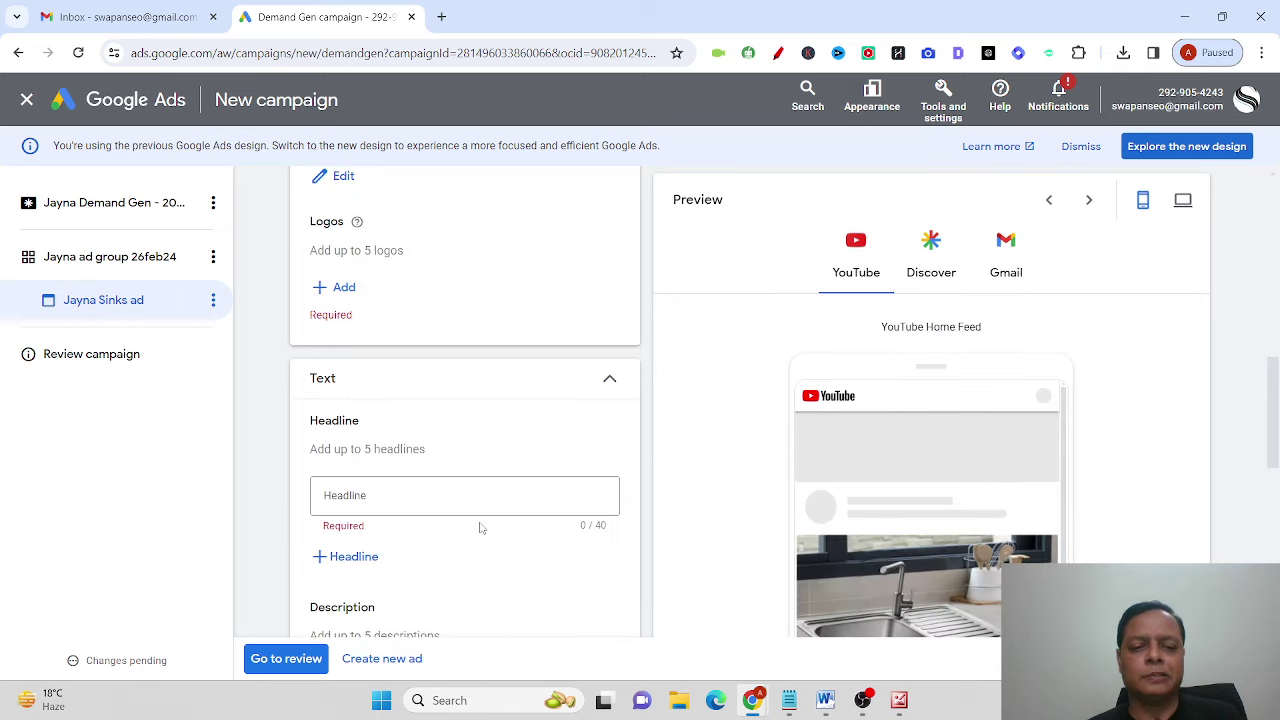
pyautogui.click(444, 494)
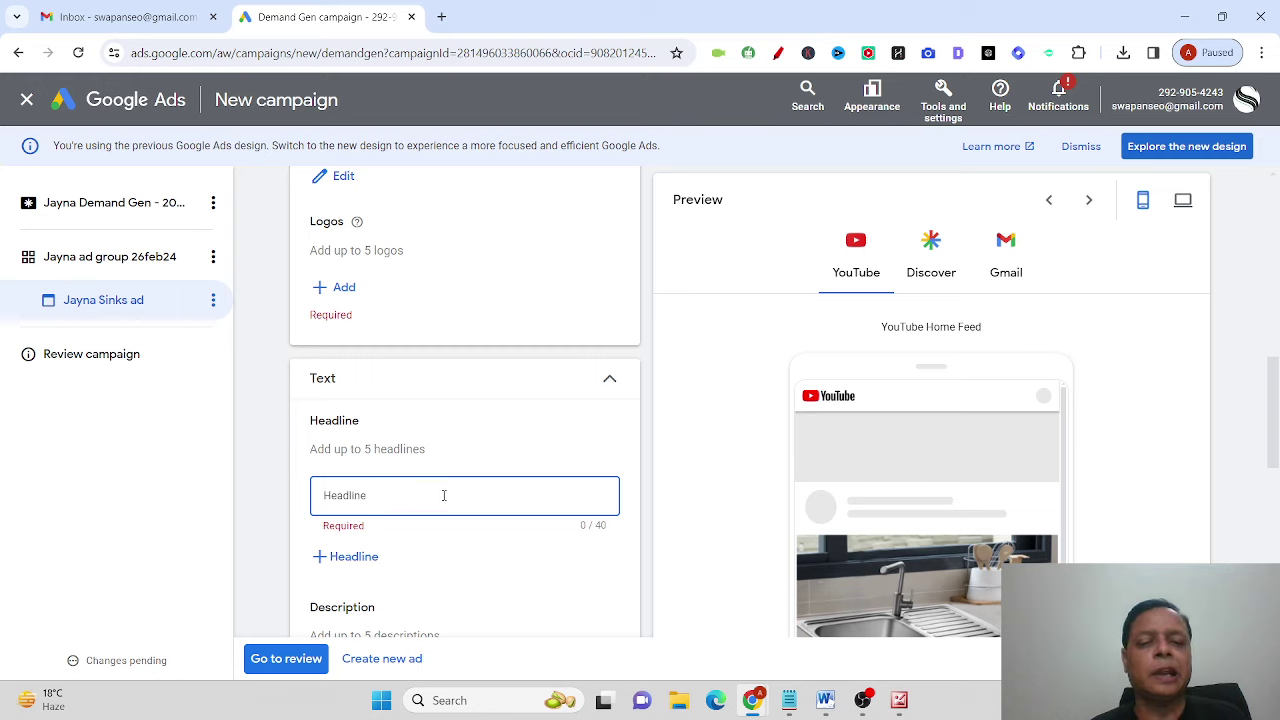
pyautogui.click(338, 557)
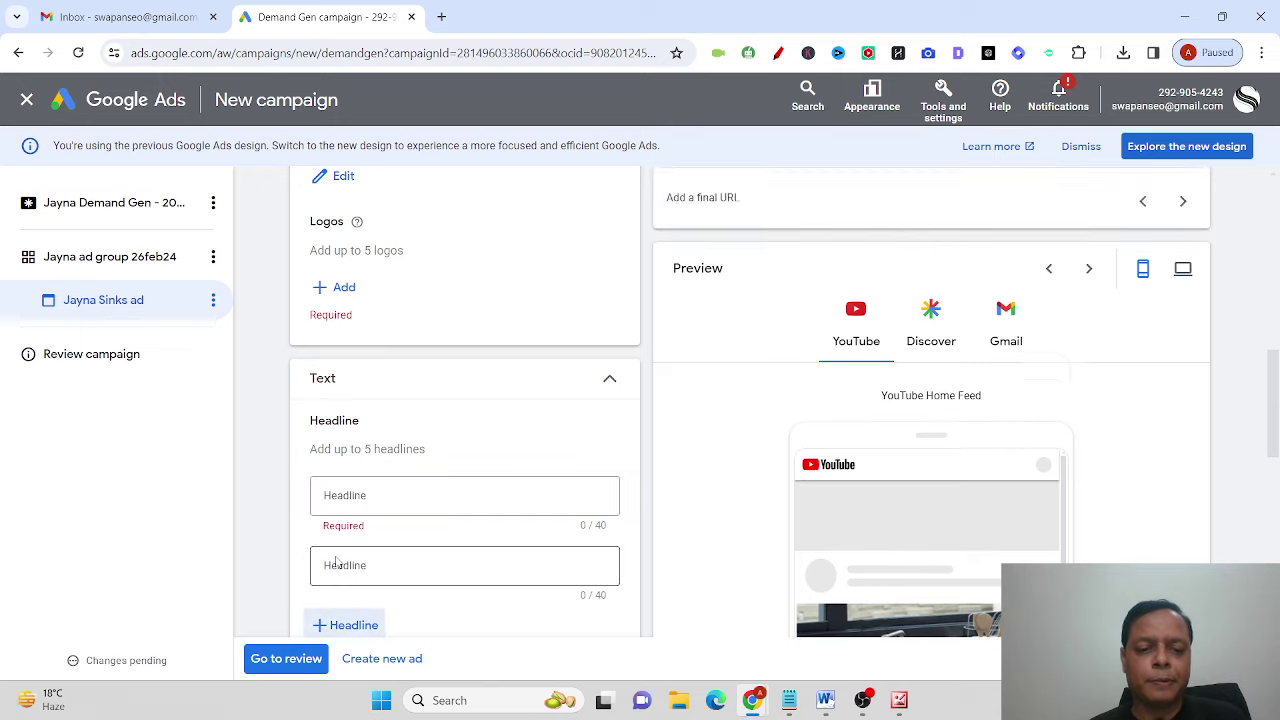
pyautogui.scroll(-2, 371, 554)
pyautogui.click(325, 468)
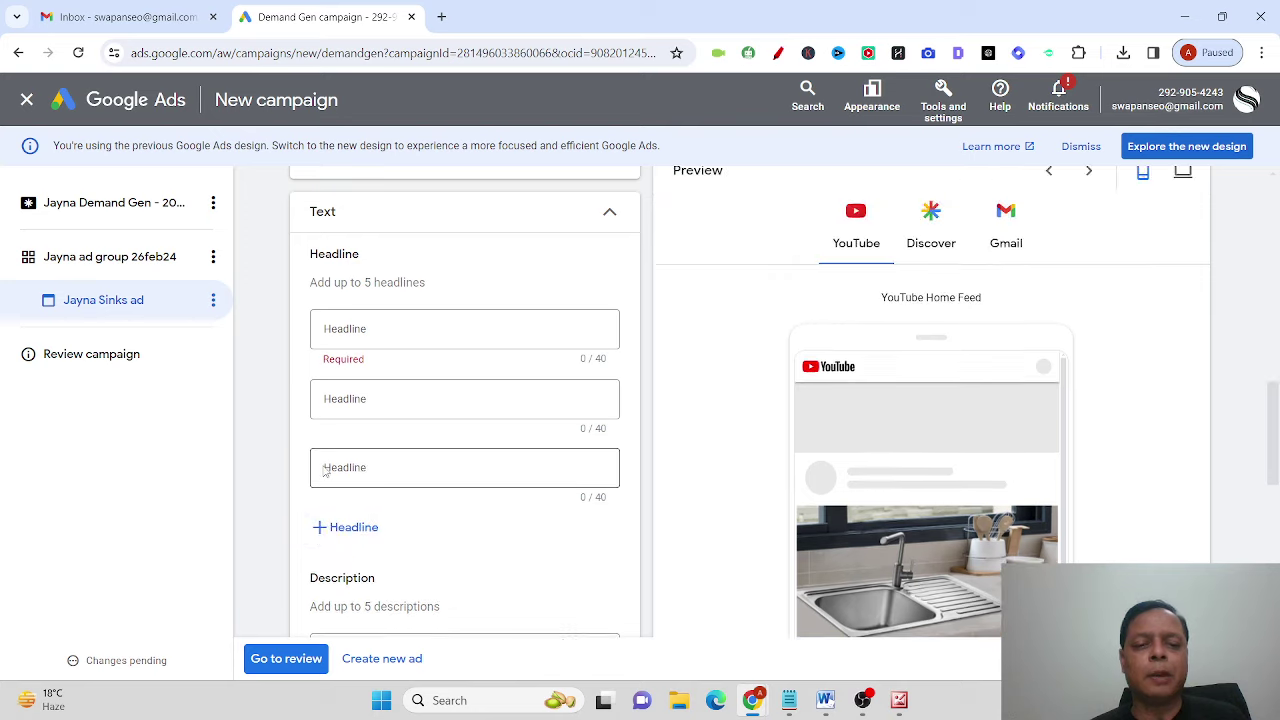
pyautogui.click(429, 329)
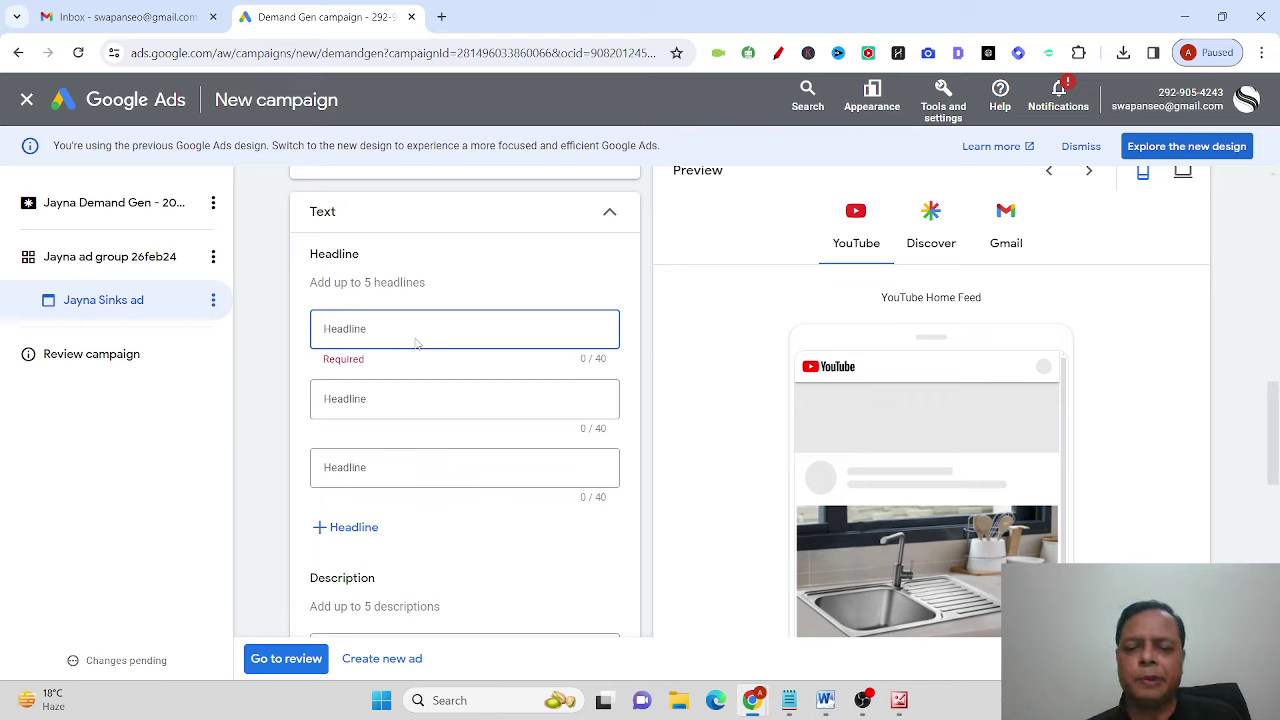
# Step: Switch to the incognito browser window and search Google for "stainless steel sink for kitchen"
pyautogui.moveTo(762, 695)
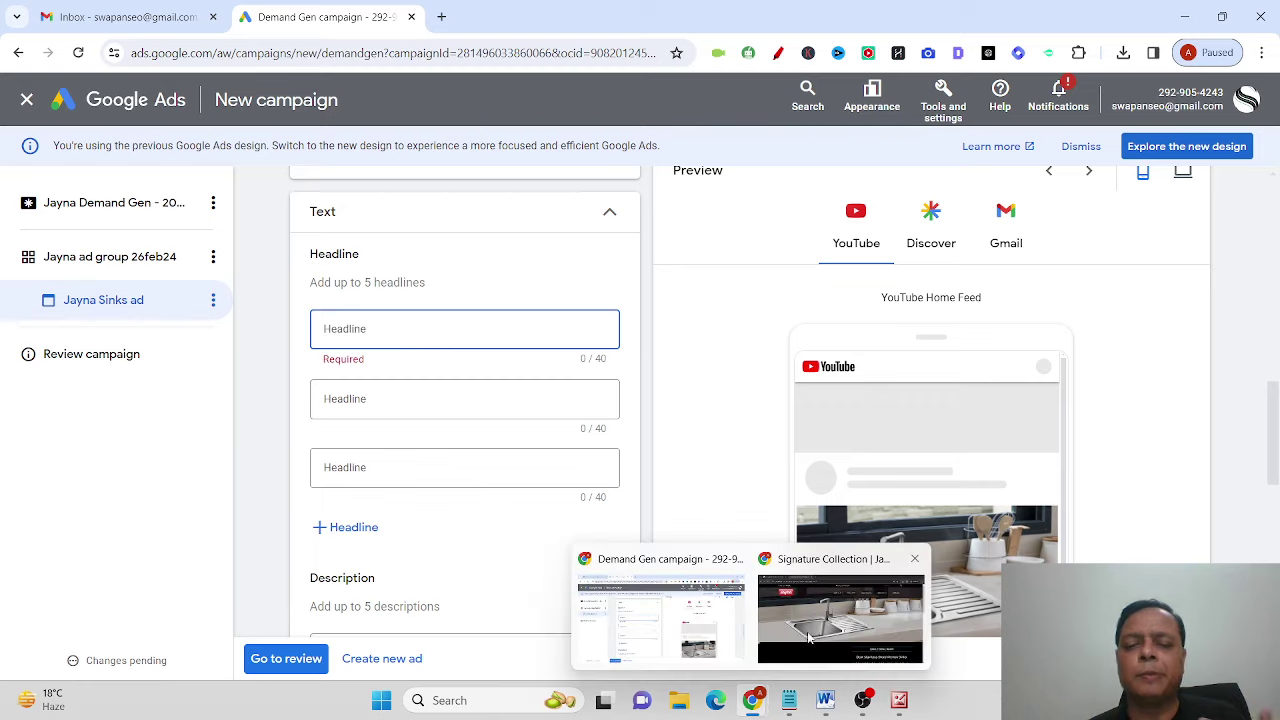
pyautogui.click(810, 638)
pyautogui.click(60, 20)
pyautogui.hotkey('ctrl', 'a')
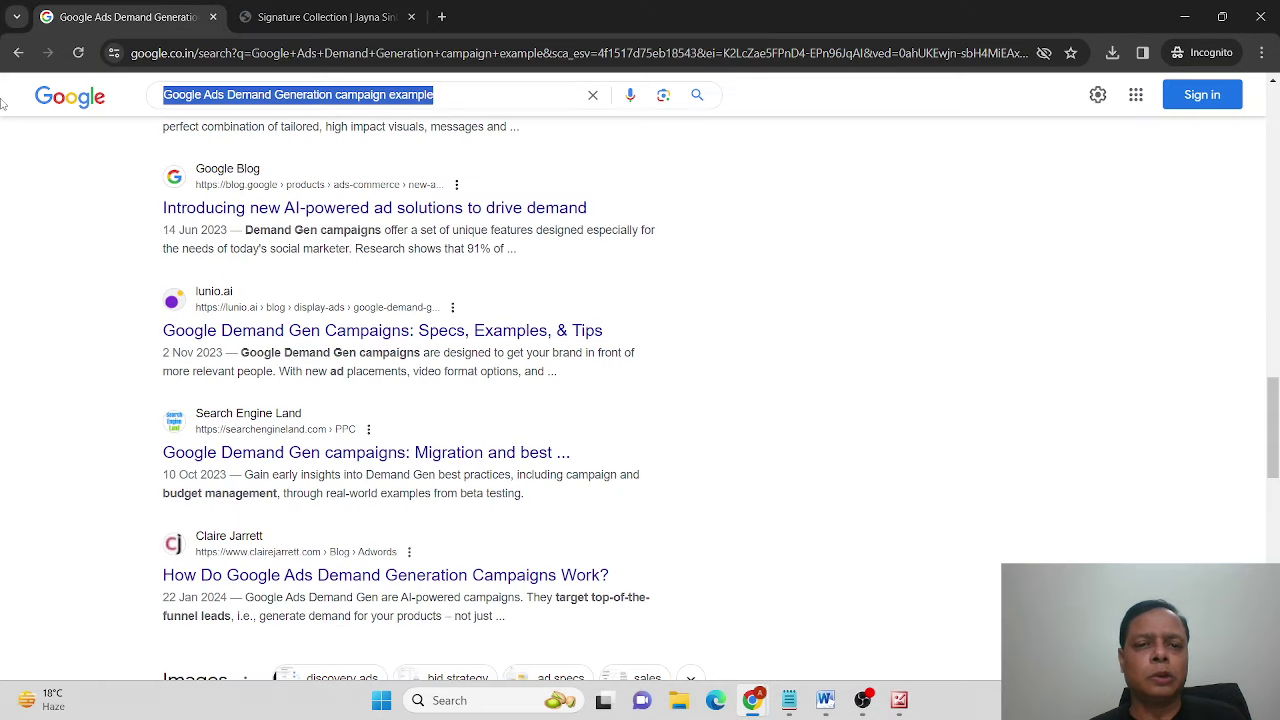
pyautogui.write('stainle')
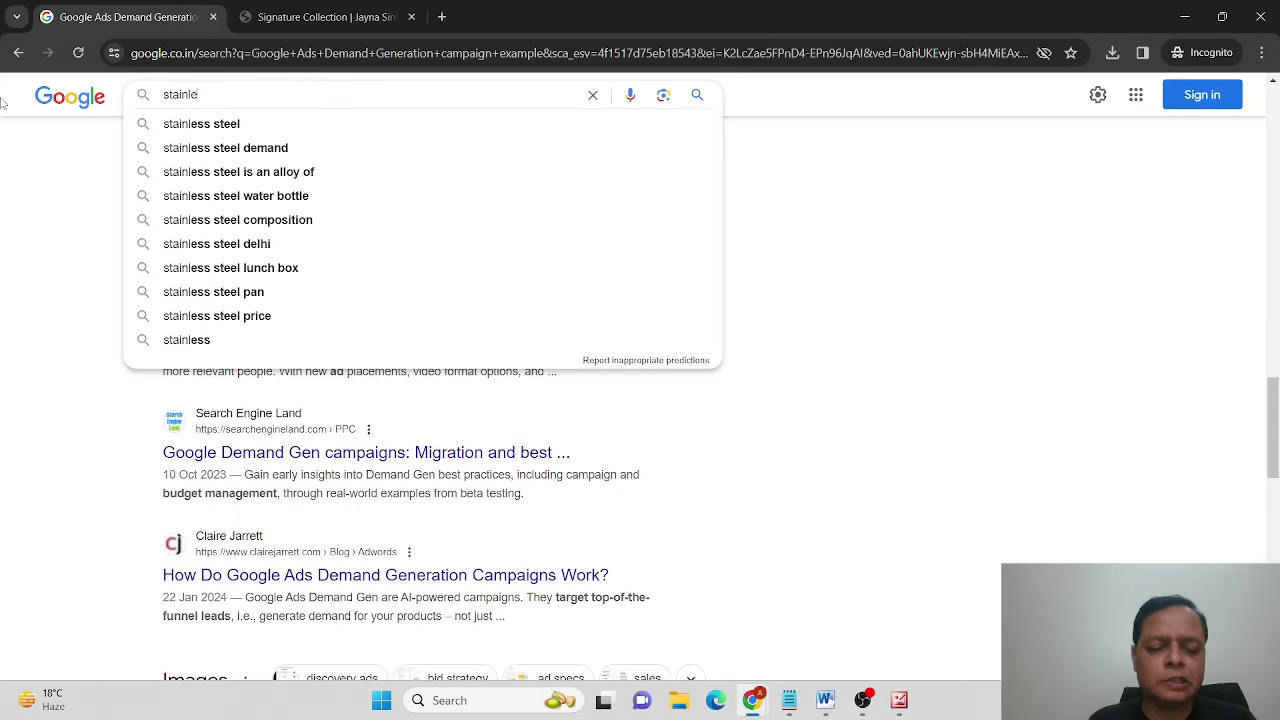
pyautogui.write('ss steel')
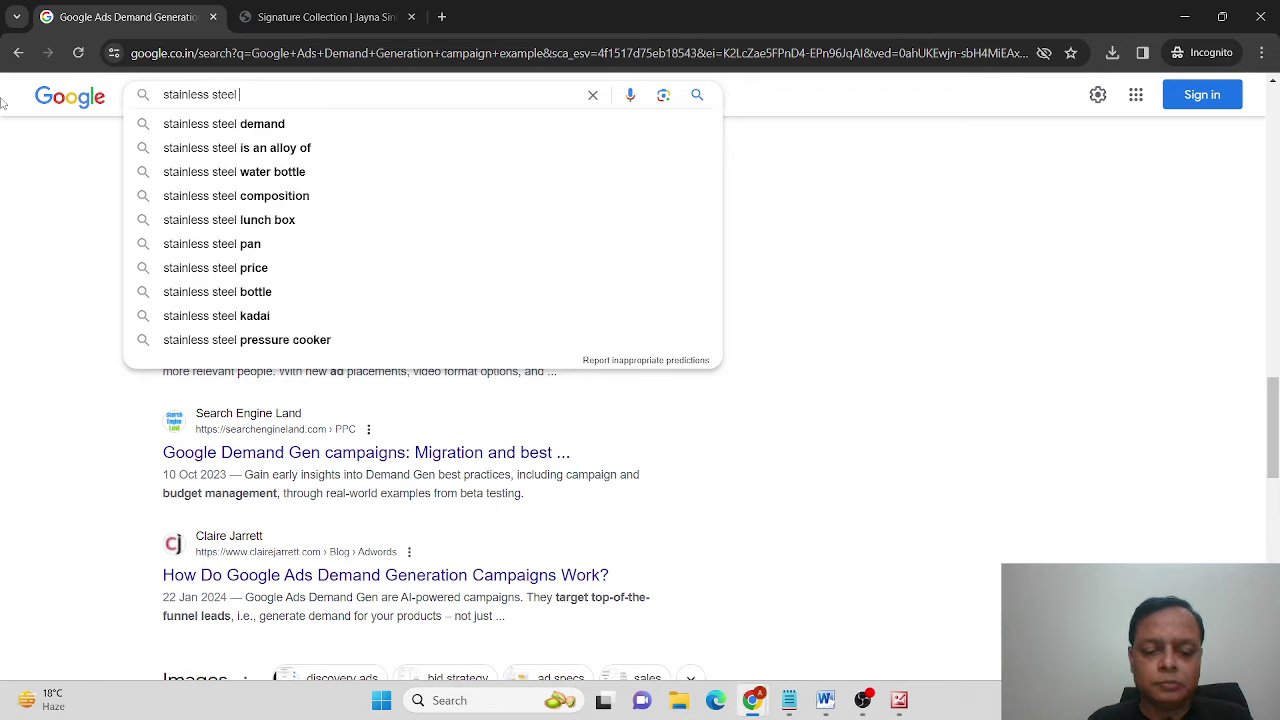
pyautogui.write(' sink')
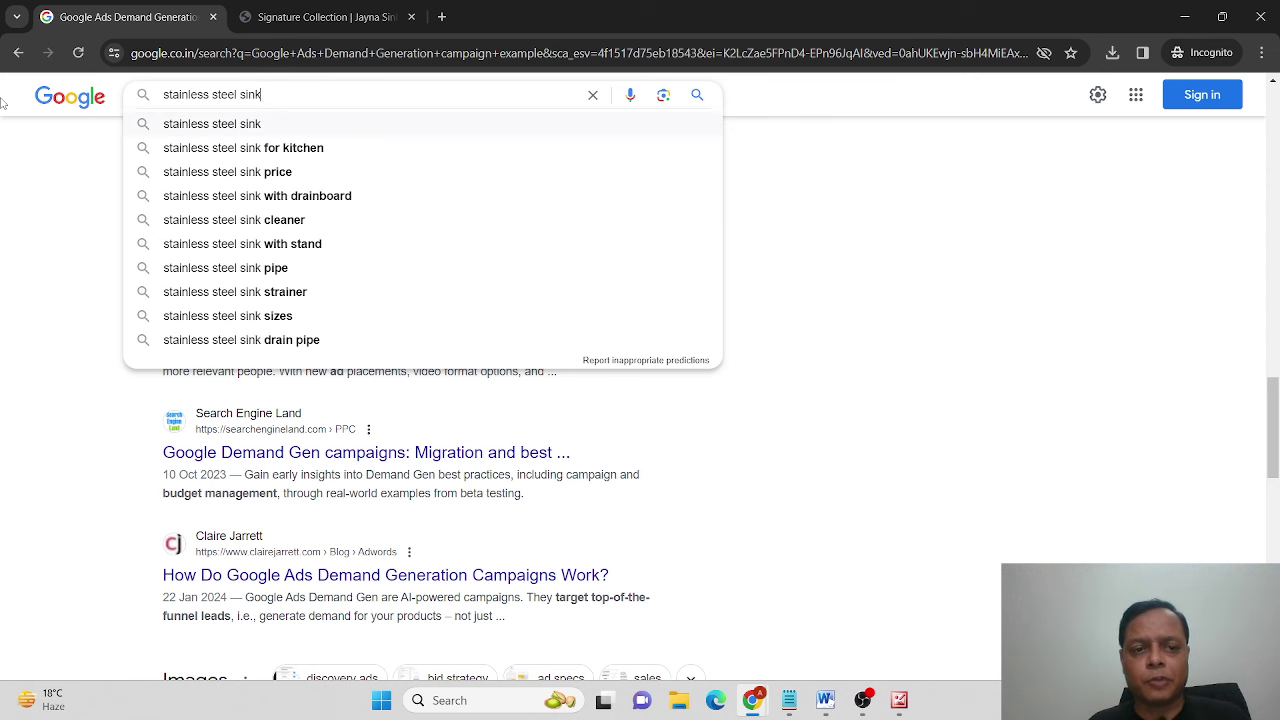
pyautogui.press('Down')
pyautogui.press('Down')
pyautogui.press('Return')
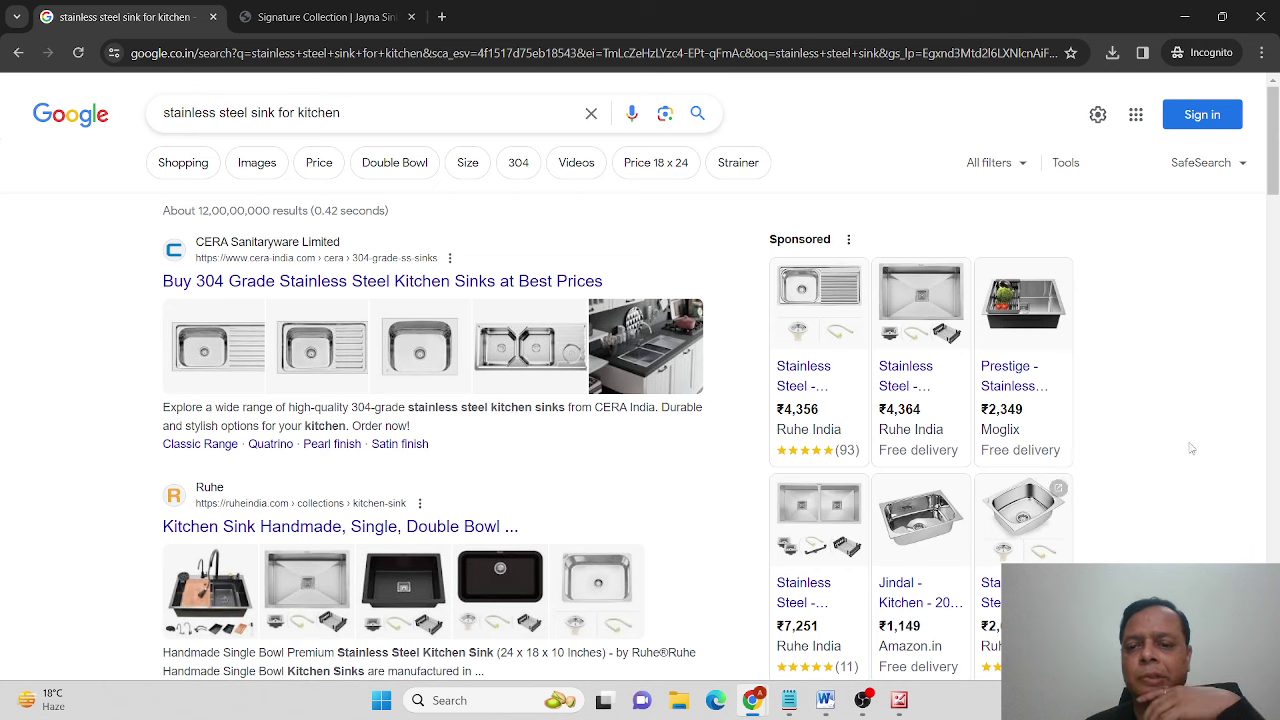
# Step: Examine the search results, ads and related searches for kitchen sink headline wording
pyautogui.scroll(-5, 1262, 410)
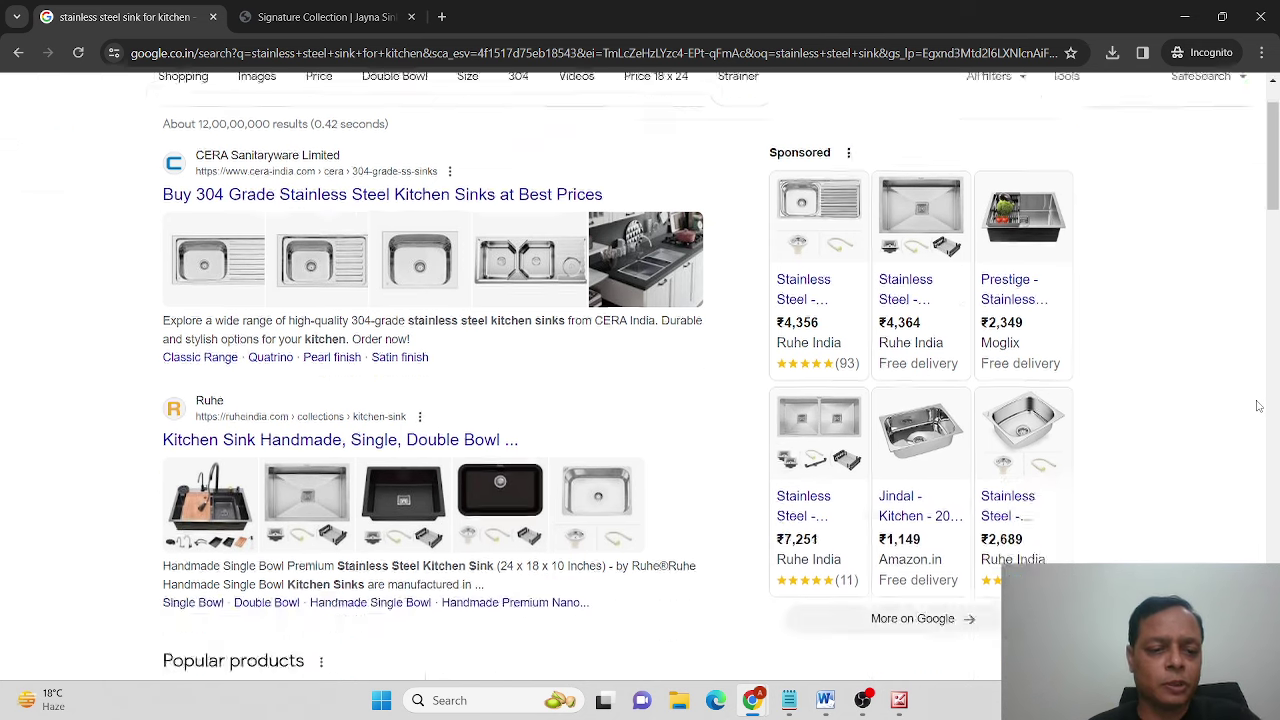
pyautogui.scroll(-12, 1259, 406)
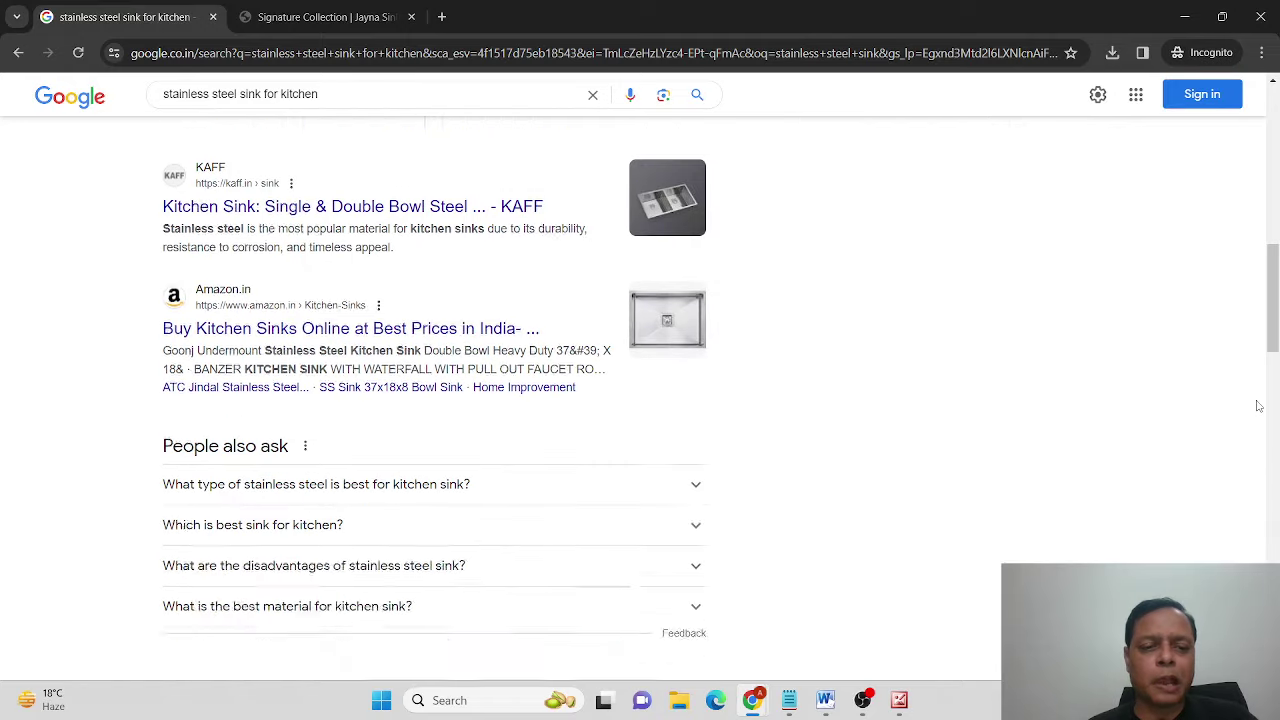
pyautogui.scroll(-8, 1259, 406)
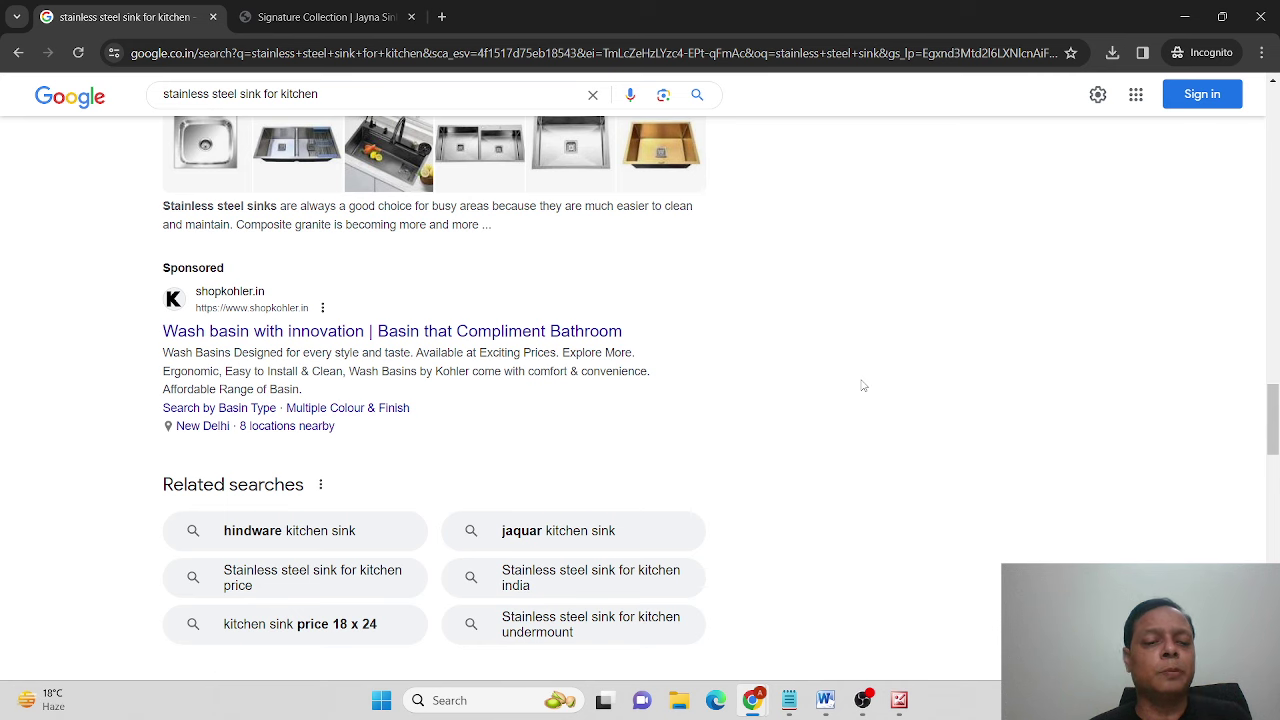
pyautogui.scroll(-2, 863, 385)
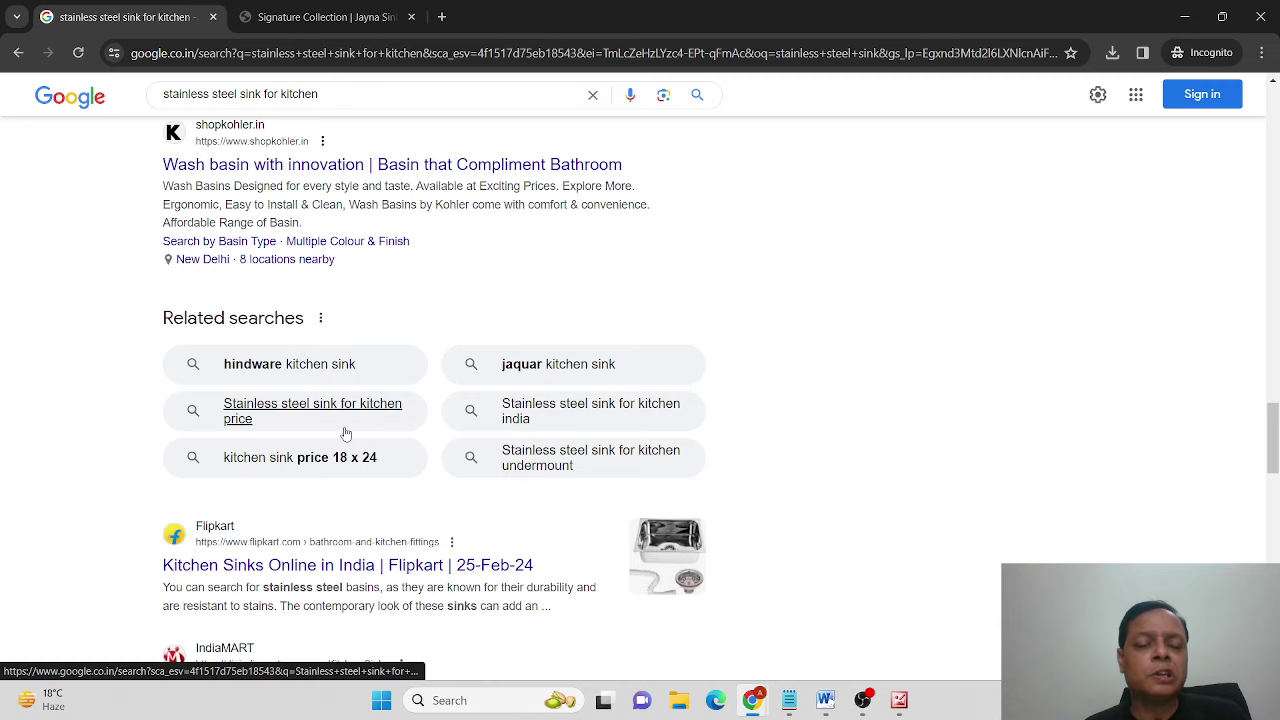
pyautogui.scroll(-5, 918, 430)
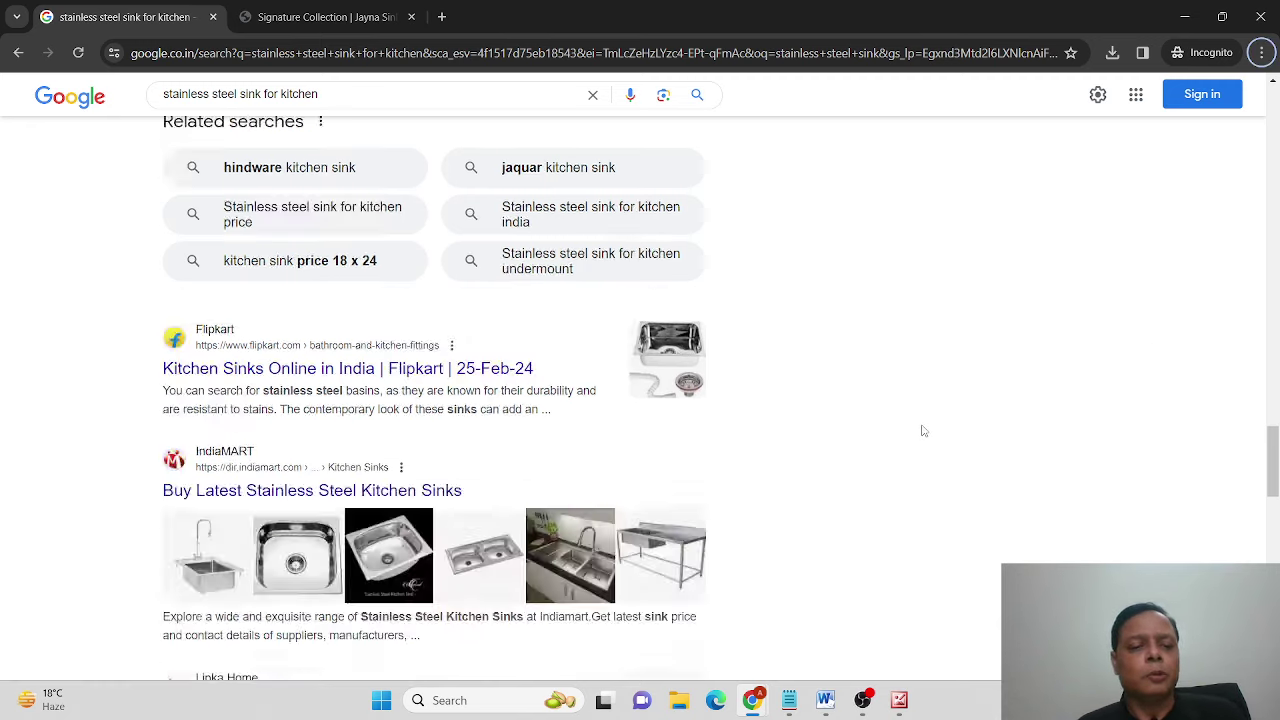
pyautogui.scroll(5, 920, 428)
pyautogui.scroll(5, 924, 429)
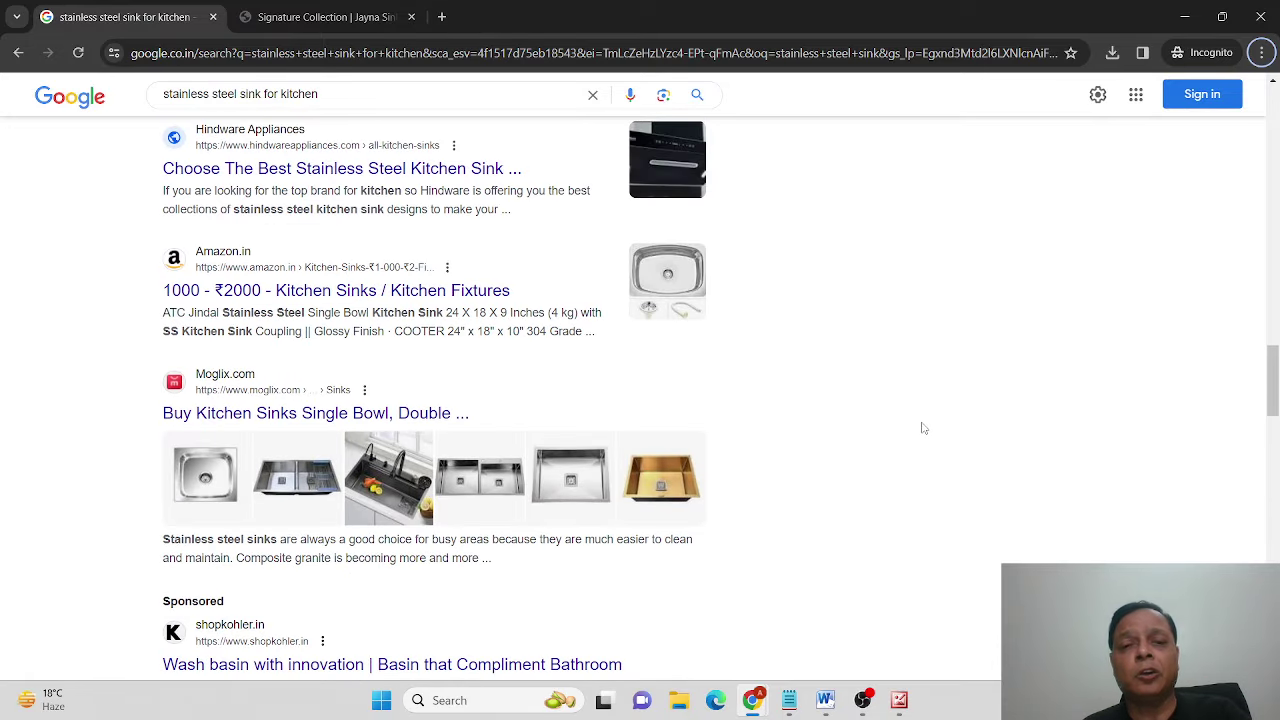
# Step: Return to the Google Ads campaign and set the first headline to "Stainless Steel Kitchen Sink"
pyautogui.hotkey('alt', 'Tab')
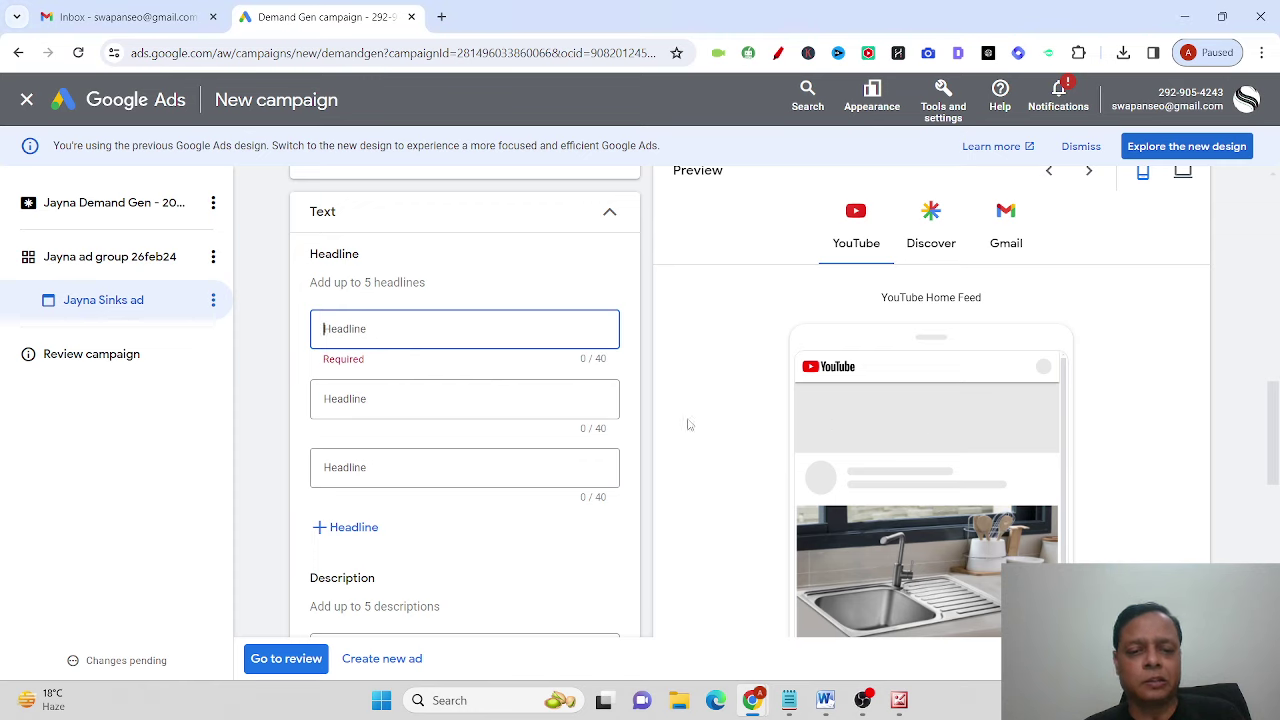
pyautogui.write('St')
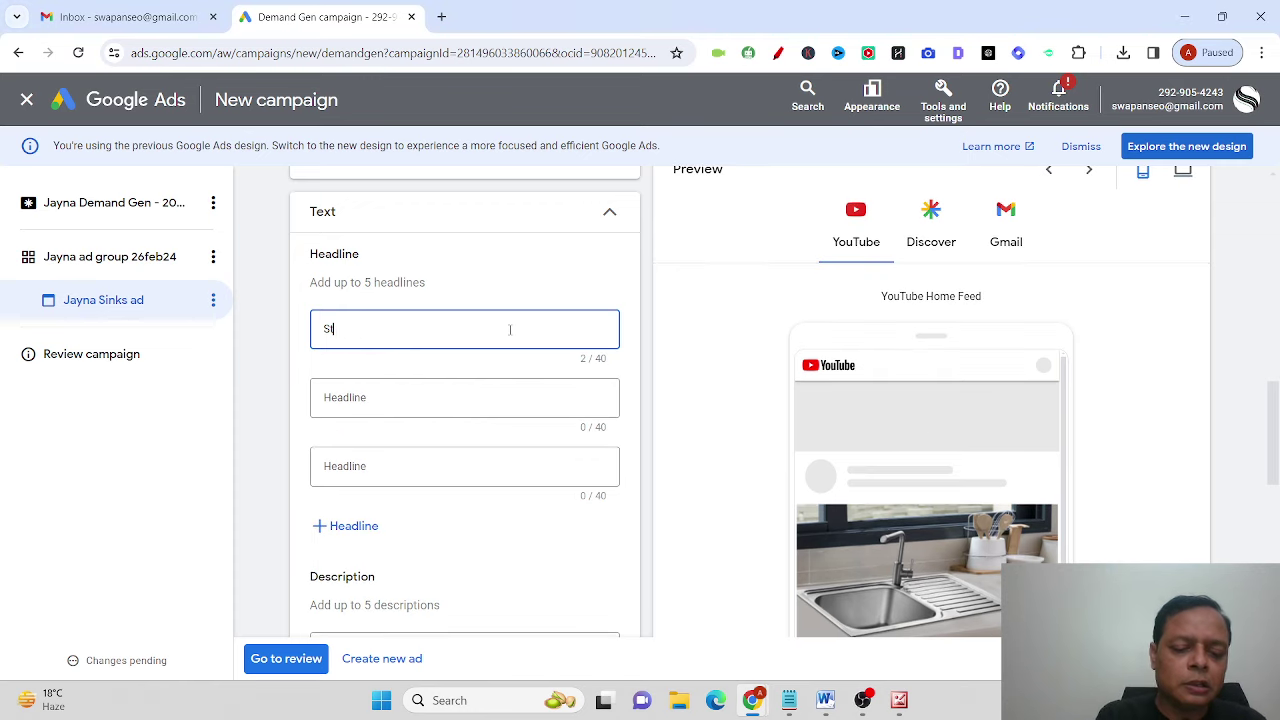
pyautogui.write('ainless ')
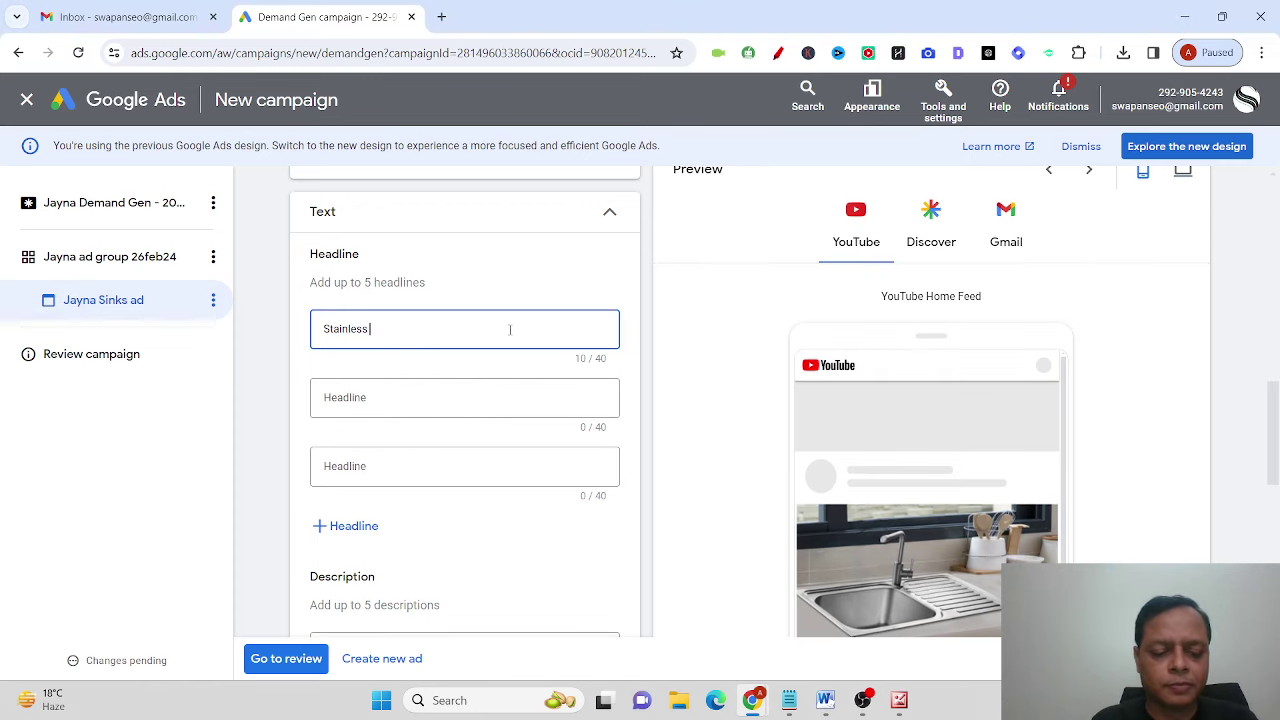
pyautogui.write('St')
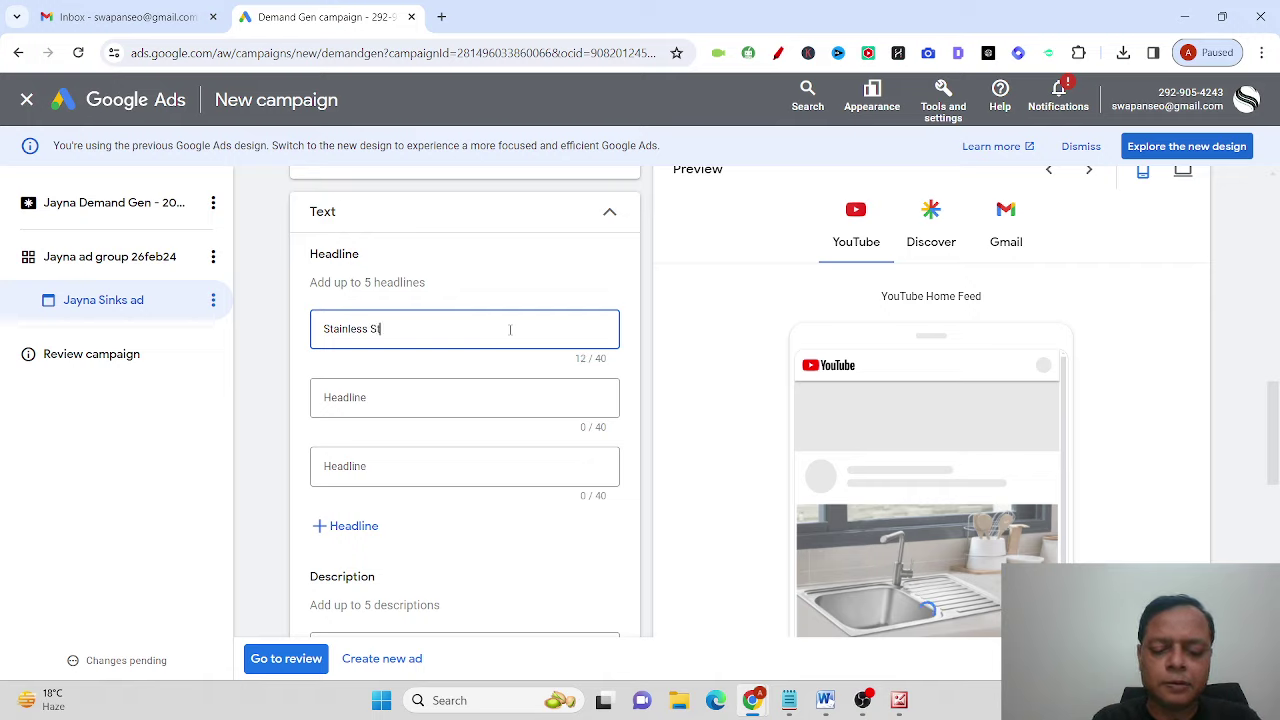
pyautogui.write('eel Ki')
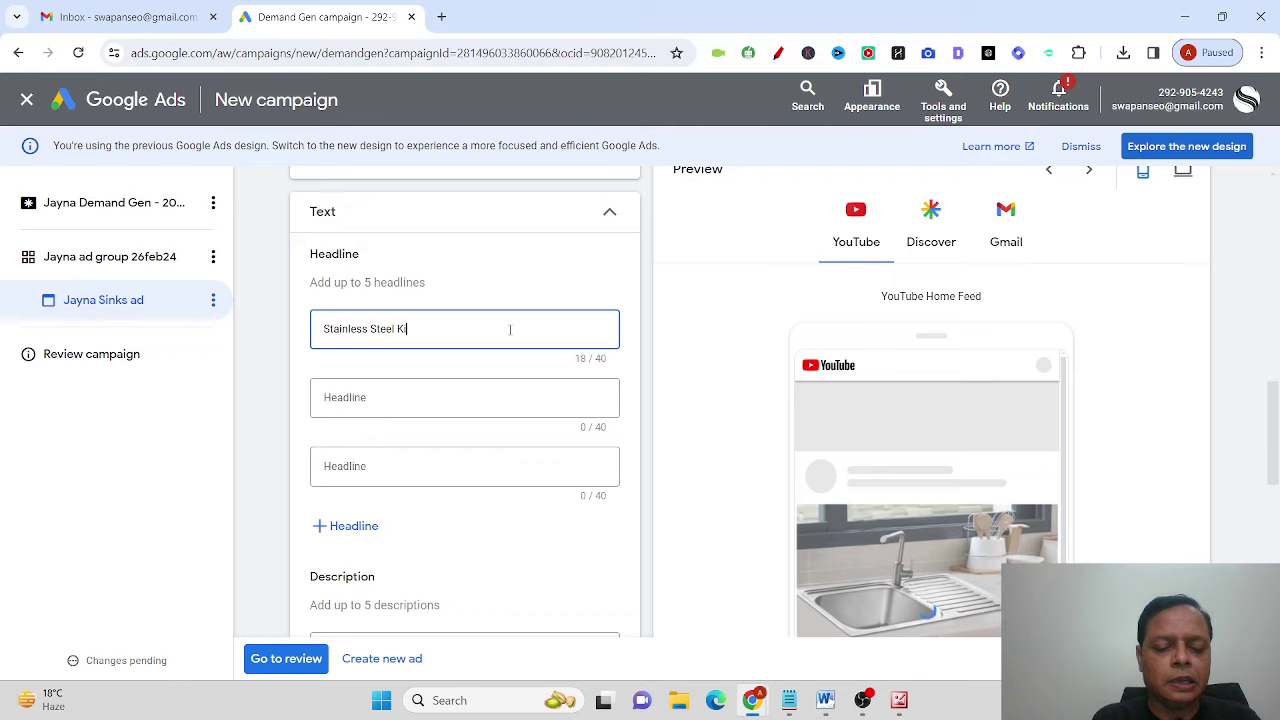
pyautogui.write('tchen ')
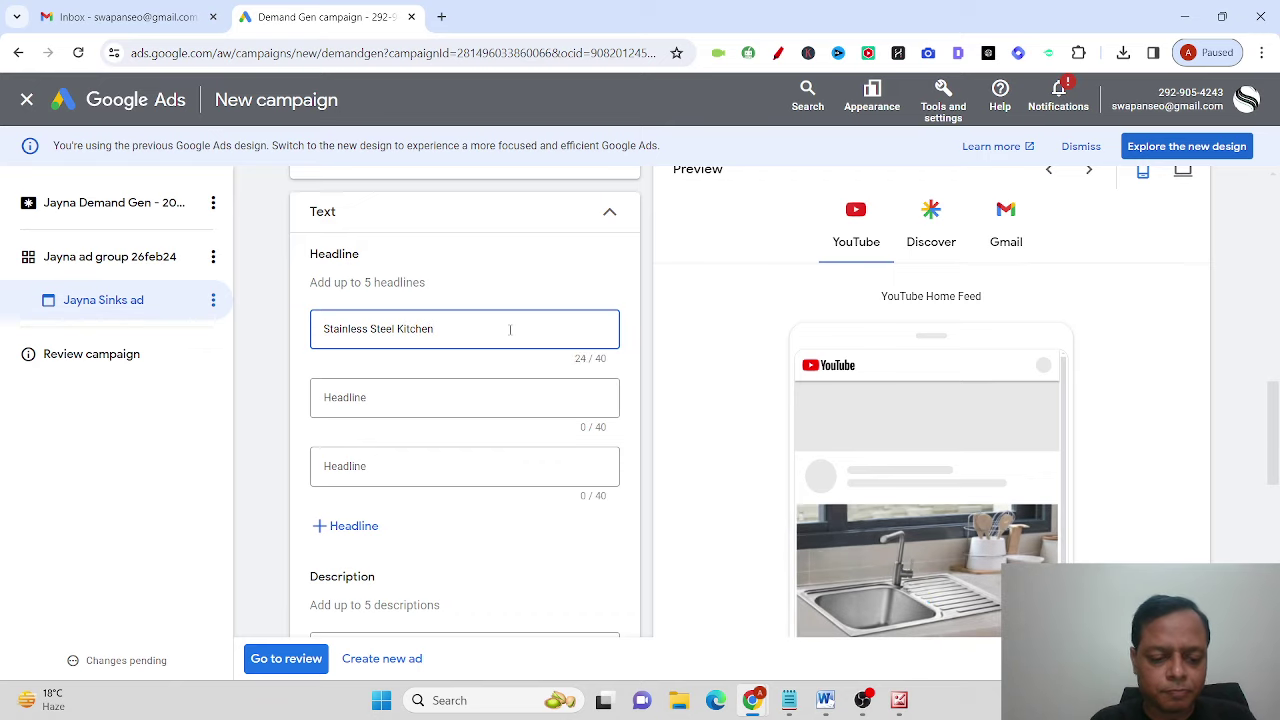
pyautogui.write('Sink')
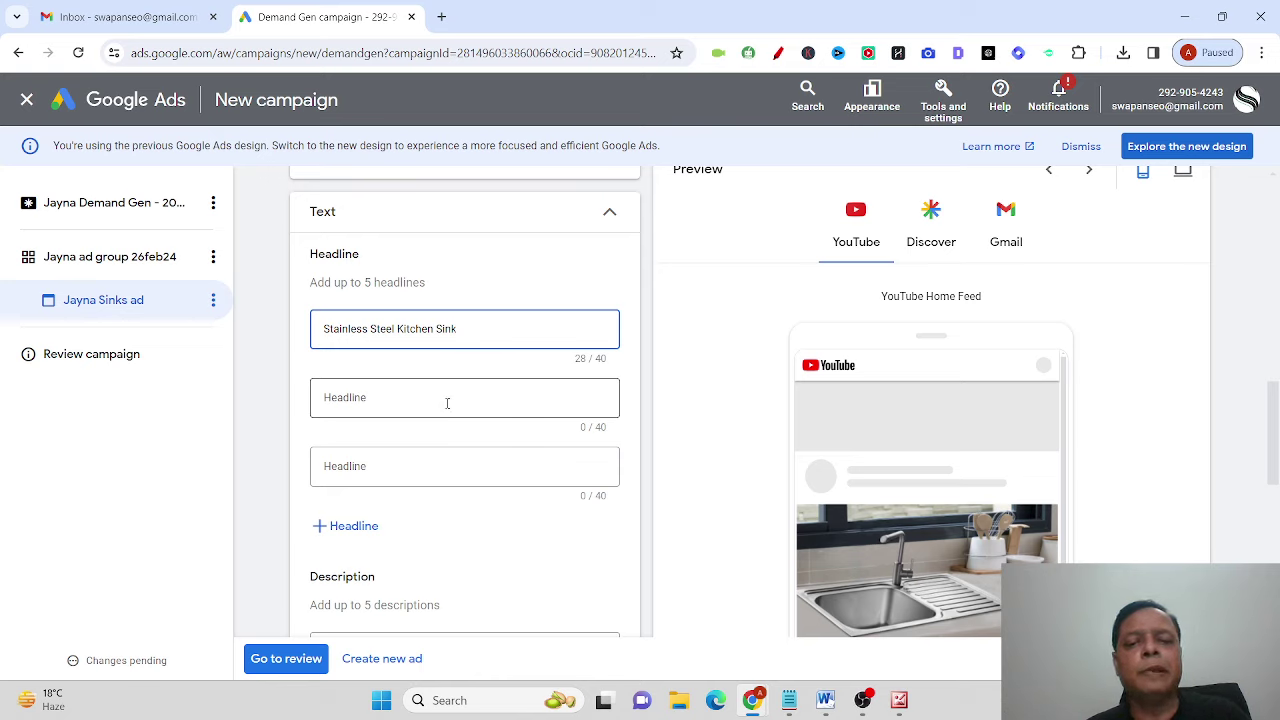
pyautogui.click(447, 403)
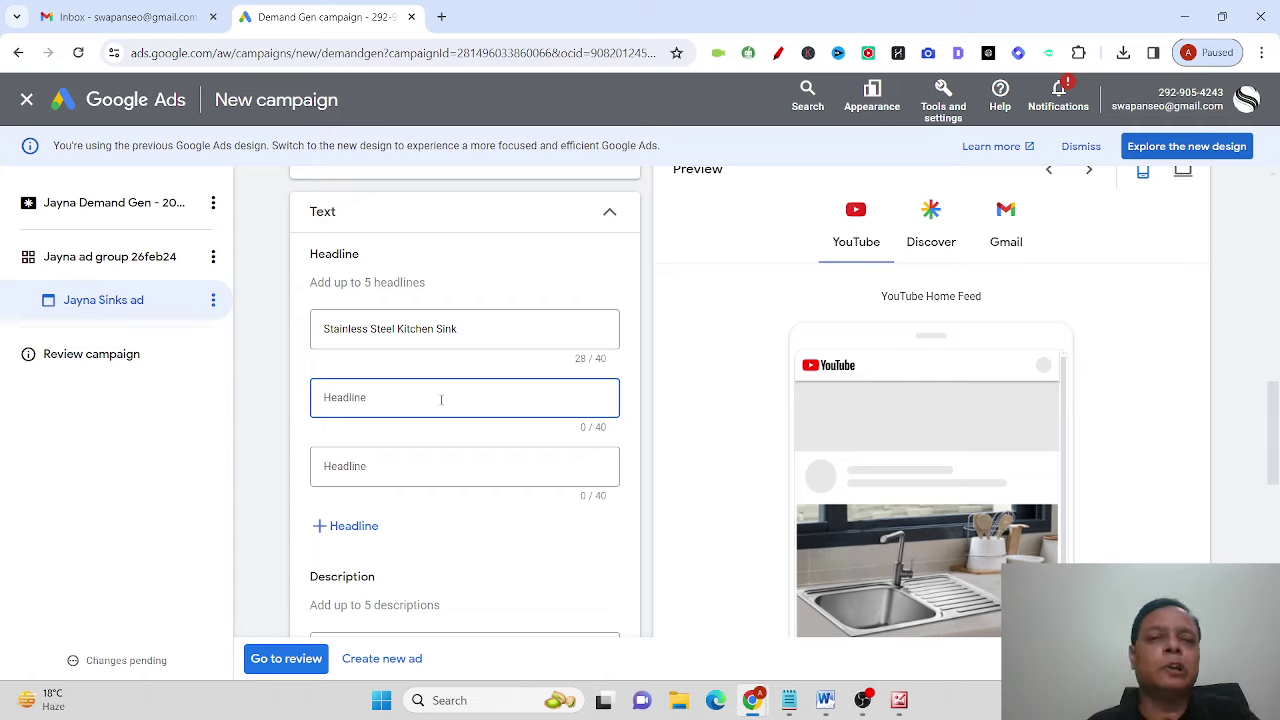
# Step: Open ChatGPT in a new browser tab and log in with the saved account e-mail and password
pyautogui.click(441, 17)
pyautogui.write('chat')
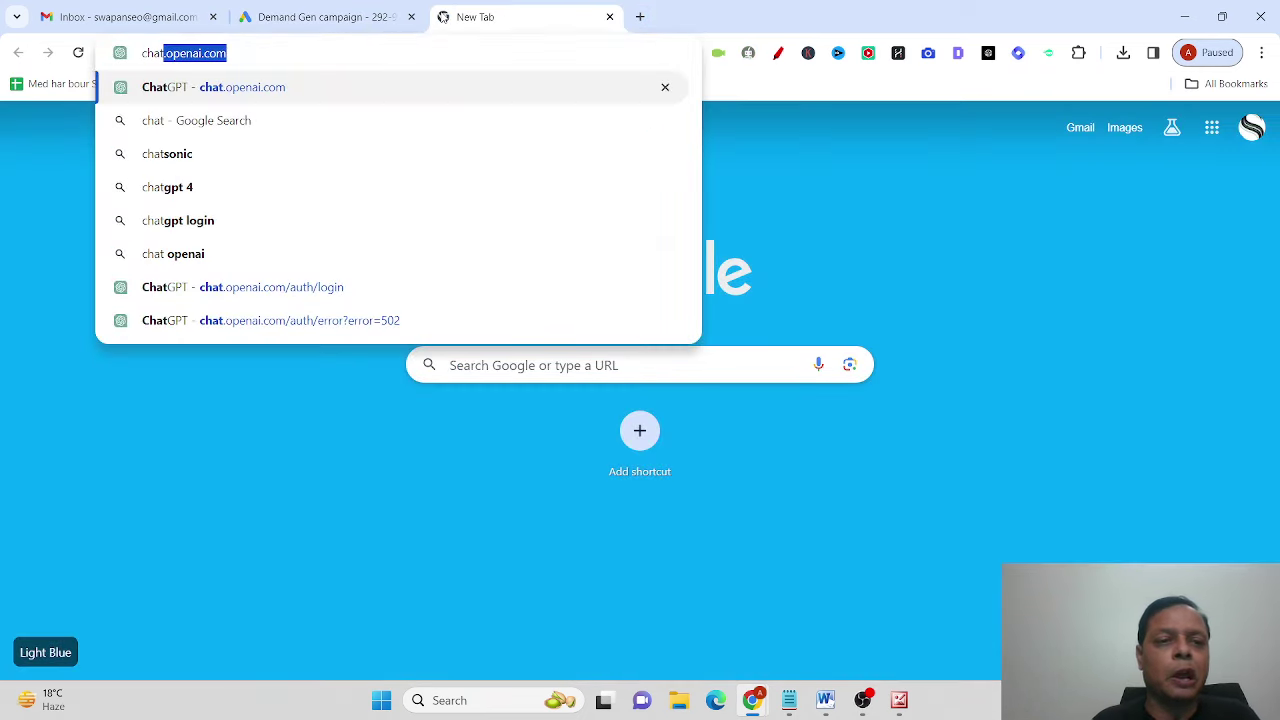
pyautogui.press('Return')
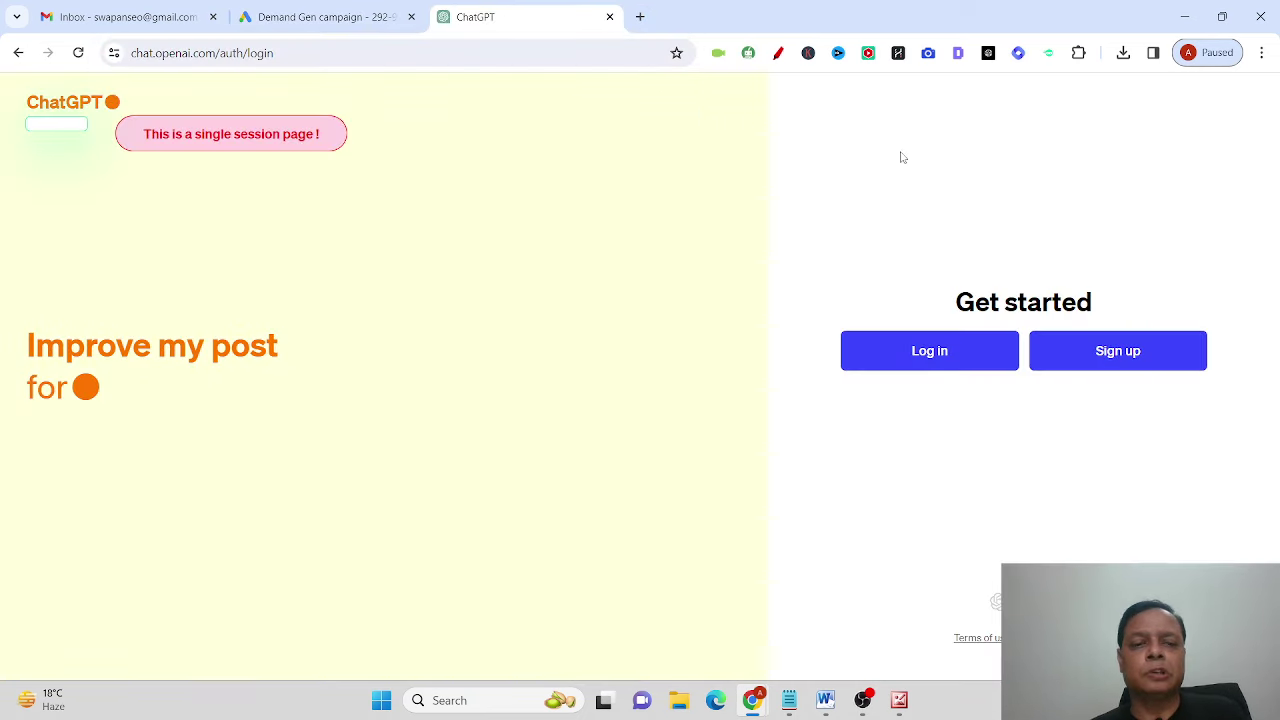
pyautogui.click(907, 348)
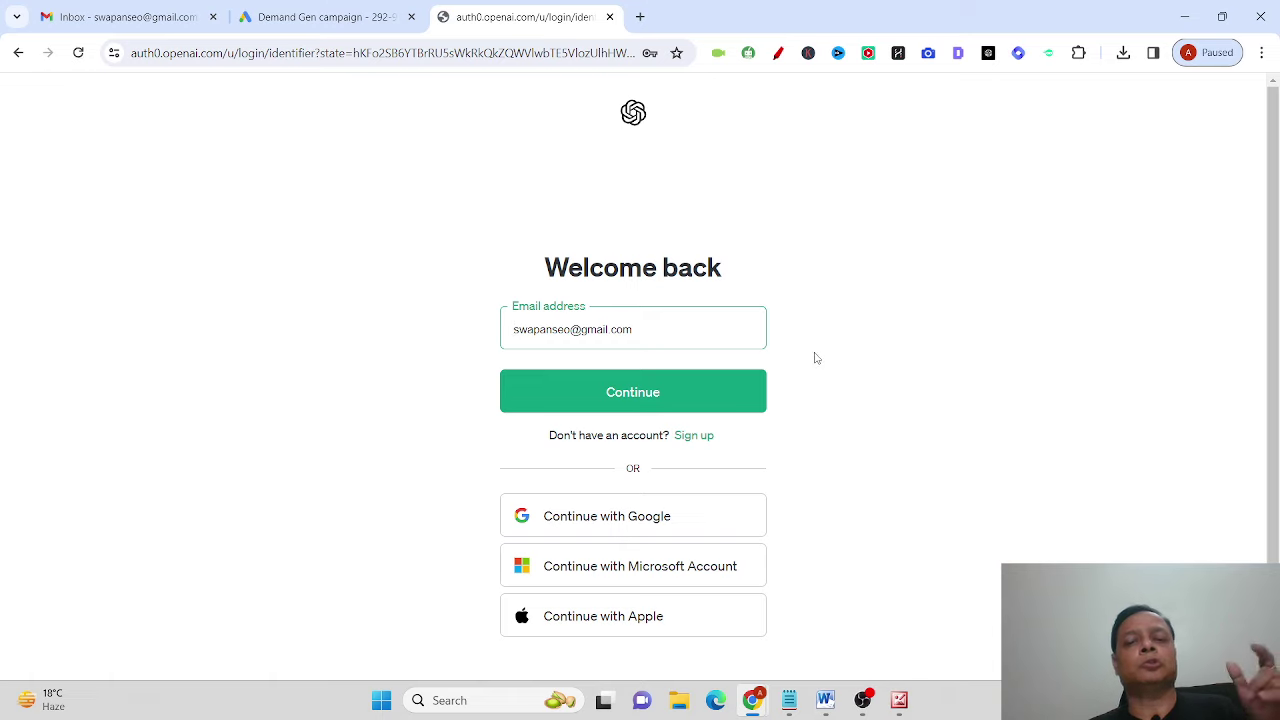
pyautogui.click(670, 398)
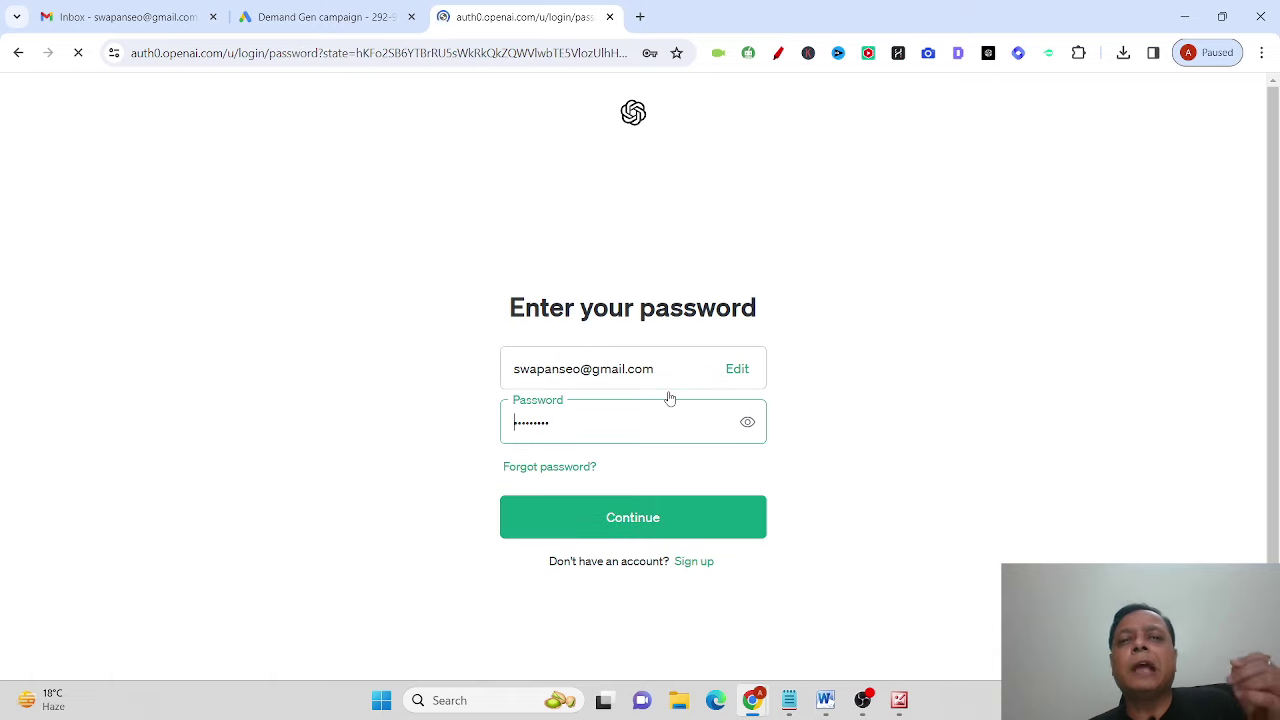
pyautogui.click(614, 508)
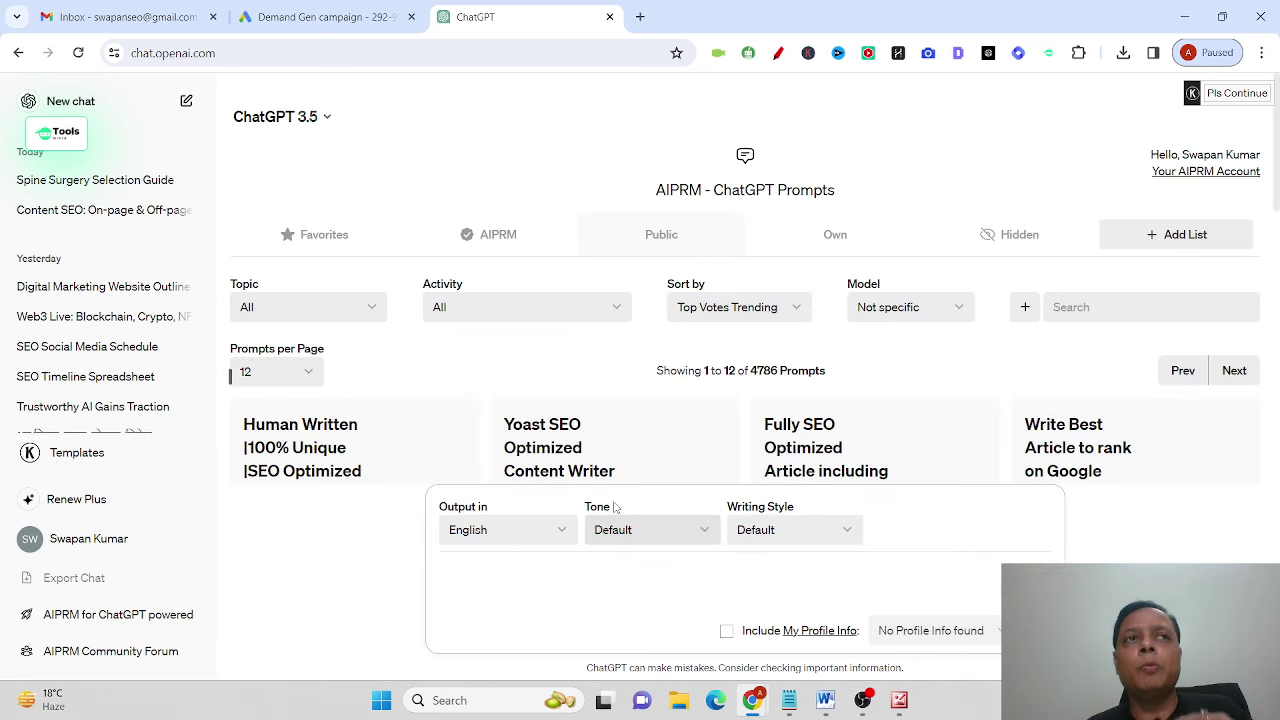
# Step: Search the public AIPRM prompts for "google ad" and select the Google Ads Headlines & Descriptions prompt
pyautogui.click(1060, 307)
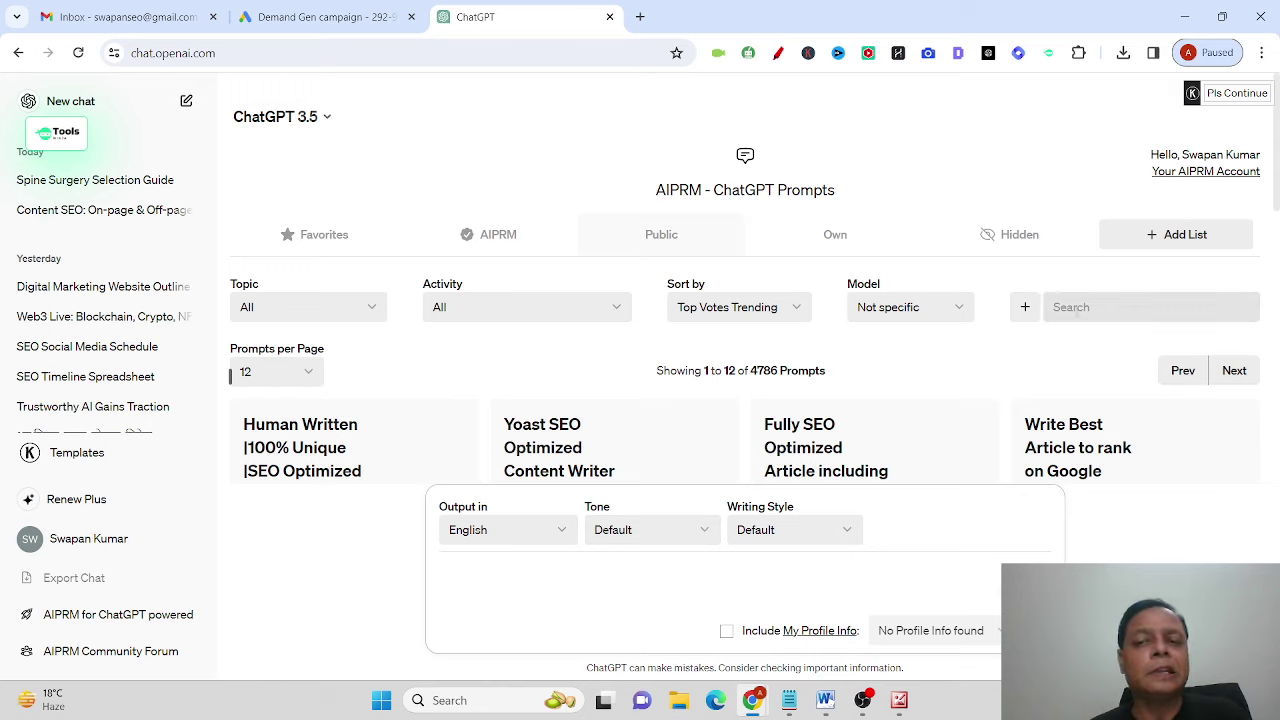
pyautogui.write('gogo')
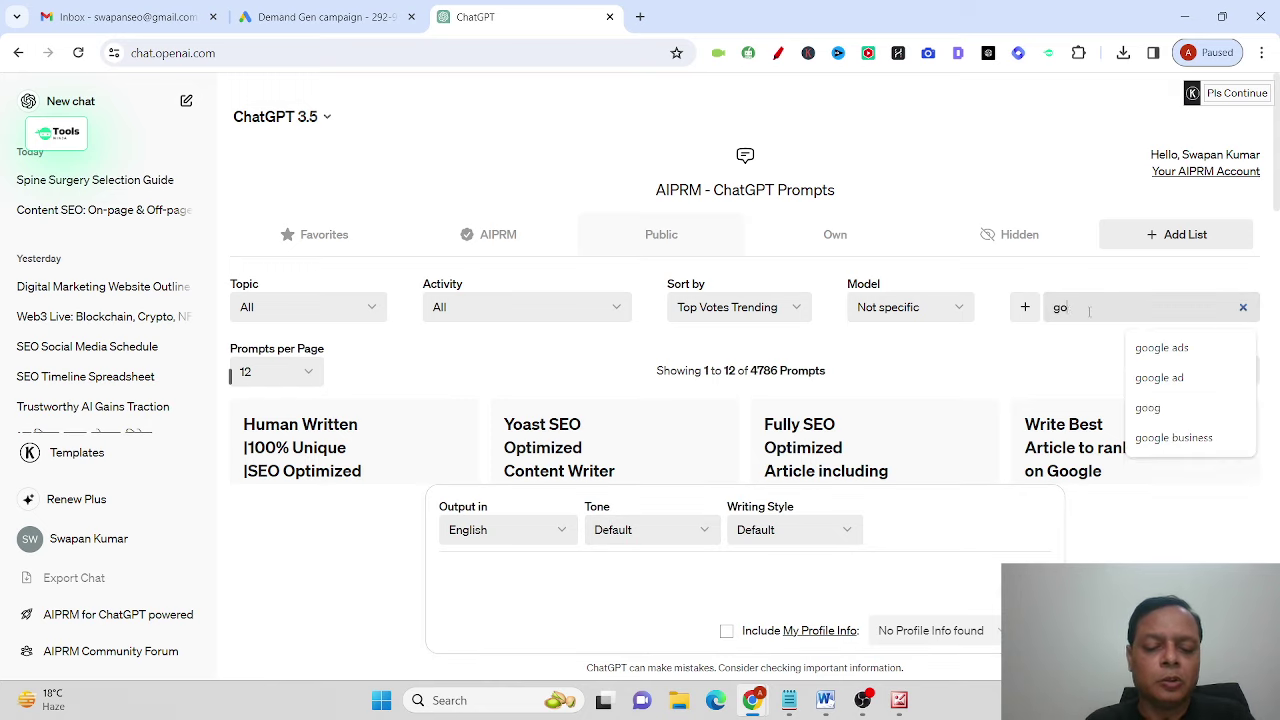
pyautogui.press('BackSpace')
pyautogui.press('BackSpace')
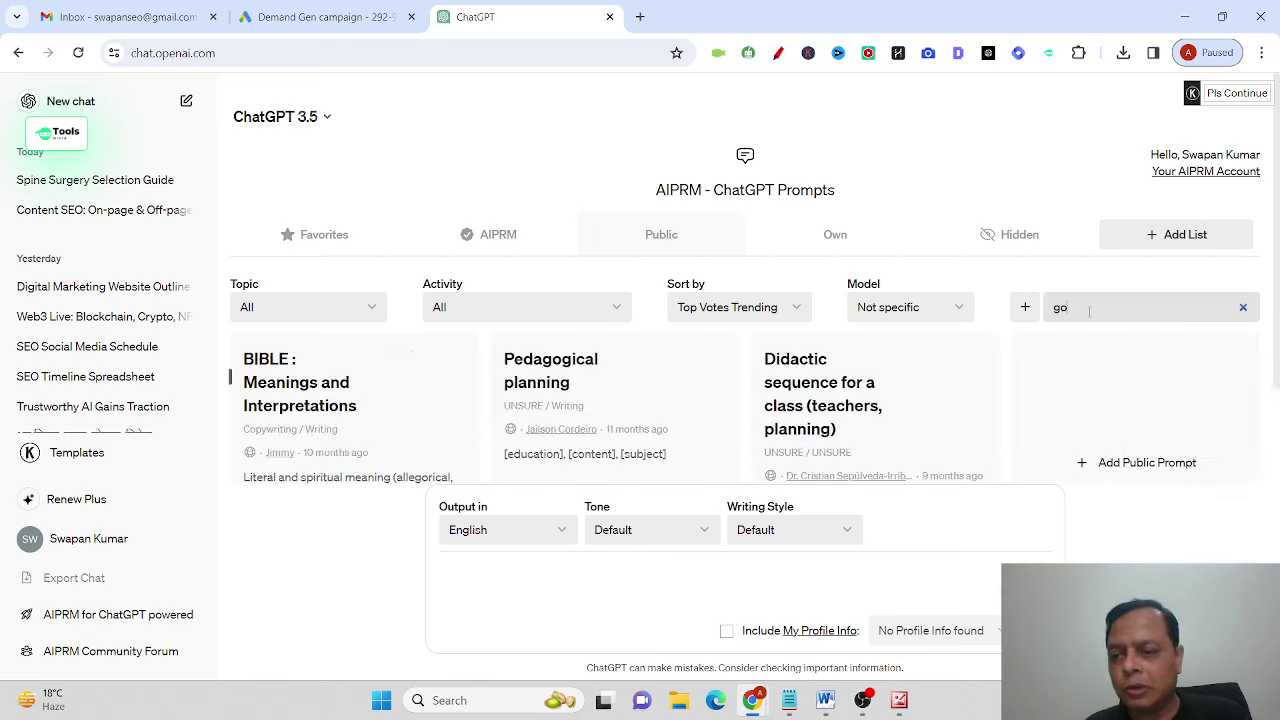
pyautogui.write('ogle ad')
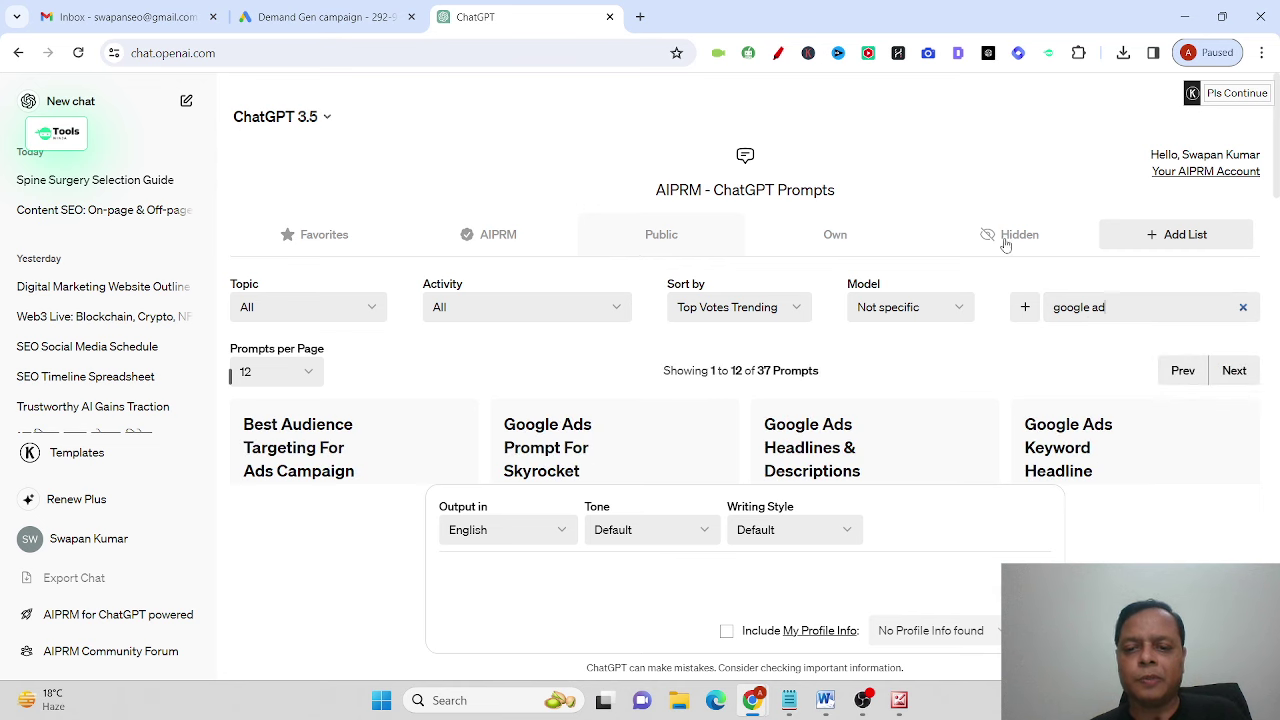
pyautogui.scroll(-2, 820, 283)
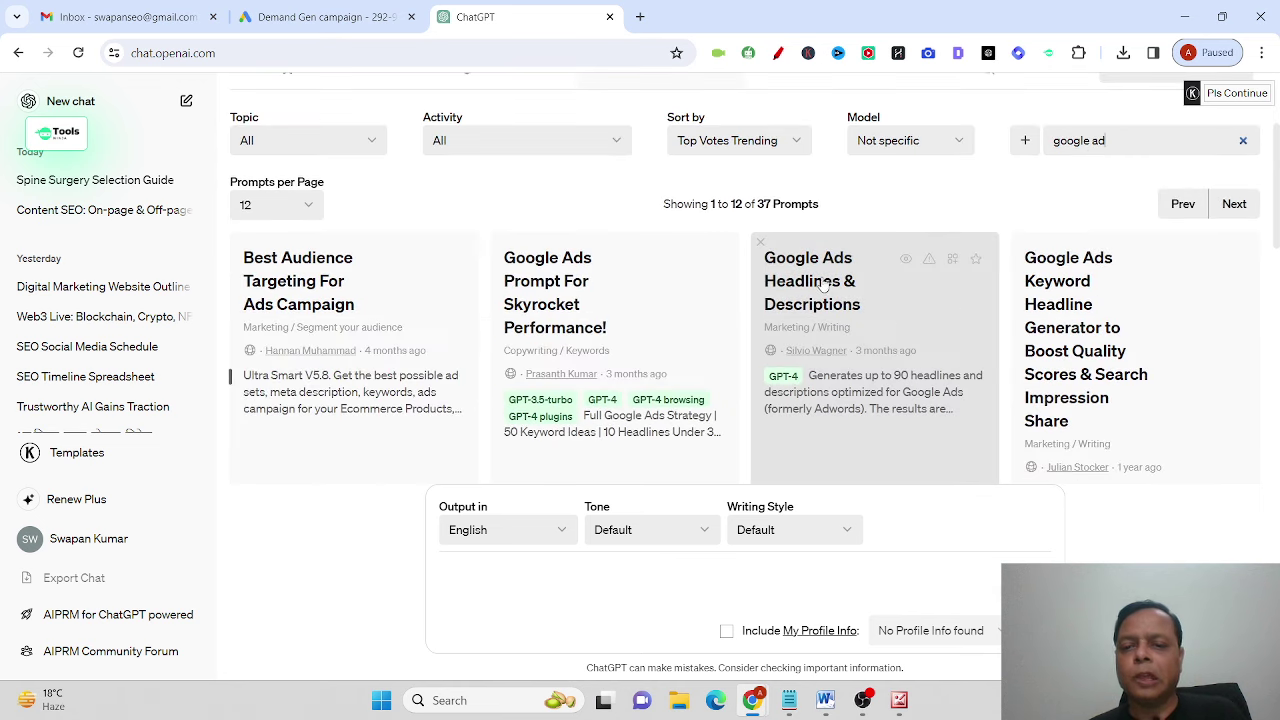
pyautogui.click(822, 284)
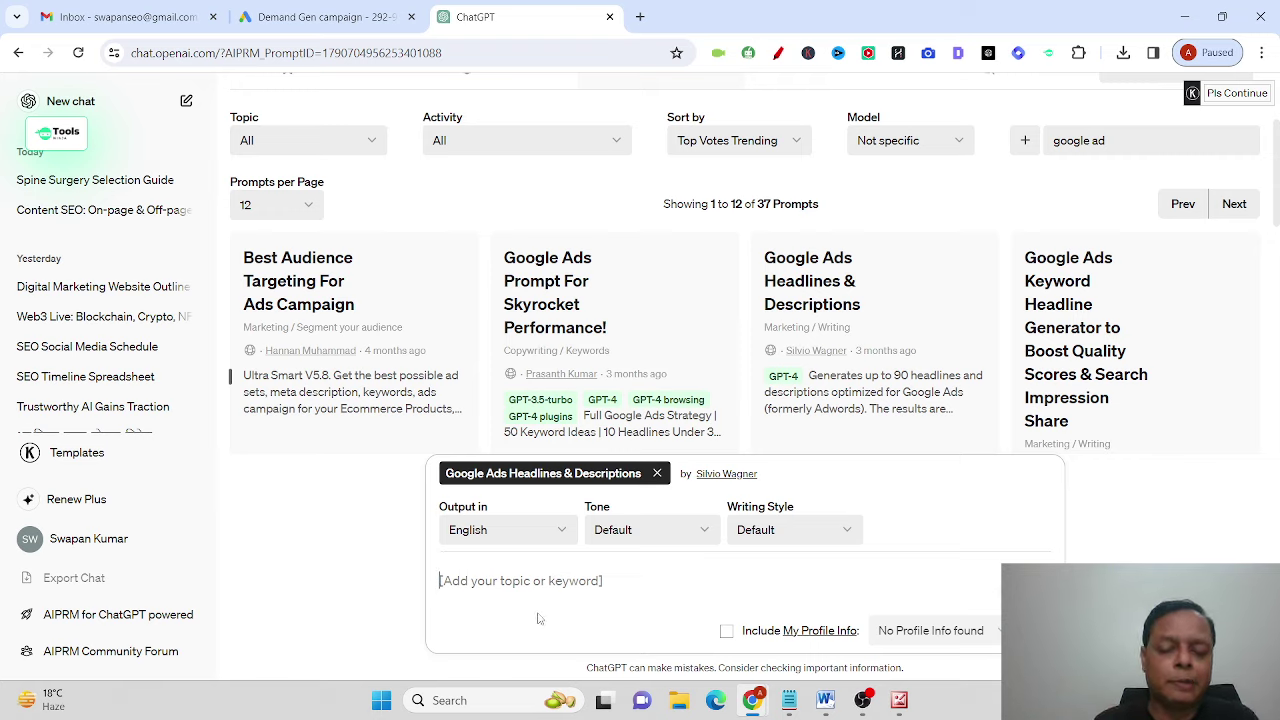
# Step: Generate headlines and descriptions with the selected prompt for the topic "stainless stell kitrchen sink"
pyautogui.write('stainle')
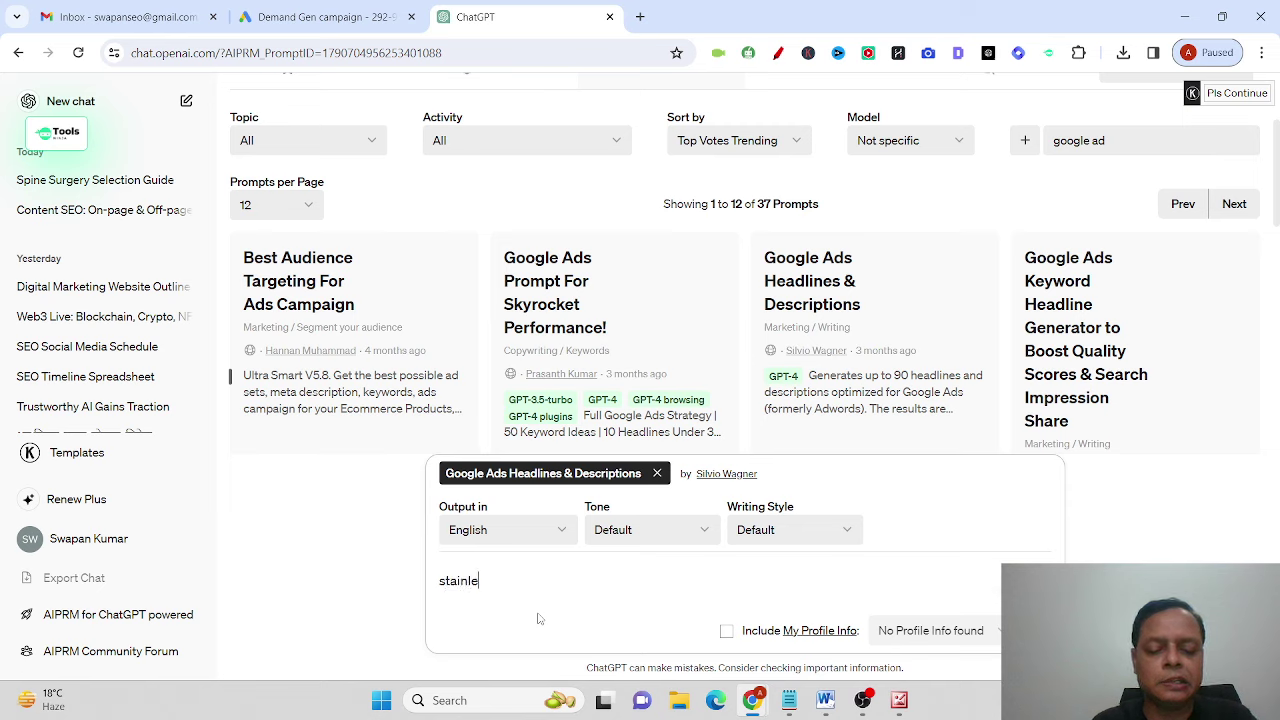
pyautogui.write('ss stell k')
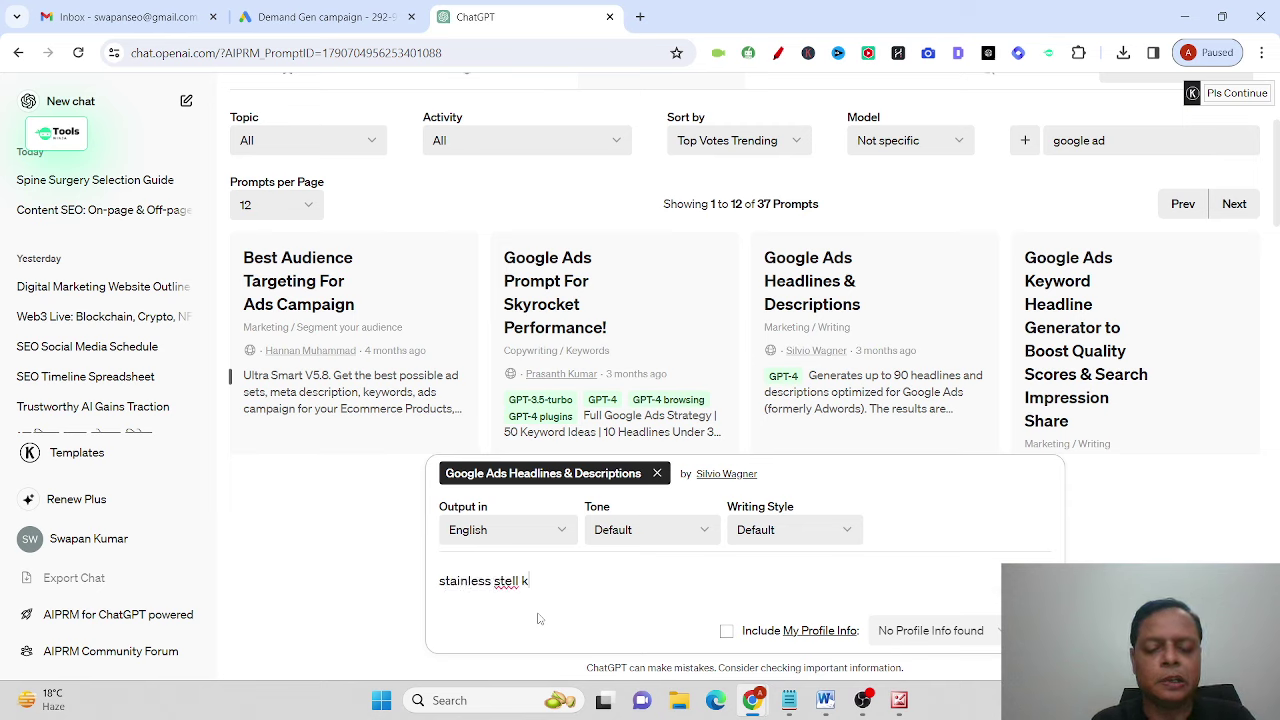
pyautogui.write('itrchen s')
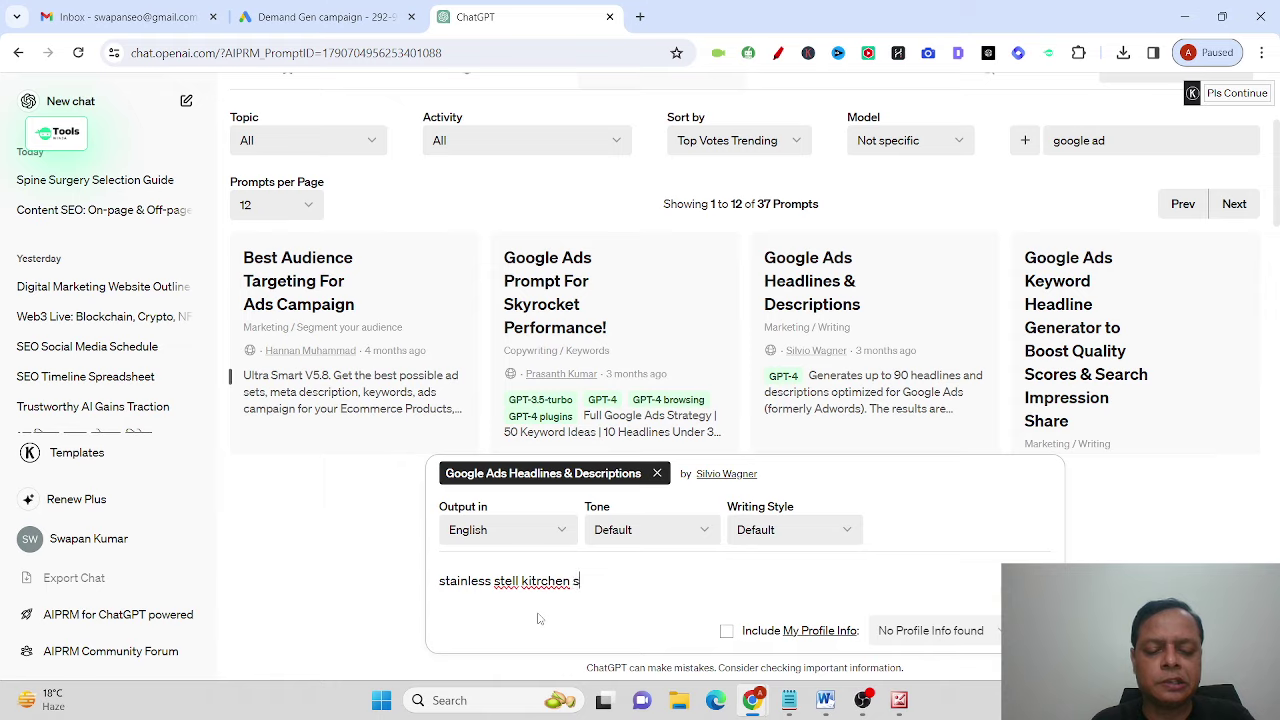
pyautogui.write('ink')
pyautogui.press('Return')
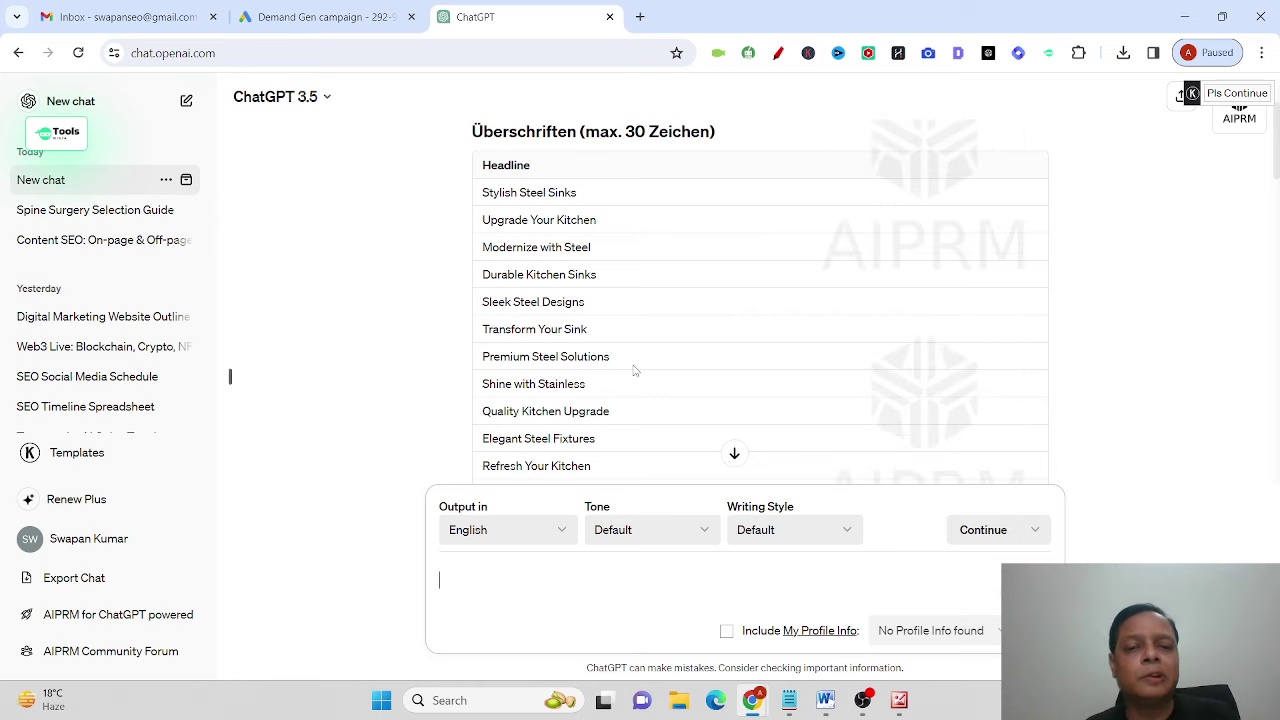
# Step: Review the generated headlines and descriptions in ChatGPT for lines that suit the sink ad
pyautogui.scroll(-3, 739, 312)
pyautogui.scroll(-10, 739, 312)
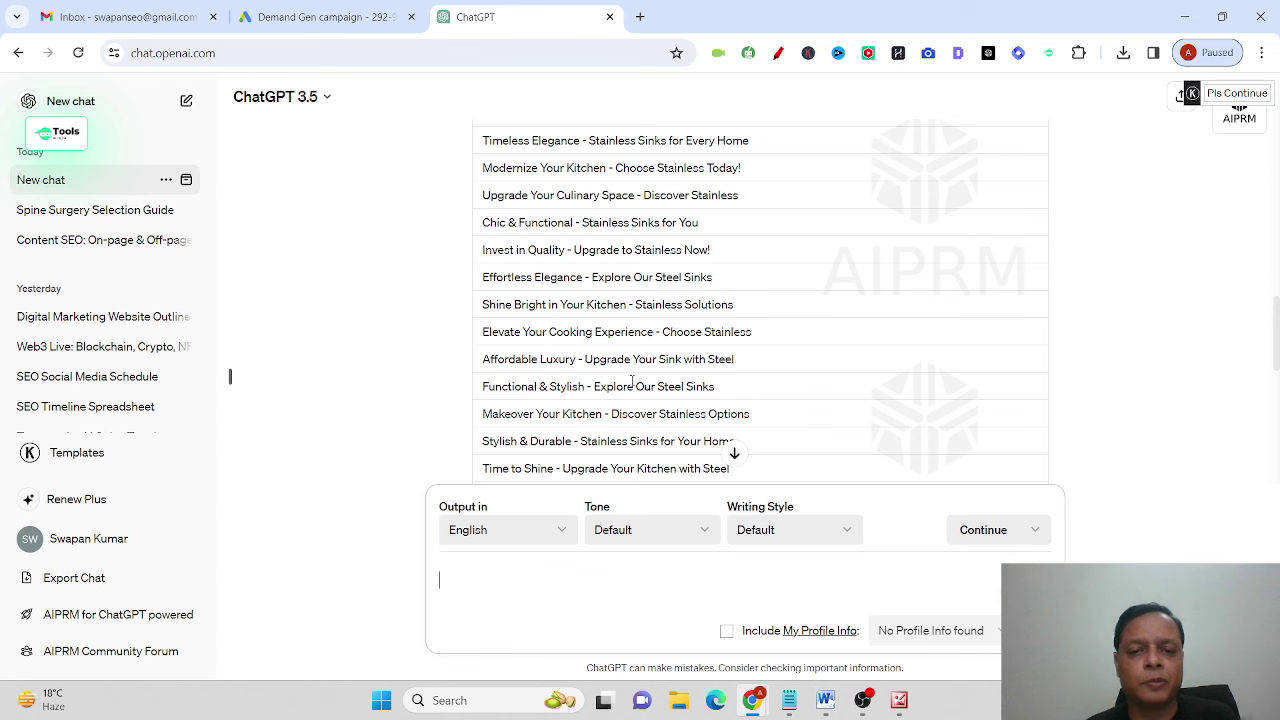
pyautogui.scroll(-8, 632, 381)
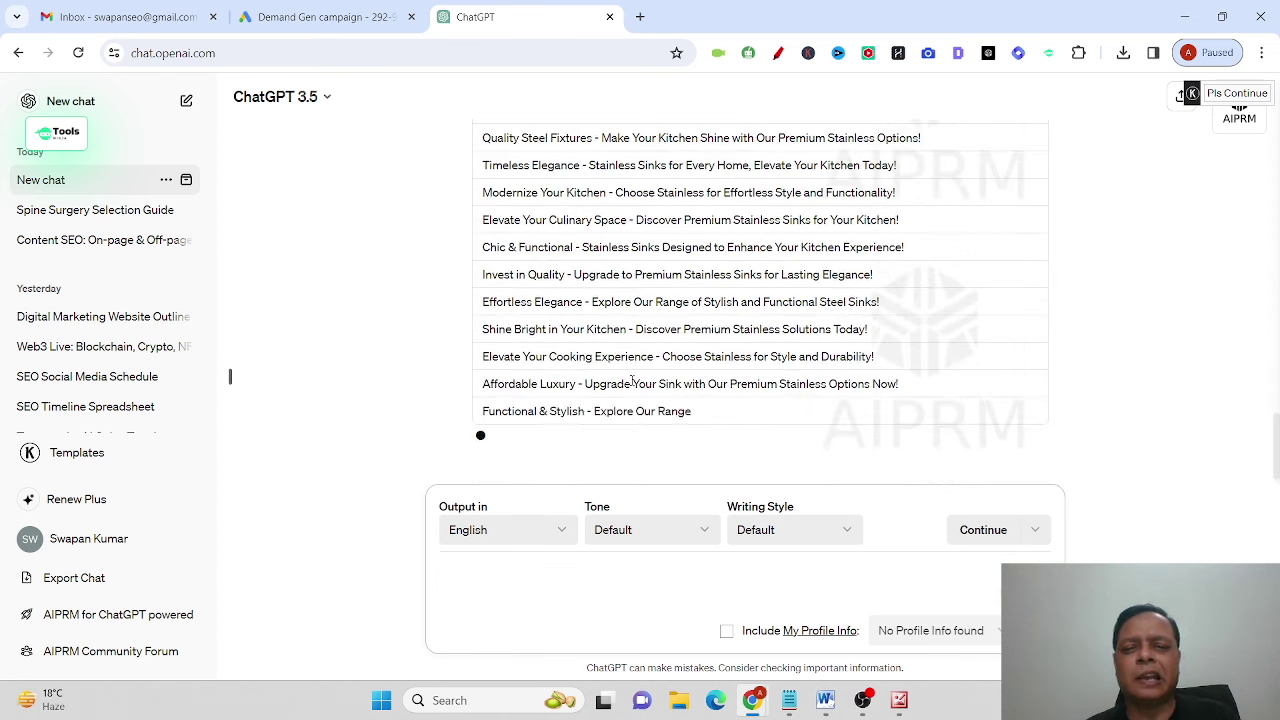
pyautogui.scroll(4, 631, 381)
pyautogui.scroll(3, 631, 381)
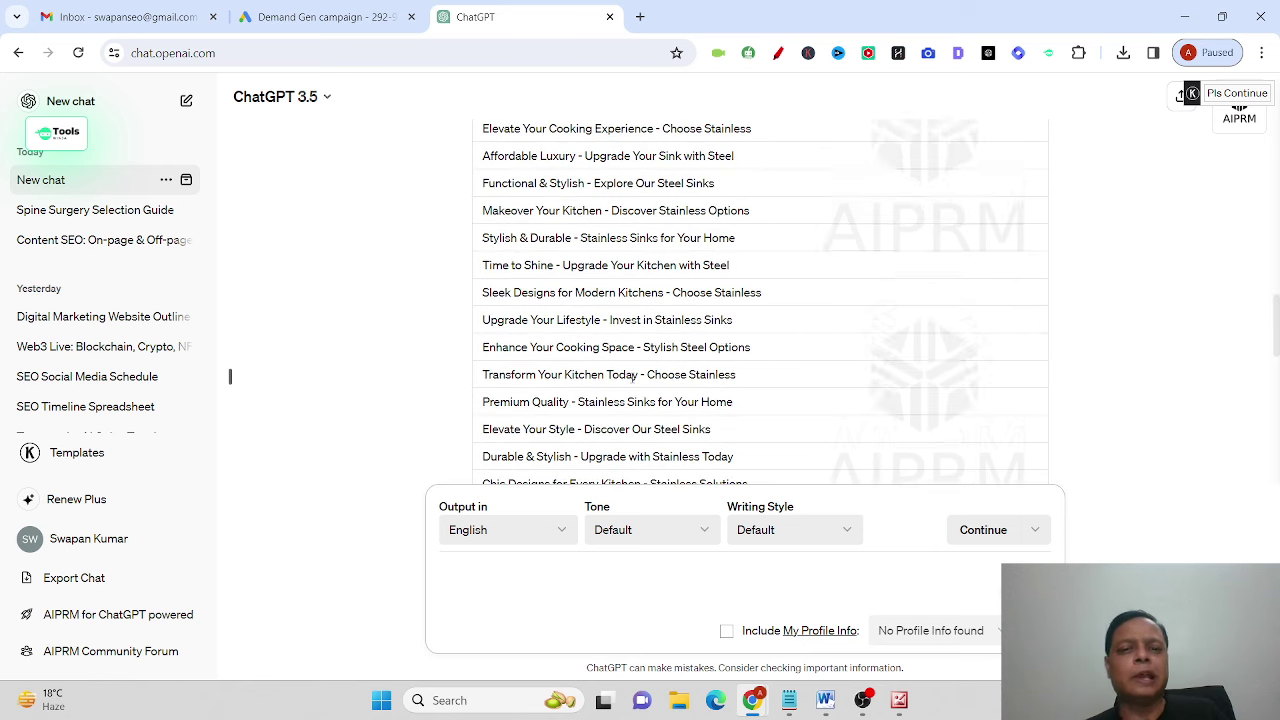
pyautogui.scroll(3, 617, 352)
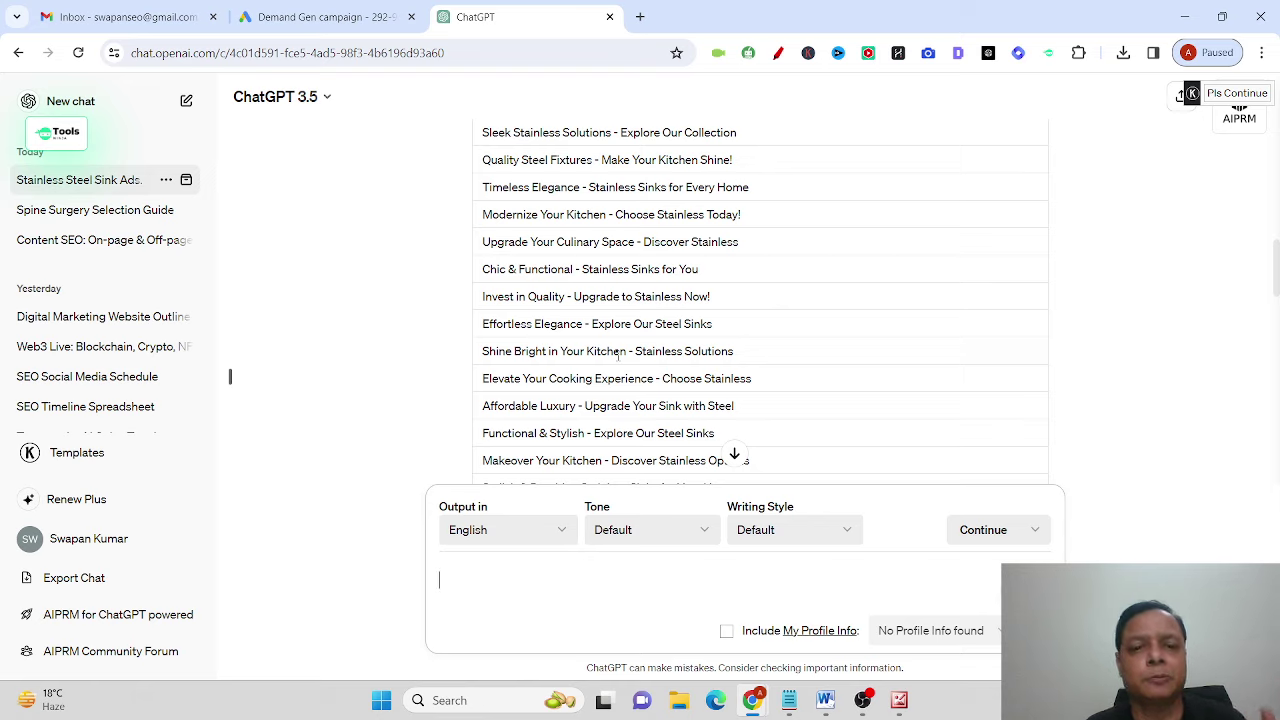
pyautogui.scroll(1, 582, 345)
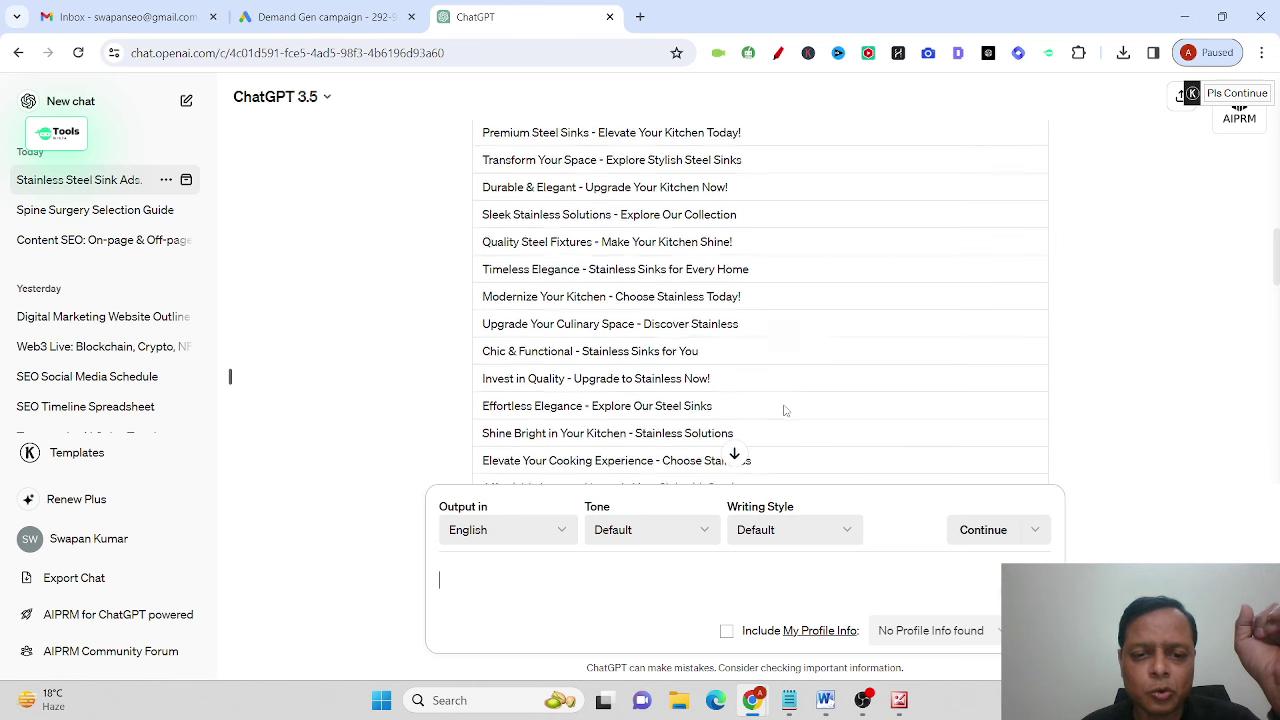
pyautogui.scroll(-1, 733, 412)
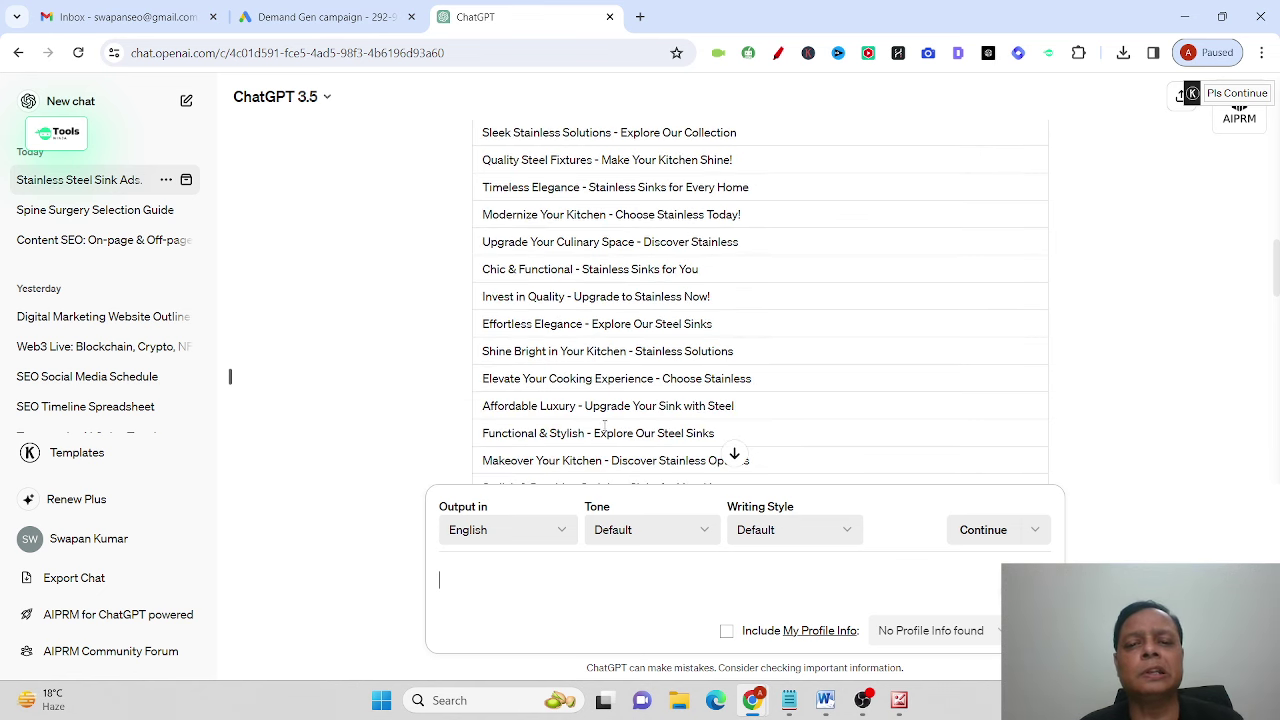
pyautogui.scroll(1, 600, 410)
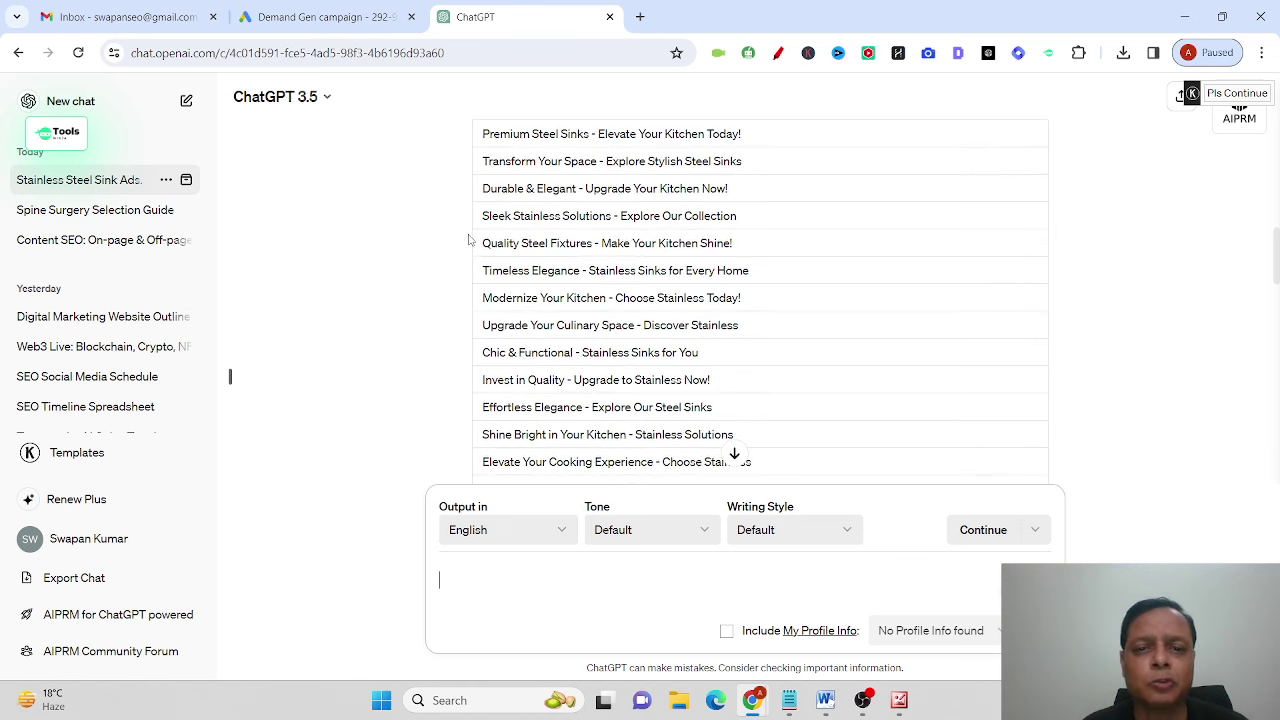
# Step: Copy "Sleek Stainless Solutions - Explore Our Collection" from ChatGPT and replace the first headline in the Google Ads campaign with it
pyautogui.moveTo(482, 216); pyautogui.dragTo(751, 231)
pyautogui.hotkey('ctrl', 'c')
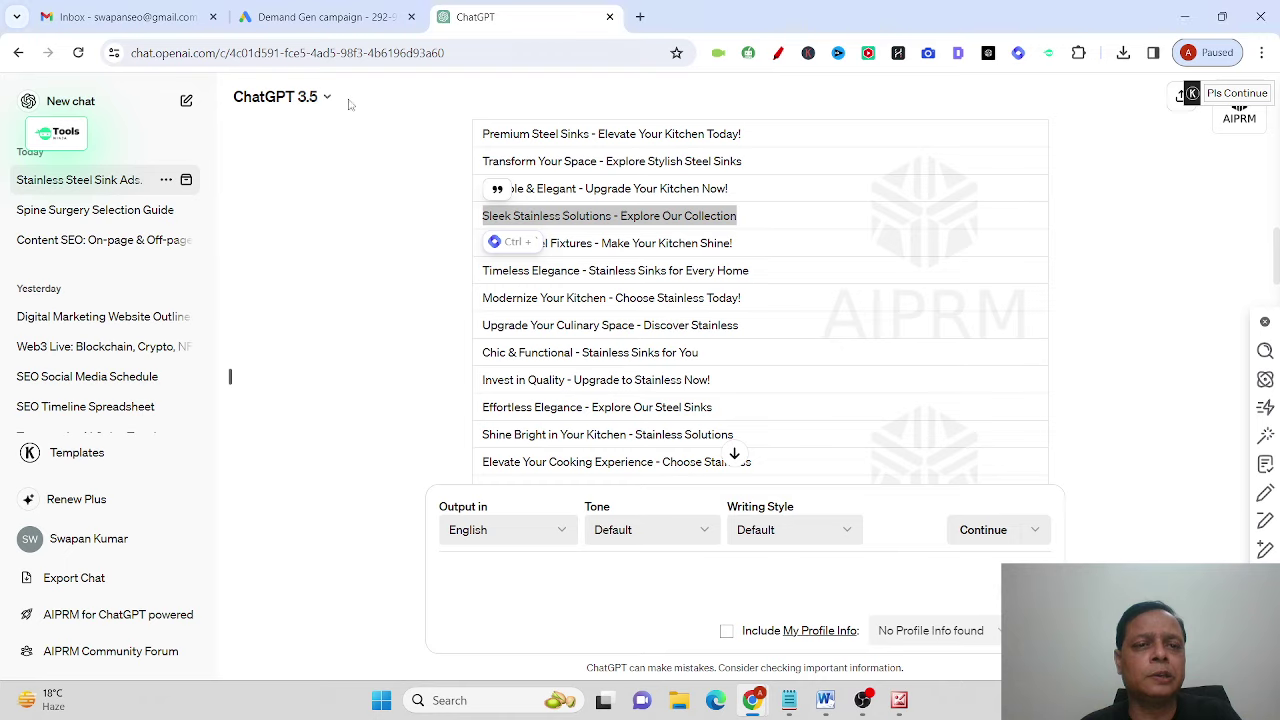
pyautogui.click(307, 8)
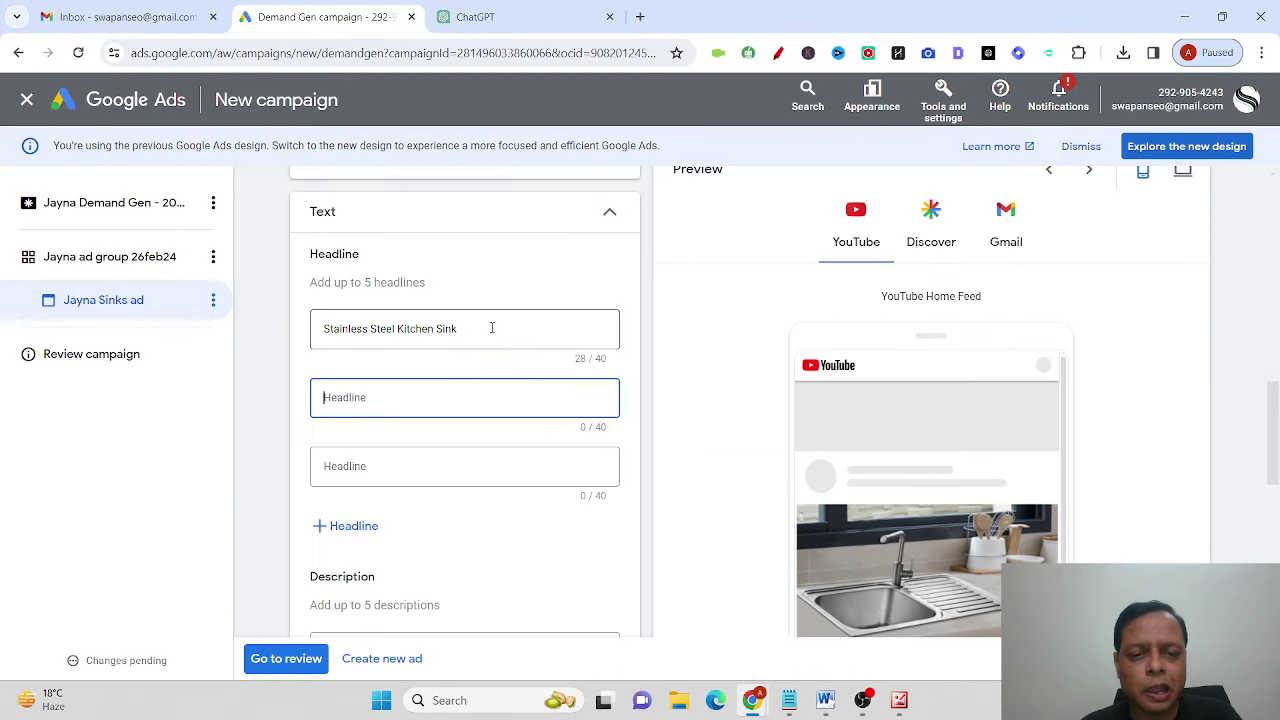
pyautogui.moveTo(491, 326); pyautogui.dragTo(30, 330)
pyautogui.hotkey('ctrl', 'v')
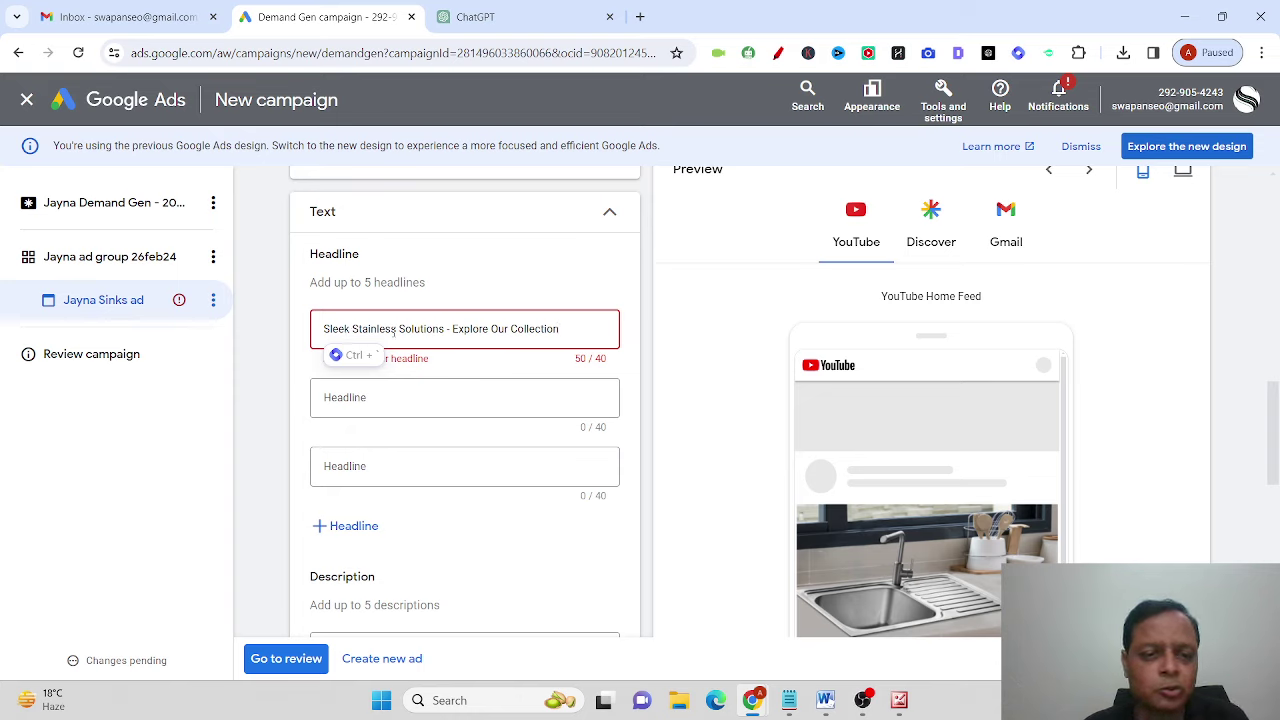
# Step: Shorten and reorder the first headline to read "Explore Our Sleek Stainless Collection"
pyautogui.moveTo(399, 330); pyautogui.dragTo(446, 333)
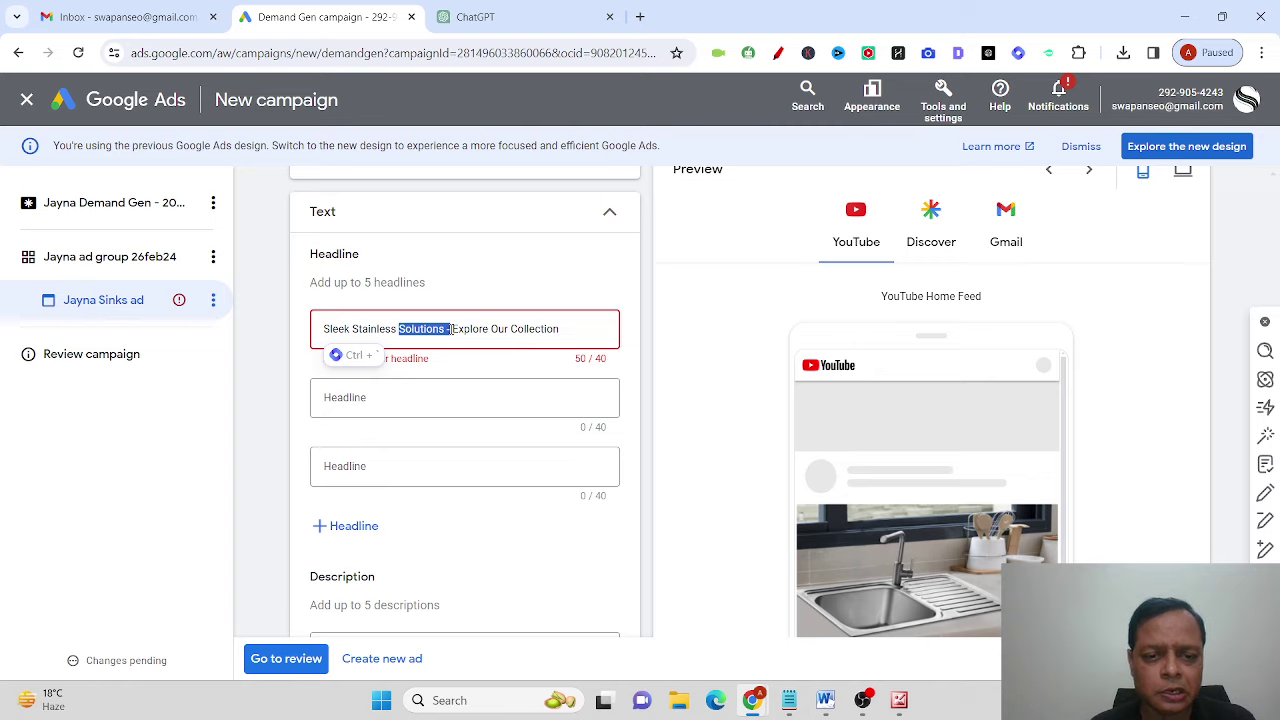
pyautogui.press('BackSpace')
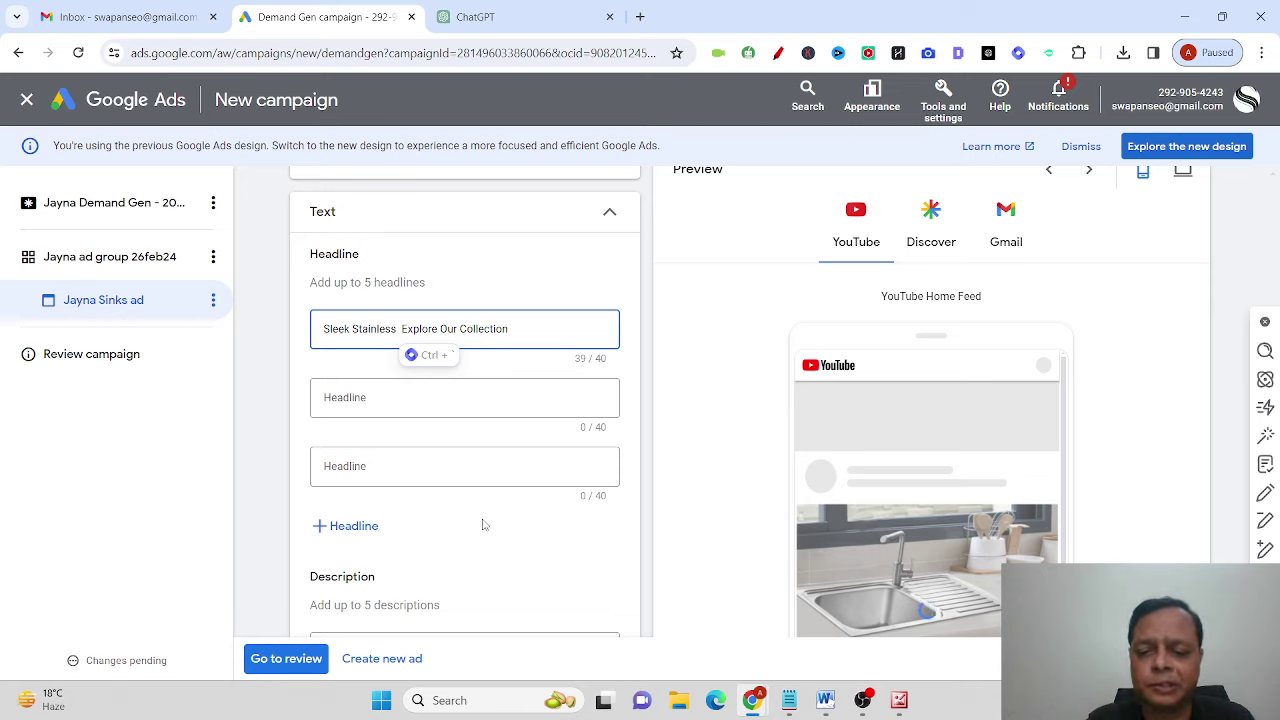
pyautogui.press('BackSpace')
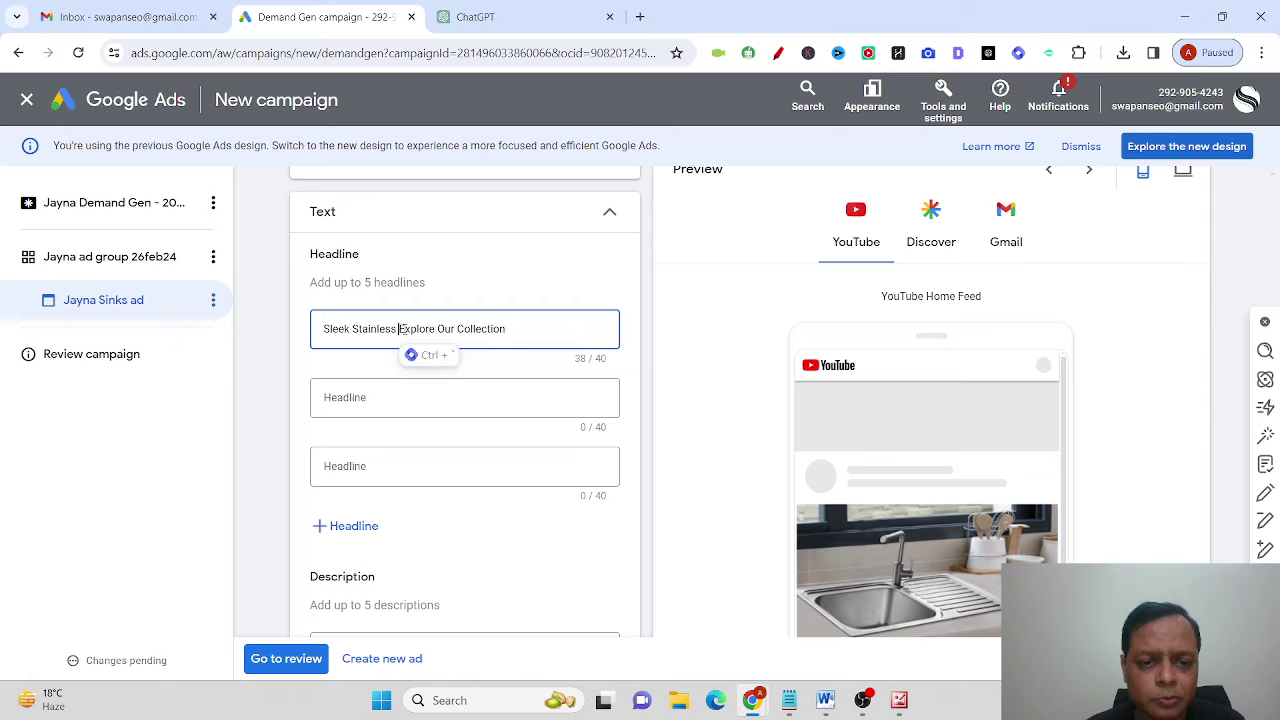
pyautogui.moveTo(399, 329); pyautogui.dragTo(455, 329)
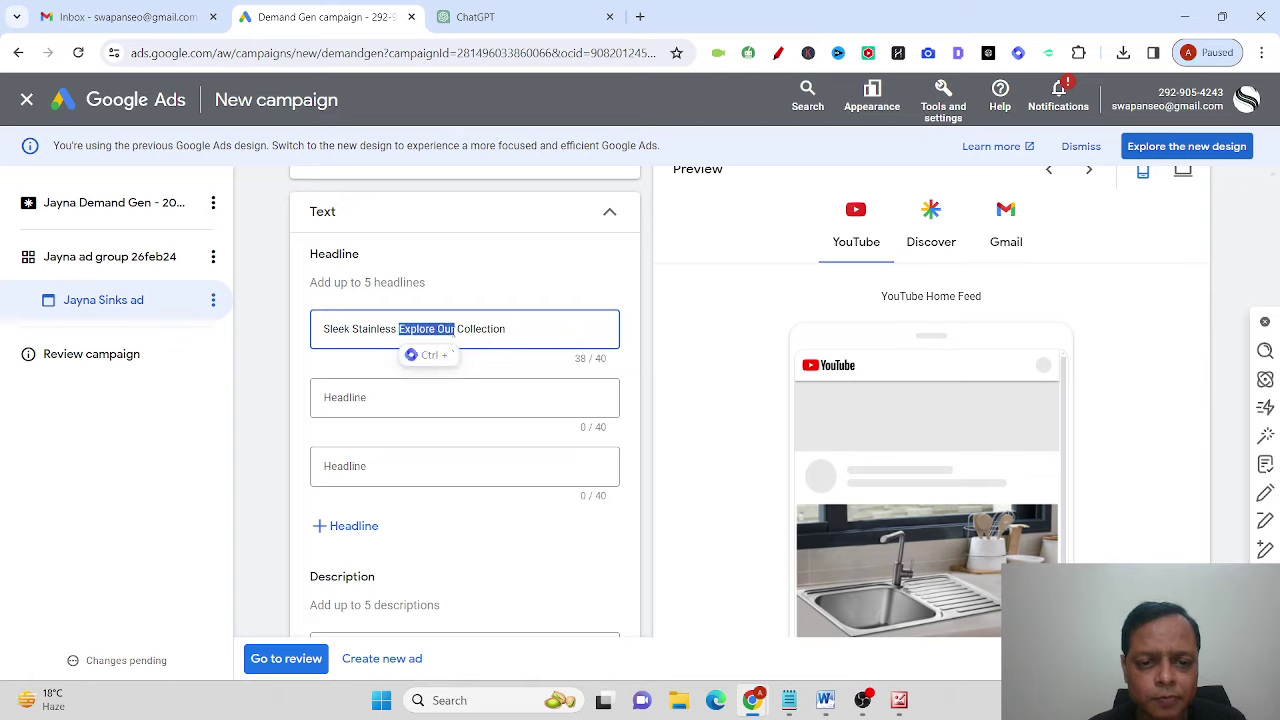
pyautogui.press('BackSpace')
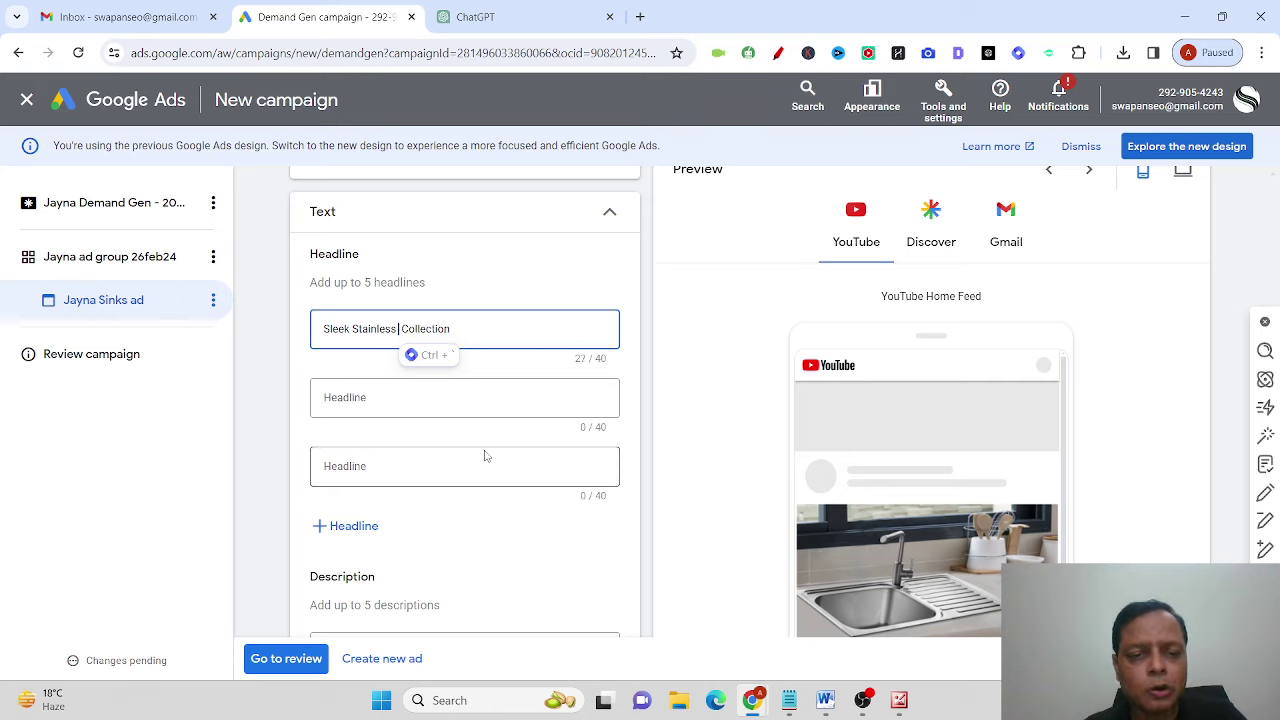
pyautogui.press('BackSpace')
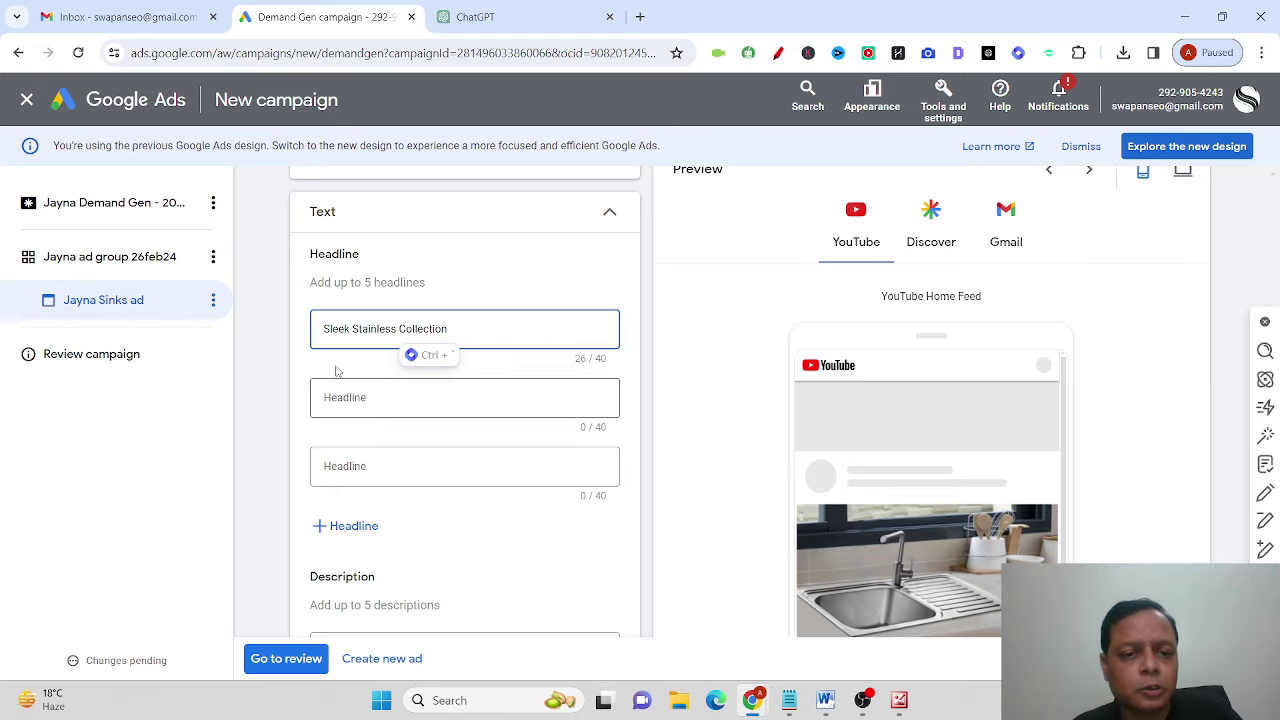
pyautogui.write('Explore Our')
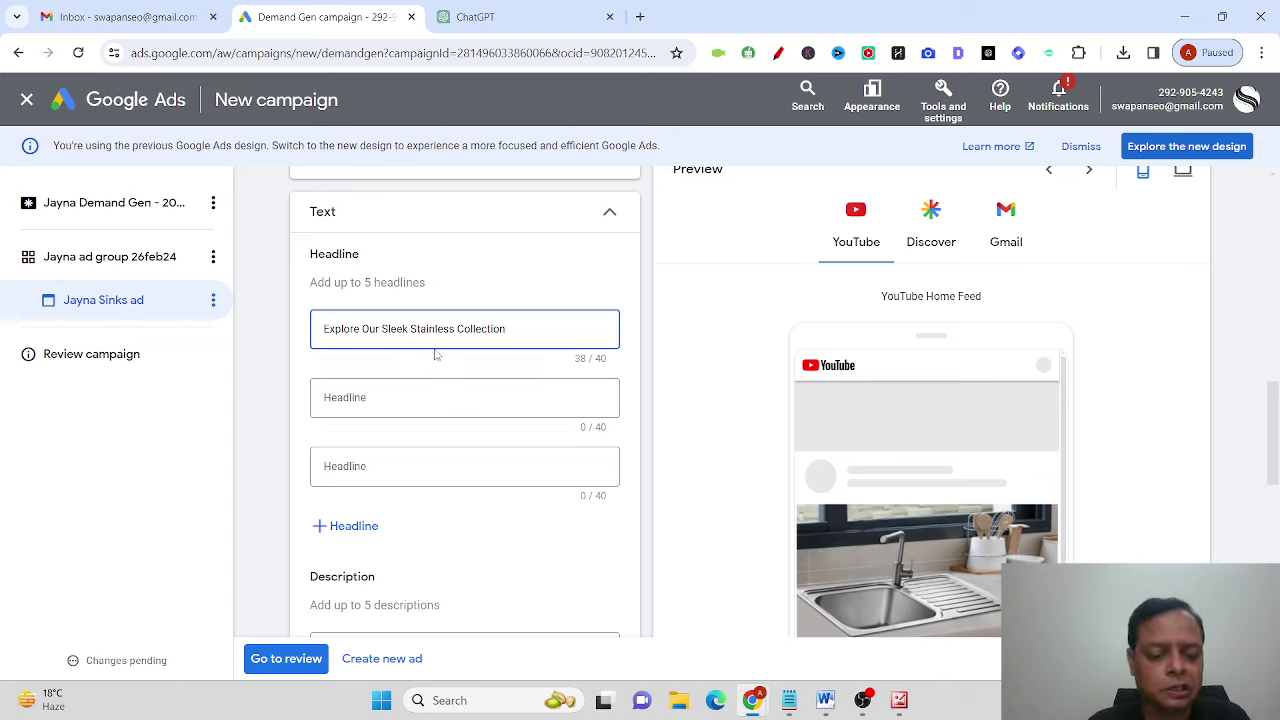
# Step: Add "Sink" to the first headline and remove "Collection" so it reads "Explore Our Sleek Stainless Sink"
pyautogui.write('Sink')
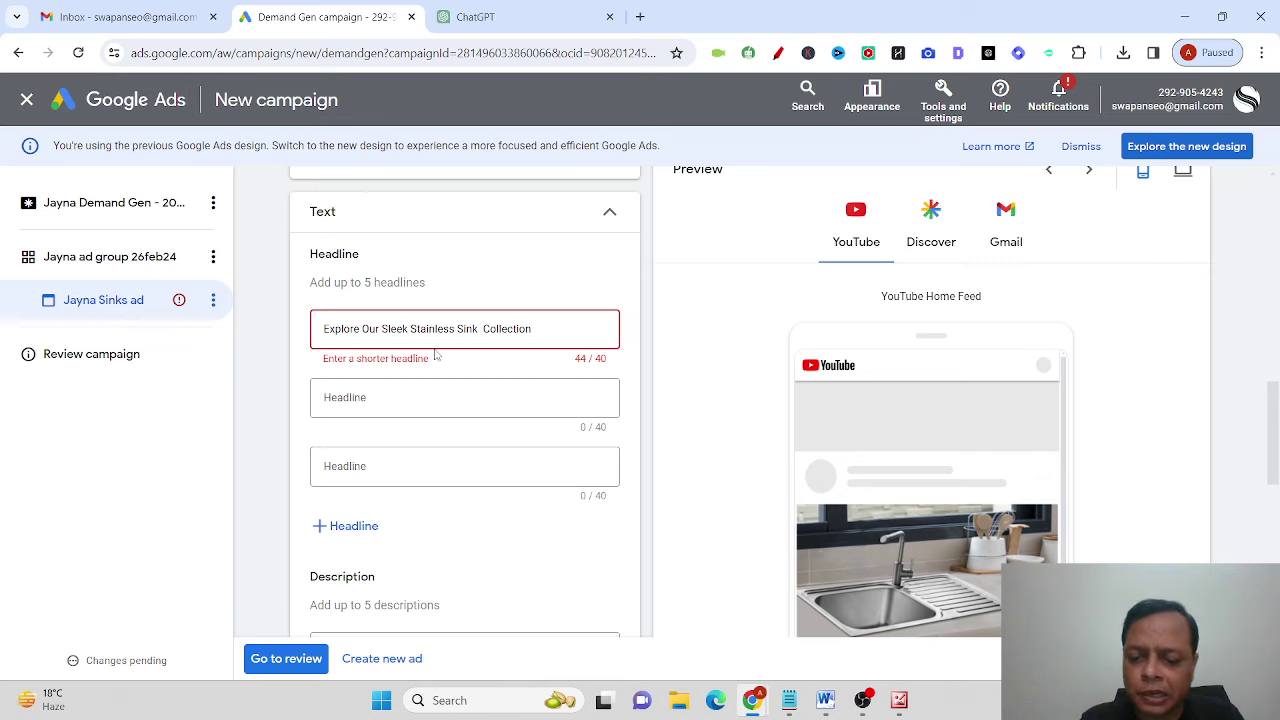
pyautogui.press('BackSpace')
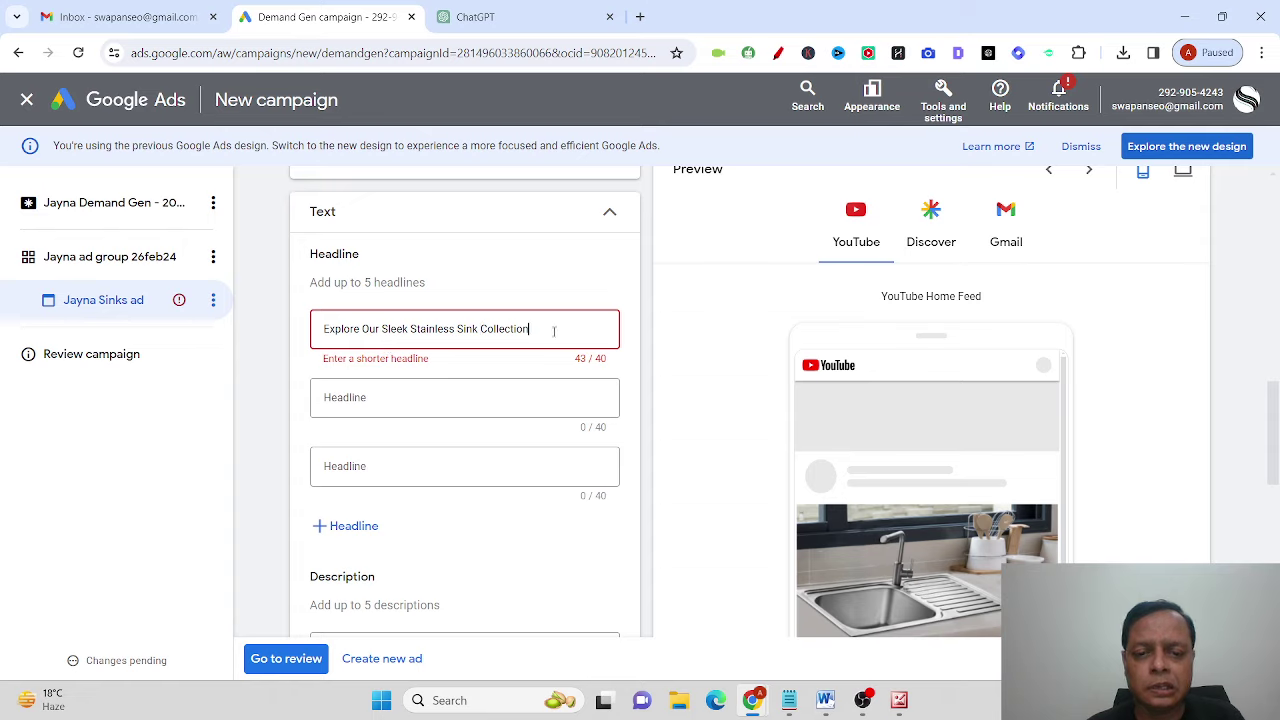
pyautogui.press('BackSpace')
pyautogui.press('BackSpace')
pyautogui.press('BackSpace')
pyautogui.press('BackSpace')
pyautogui.press('BackSpace')
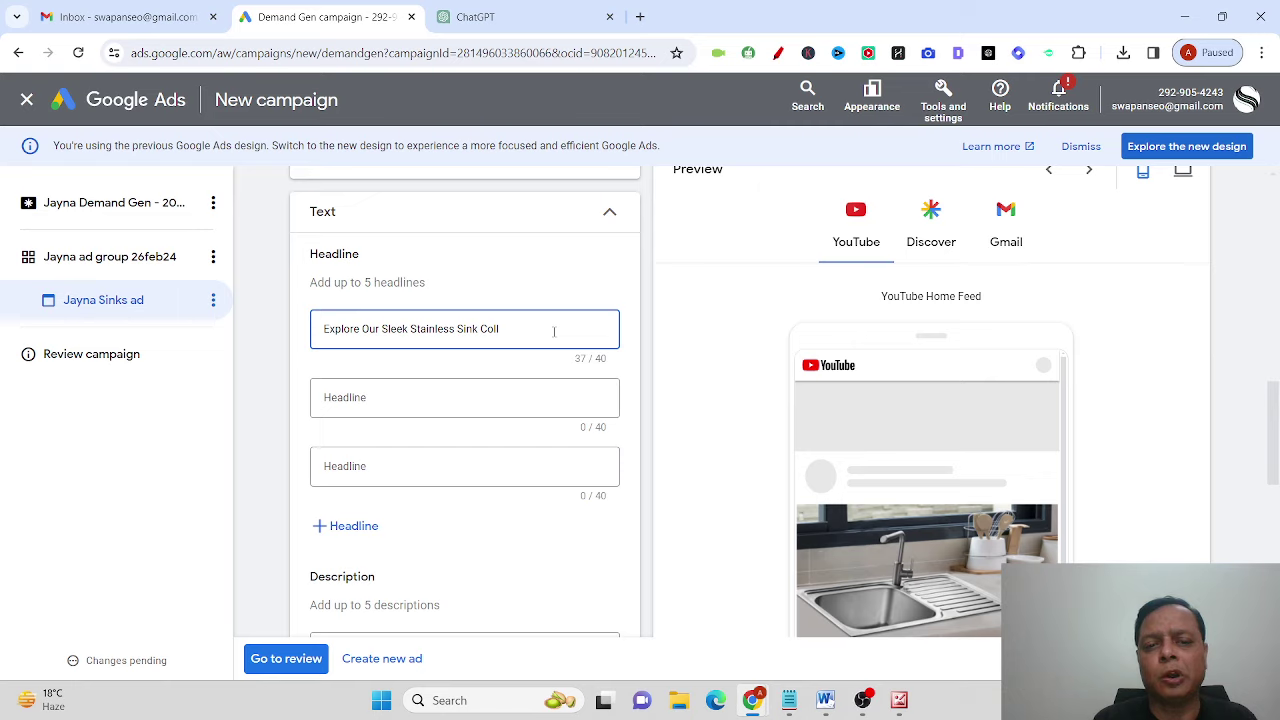
pyautogui.press('BackSpace')
pyautogui.press('BackSpace')
pyautogui.press('BackSpace')
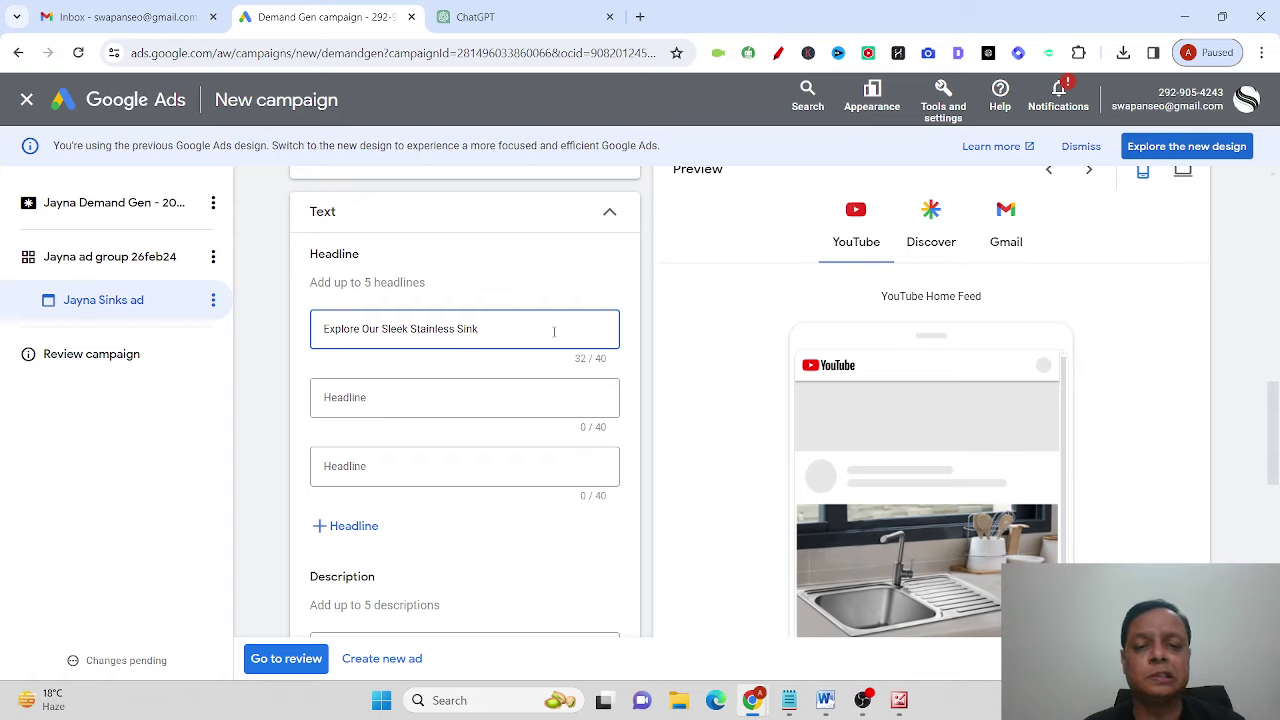
# Step: Copy ChatGPT's "Affordable Luxury - Upgrade Your Sink with Steel" into the second headline and trim it to "Upgrade Your Sink with Steel"
pyautogui.click(490, 397)
pyautogui.click(490, 14)
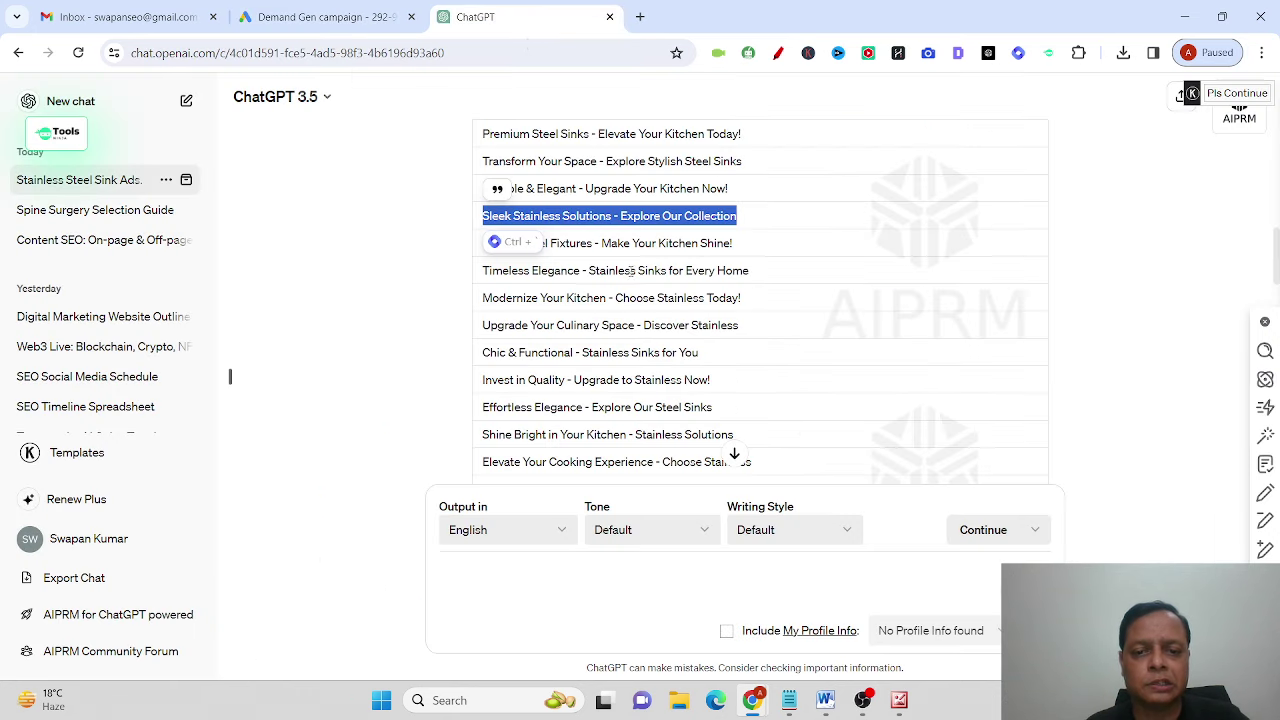
pyautogui.scroll(-1, 575, 345)
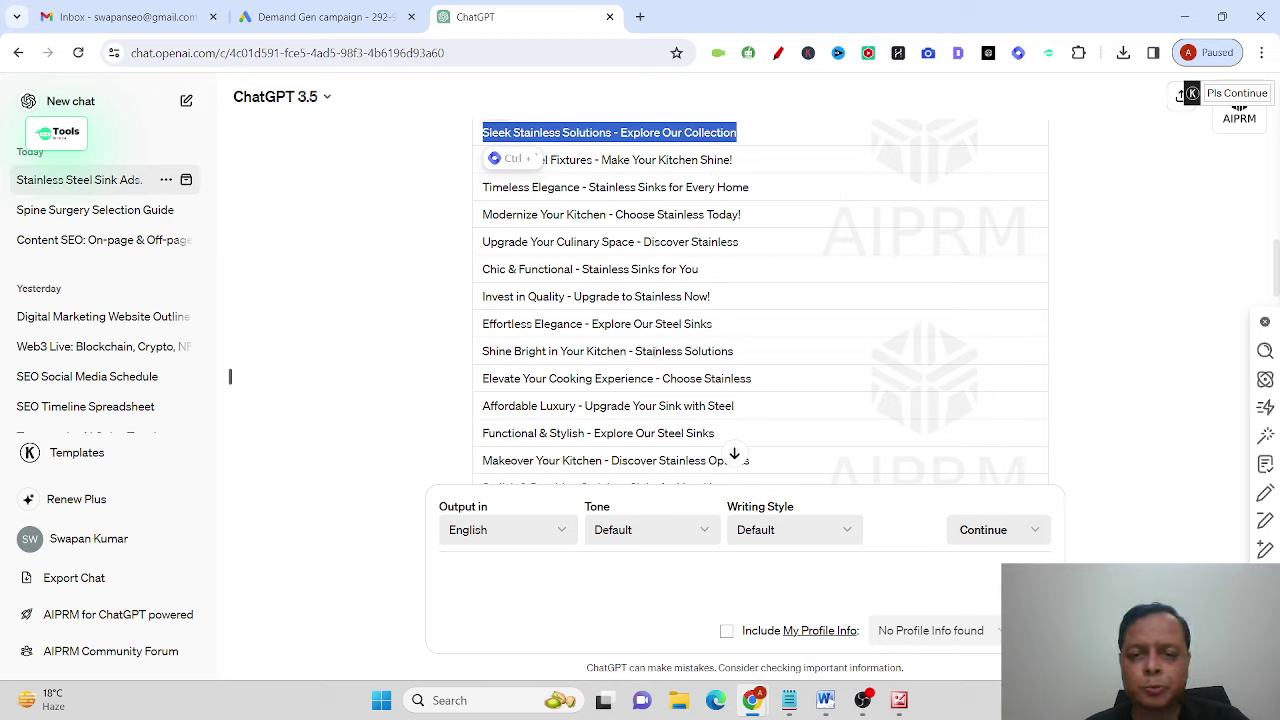
pyautogui.scroll(-1, 520, 352)
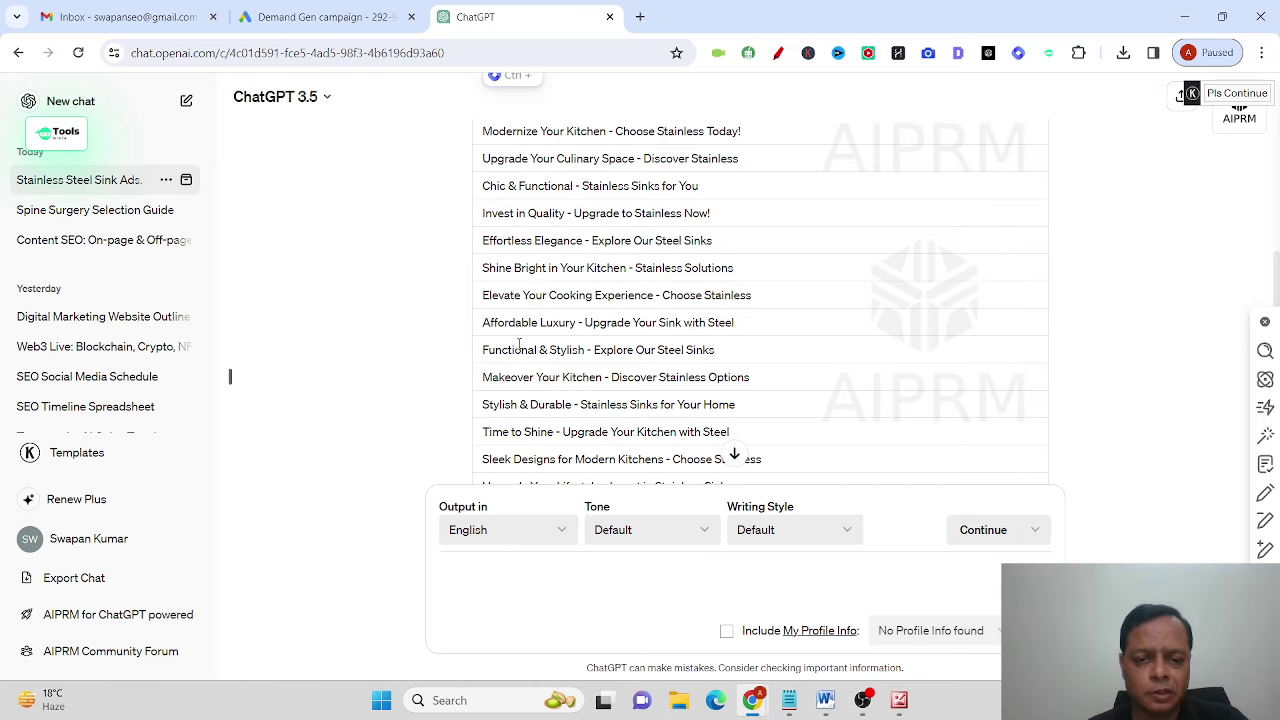
pyautogui.moveTo(483, 322); pyautogui.dragTo(765, 320)
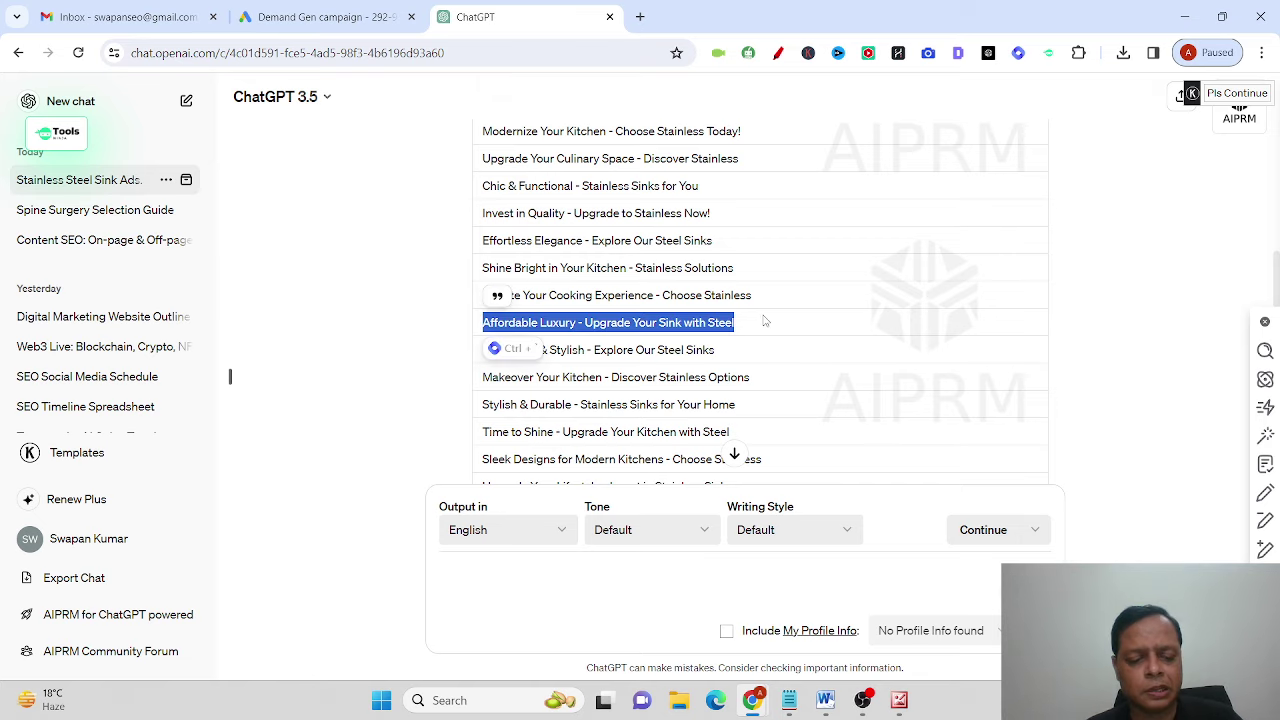
pyautogui.hotkey('ctrl', 'c')
pyautogui.click(310, 17)
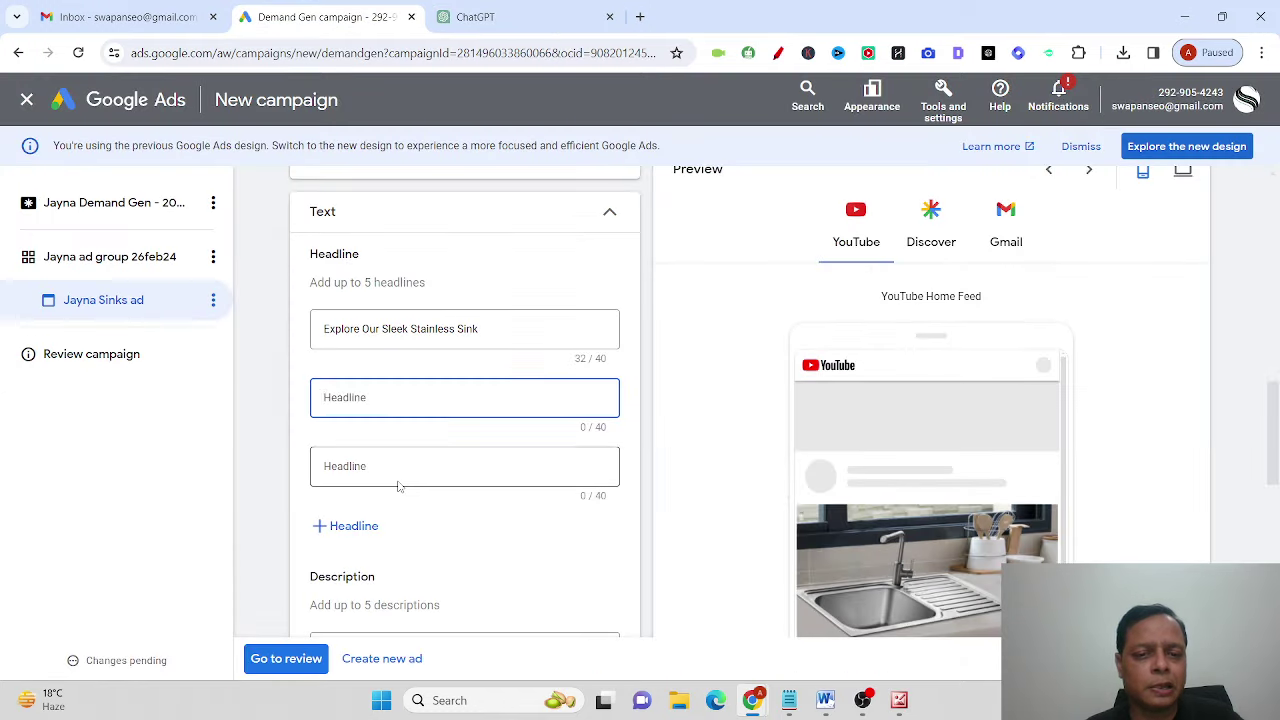
pyautogui.hotkey('ctrl', 'v')
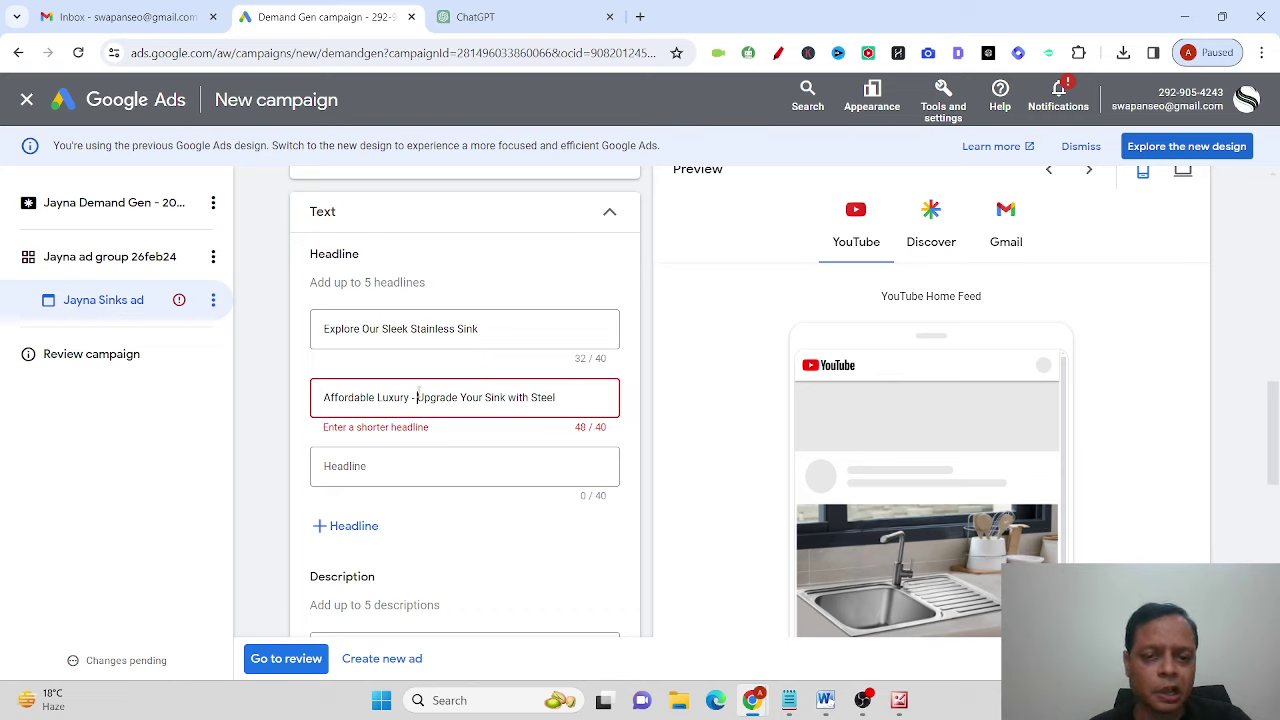
pyautogui.moveTo(415, 397); pyautogui.dragTo(230, 404)
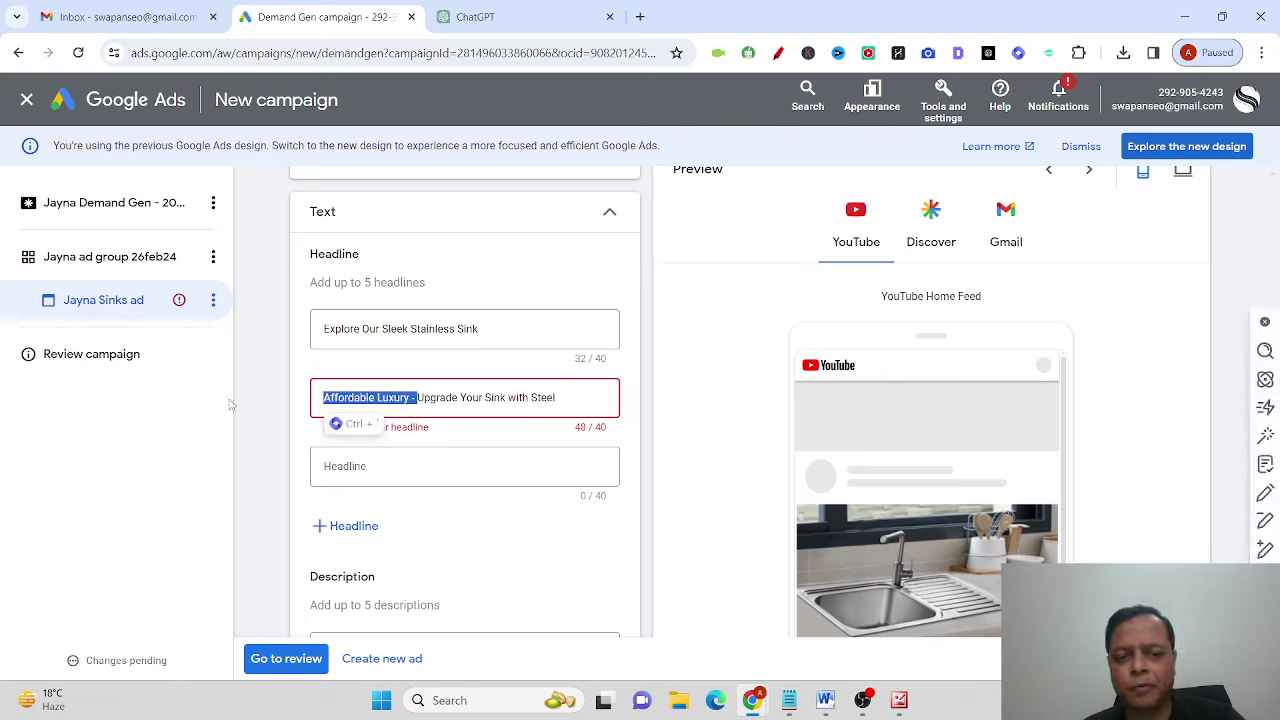
pyautogui.press('BackSpace')
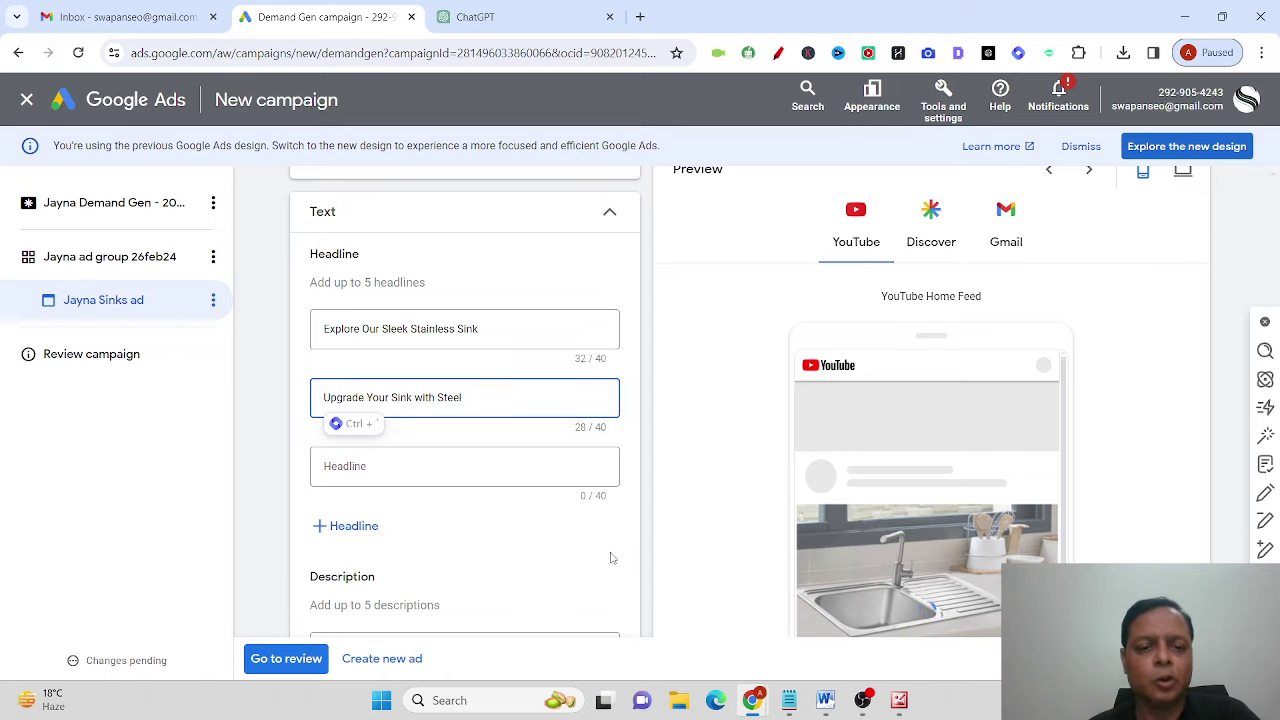
# Step: Copy "Transform Your Kitchen Today - Choose Stainless" from the ChatGPT list into the third headline of the Google Ads ad
pyautogui.click(435, 465)
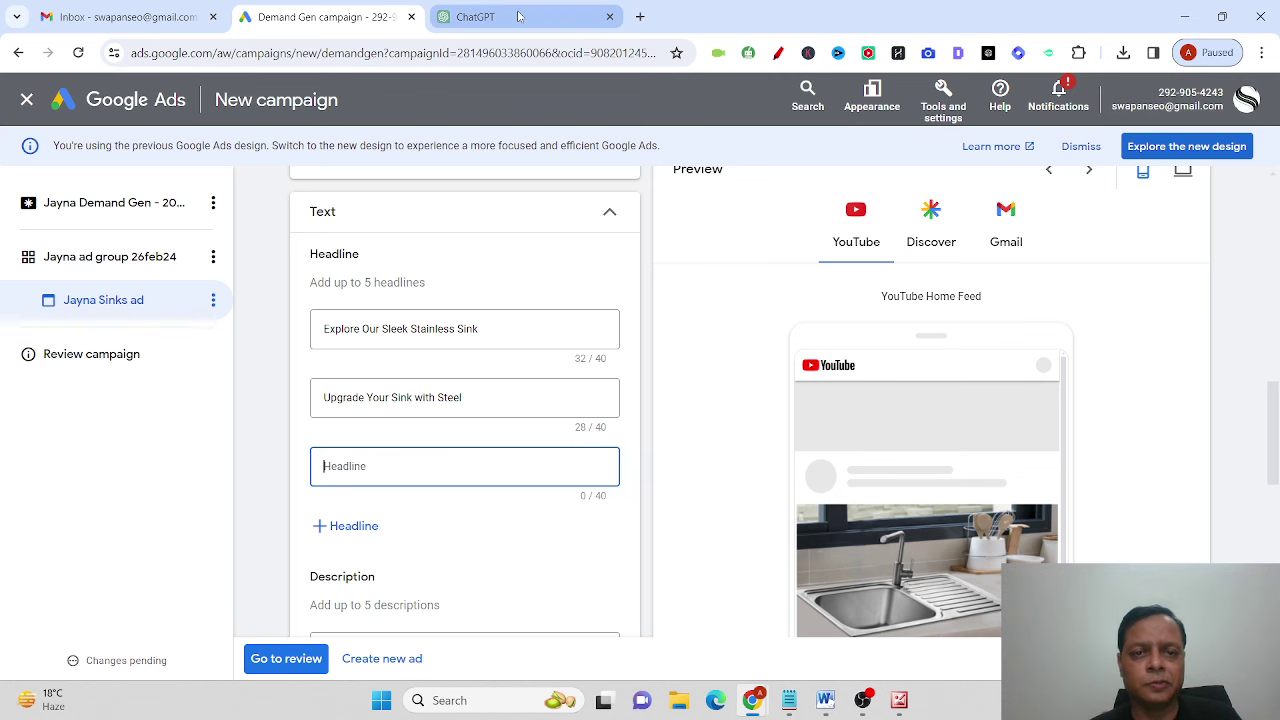
pyautogui.click(475, 17)
pyautogui.click(655, 340)
pyautogui.scroll(-2, 655, 340)
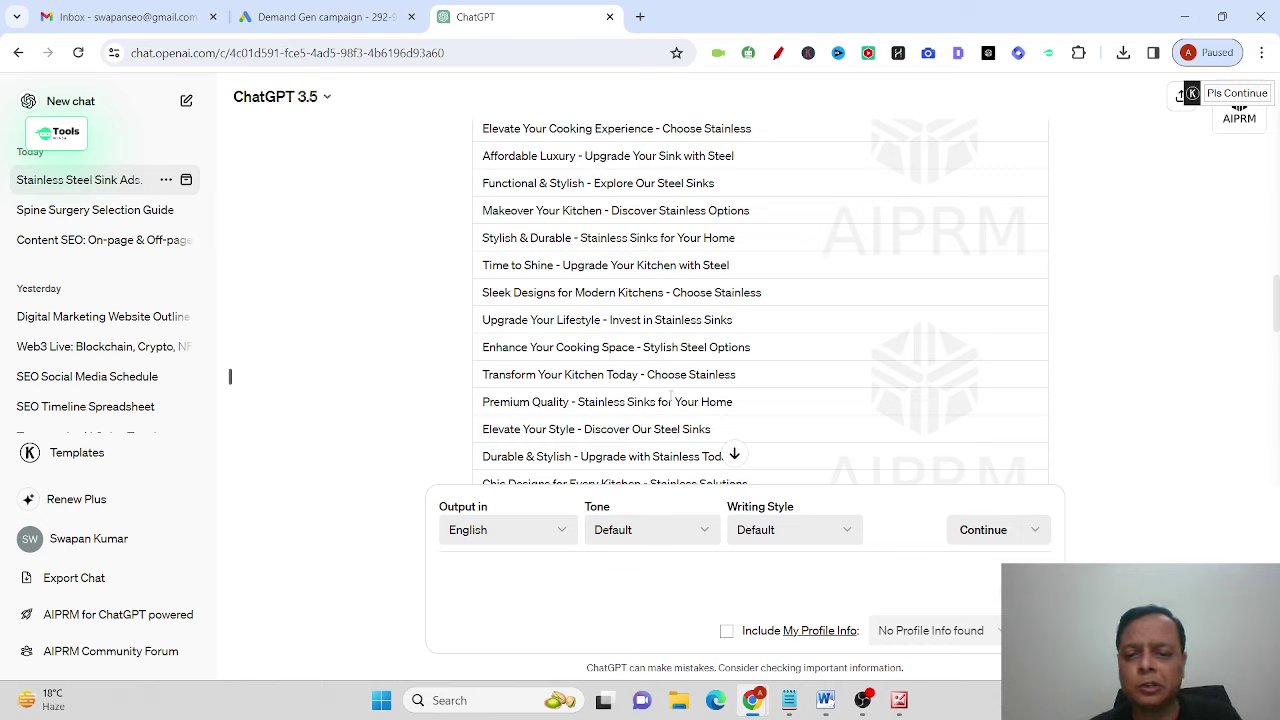
pyautogui.moveTo(740, 376); pyautogui.dragTo(484, 374)
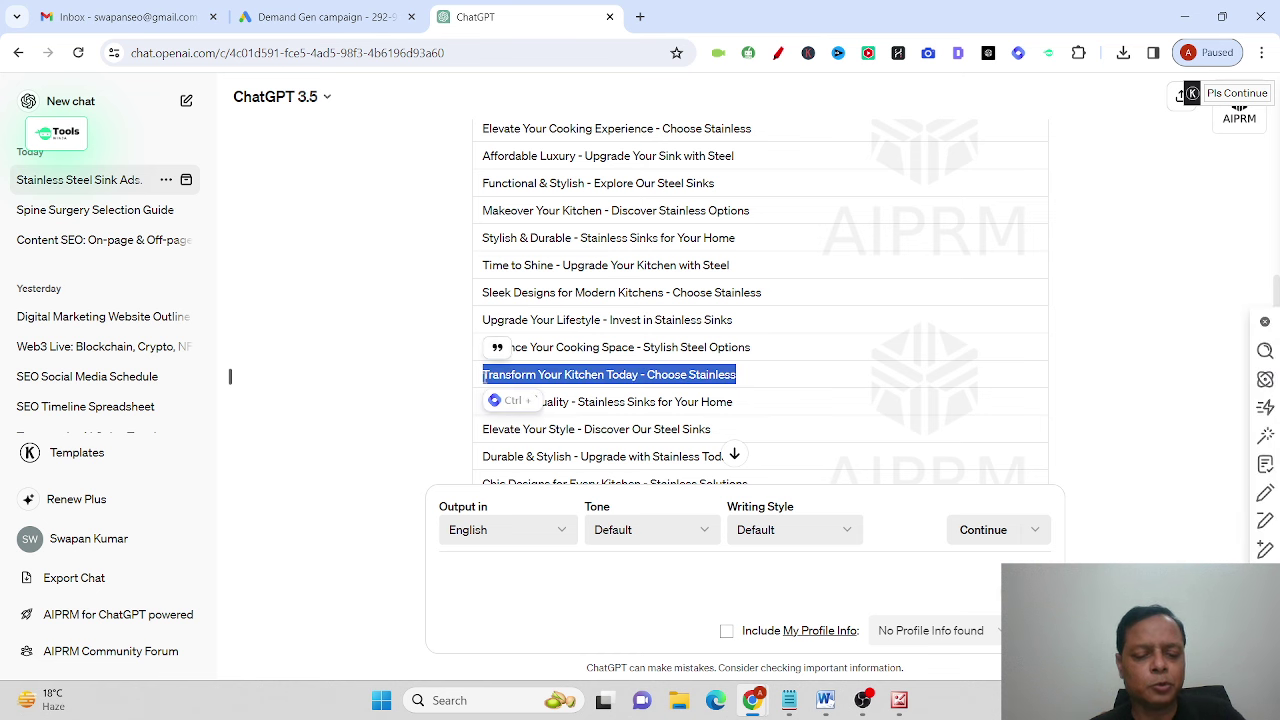
pyautogui.hotkey('ctrl', 'c')
pyautogui.click(320, 17)
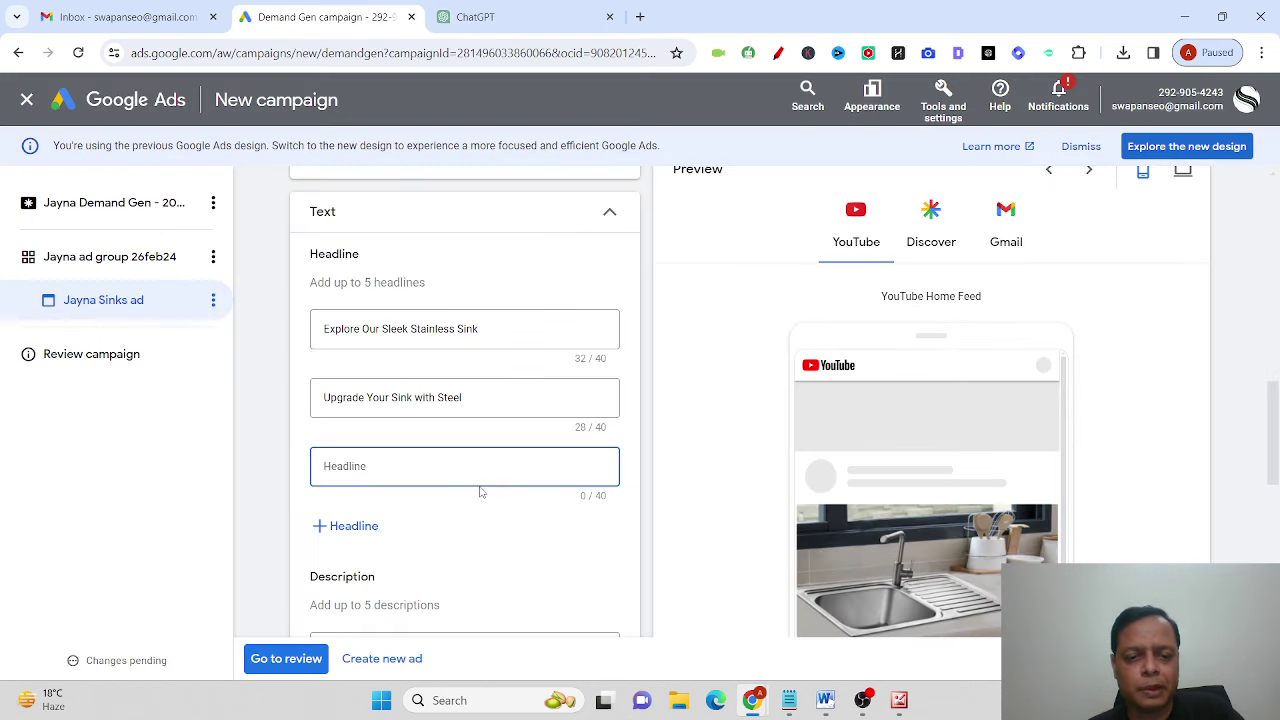
pyautogui.hotkey('ctrl', 'v')
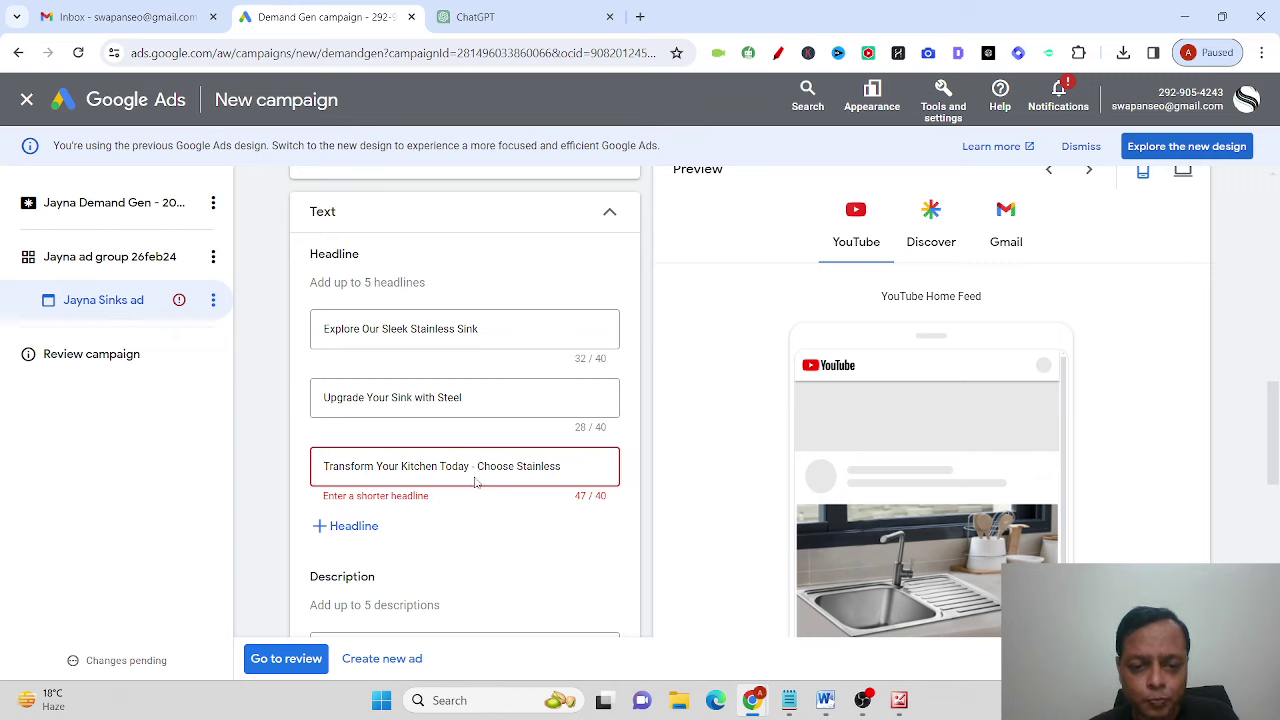
# Step: Cut "Choose Stainless" and the dash from the third headline so it reads "Transform Your Kitchen Today"
pyautogui.moveTo(477, 466); pyautogui.dragTo(595, 460)
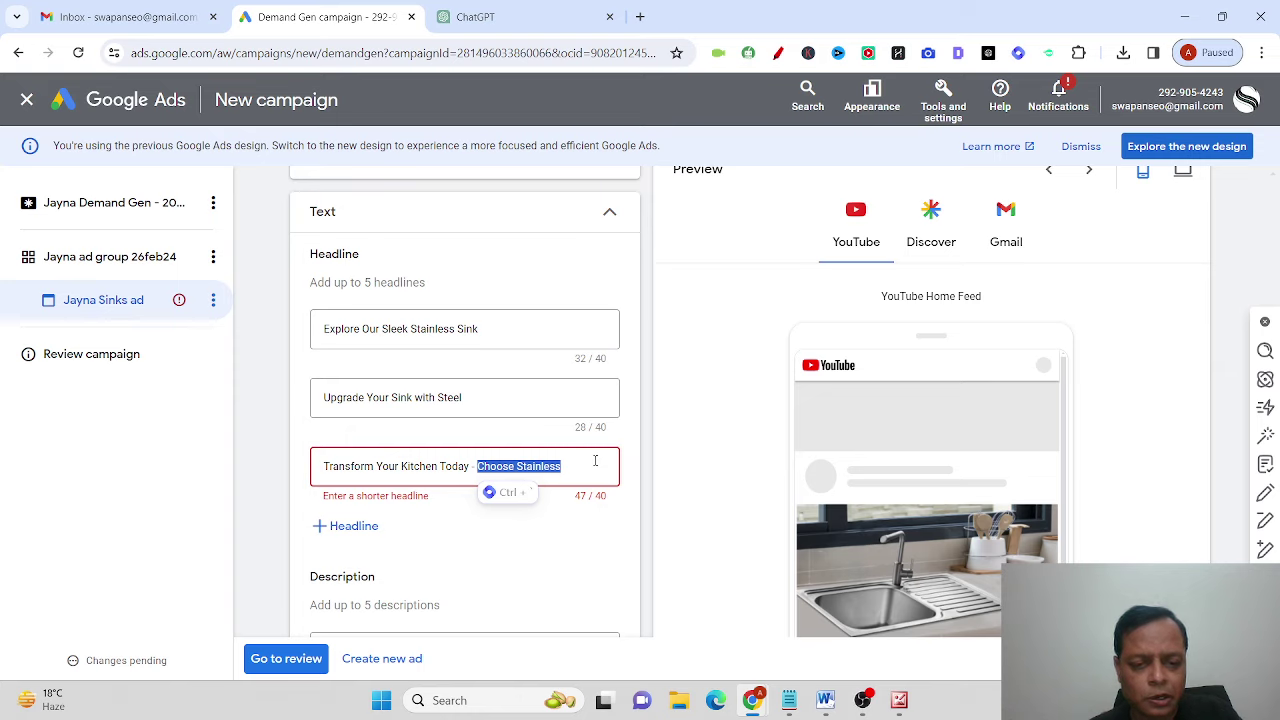
pyautogui.press('BackSpace')
pyautogui.press('BackSpace')
pyautogui.press('BackSpace')
pyautogui.press('BackSpace')
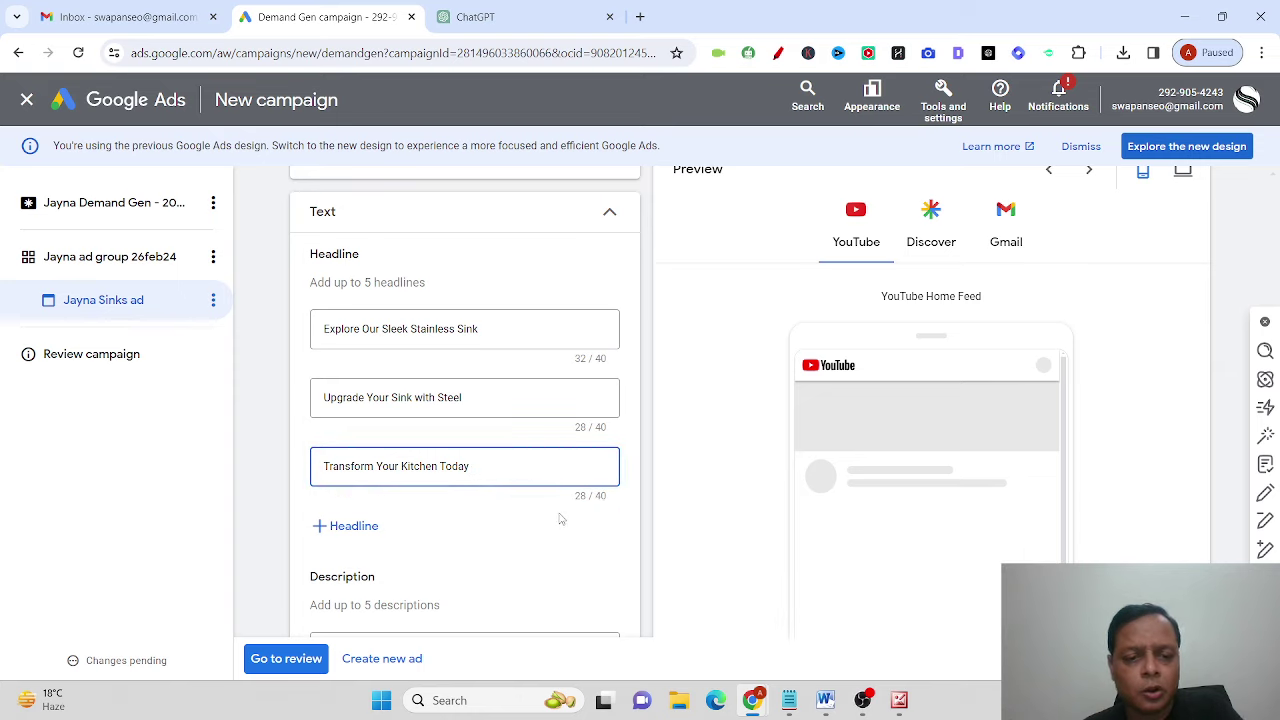
# Step: Insert "Stainless" before "Kitchen" and remove "Today" so the third headline reads "Transform Your Stainless Kitchen"
pyautogui.click(401, 467)
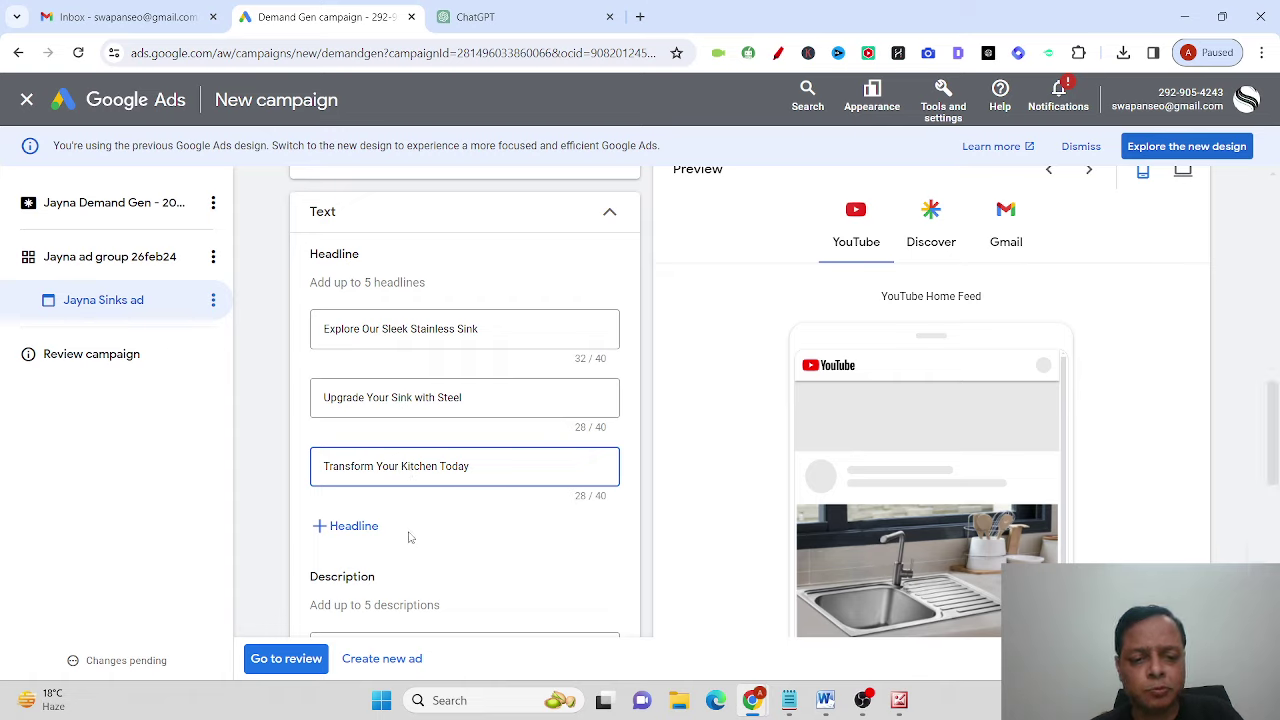
pyautogui.hotkey('ctrl', 'v')
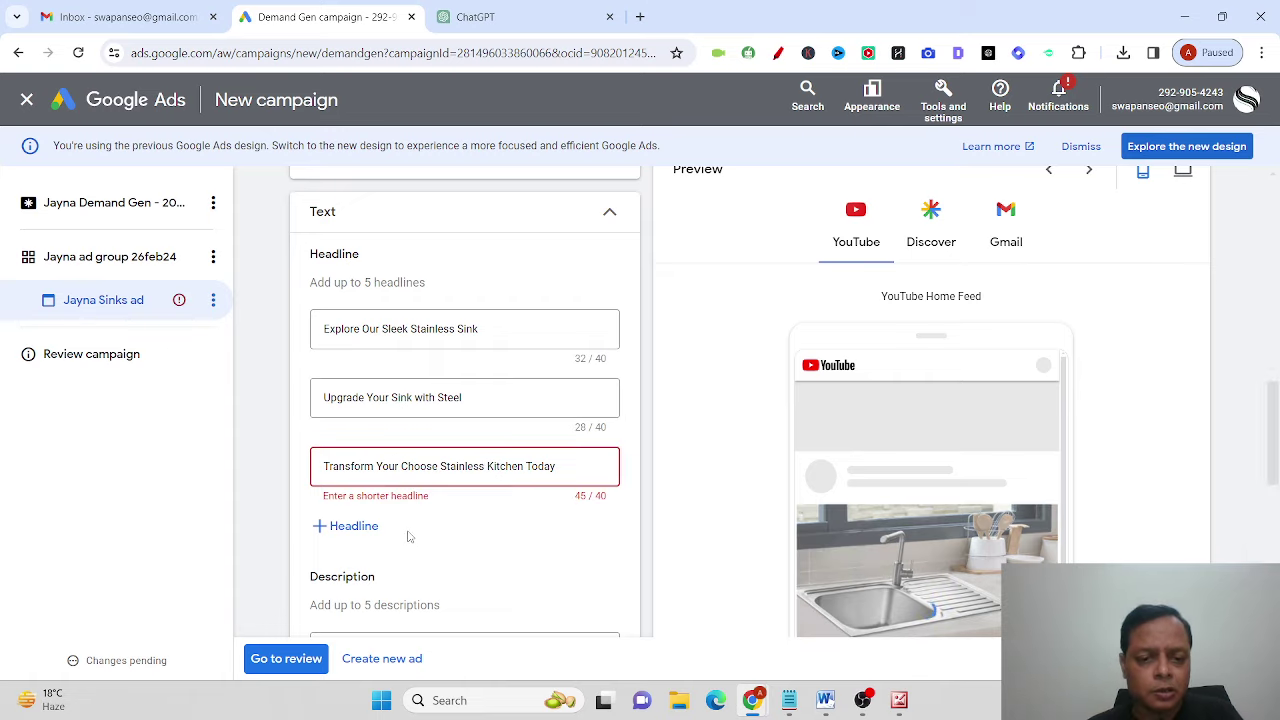
pyautogui.click(401, 466)
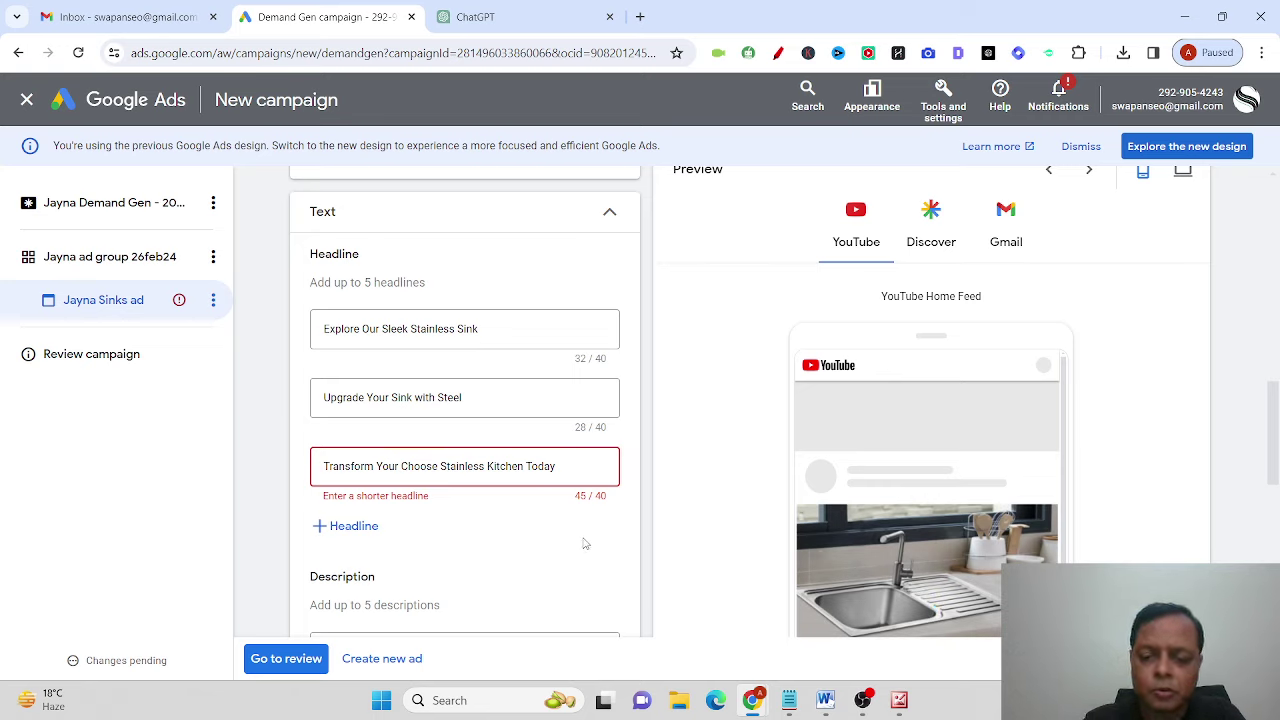
pyautogui.press('Delete')
pyautogui.press('Delete')
pyautogui.press('Delete')
pyautogui.press('Delete')
pyautogui.press('Delete')
pyautogui.press('Delete')
pyautogui.press('Delete')
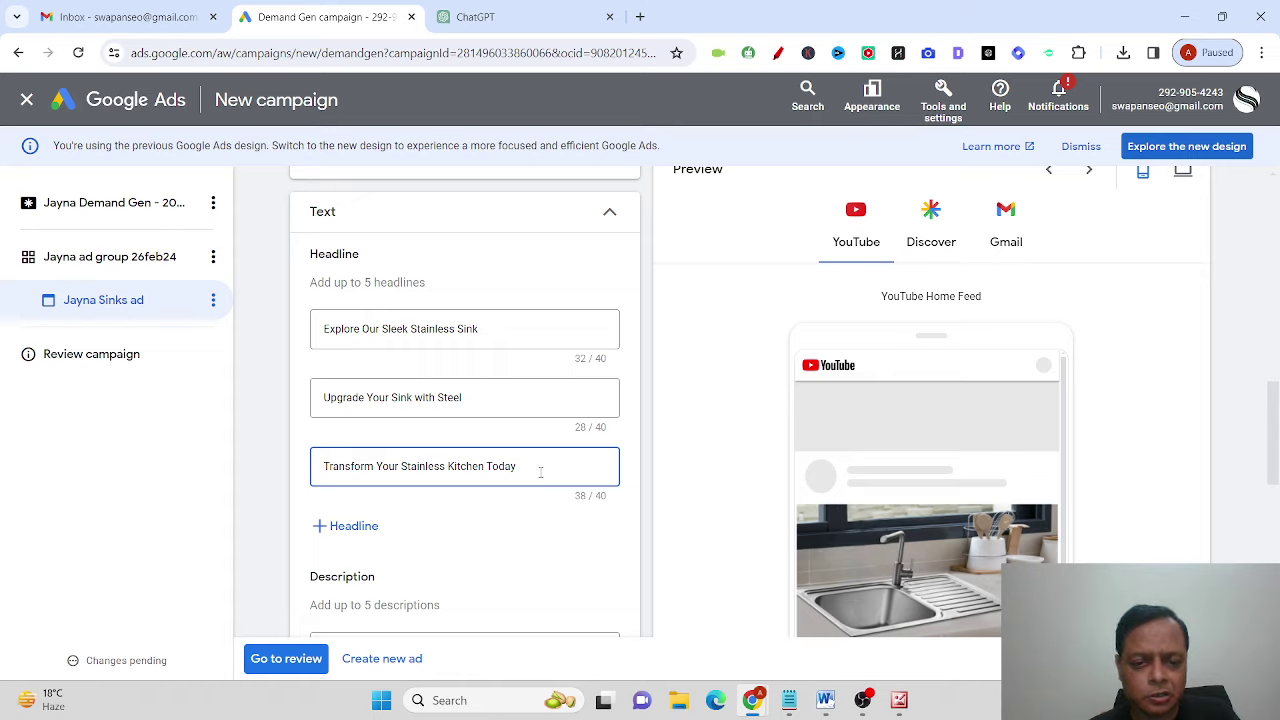
pyautogui.press('BackSpace')
pyautogui.press('BackSpace')
pyautogui.press('BackSpace')
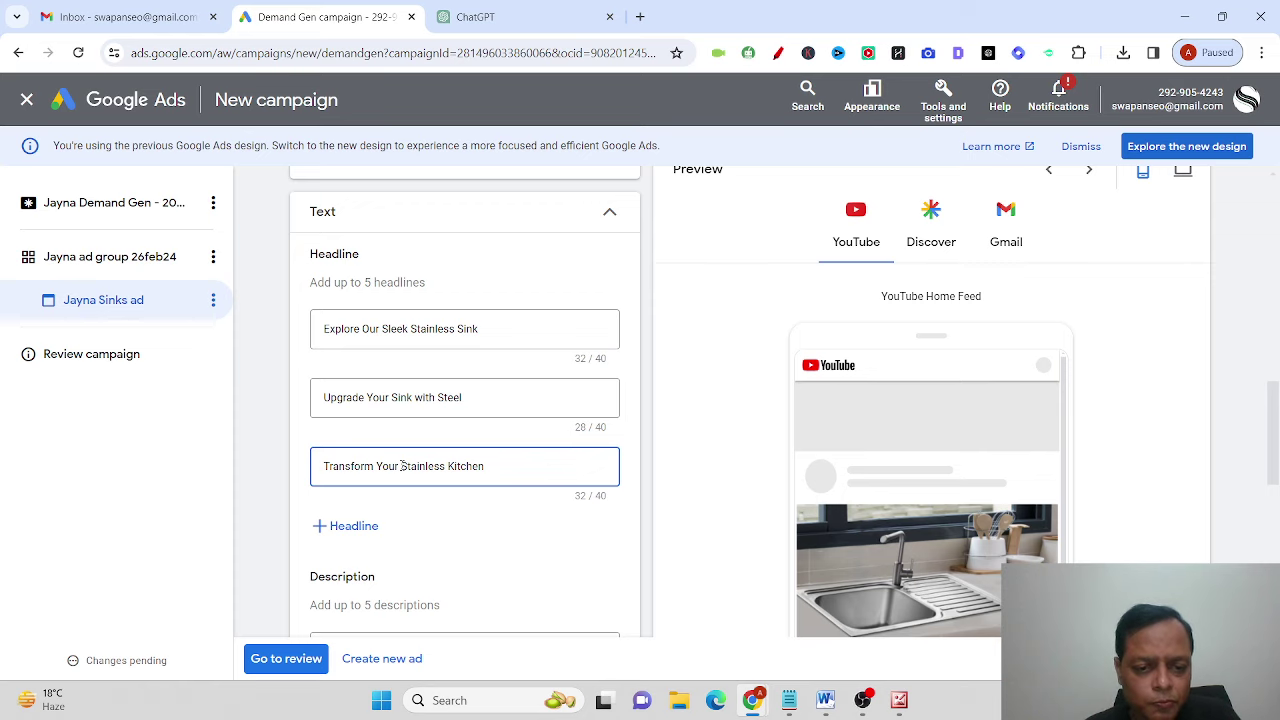
# Step: Replace the whole third headline with "Choose Stainless Steel"
pyautogui.moveTo(535, 470); pyautogui.dragTo(97, 471)
pyautogui.write('Choose Stainless')
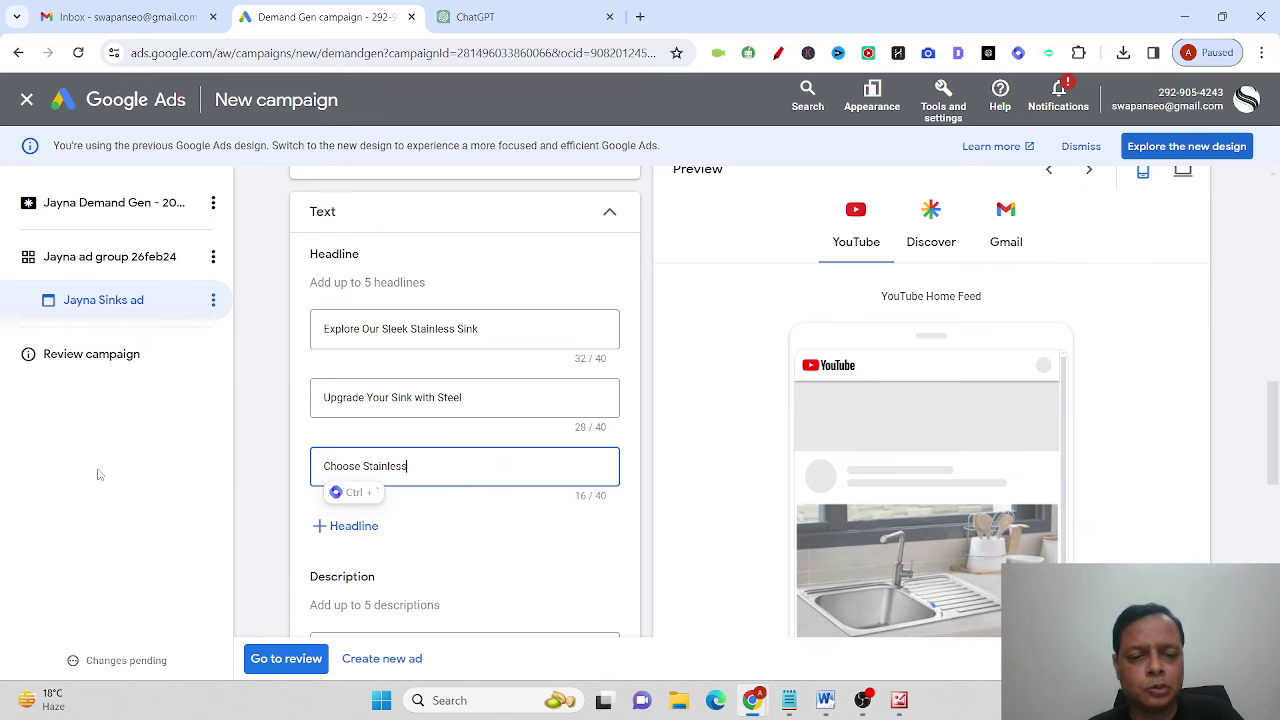
pyautogui.write(' Steel')
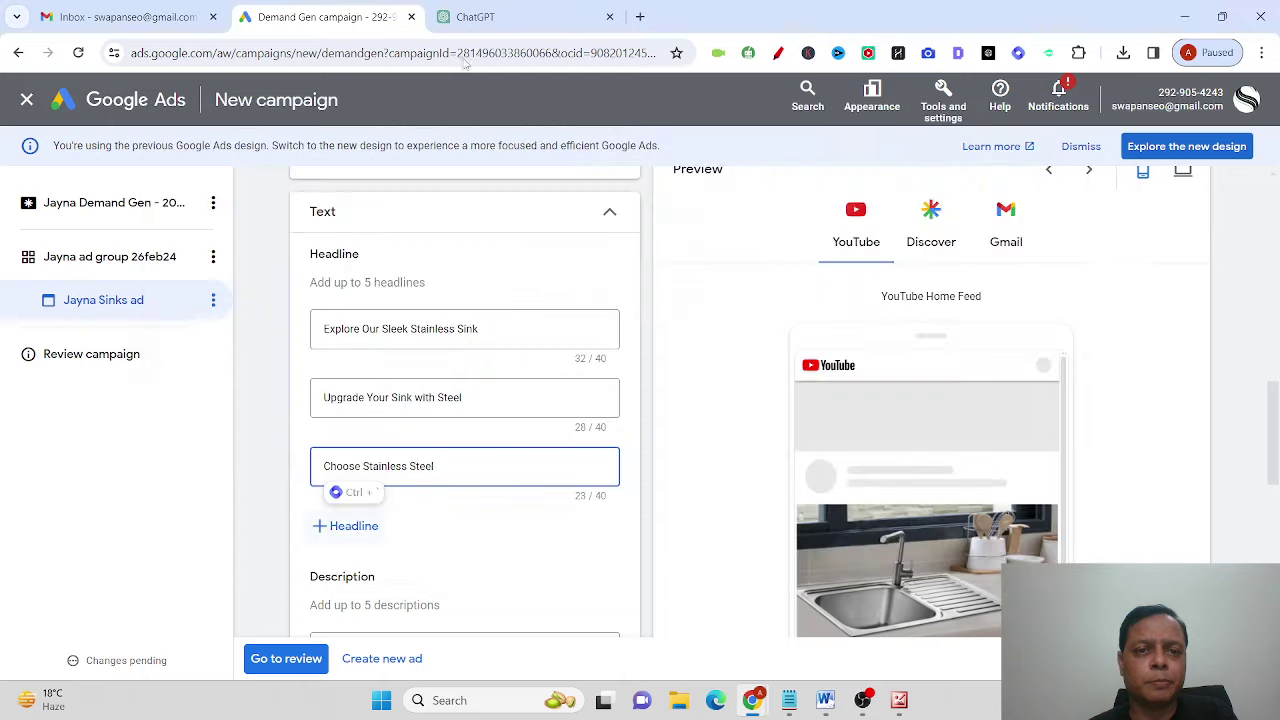
# Step: Review ChatGPT's headline suggestions and extend the third headline in Google Ads to "Choose Stainless Steel Sink Explore More"
pyautogui.click(505, 12)
pyautogui.click(636, 398)
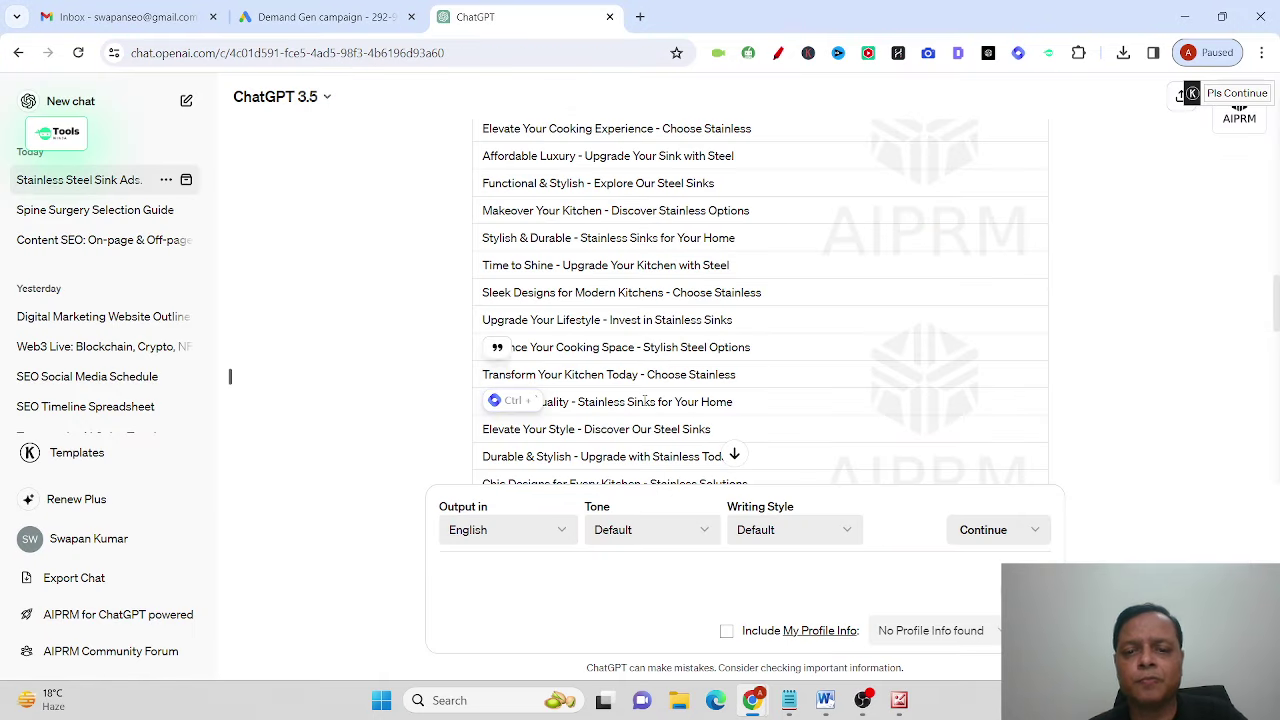
pyautogui.scroll(-1, 636, 395)
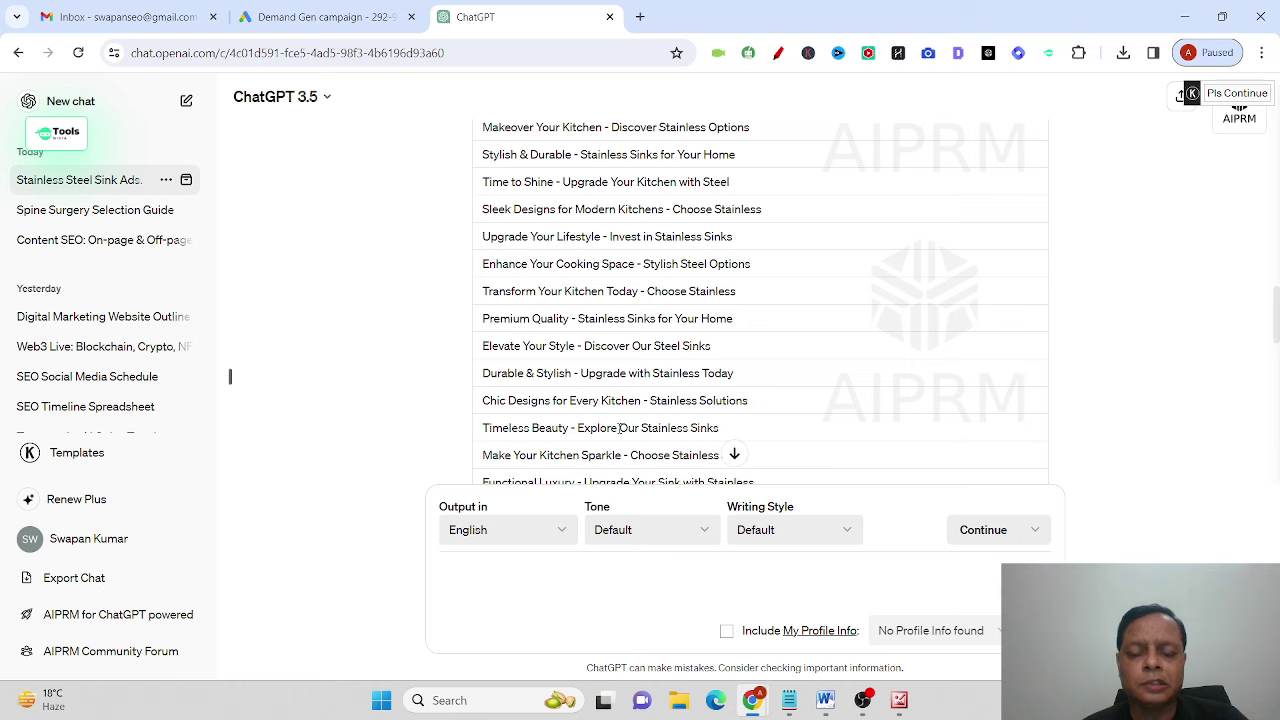
pyautogui.scroll(-1, 535, 438)
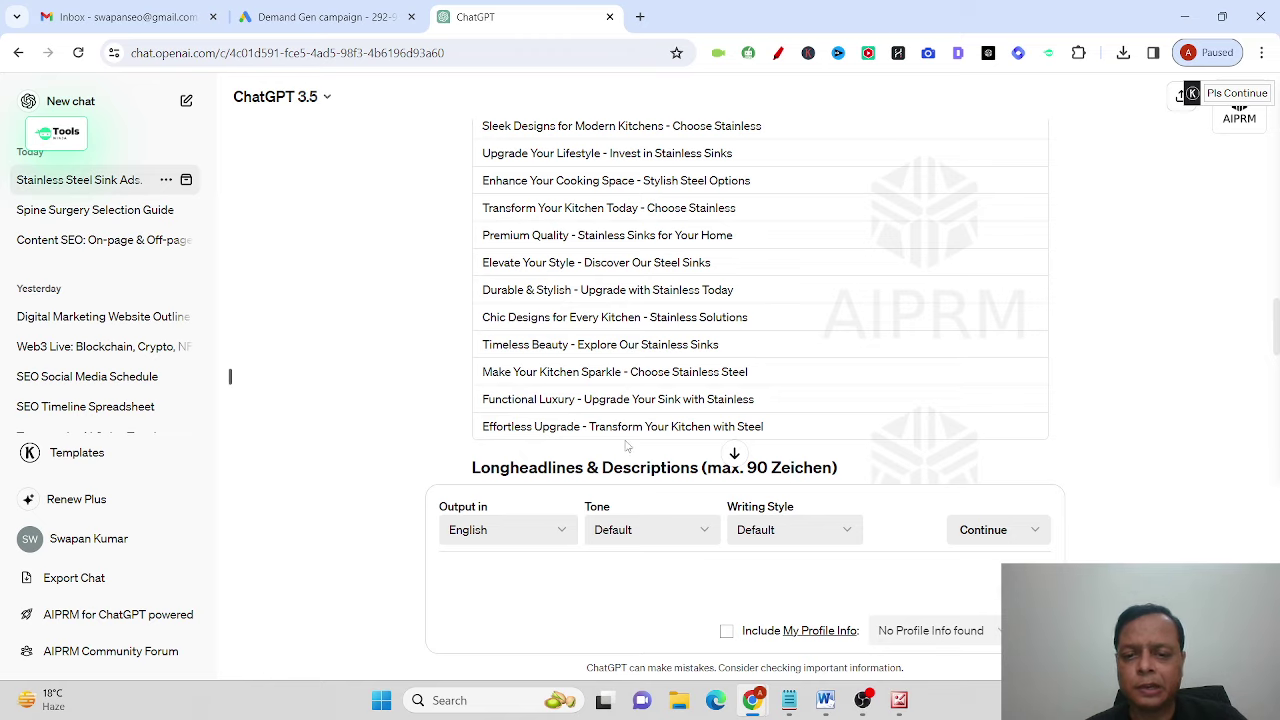
pyautogui.scroll(3, 621, 391)
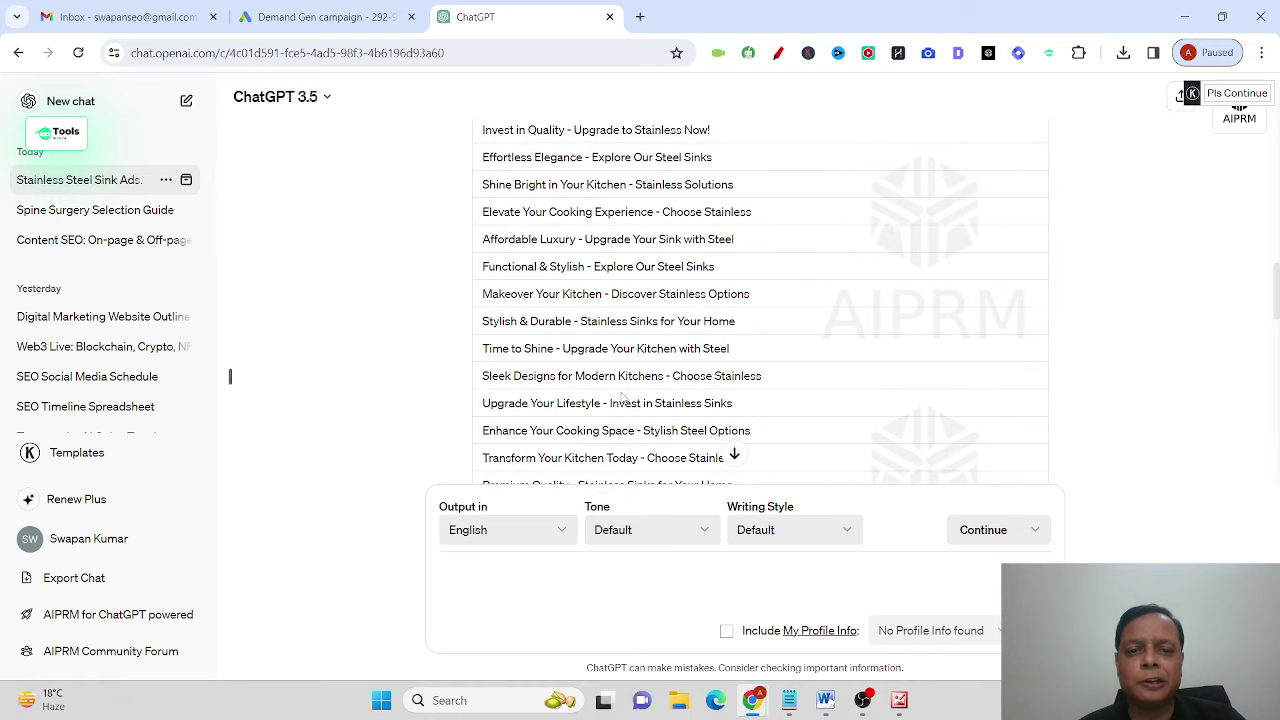
pyautogui.scroll(1, 621, 397)
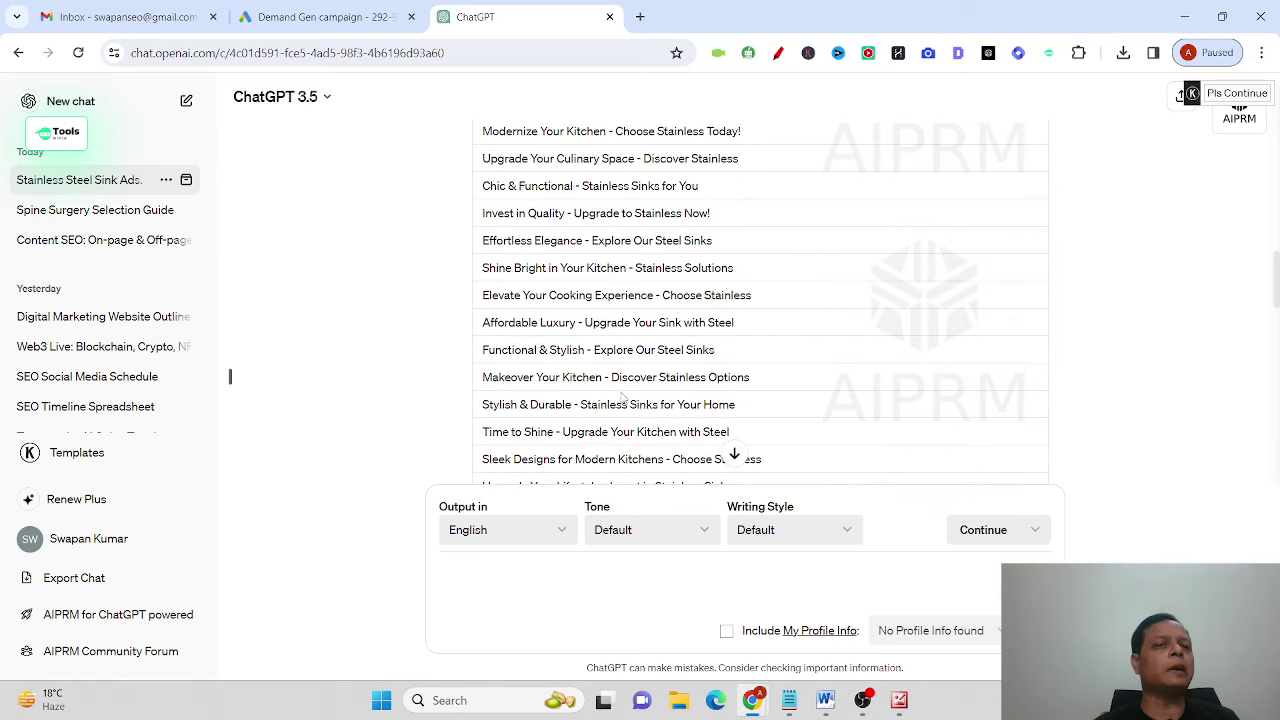
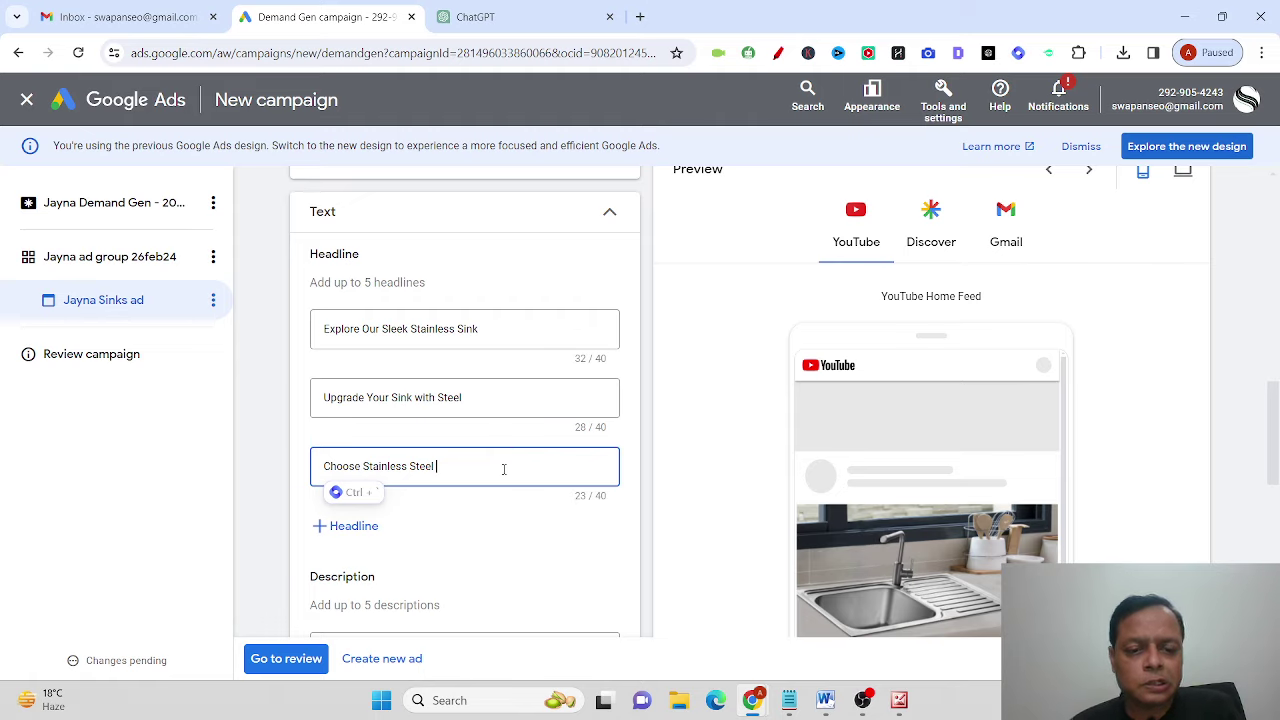
pyautogui.write('Sink')
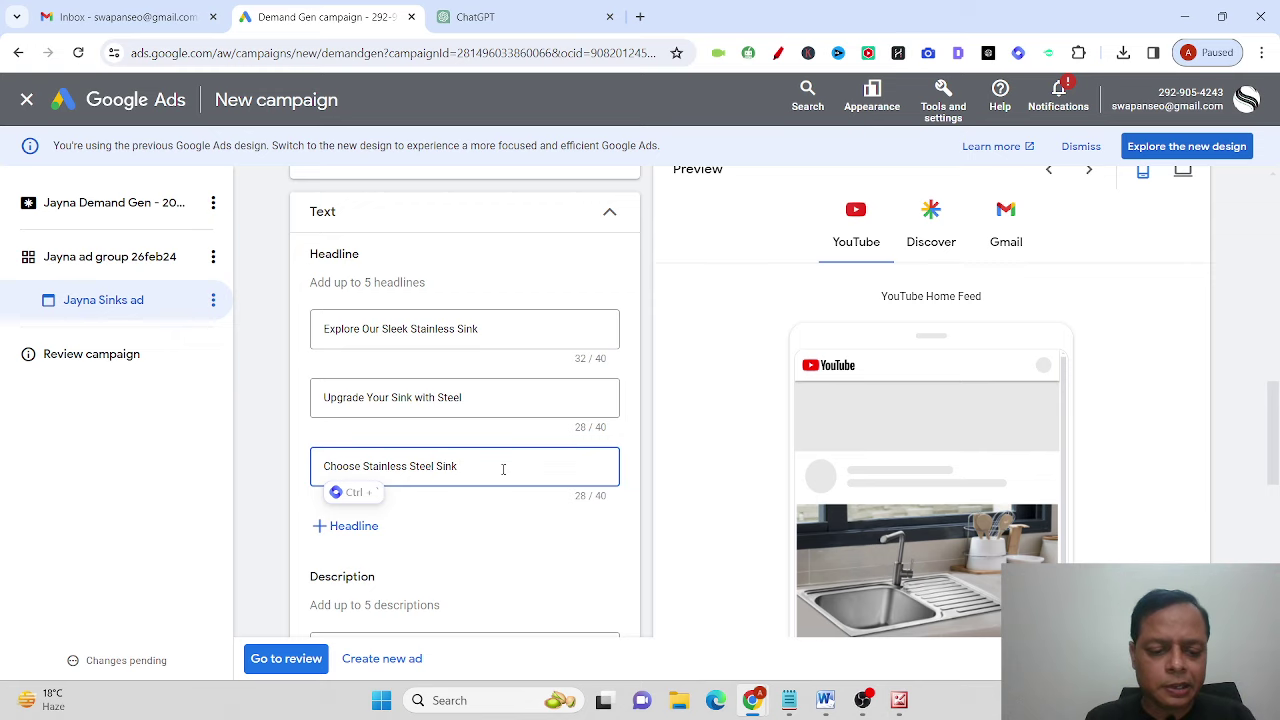
pyautogui.write(' Explore ')
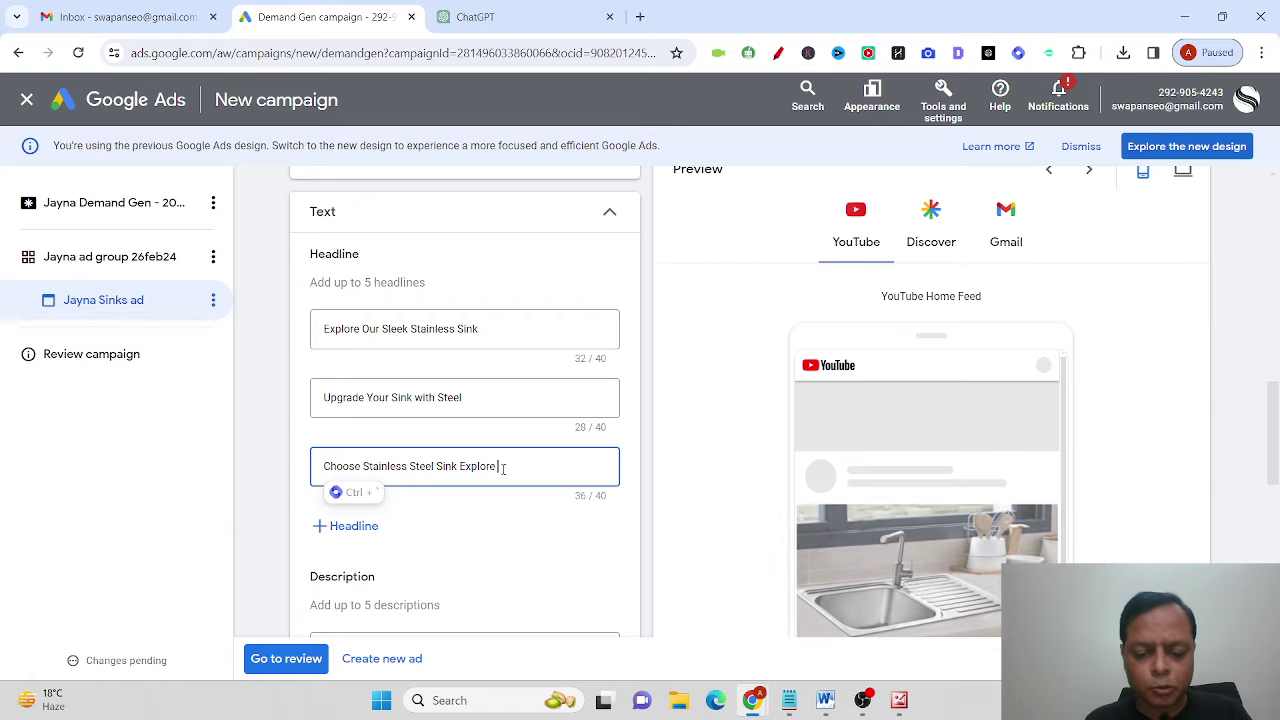
pyautogui.write('More')
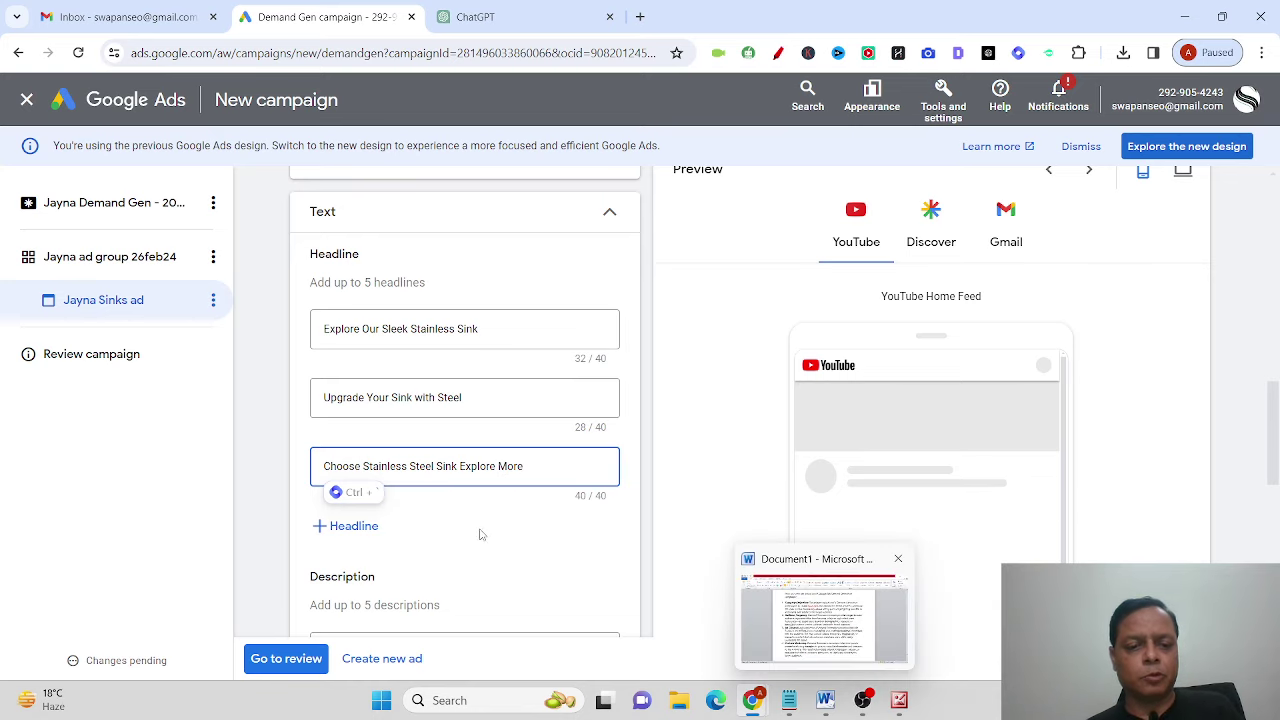
# Step: Add a second description field to the ad's text section
pyautogui.scroll(-3, 690, 467)
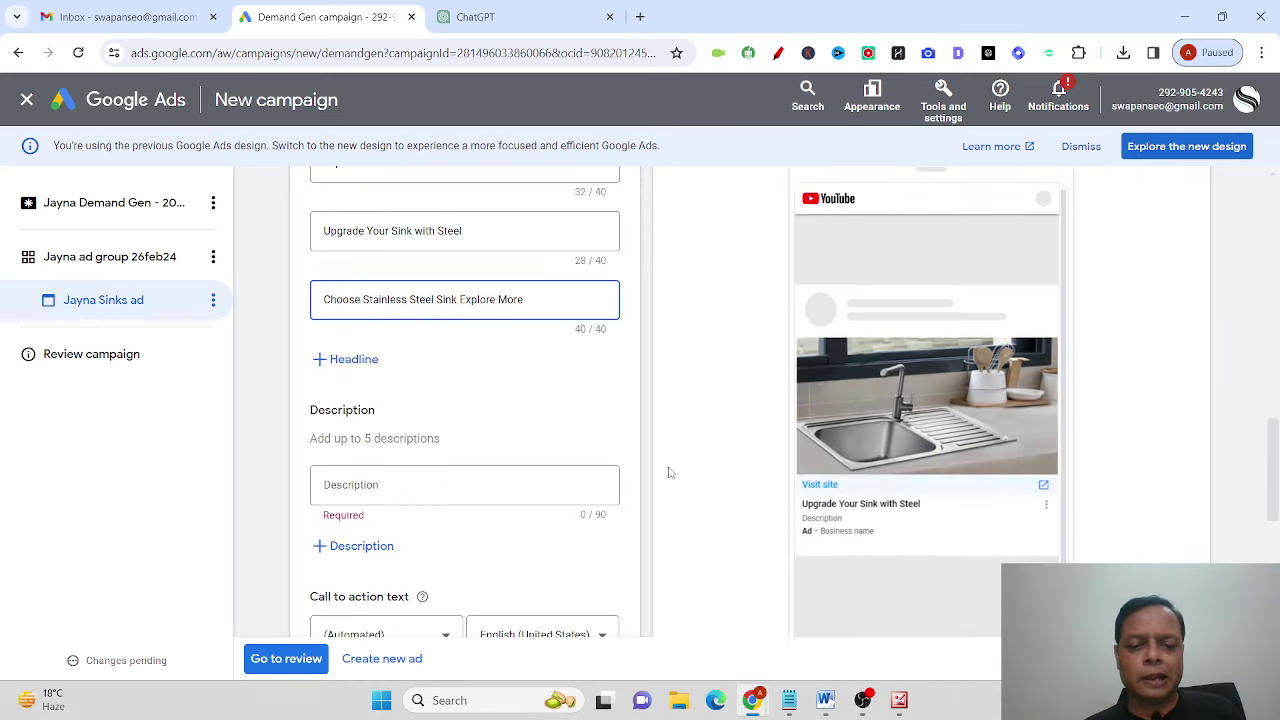
pyautogui.click(450, 485)
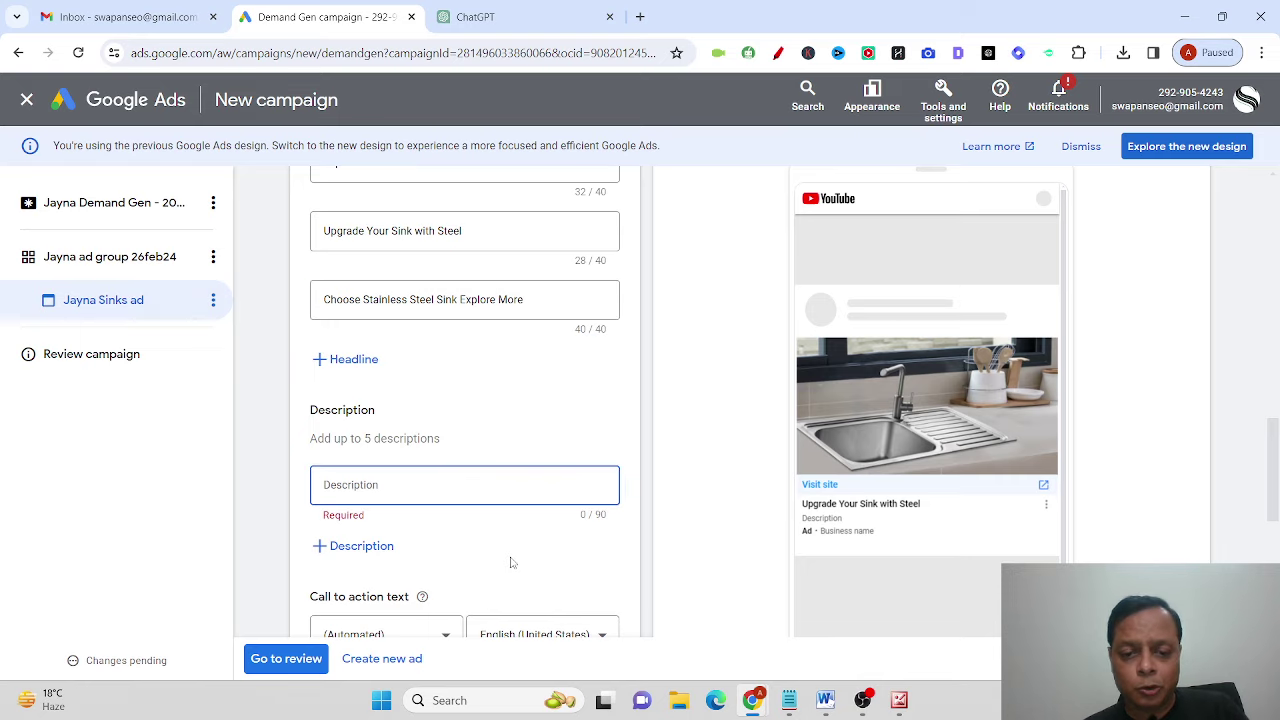
pyautogui.scroll(-1, 510, 561)
pyautogui.click(325, 462)
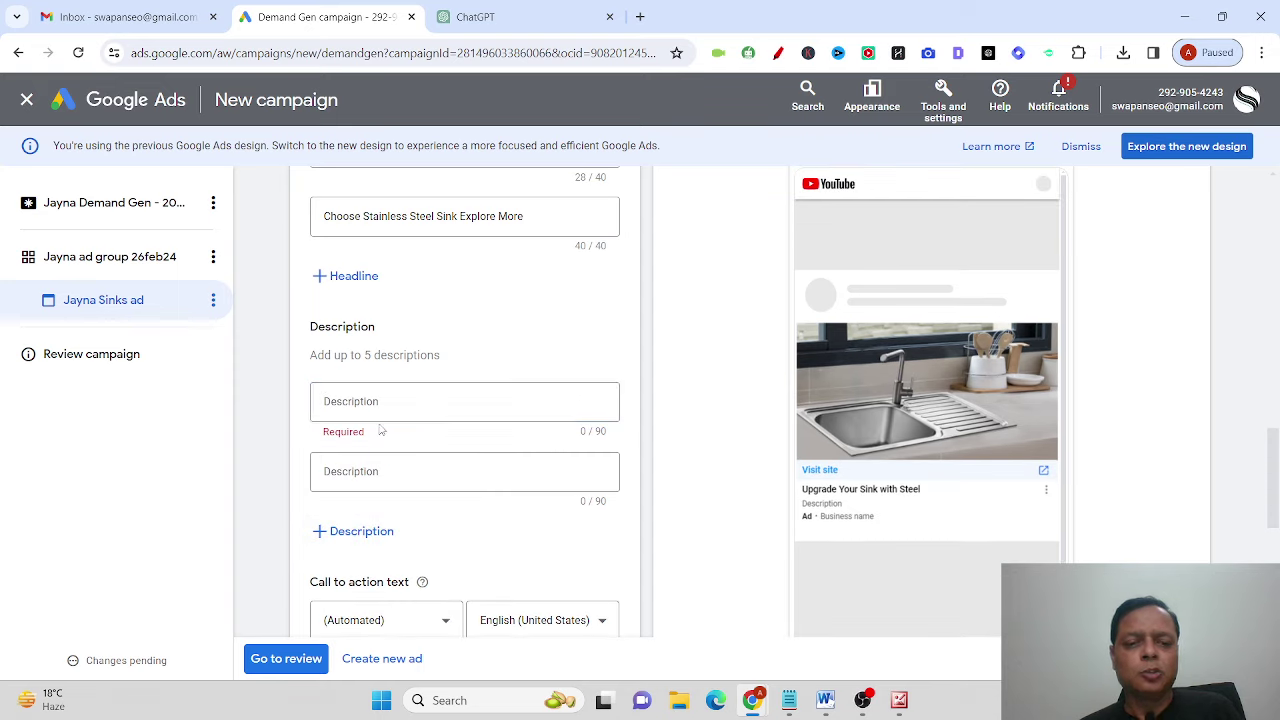
# Step: Copy "Choose Stainless for Effortless Style and Functionality!" from ChatGPT's long headlines and descriptions into the first description in Google Ads
pyautogui.click(404, 400)
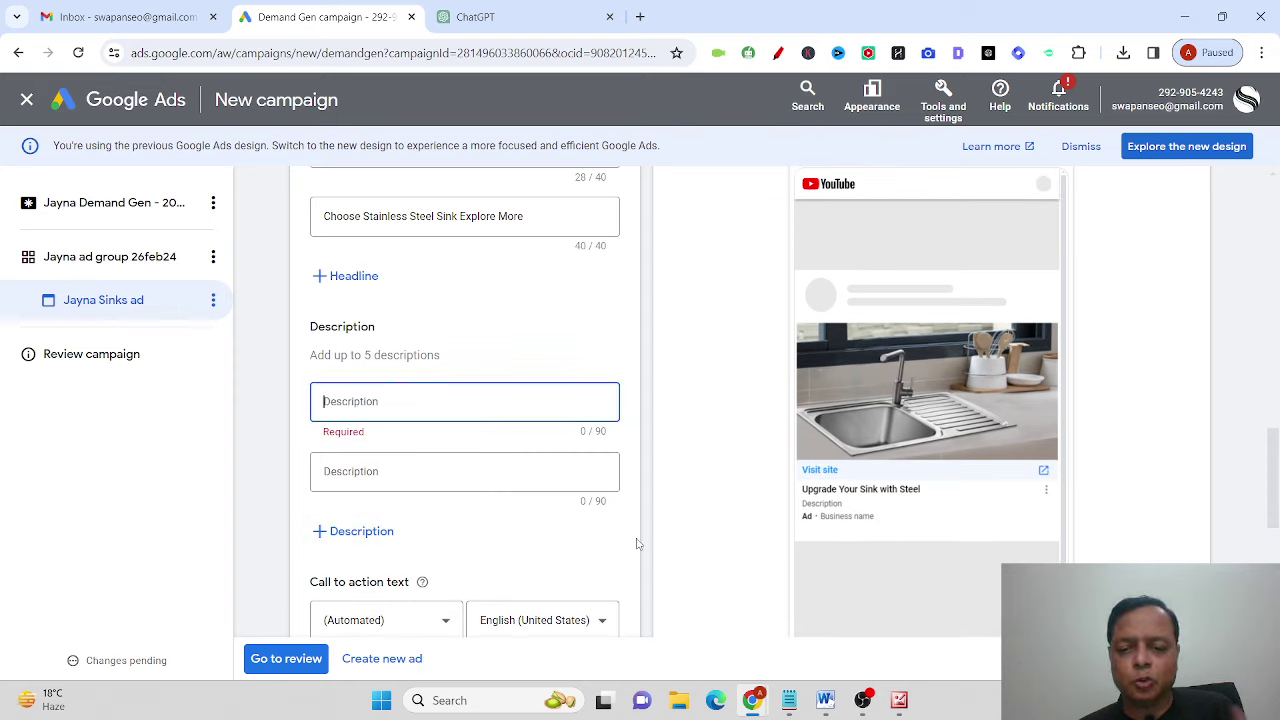
pyautogui.click(503, 22)
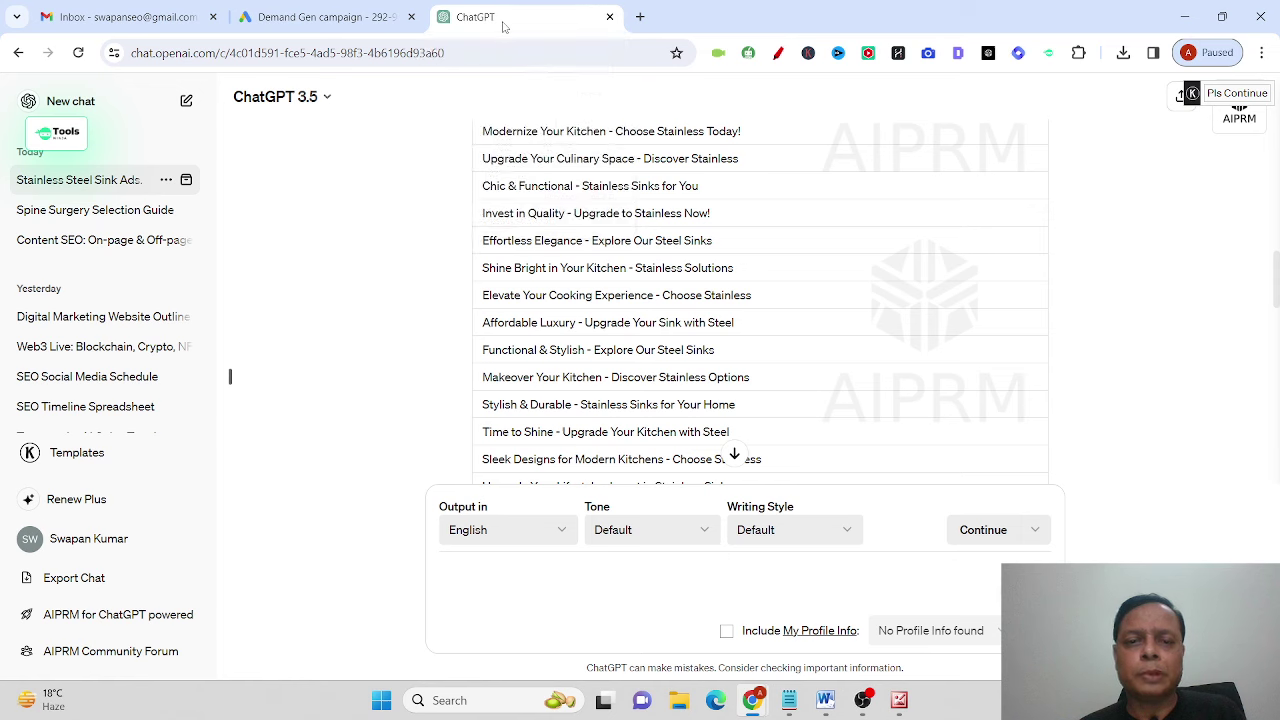
pyautogui.scroll(-6, 658, 318)
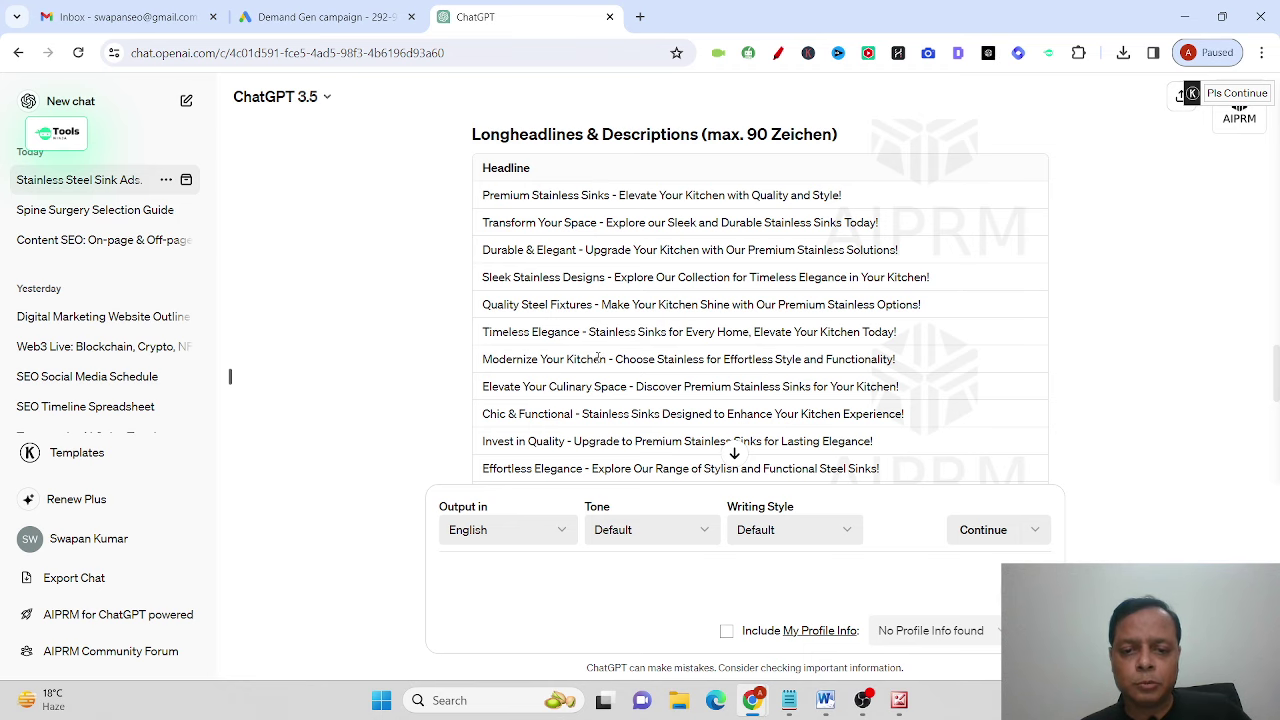
pyautogui.moveTo(614, 359); pyautogui.dragTo(912, 369)
pyautogui.hotkey('ctrl', 'c')
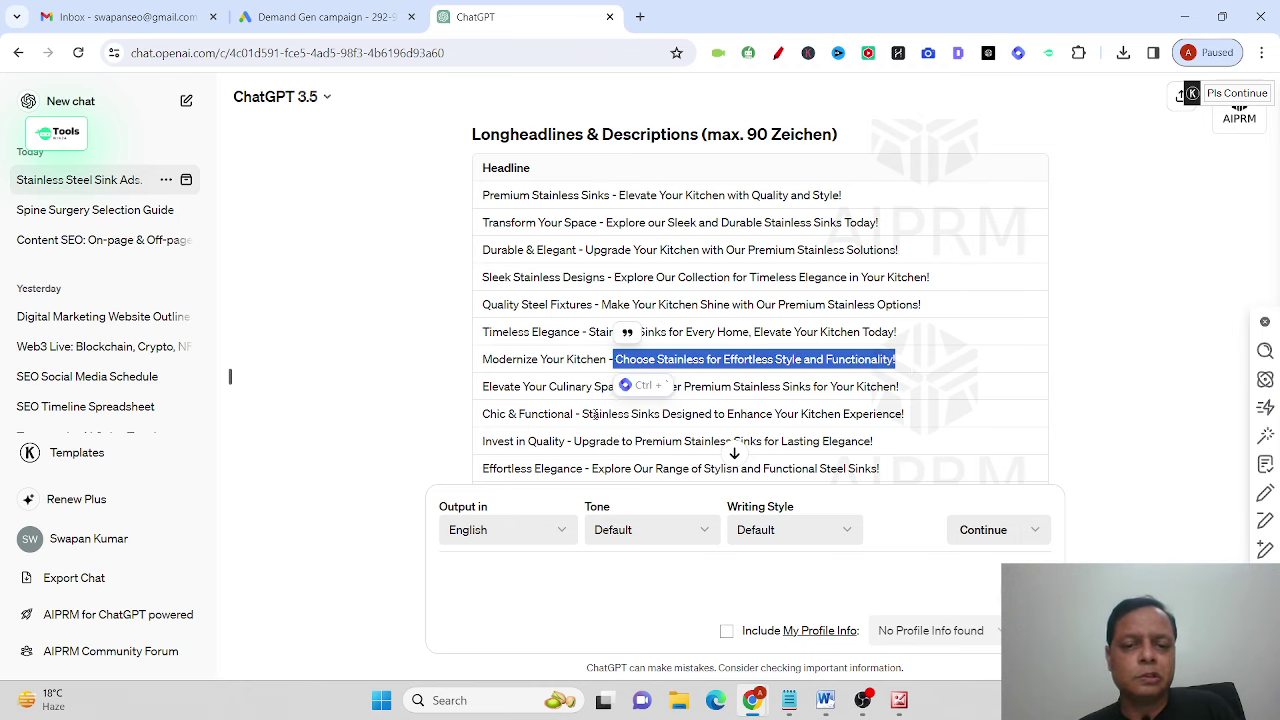
pyautogui.hotkey('alt', 'Tab')
pyautogui.hotkey('alt', 'Tab')
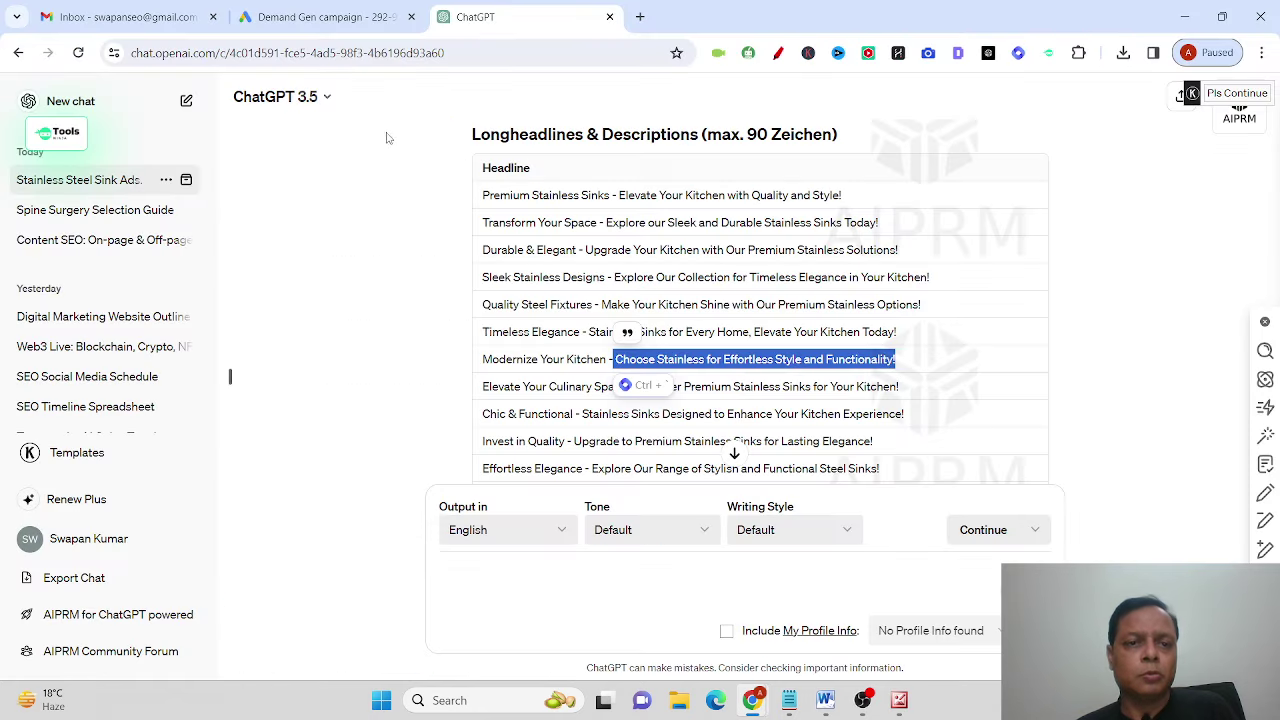
pyautogui.click(320, 16)
pyautogui.hotkey('ctrl', 'v')
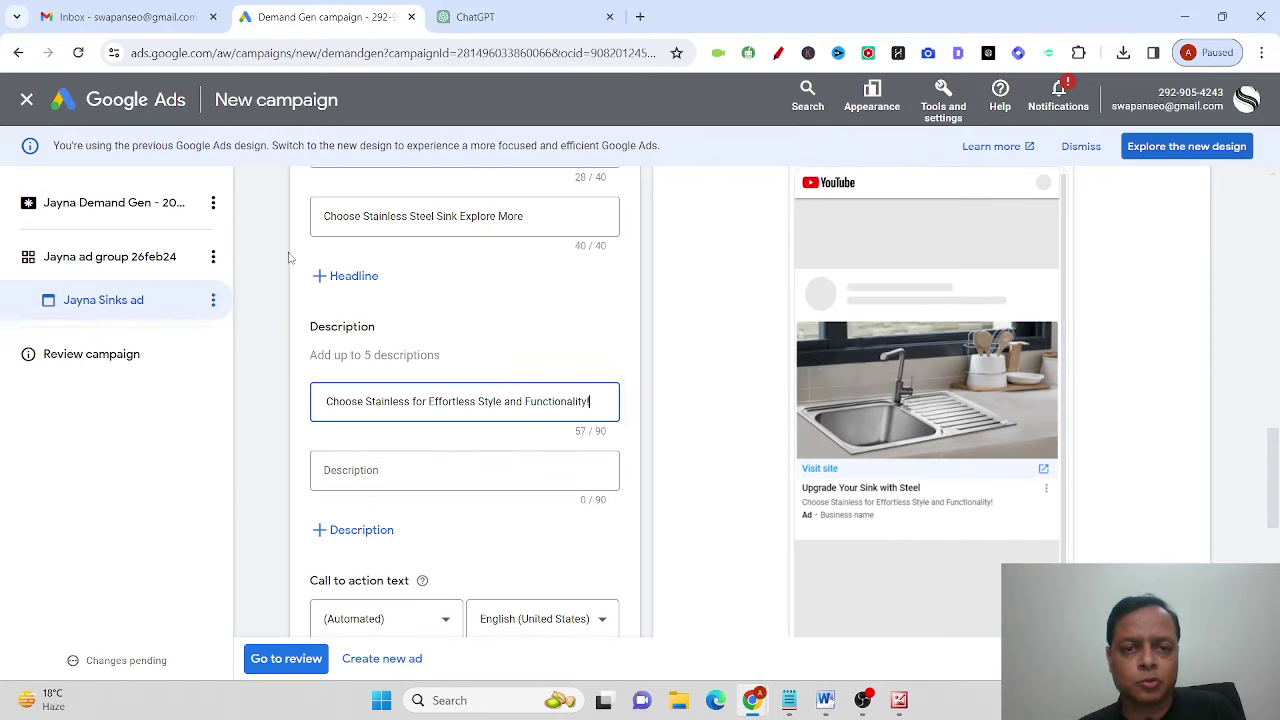
# Step: Using ChatGPT's "Modernize Your Kitchen" wording, extend the first description to "Choose Stainless for Effortless Style and Functionality to Modernize Your Kitchen"
pyautogui.hotkey('ctrl', 'Tab')
pyautogui.click(485, 365)
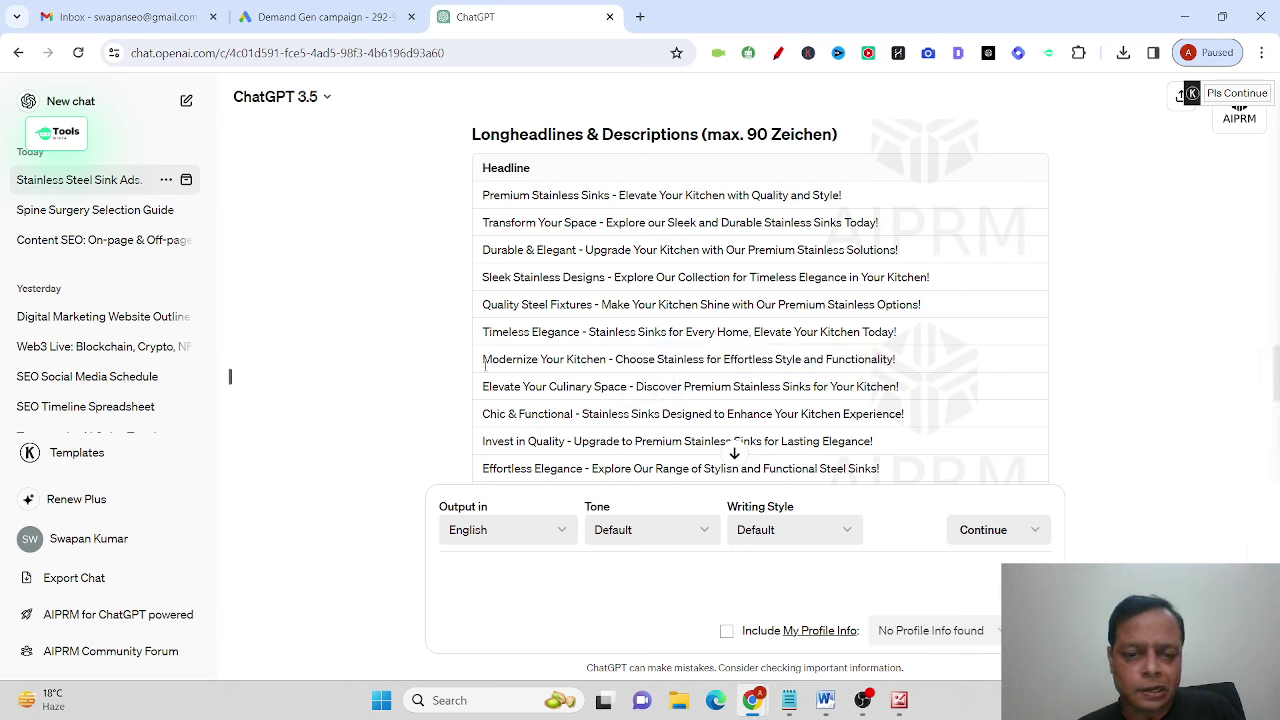
pyautogui.moveTo(484, 358); pyautogui.dragTo(607, 360)
pyautogui.hotkey('ctrl', 'c')
pyautogui.click(812, 408)
pyautogui.click(331, 10)
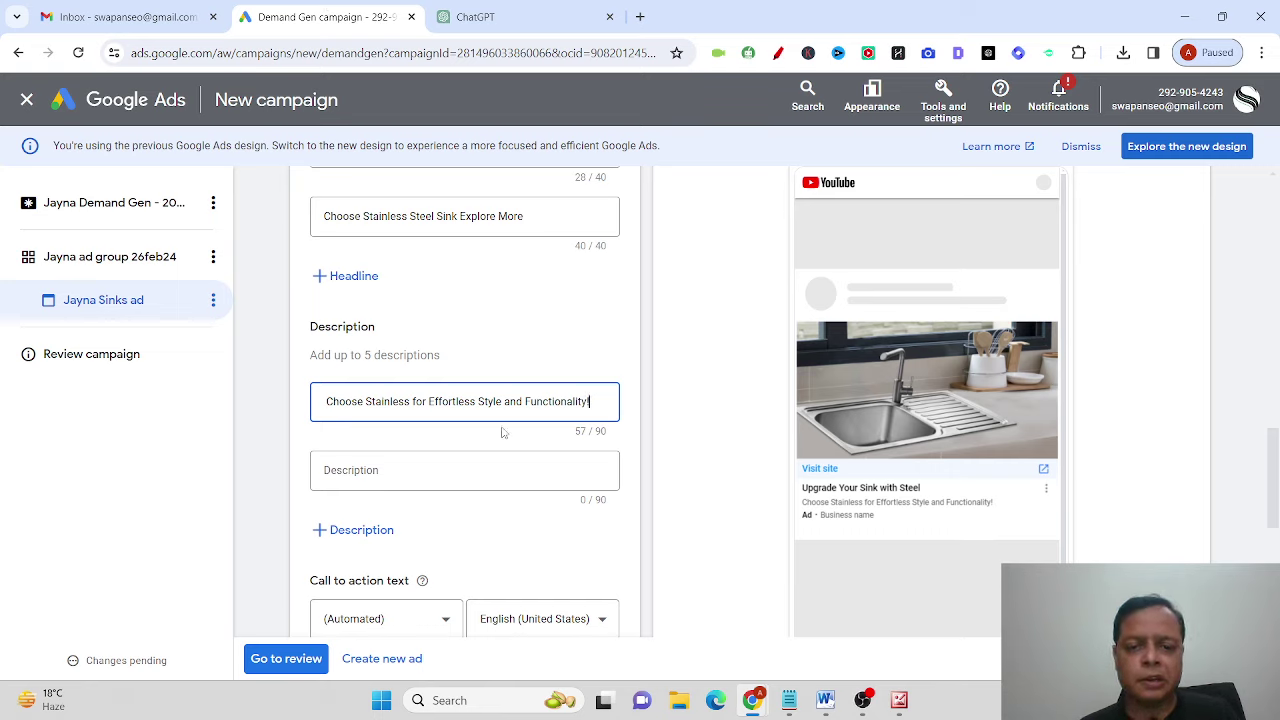
pyautogui.press('BackSpace')
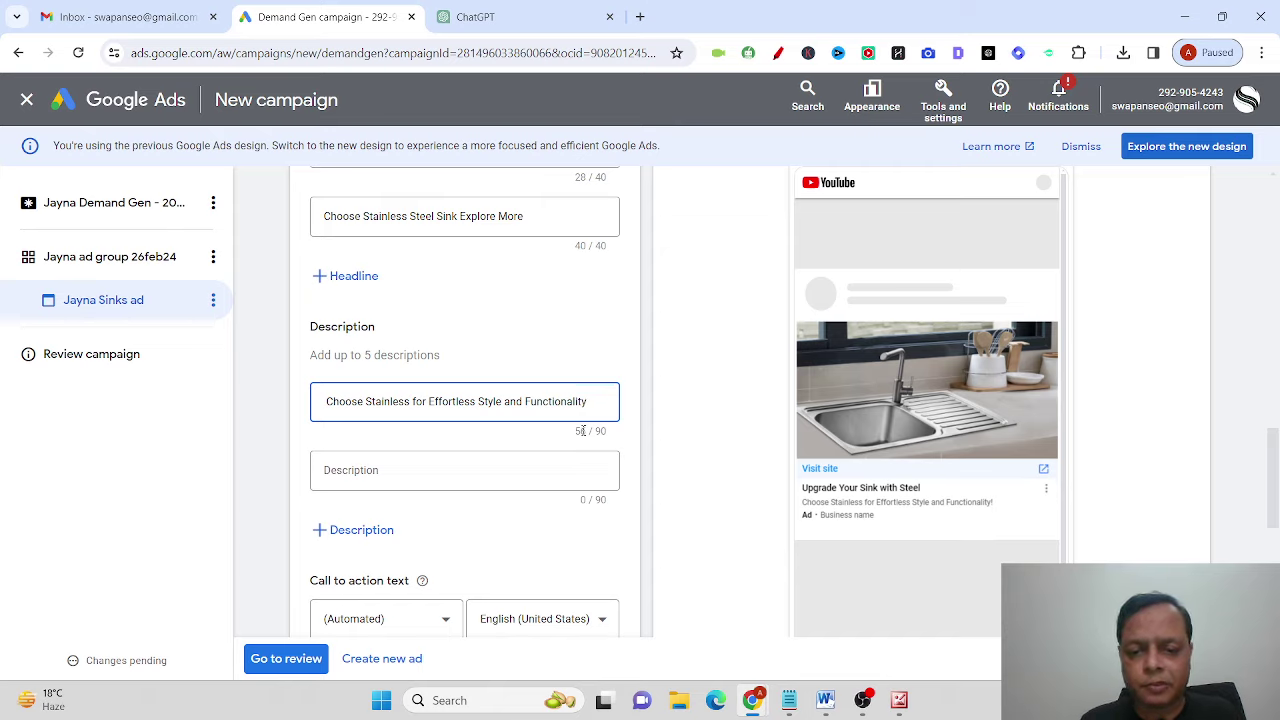
pyautogui.hotkey('ctrl', 'v')
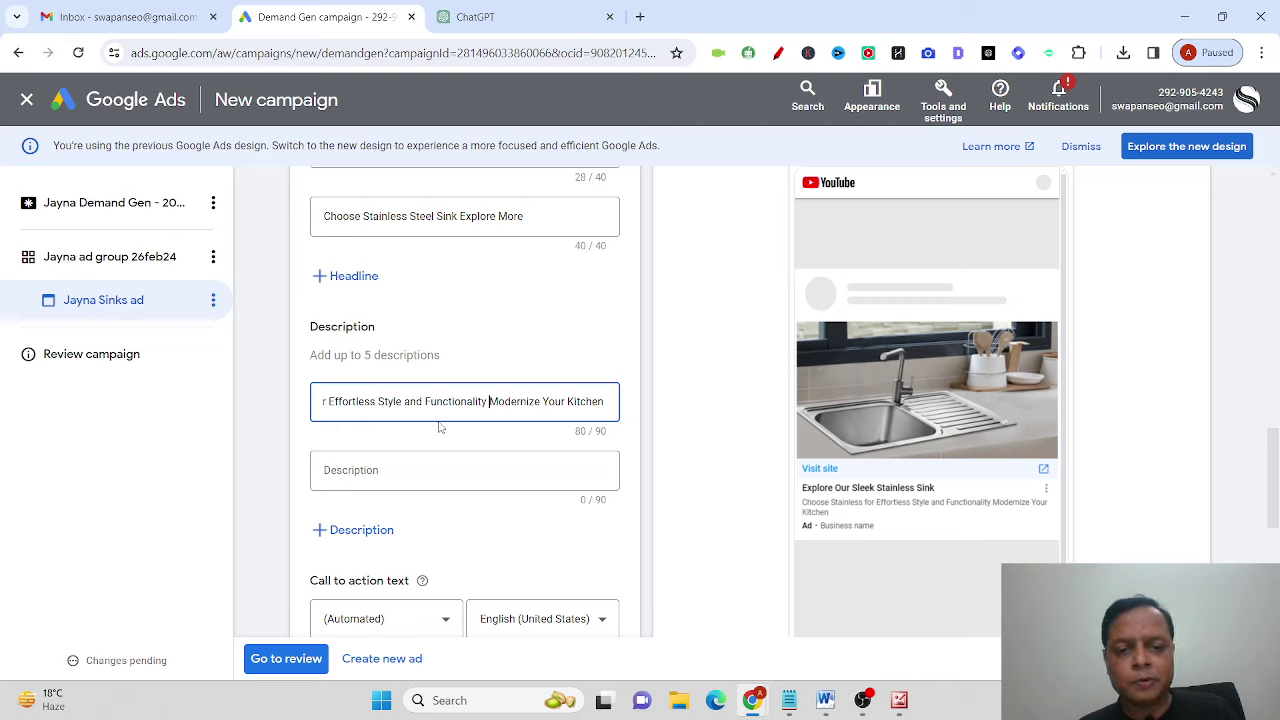
pyautogui.write('to')
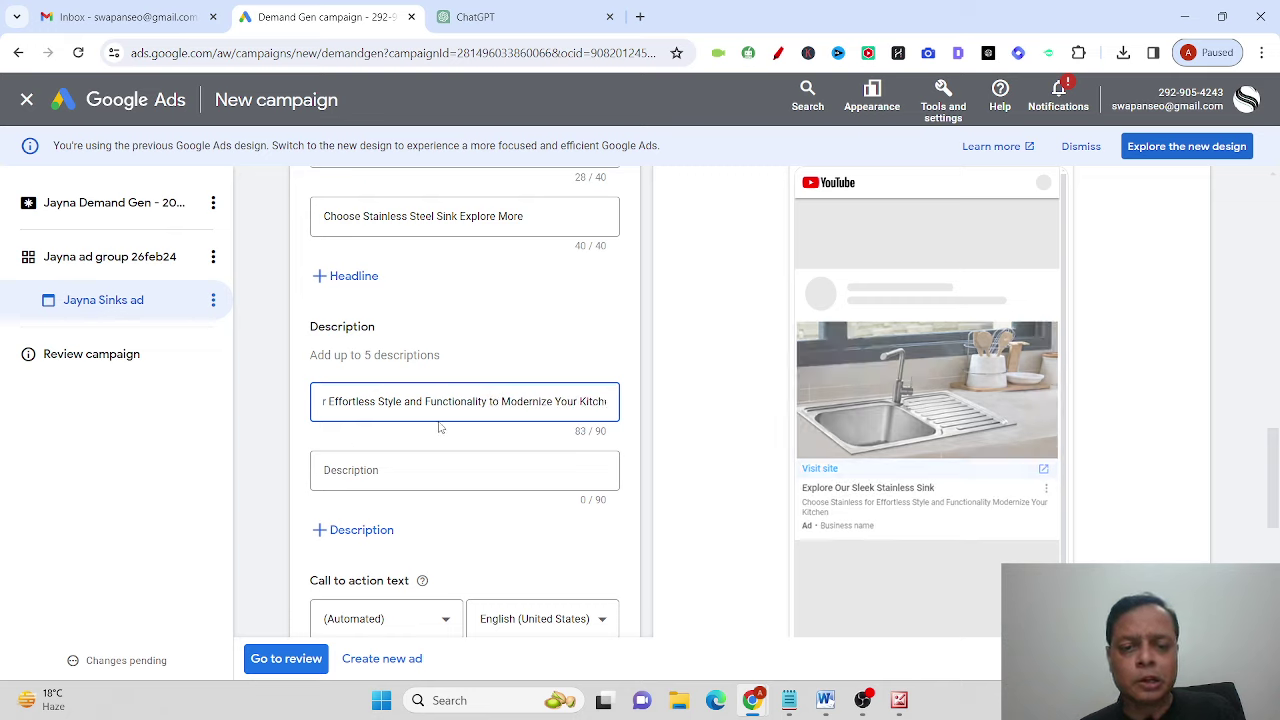
# Step: Copy "Transform Your Kitchen with Our Range of Stainless Sinks!" from ChatGPT's long headlines into the second description in Google Ads
pyautogui.click(432, 474)
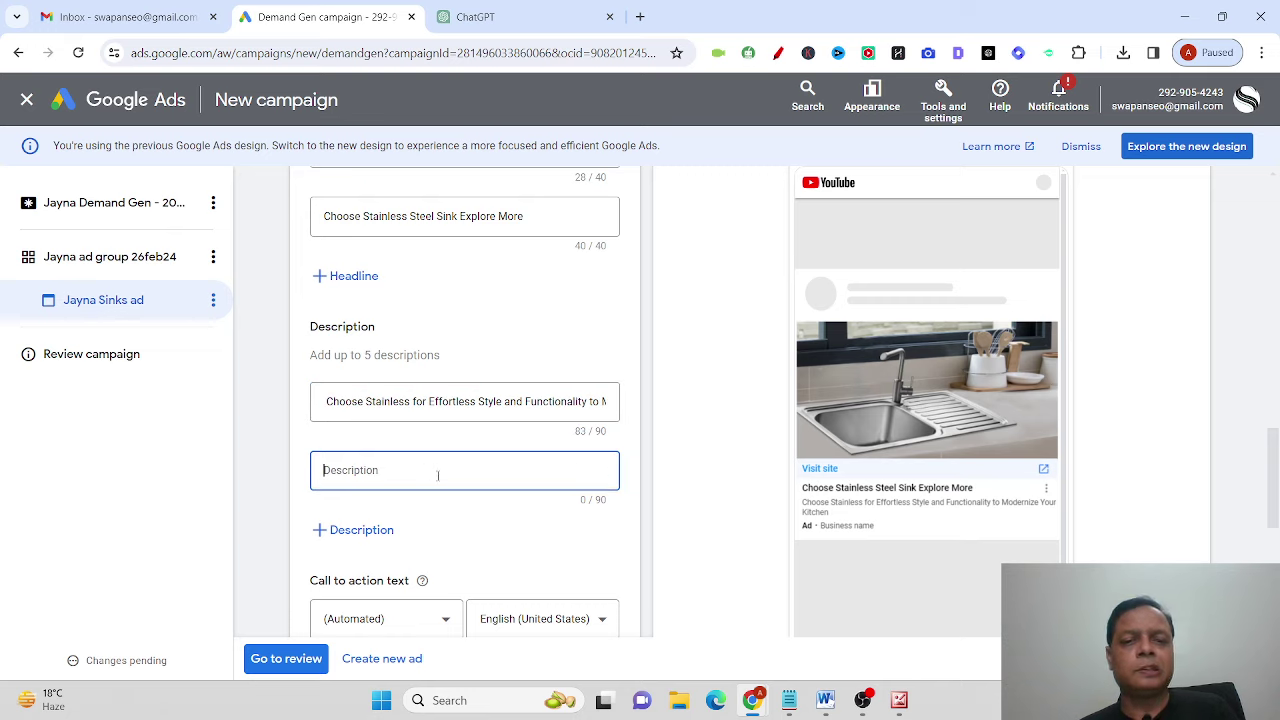
pyautogui.click(476, 17)
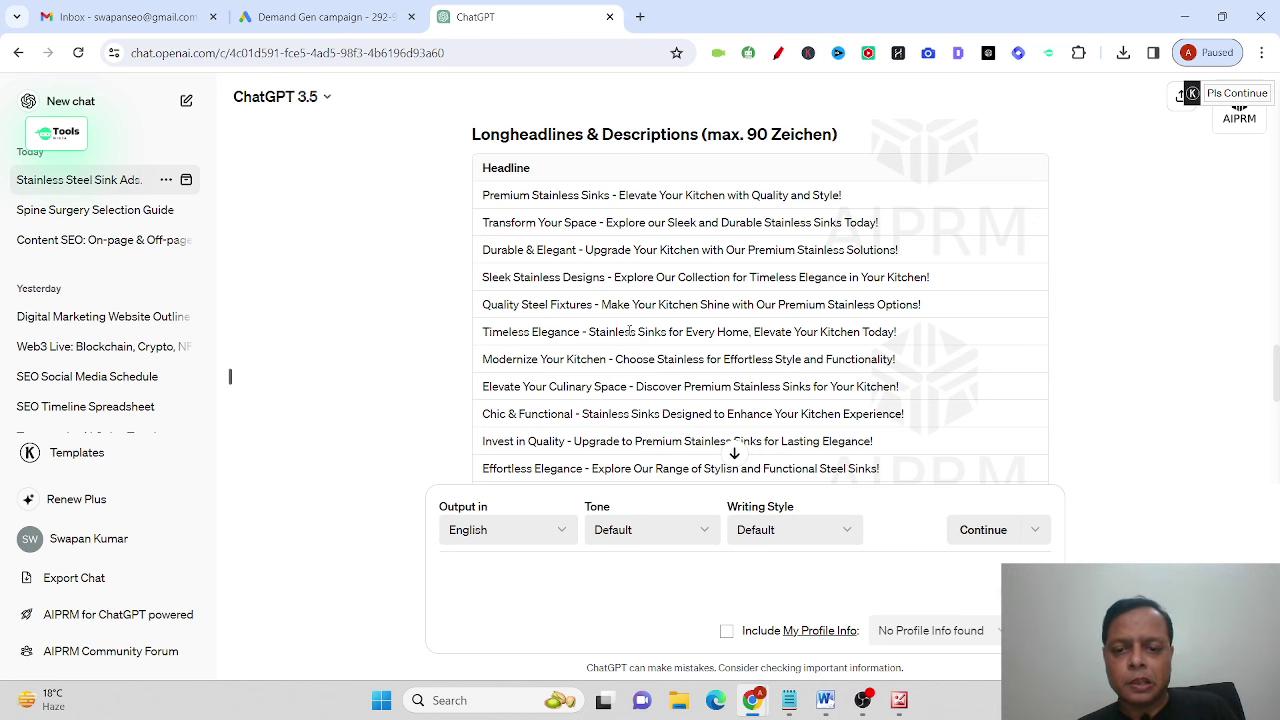
pyautogui.scroll(-2, 629, 331)
pyautogui.scroll(-1, 629, 330)
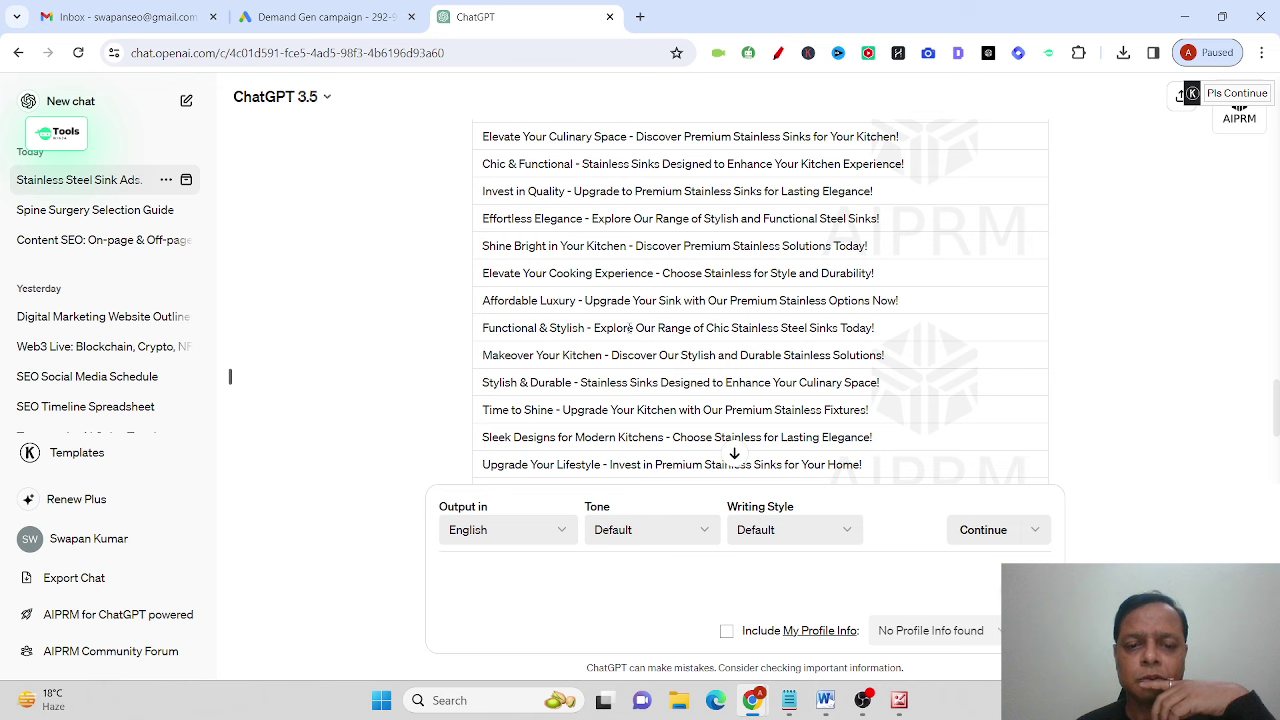
pyautogui.scroll(-1, 630, 327)
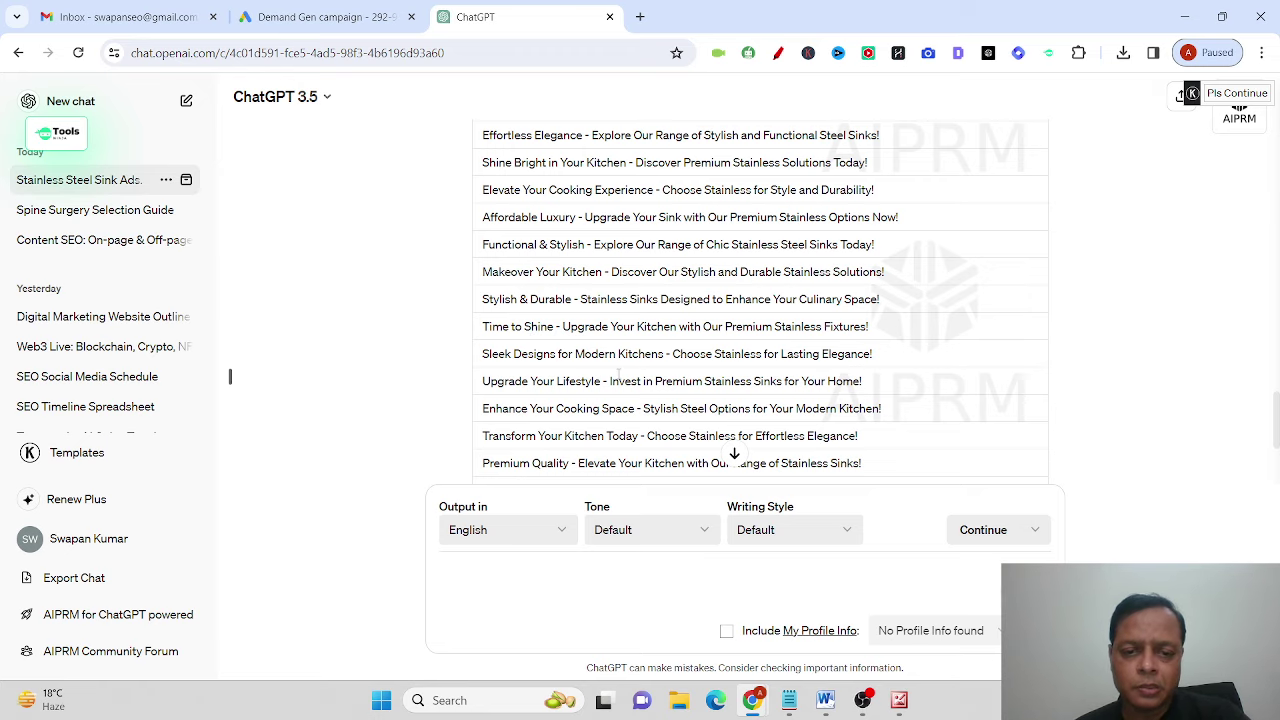
pyautogui.scroll(-1, 619, 376)
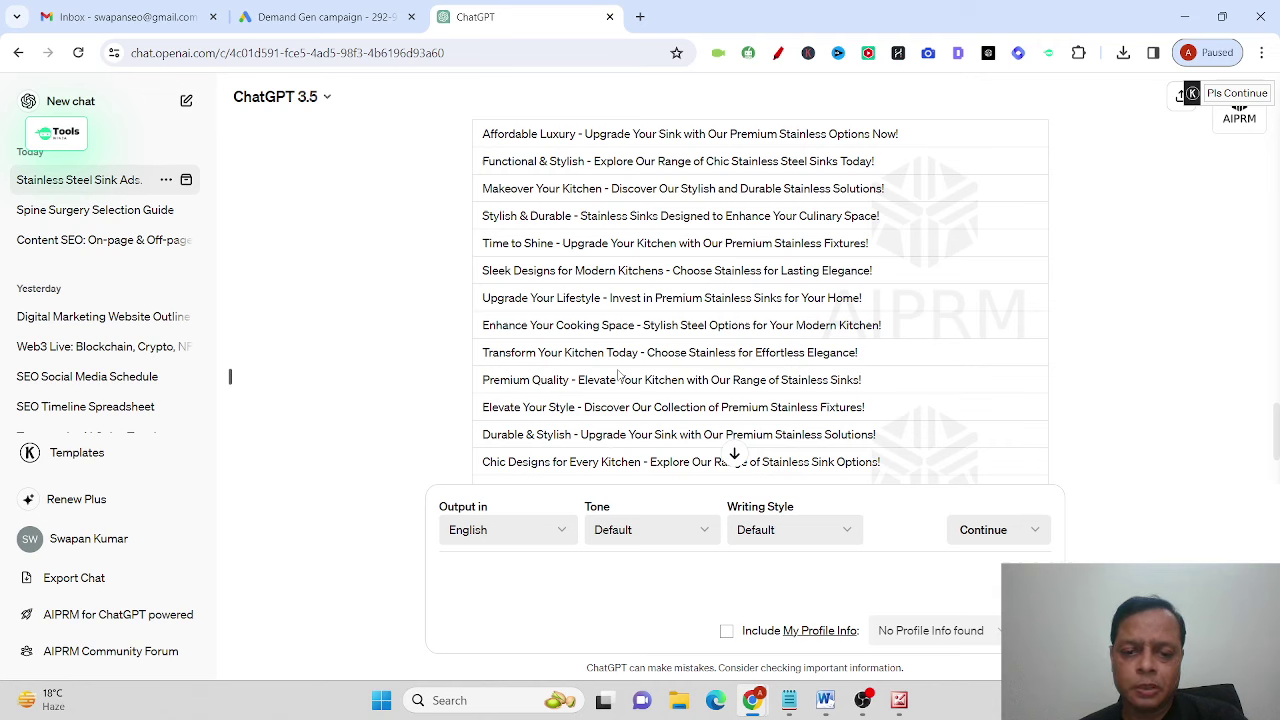
pyautogui.scroll(-1, 619, 376)
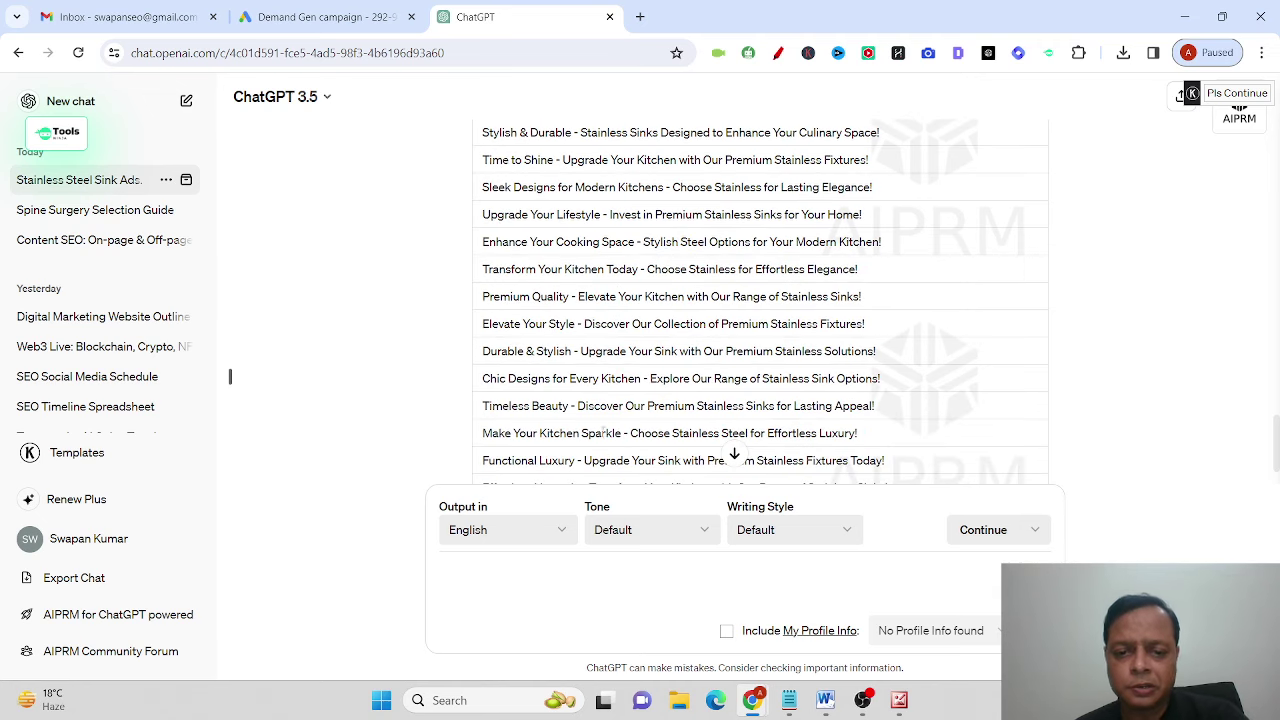
pyautogui.scroll(-1, 590, 440)
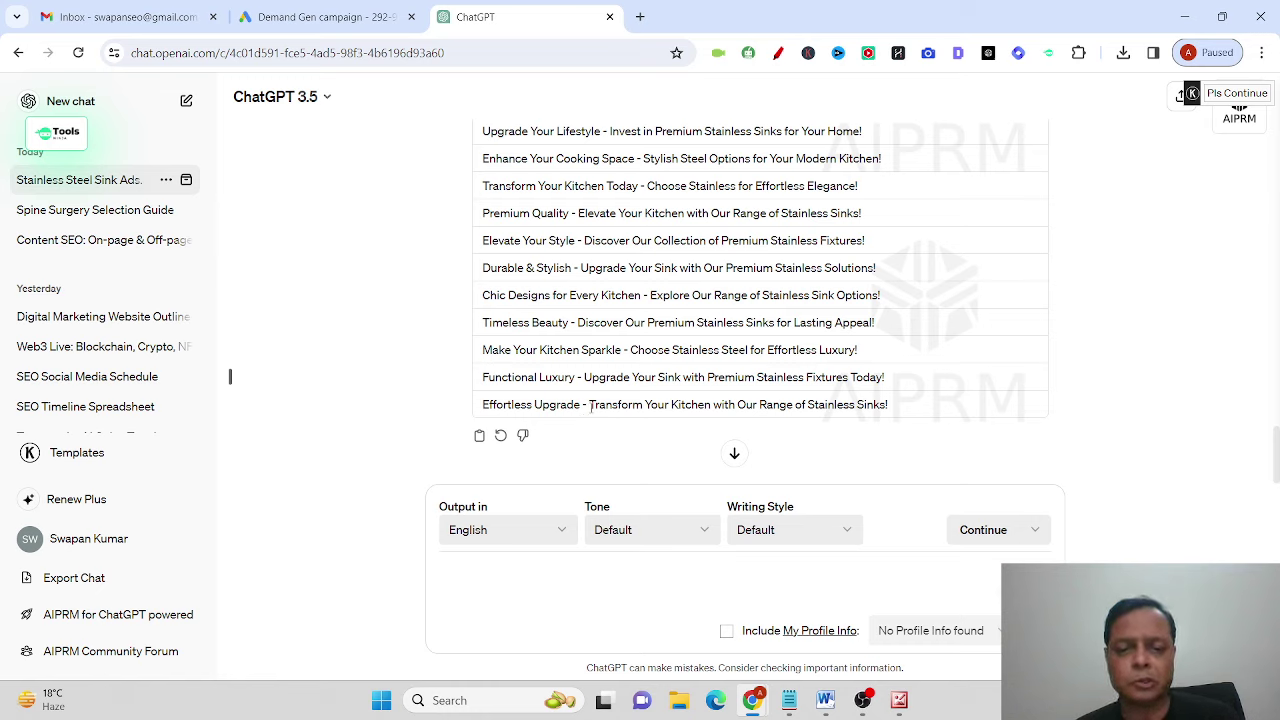
pyautogui.moveTo(590, 405); pyautogui.dragTo(890, 413)
pyautogui.hotkey('ctrl', 'c')
pyautogui.click(367, 16)
pyautogui.hotkey('ctrl', 'v')
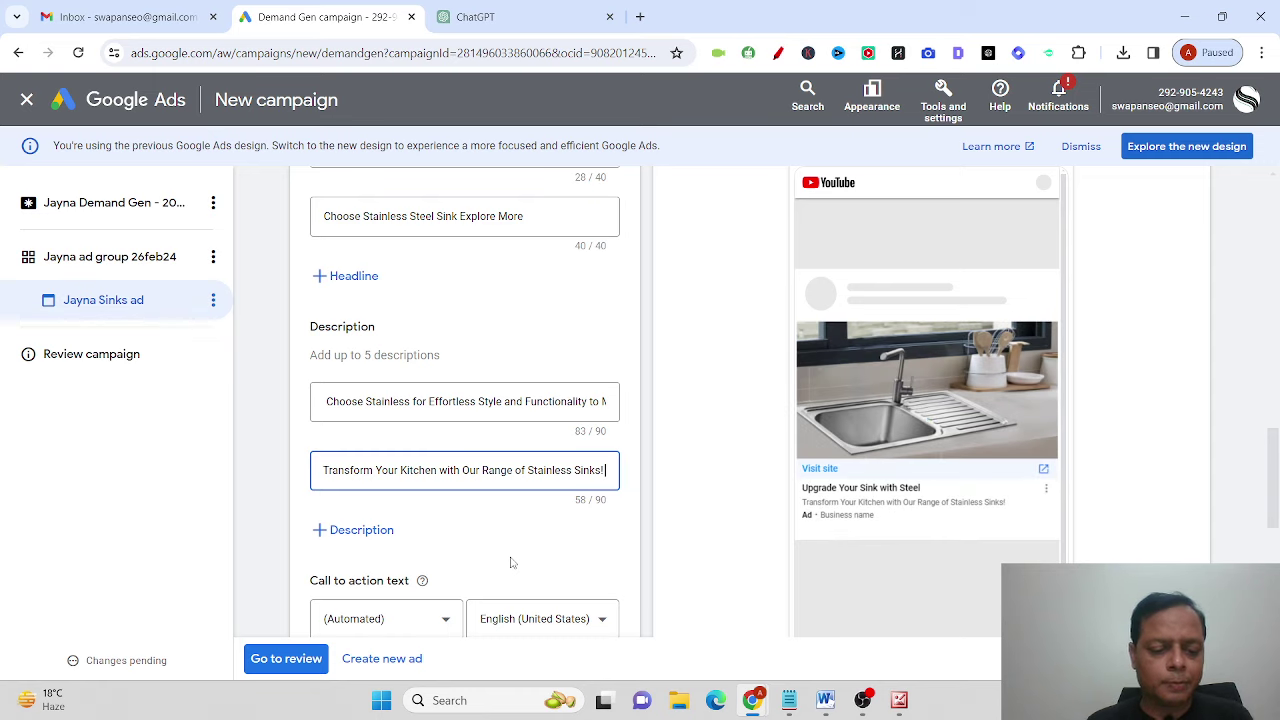
# Step: Append "Save 10% More on First Sale" to the end of the second description
pyautogui.write('Sa')
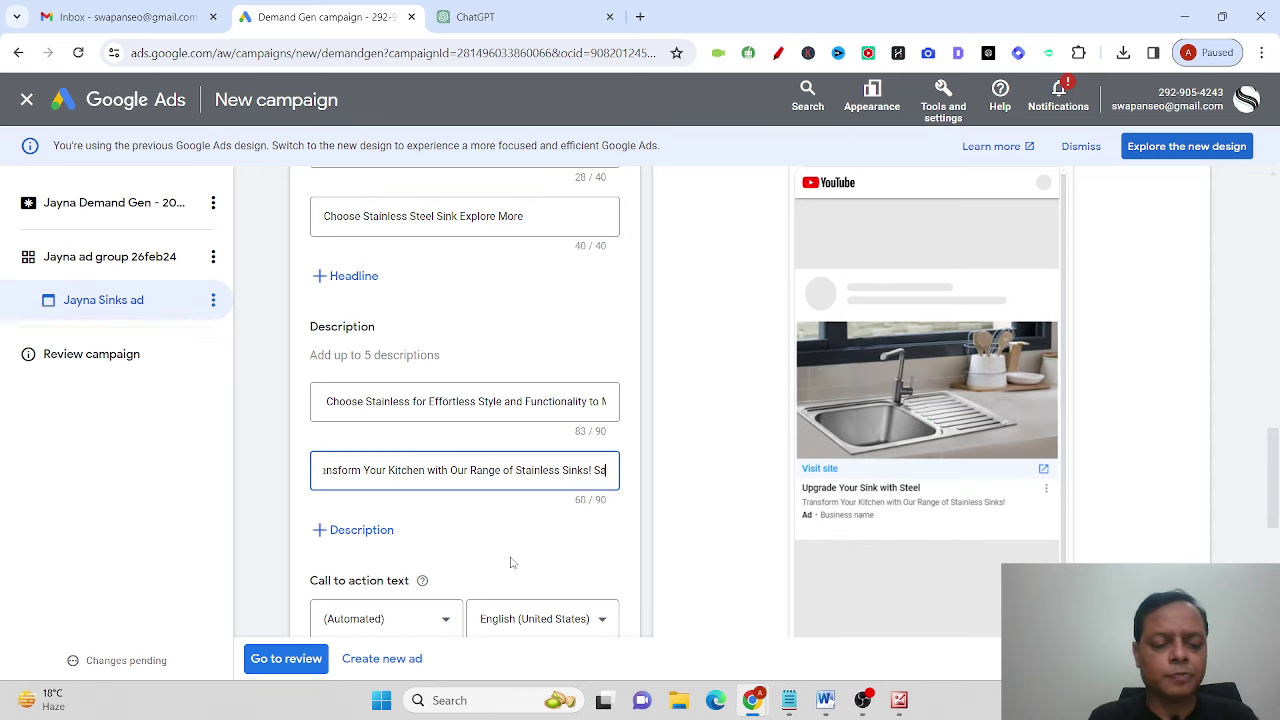
pyautogui.write('ve 10')
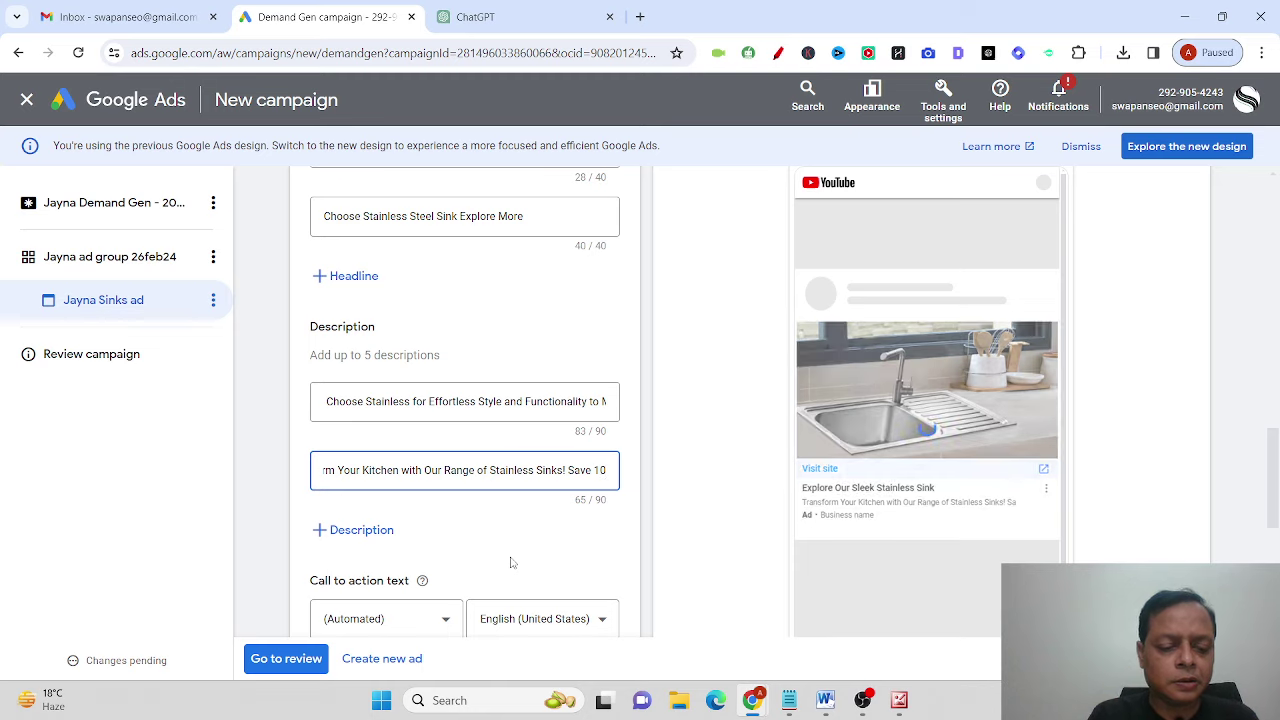
pyautogui.write('%')
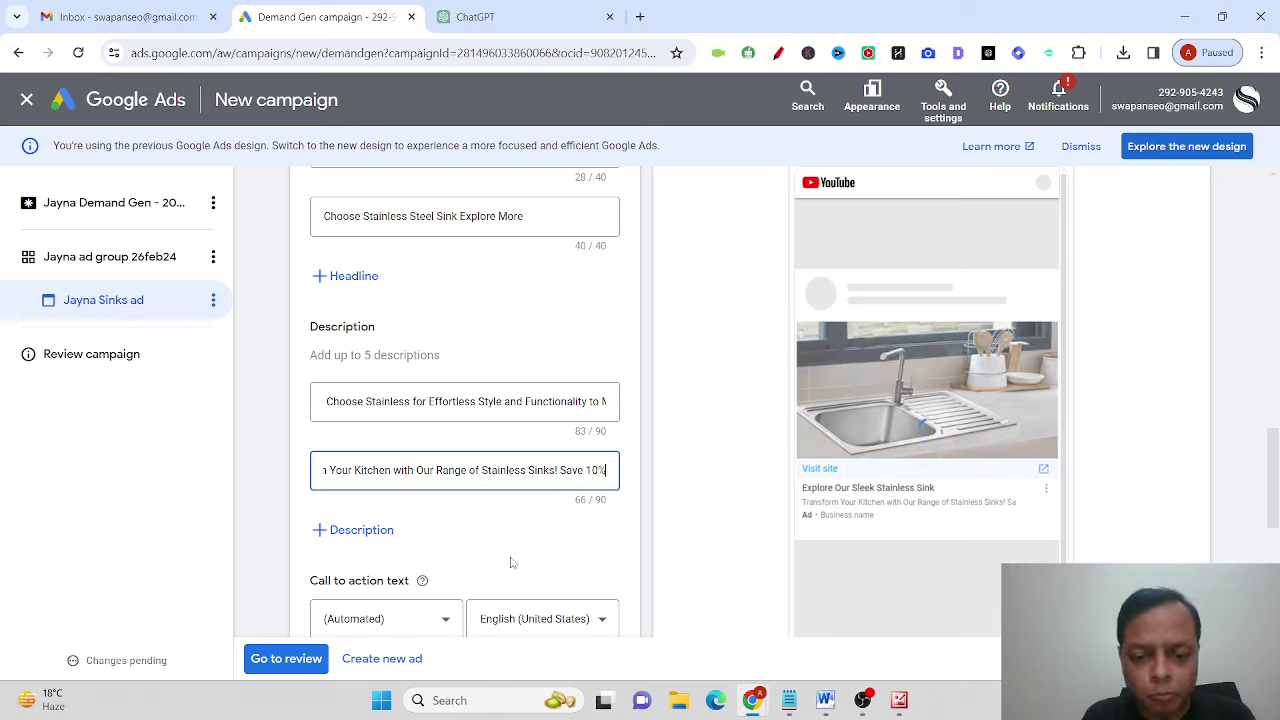
pyautogui.write(' More ')
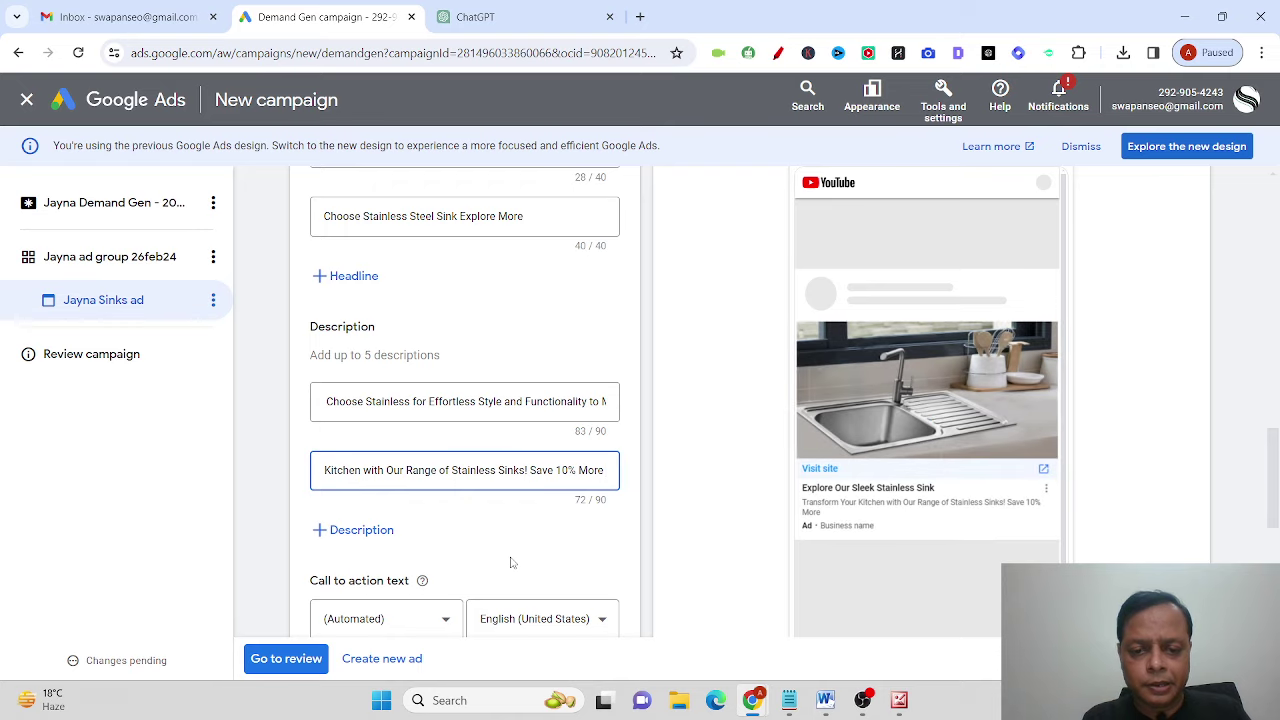
pyautogui.write('on ')
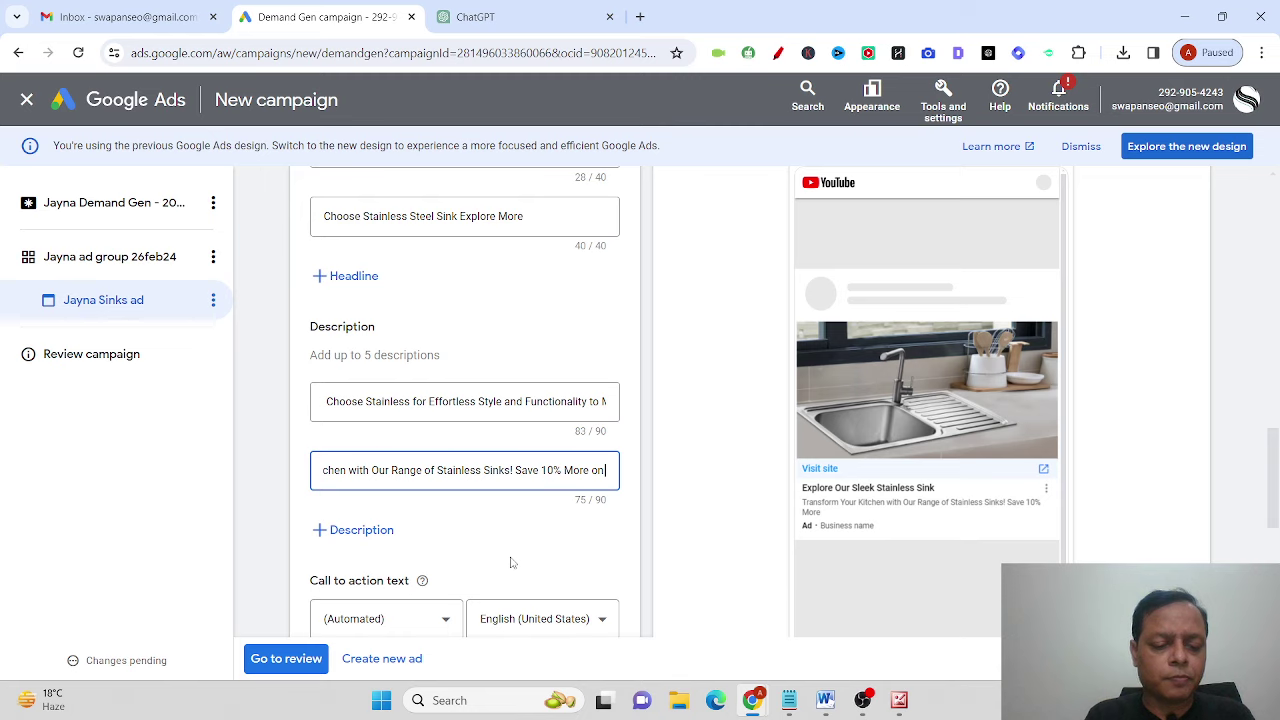
pyautogui.write('First ')
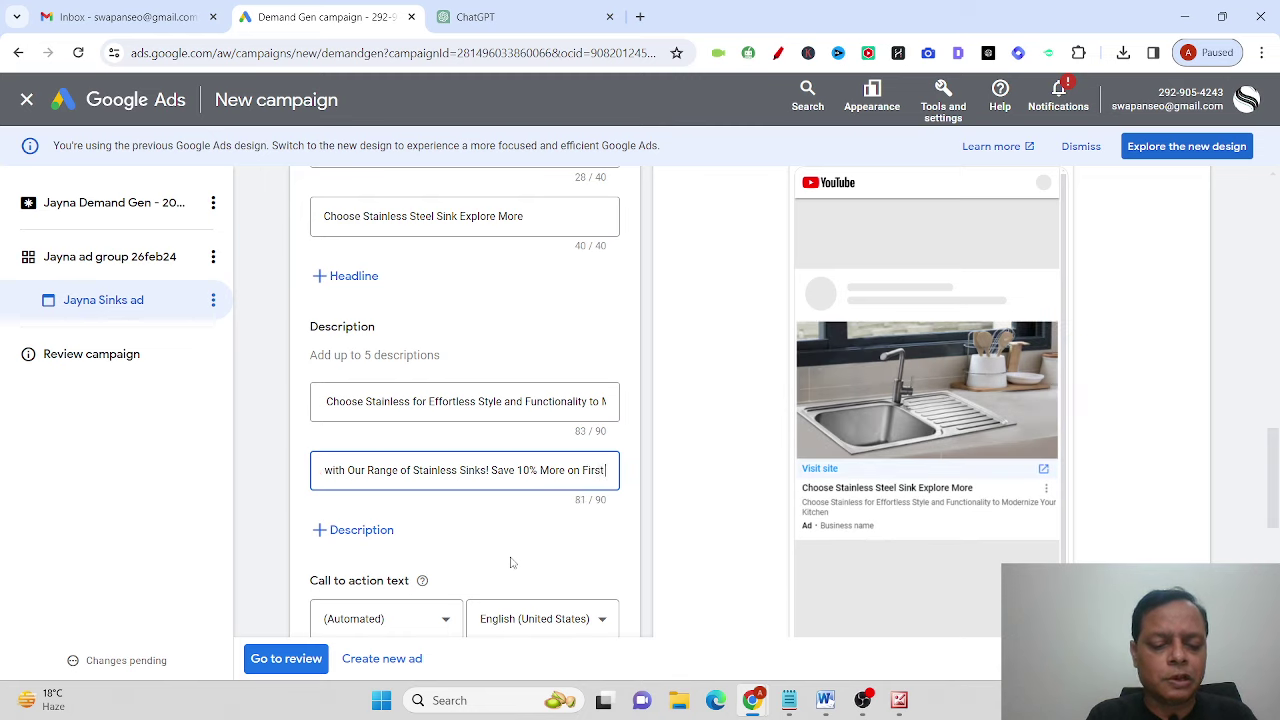
pyautogui.write('Sale')
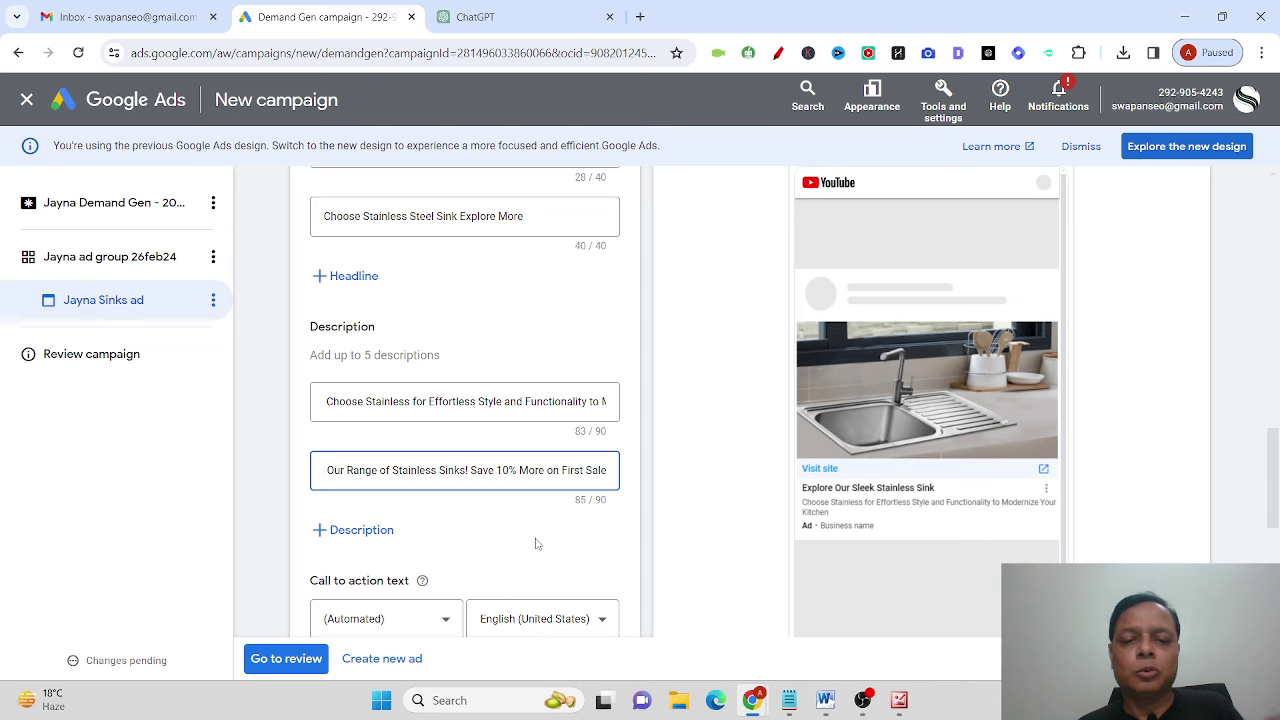
pyautogui.click(536, 543)
# Step: Check the call to action options, keep the automated one, and enter "Jayna Snks" as the business name
pyautogui.scroll(-1, 535, 543)
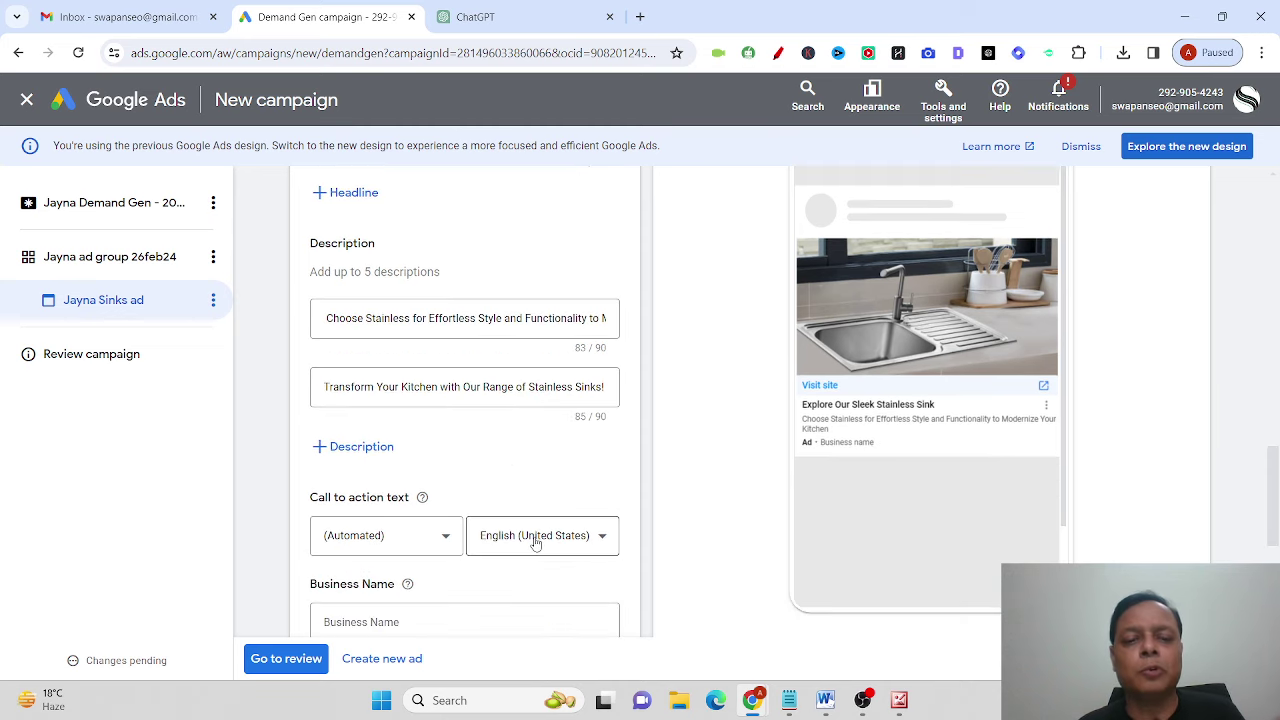
pyautogui.scroll(-1, 535, 540)
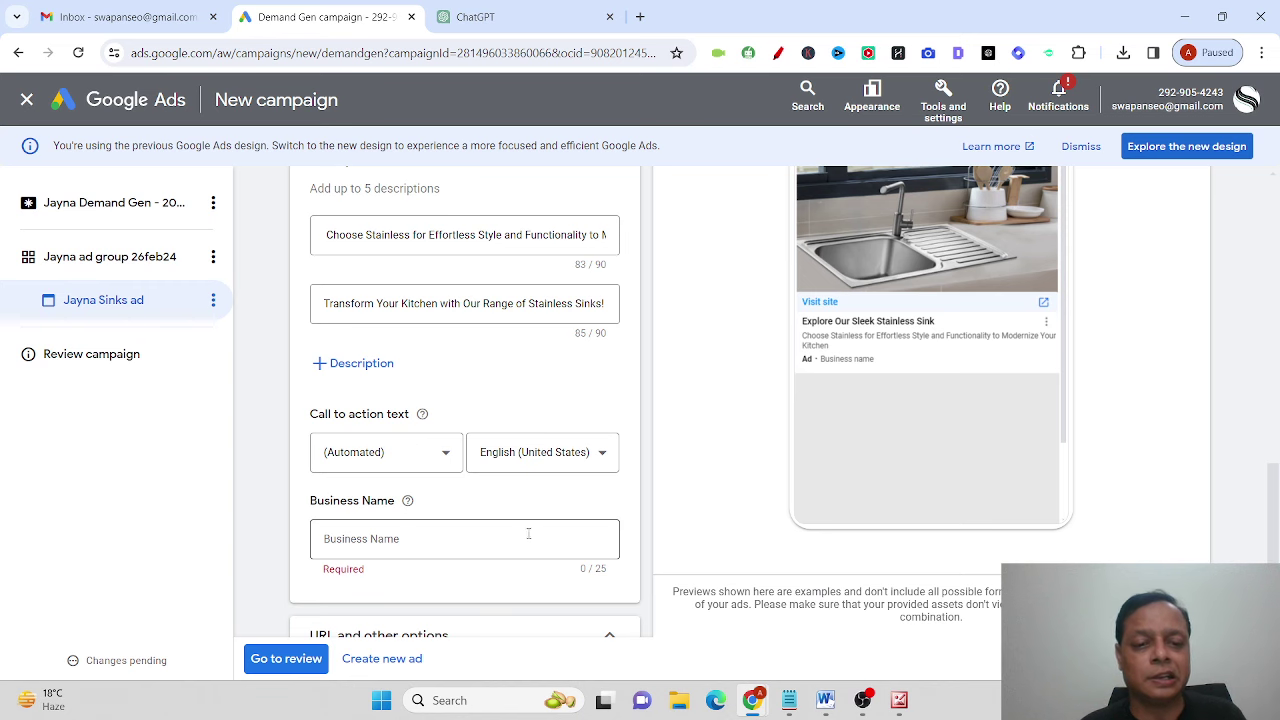
pyautogui.scroll(-1, 440, 478)
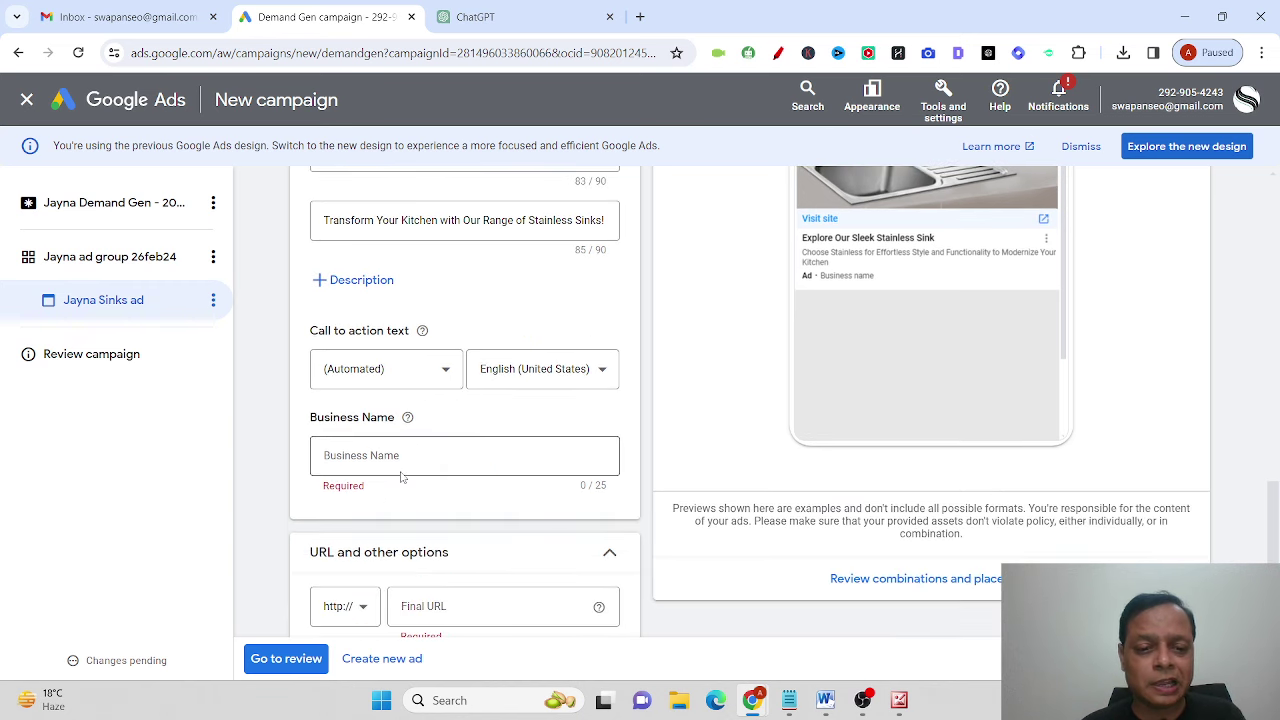
pyautogui.click(435, 452)
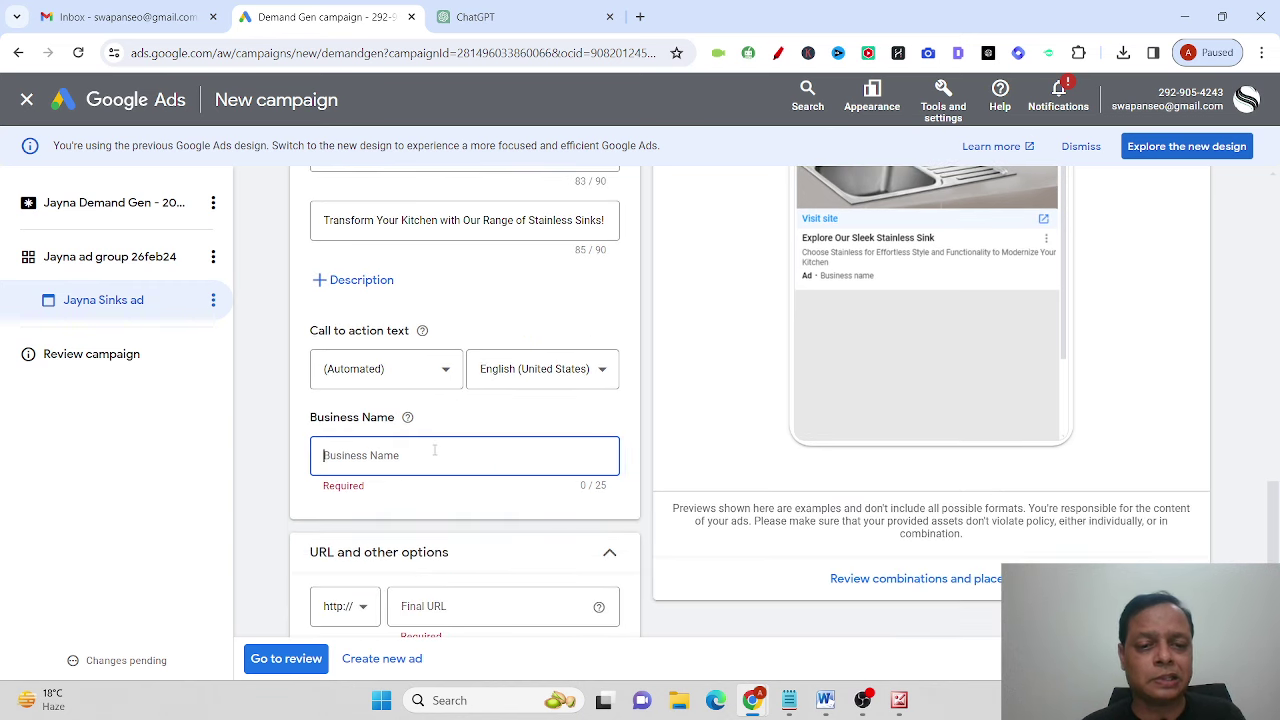
pyautogui.click(444, 375)
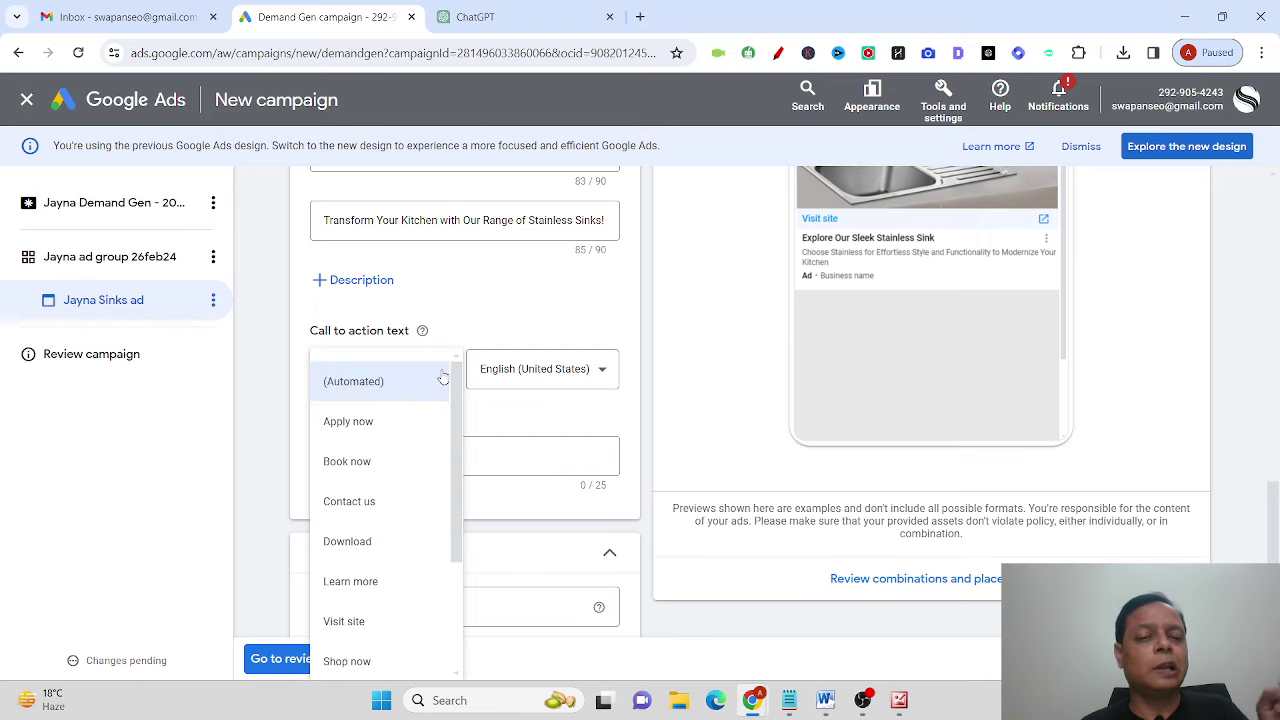
pyautogui.click(535, 414)
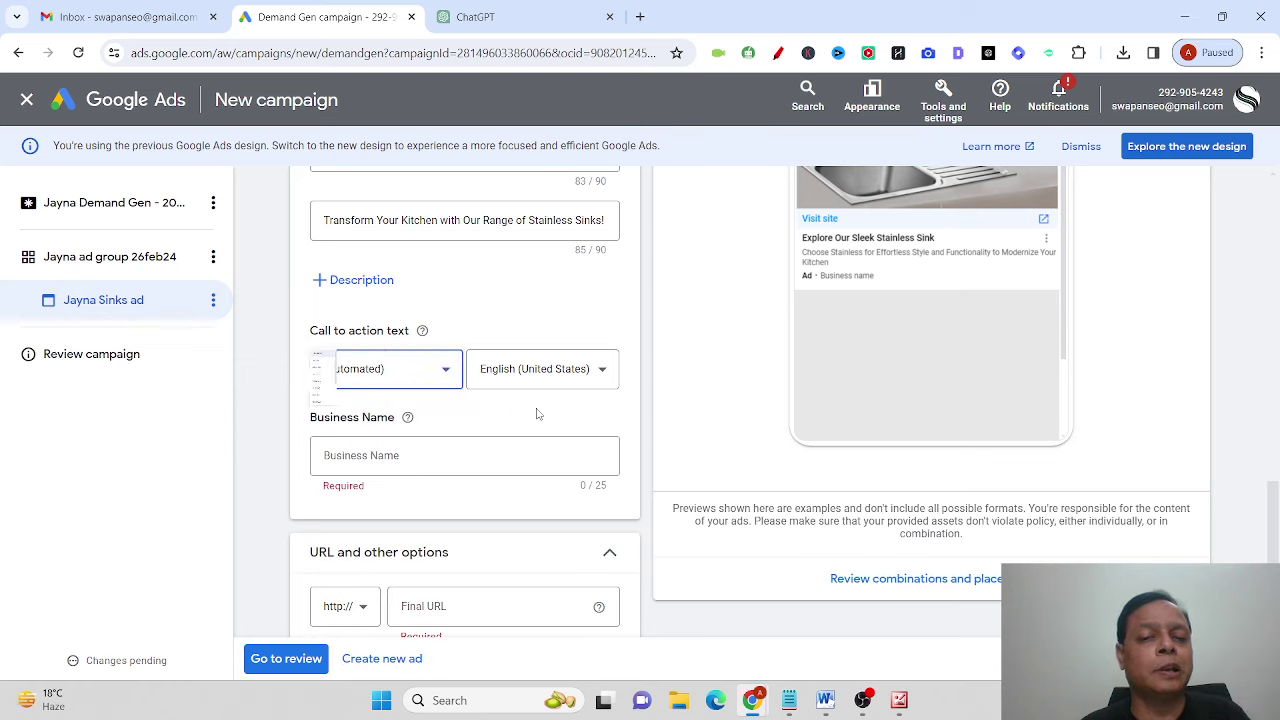
pyautogui.click(444, 452)
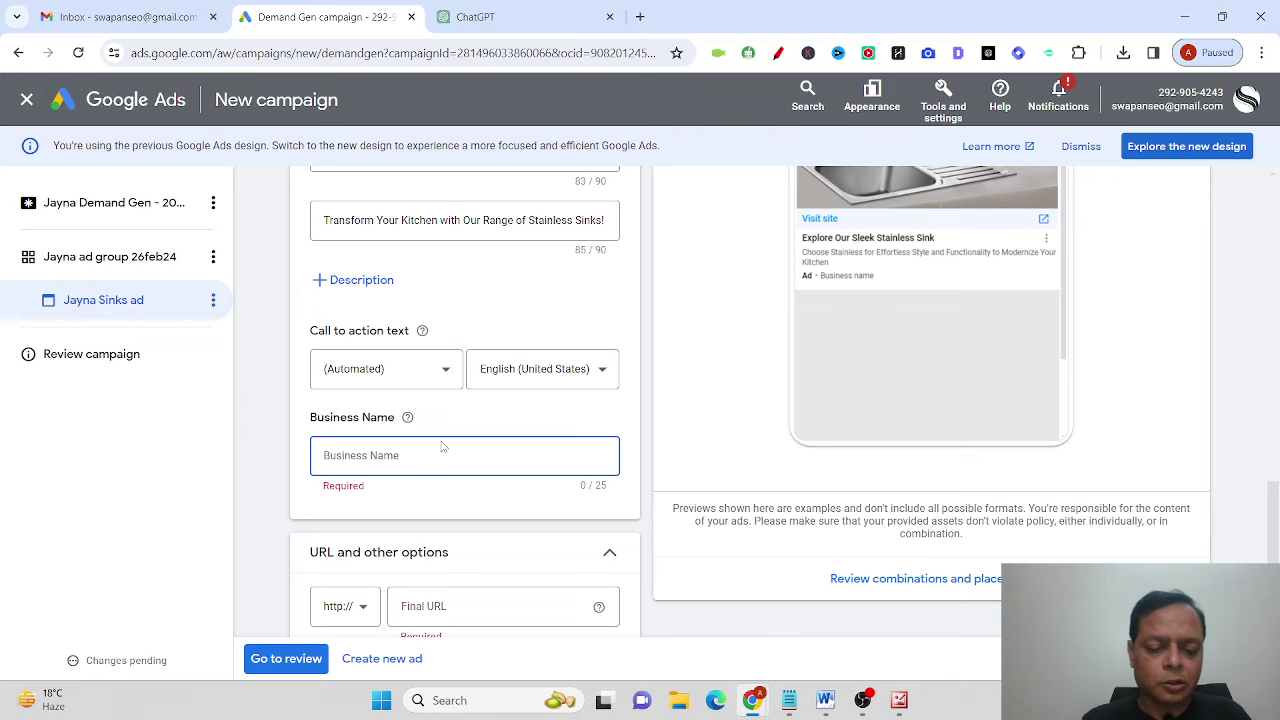
pyautogui.write('Jayna ')
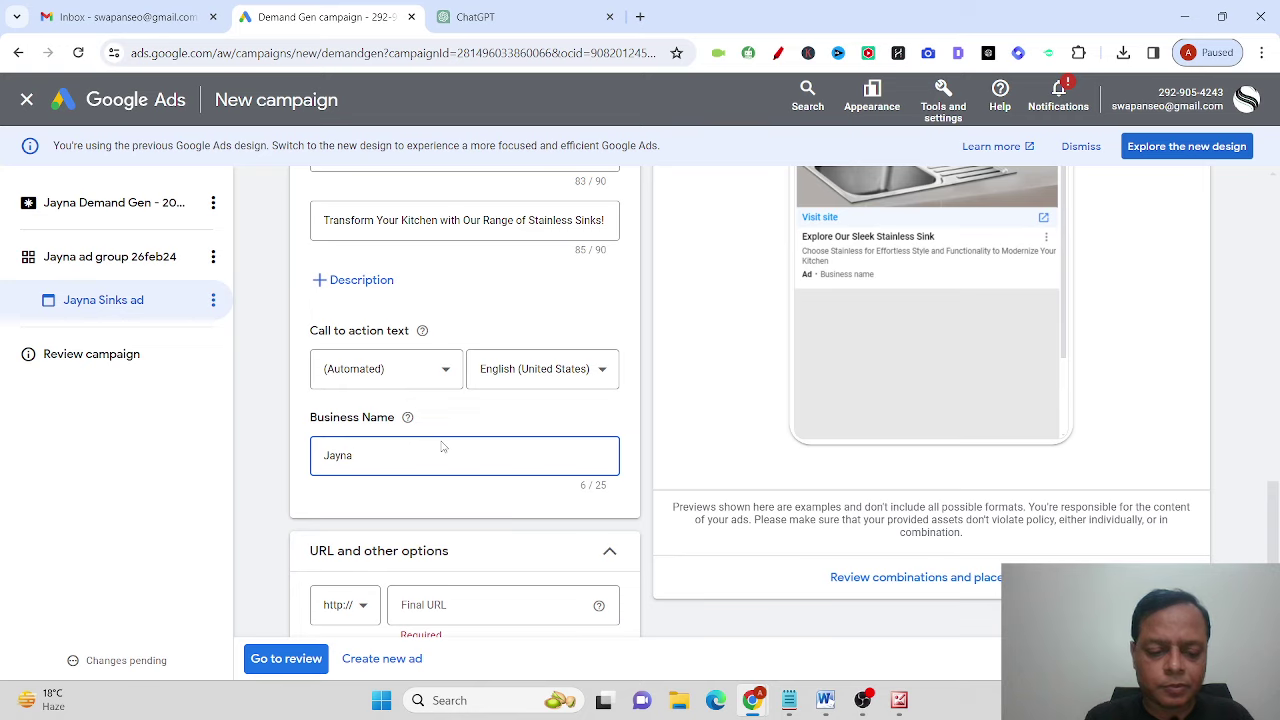
pyautogui.write('Snks')
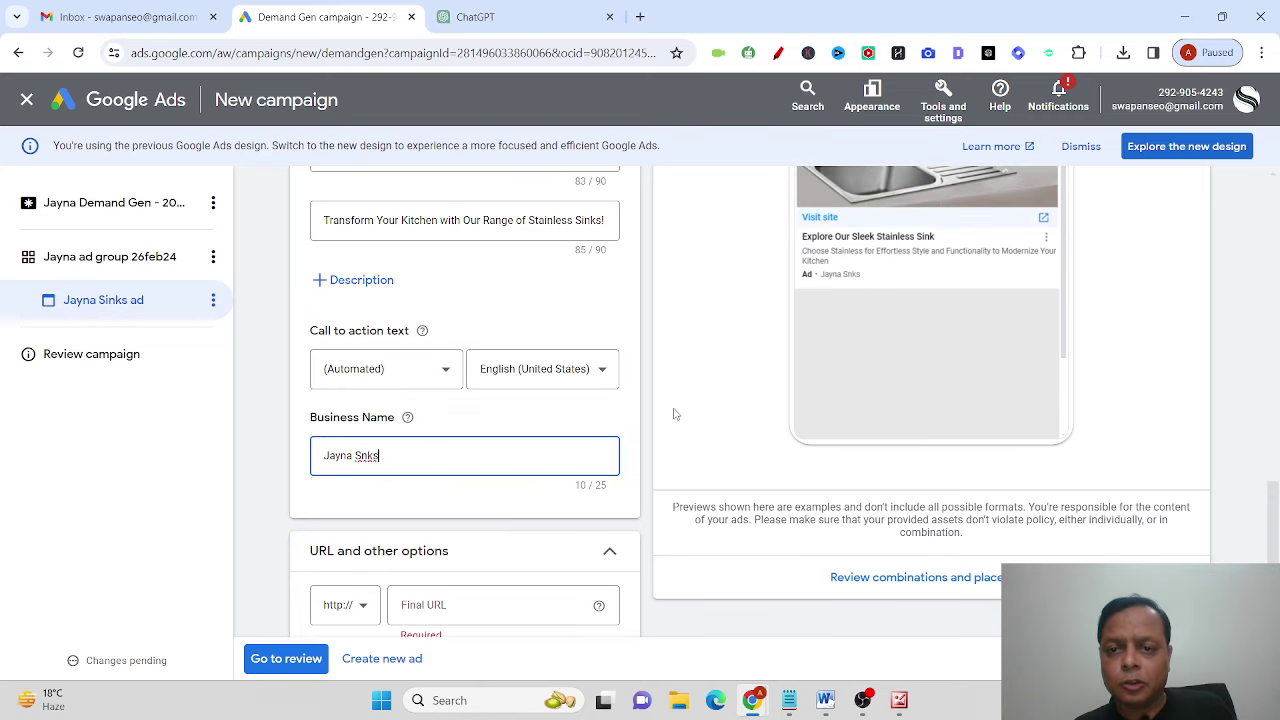
pyautogui.scroll(2, 676, 414)
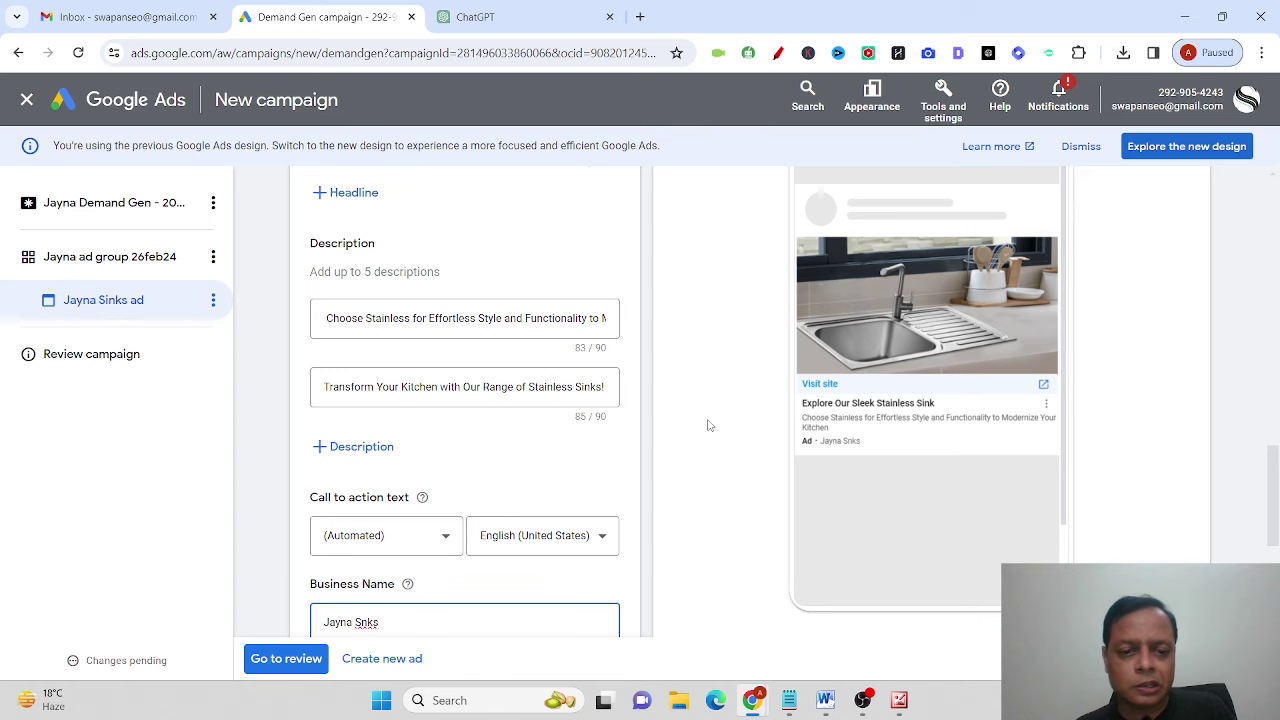
pyautogui.scroll(-1, 708, 450)
pyautogui.scroll(-4, 443, 429)
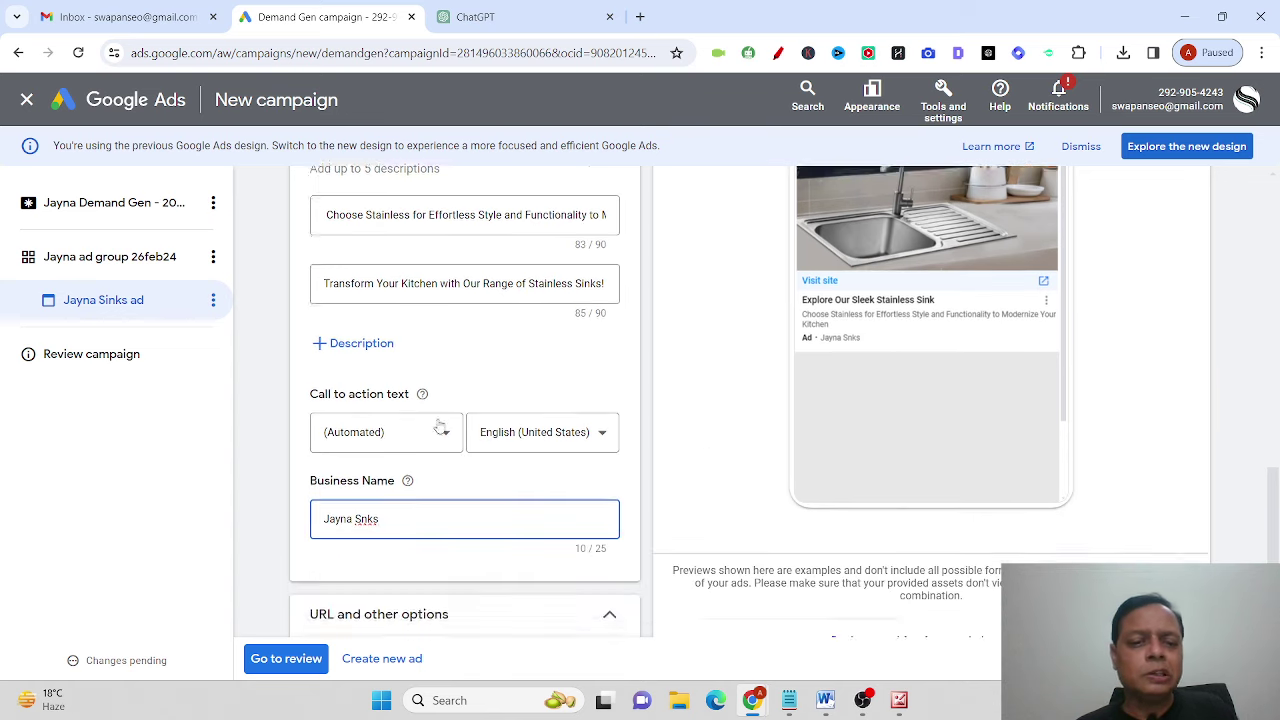
pyautogui.click(467, 410)
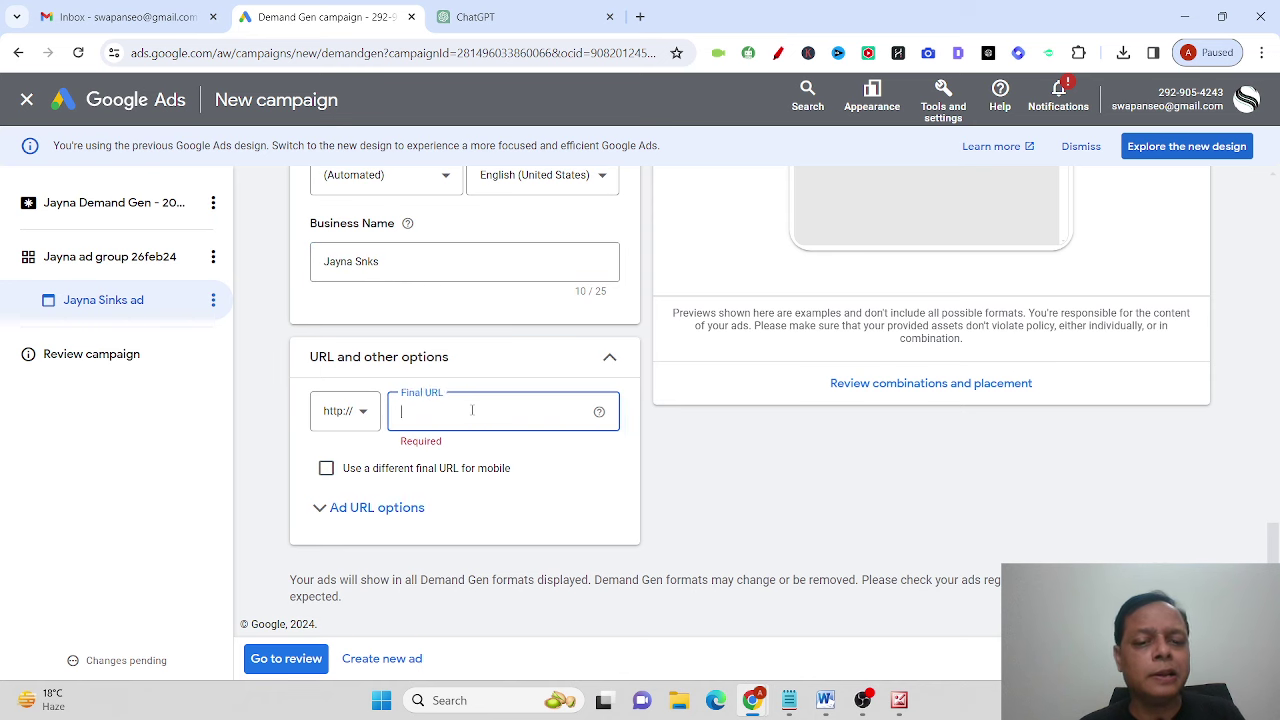
pyautogui.moveTo(757, 703)
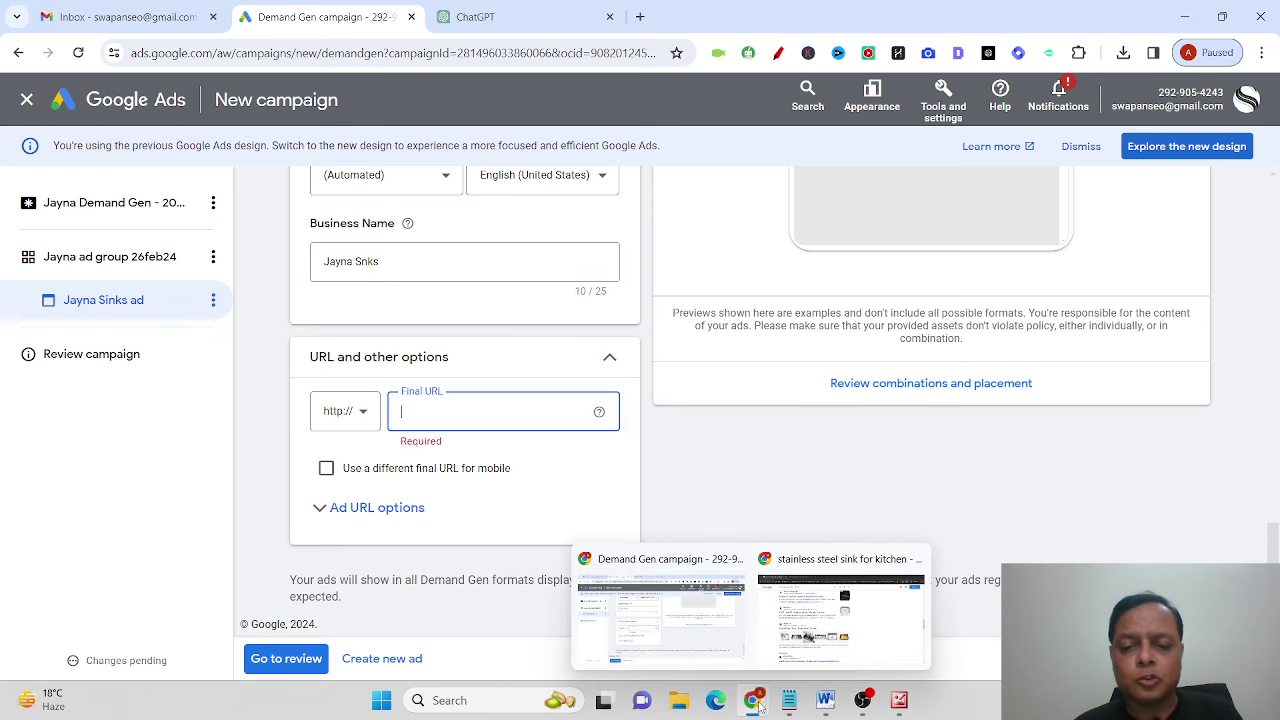
pyautogui.click(793, 642)
pyautogui.click(252, 10)
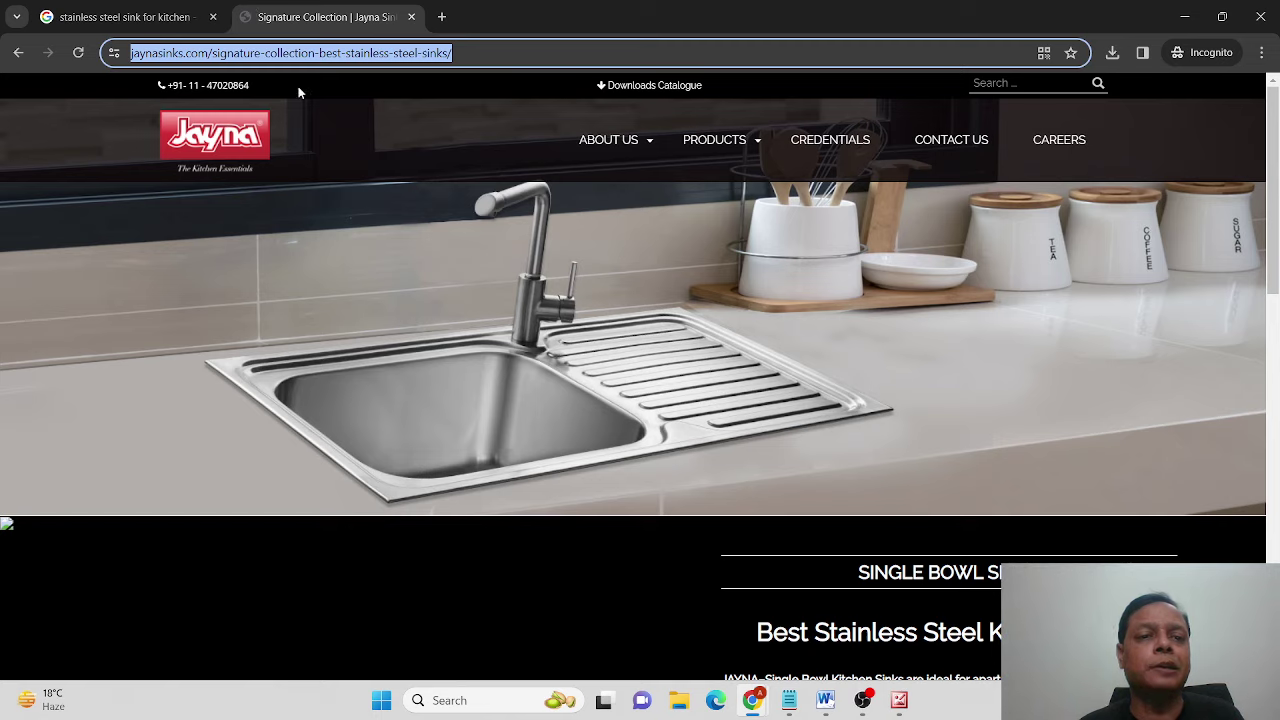
pyautogui.click(496, 55)
pyautogui.moveTo(548, 55); pyautogui.dragTo(63, 63)
pyautogui.hotkey('ctrl', 'c')
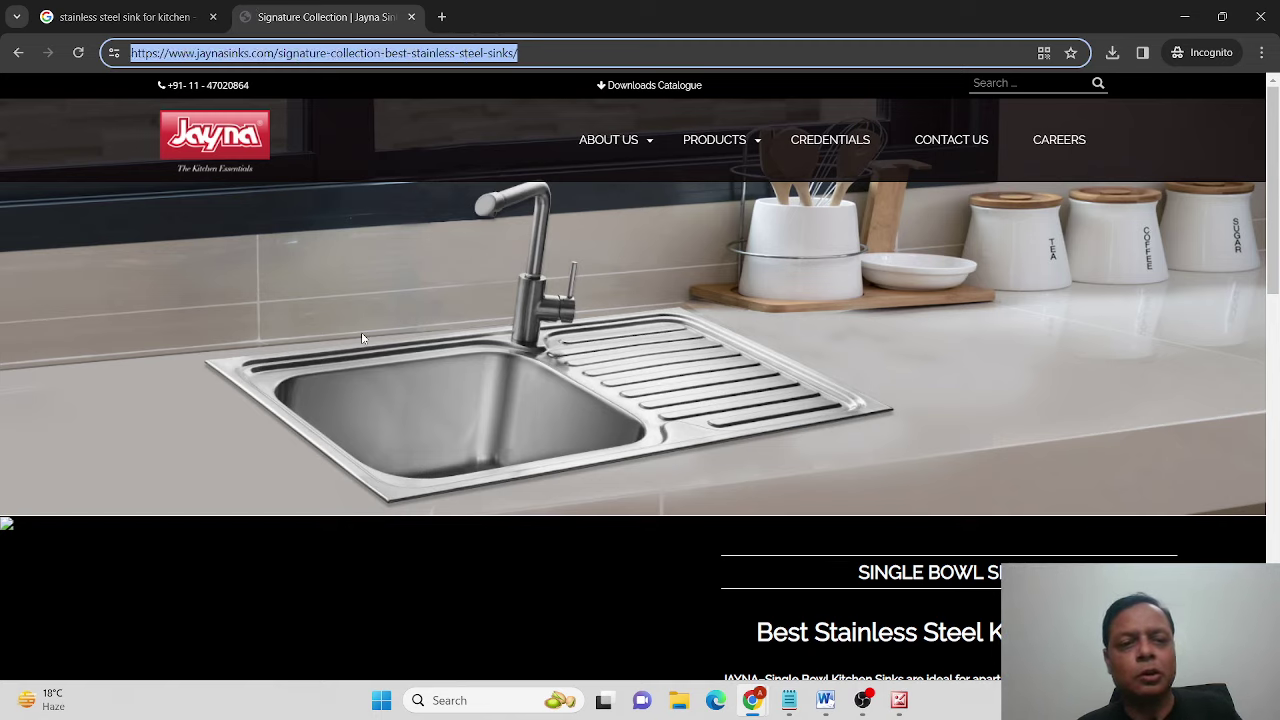
pyautogui.hotkey('alt', 'Tab')
pyautogui.hotkey('ctrl', 'v')
pyautogui.click(554, 500)
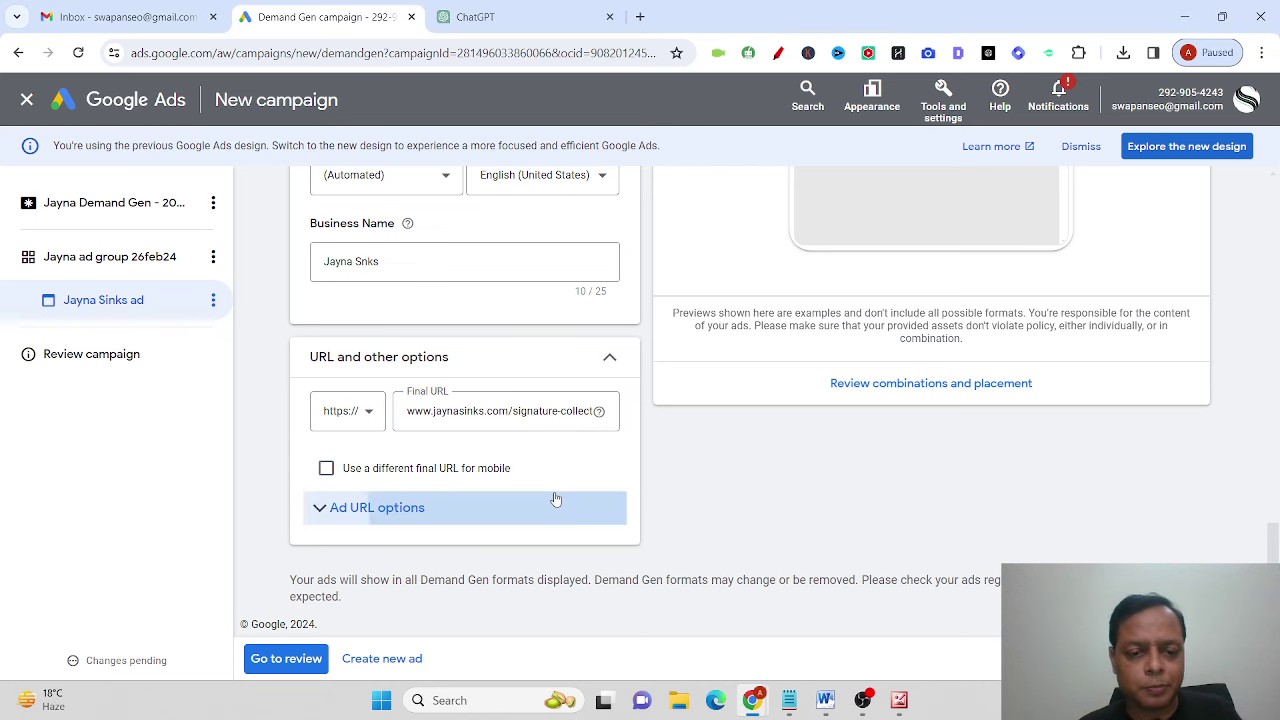
# Step: Check the option to use a different final URL for mobile, leaving it disabled
pyautogui.click(321, 512)
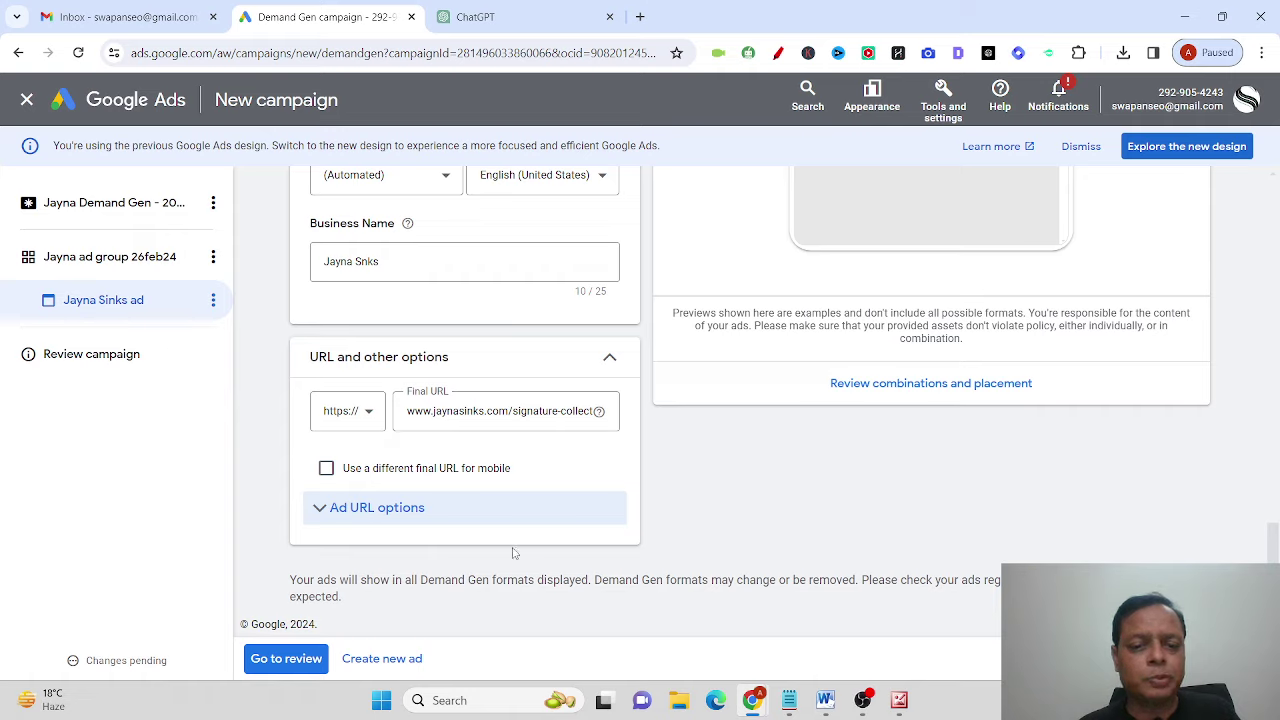
pyautogui.click(327, 470)
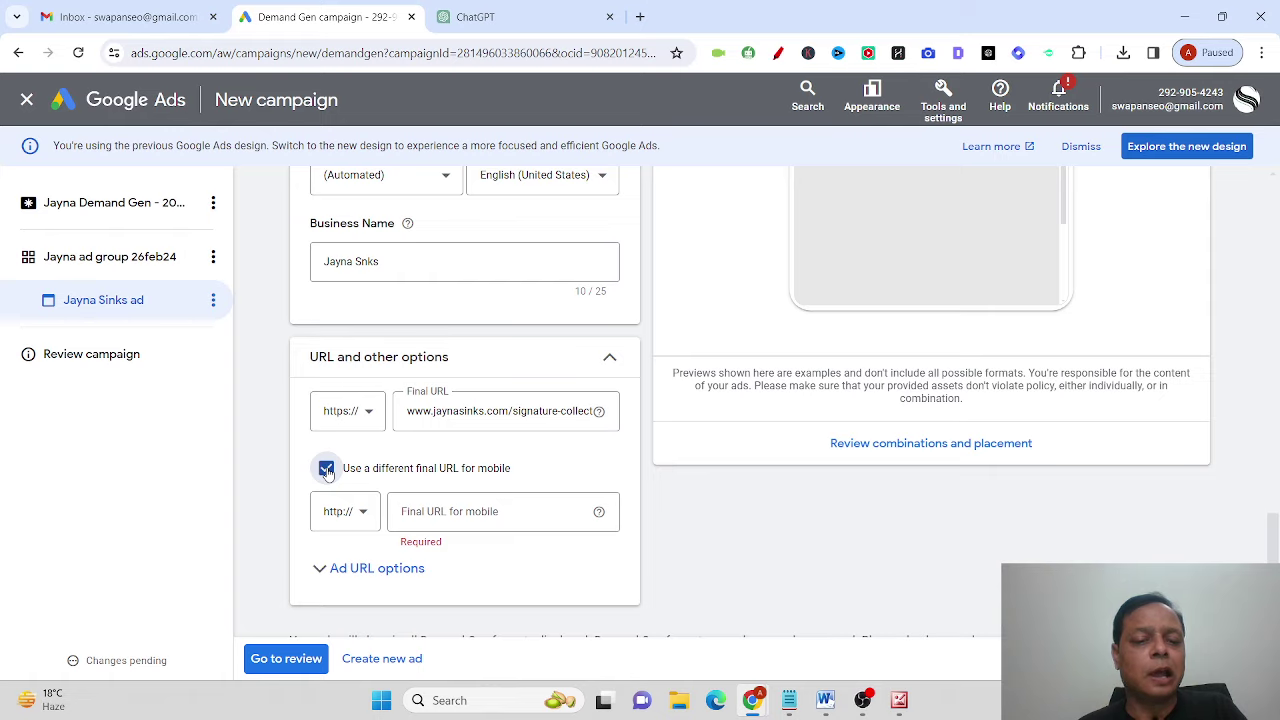
pyautogui.click(327, 470)
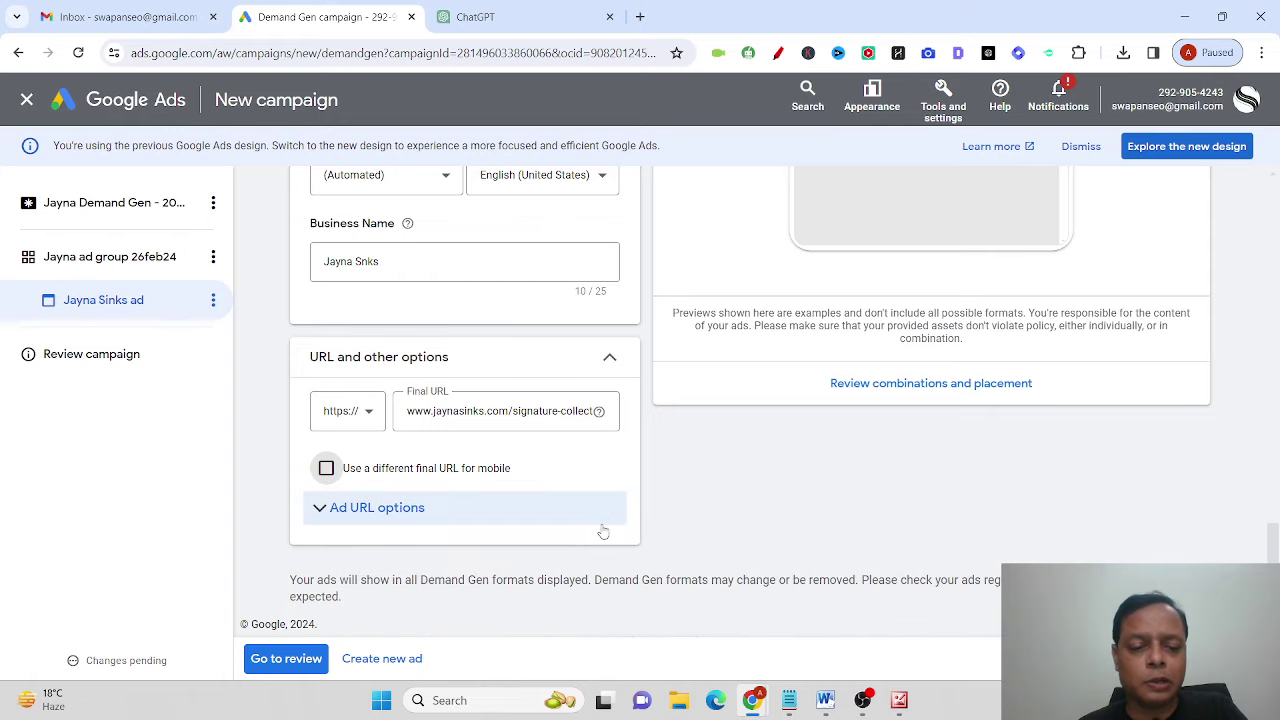
pyautogui.scroll(3, 635, 550)
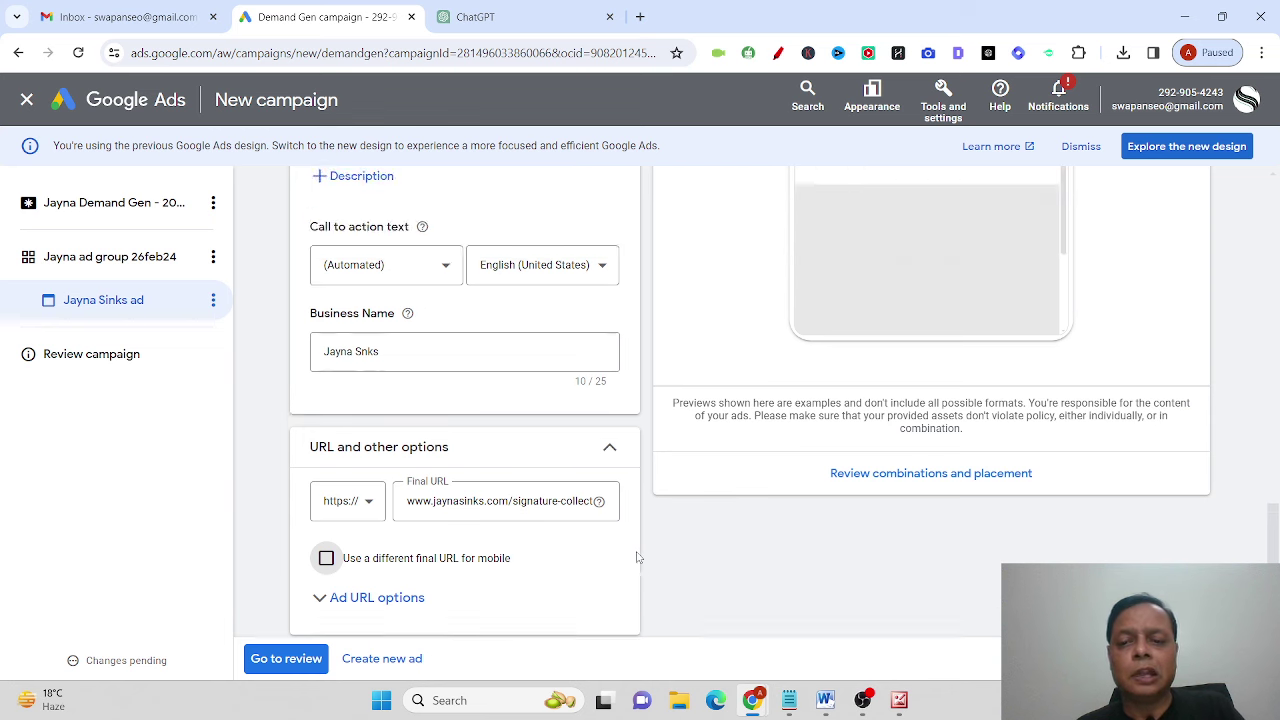
pyautogui.scroll(-3, 635, 548)
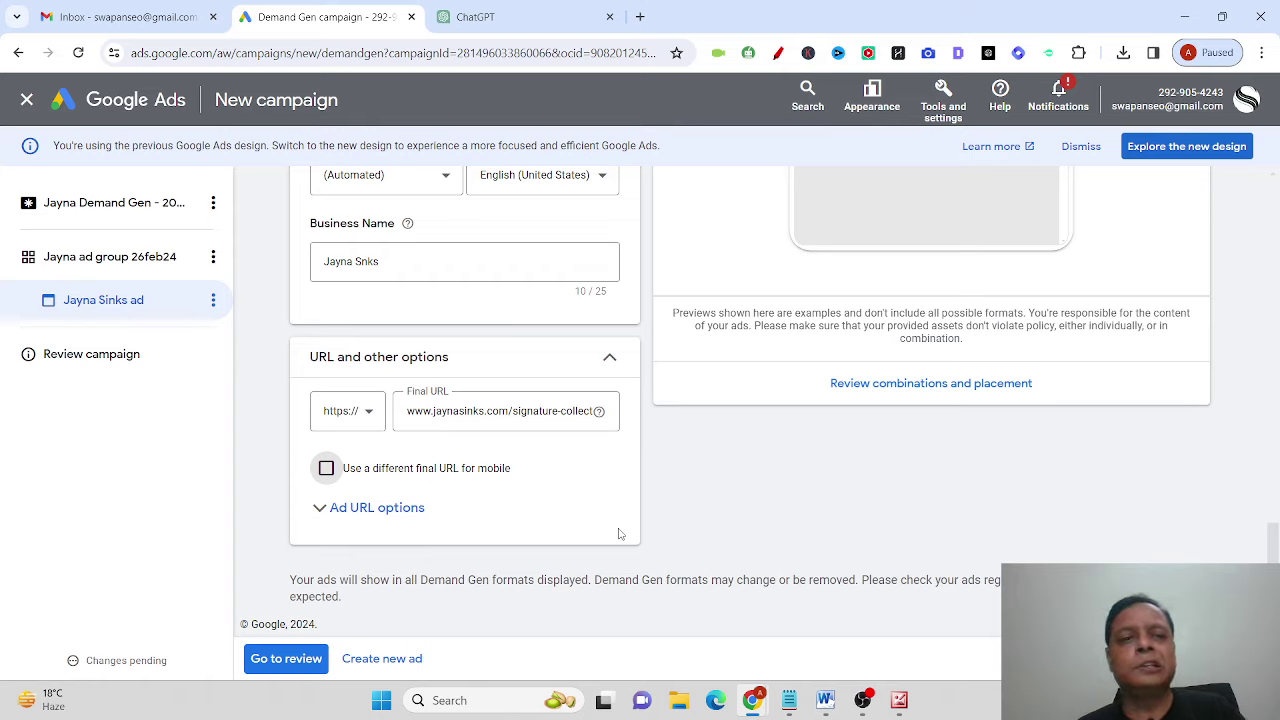
# Step: Proceed to the campaign review, examine the Jayna Sinks ad error, and check where conversions are found among the account tools
pyautogui.click(278, 660)
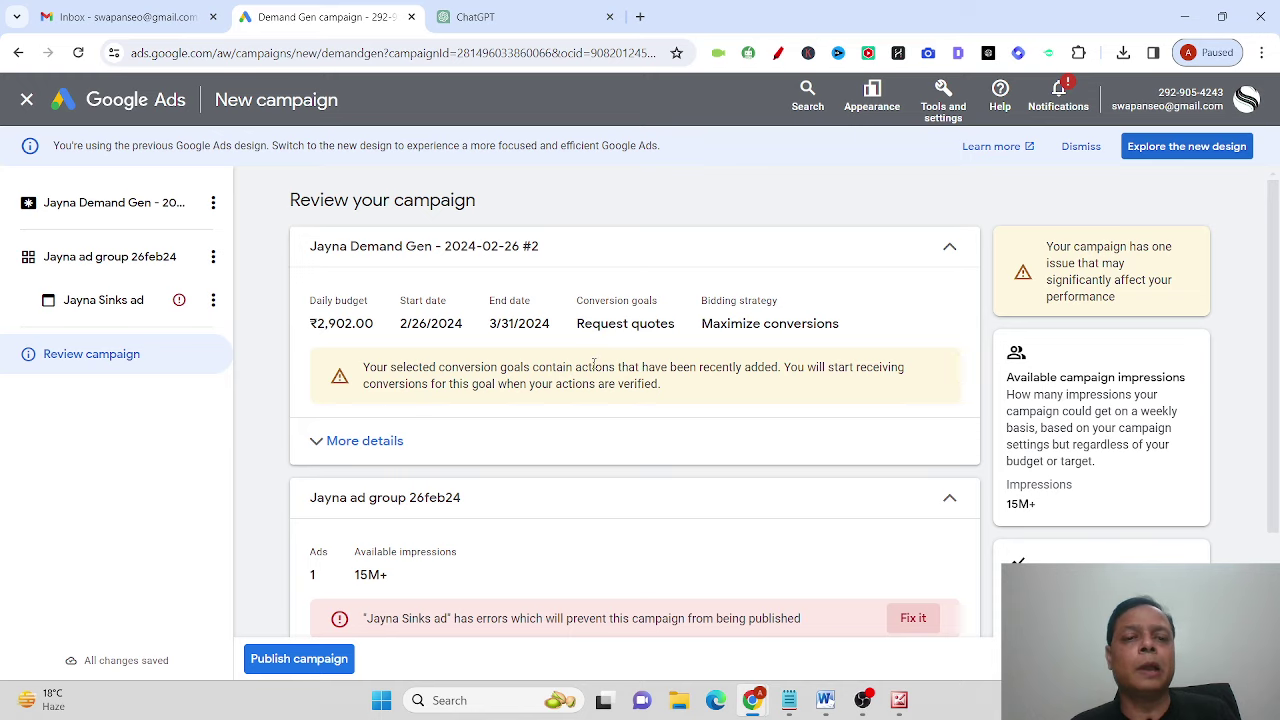
pyautogui.scroll(-2, 529, 494)
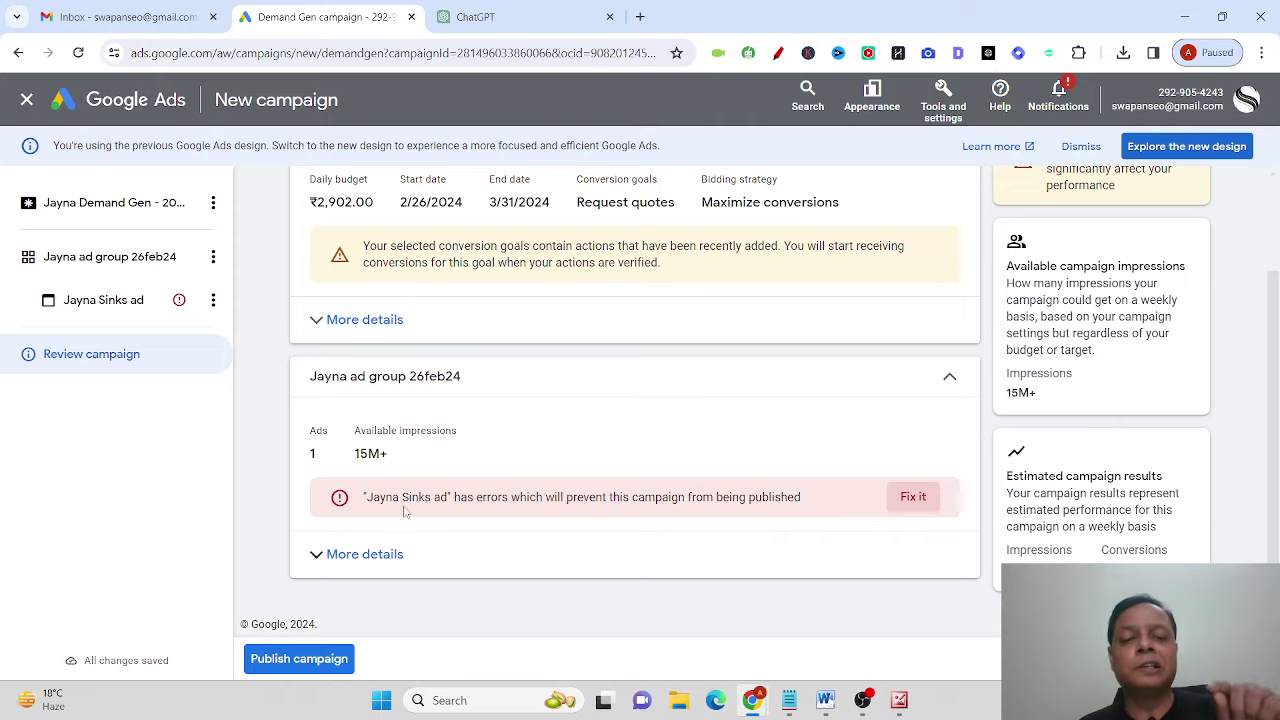
pyautogui.moveTo(394, 497); pyautogui.dragTo(842, 490)
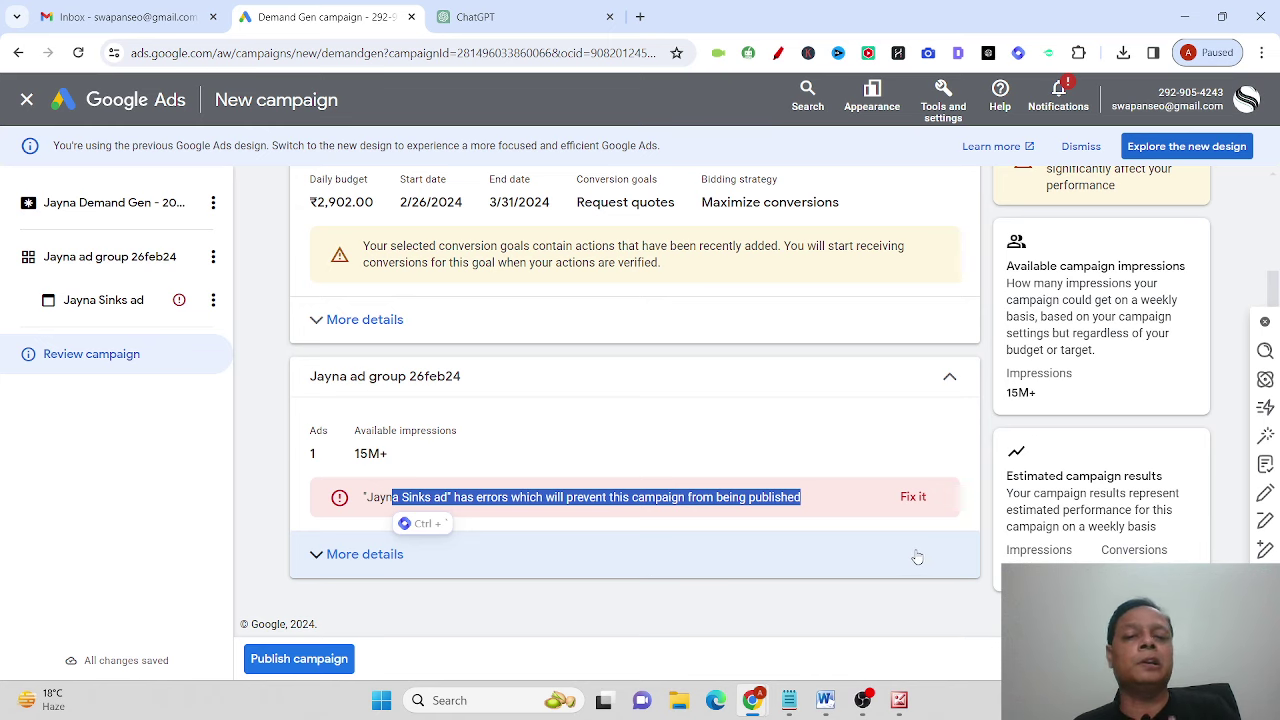
pyautogui.scroll(1, 703, 417)
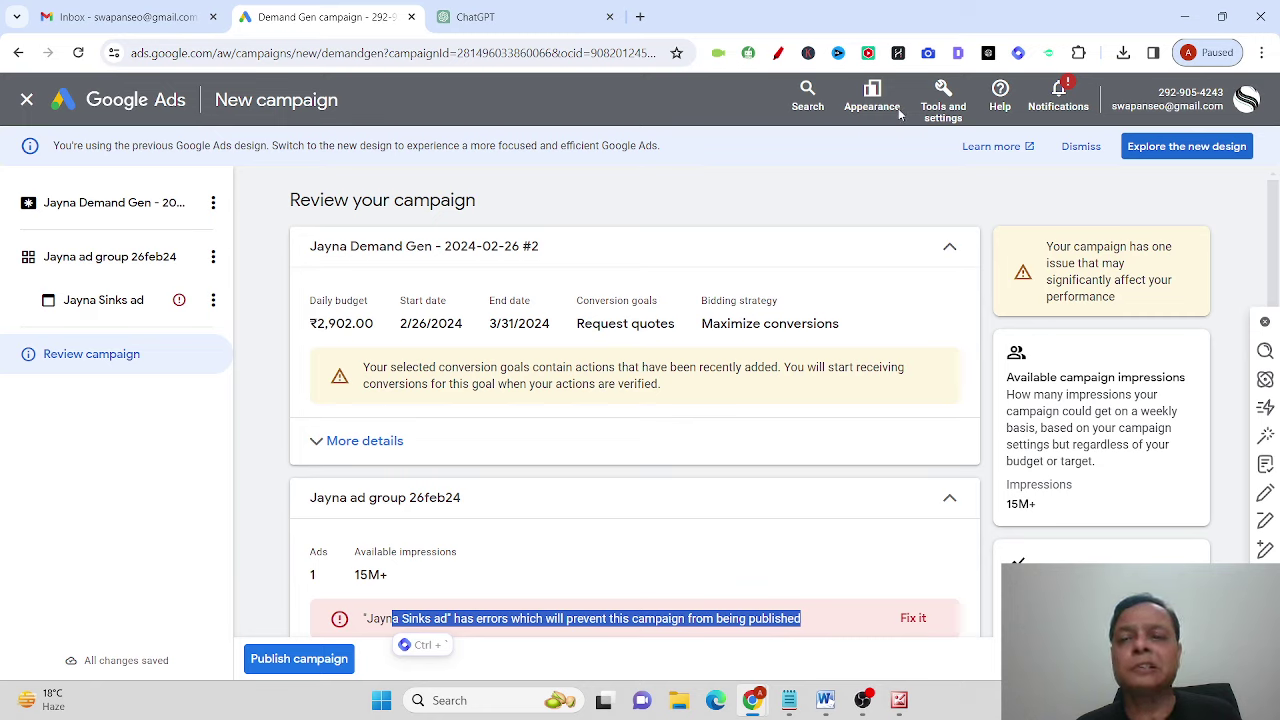
pyautogui.click(943, 100)
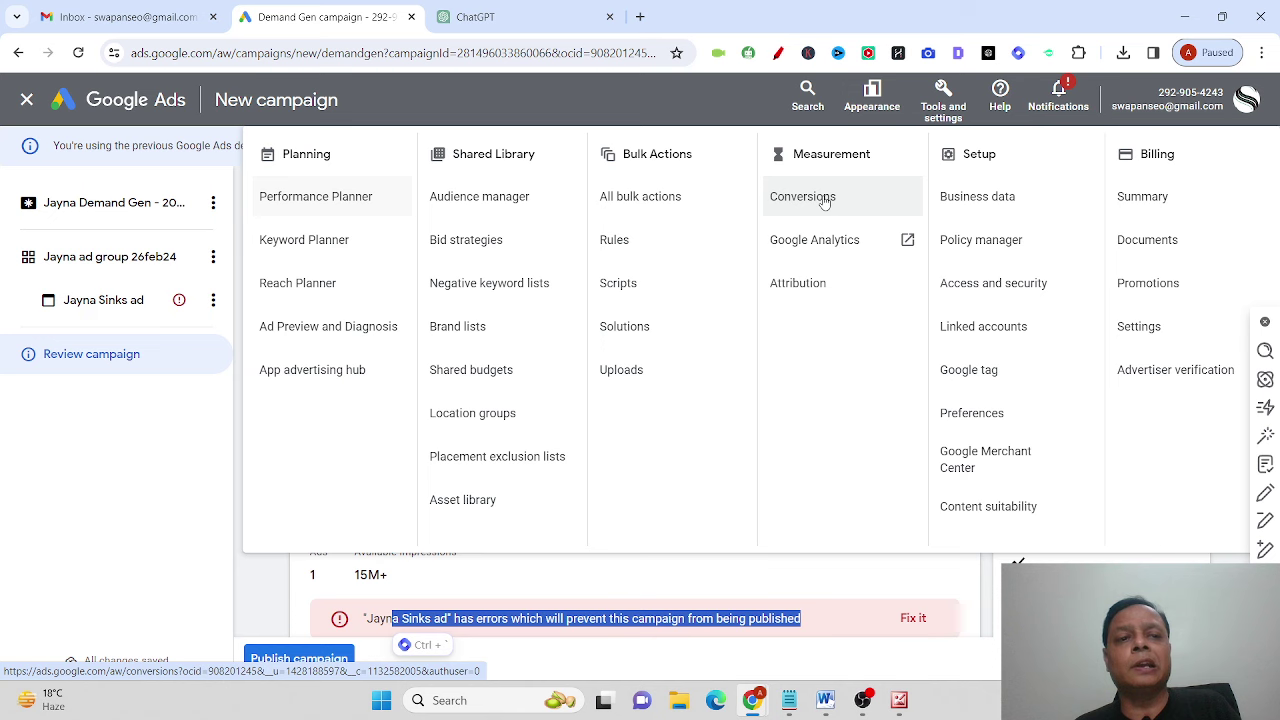
pyautogui.click(730, 86)
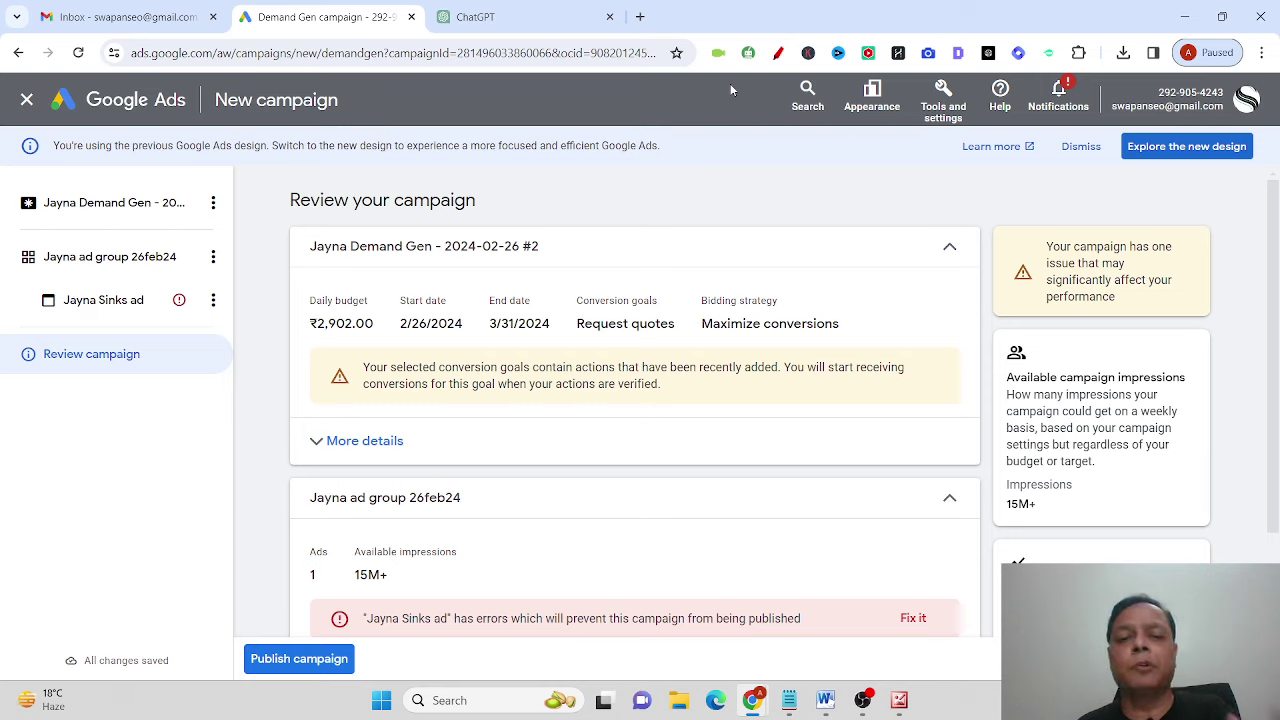
# Step: Expand the campaign's additional details in the review and check its languages, locations, devices and ad schedule
pyautogui.scroll(-2, 707, 391)
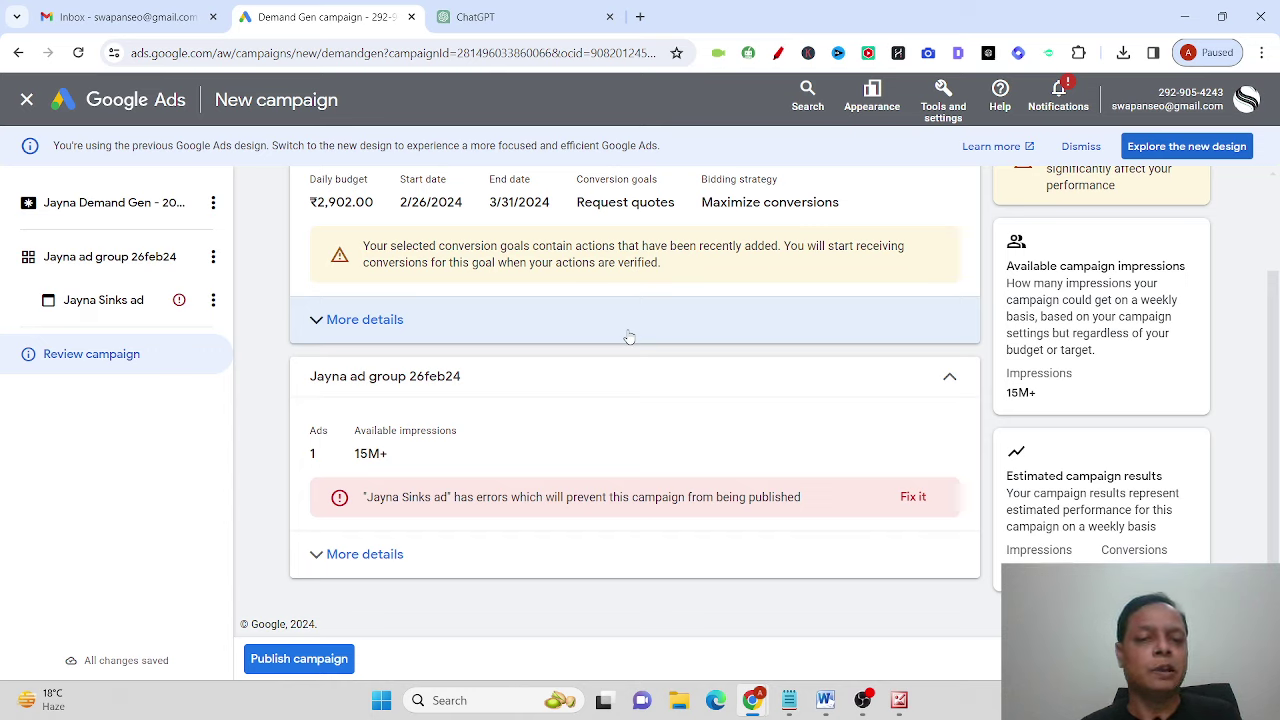
pyautogui.click(374, 333)
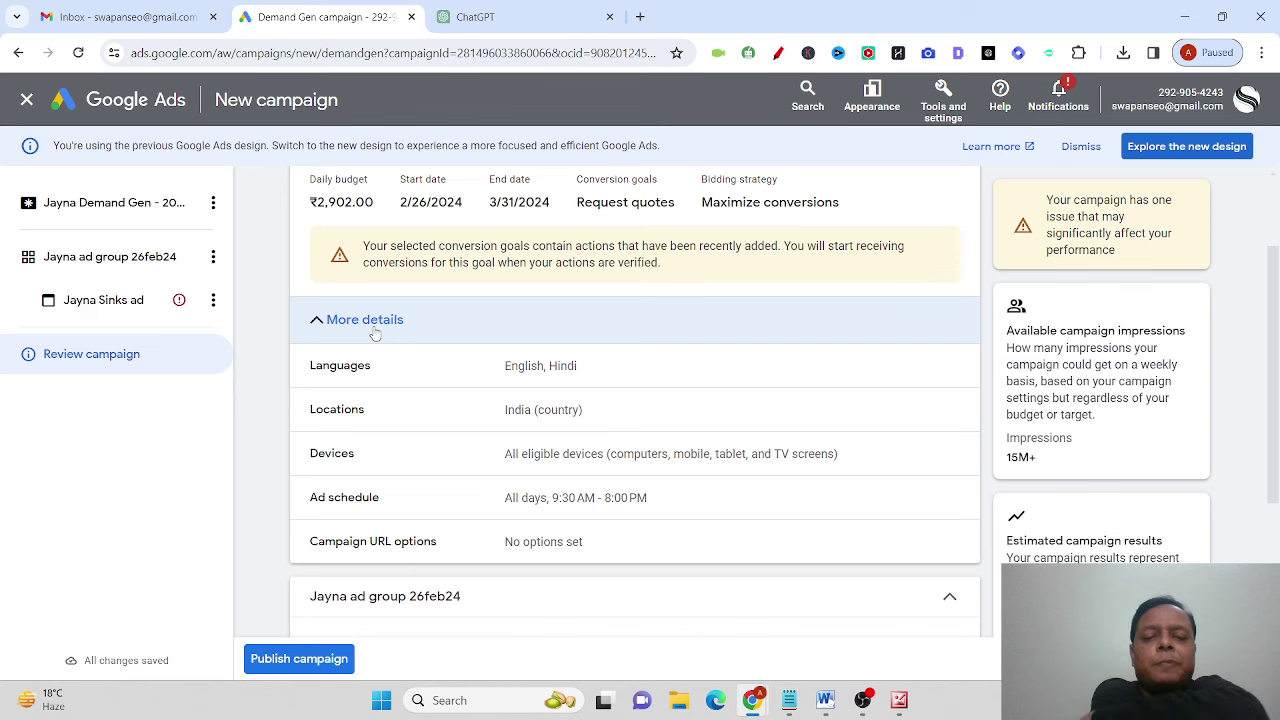
pyautogui.scroll(-2, 375, 334)
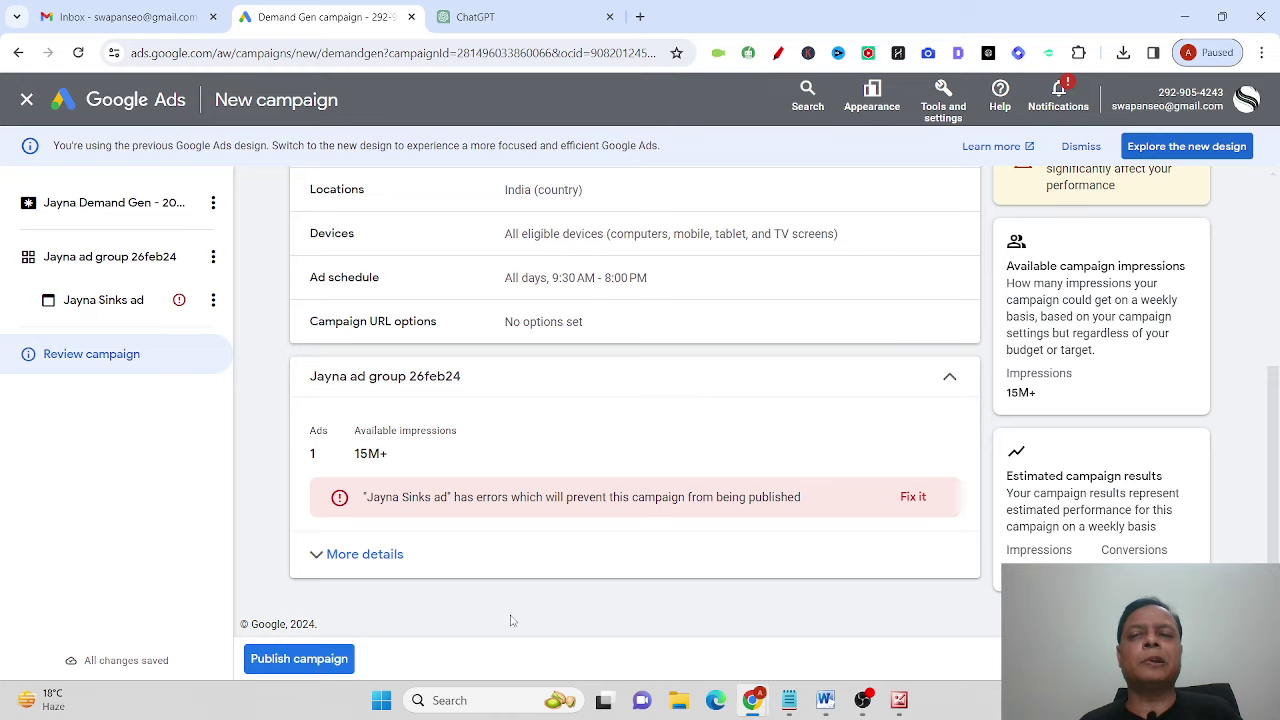
pyautogui.scroll(3, 510, 615)
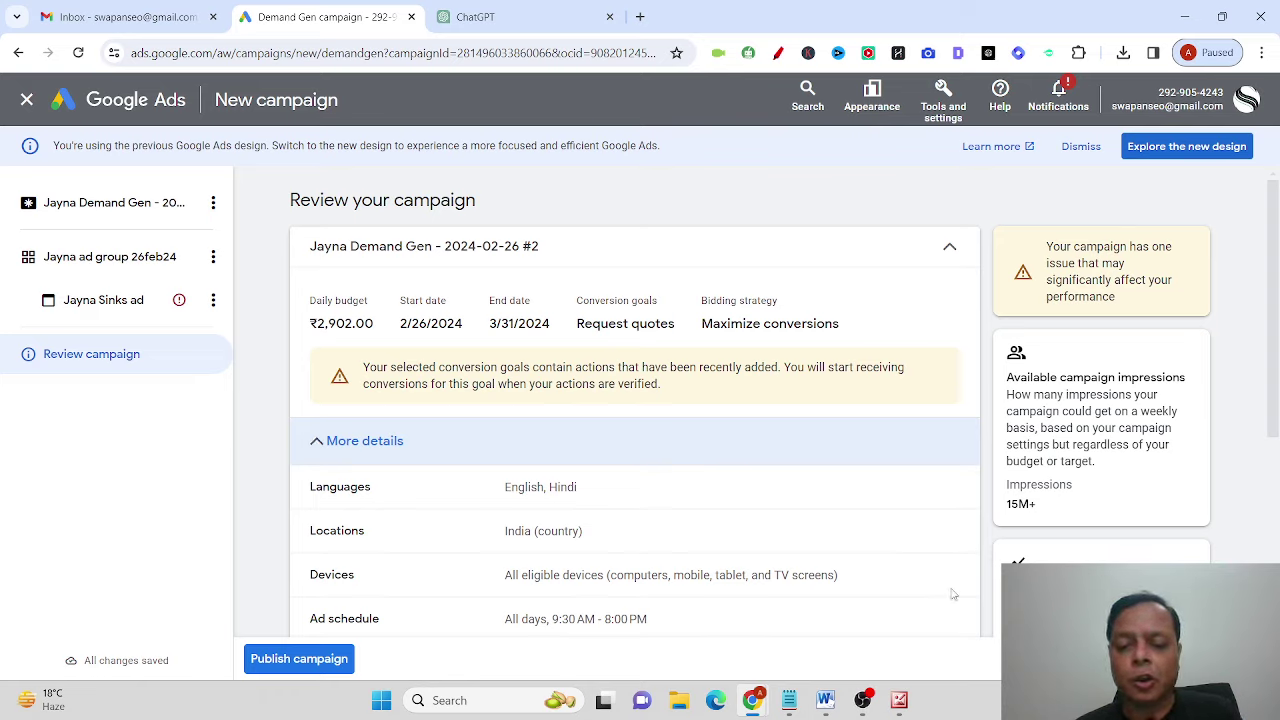
# Step: Switch to the picture of Demand Gen ad placements, and to the Jayna Signature Collection landing page, and look at both
pyautogui.click(900, 700)
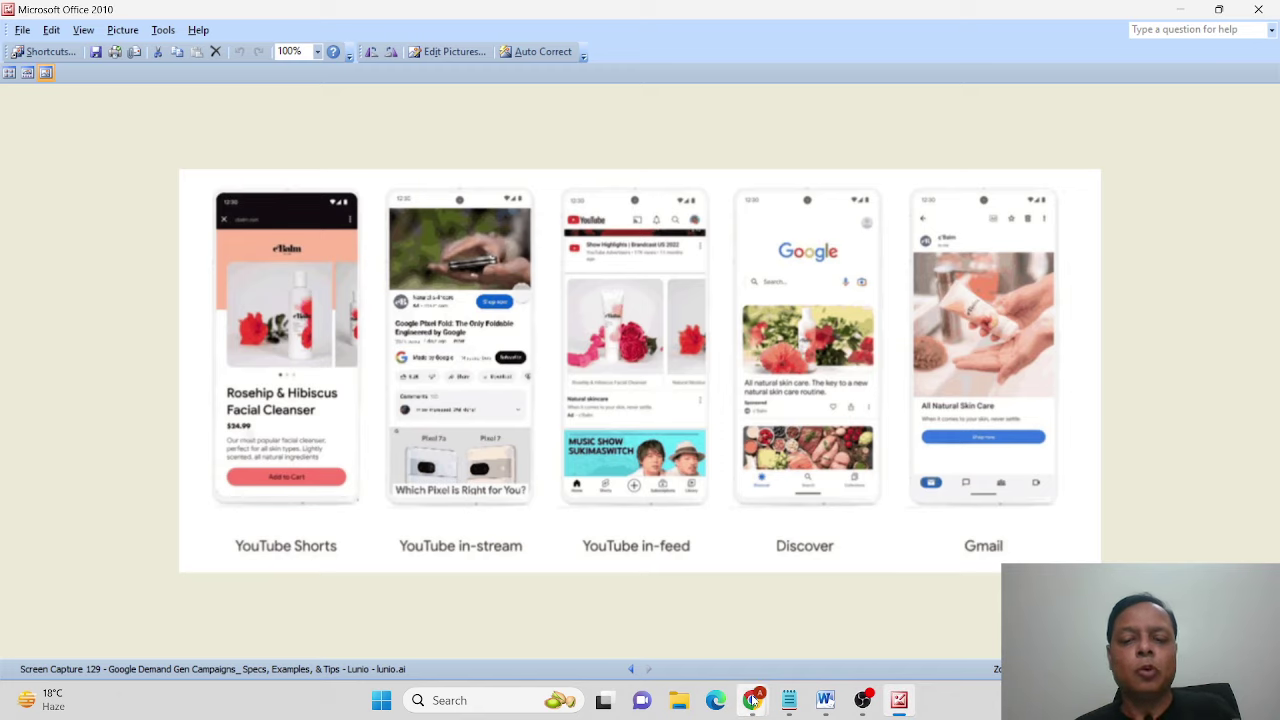
pyautogui.moveTo(752, 700)
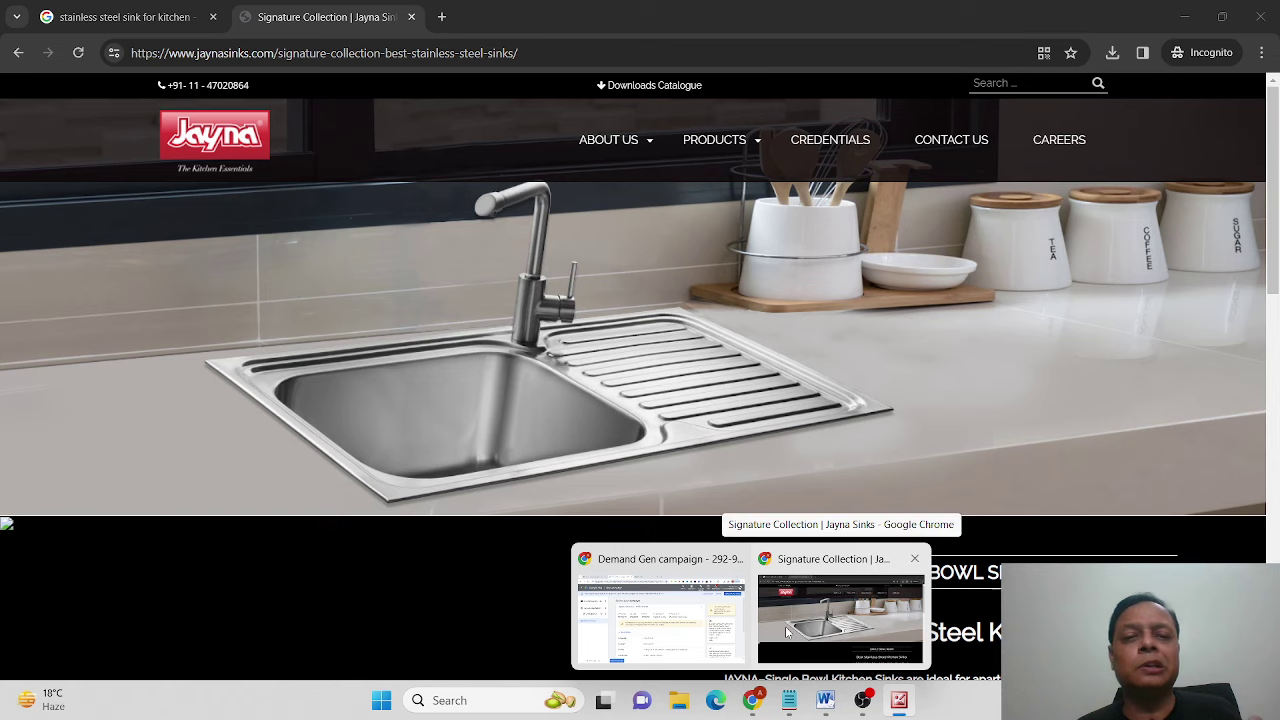
pyautogui.click(787, 630)
pyautogui.click(906, 490)
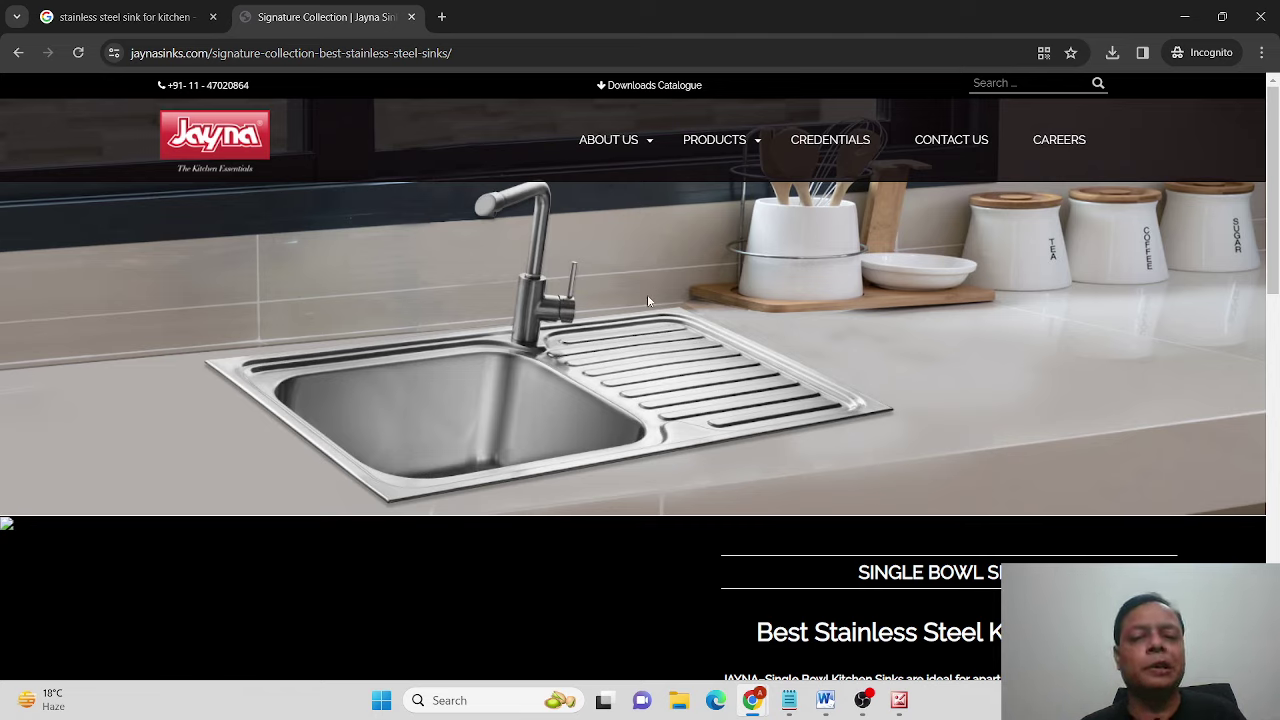
# Step: Switch to the Word notes on Demand Generation campaigns and review the key points, highlighting the multi-channel examples and the brand awareness, traffic and engagement metrics
pyautogui.click(826, 700)
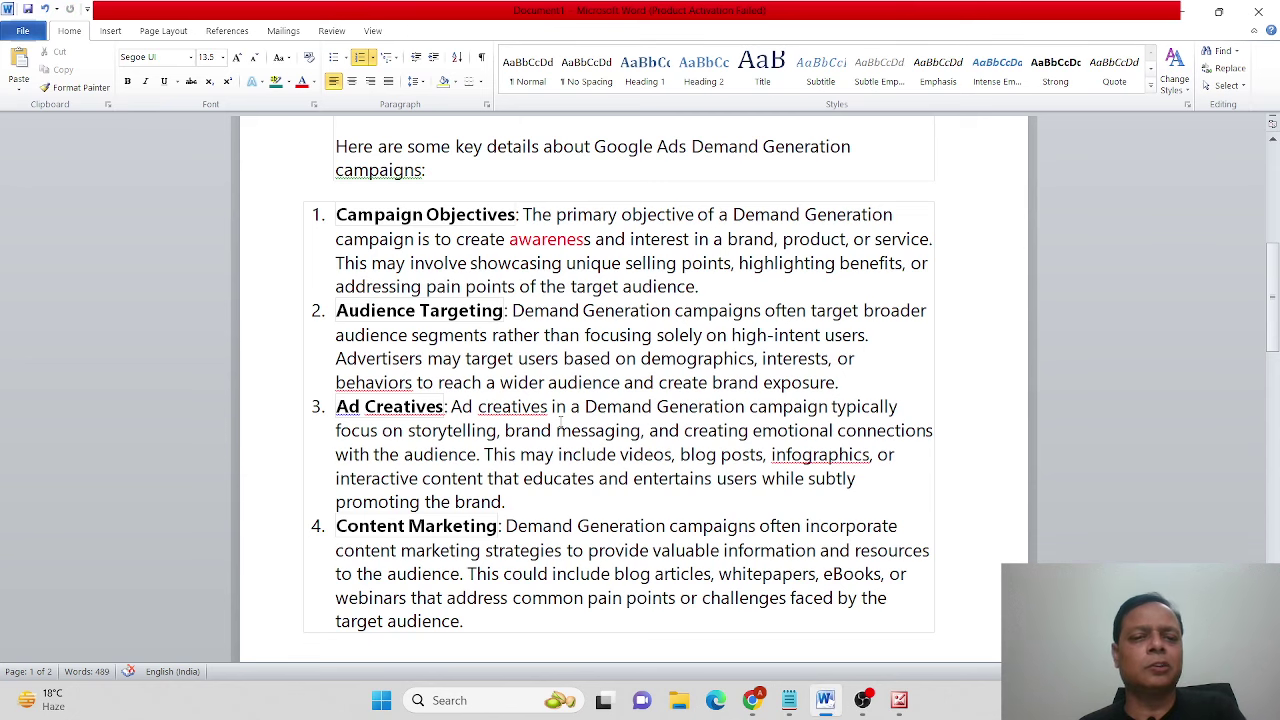
pyautogui.scroll(-1, 561, 421)
pyautogui.scroll(-1, 727, 383)
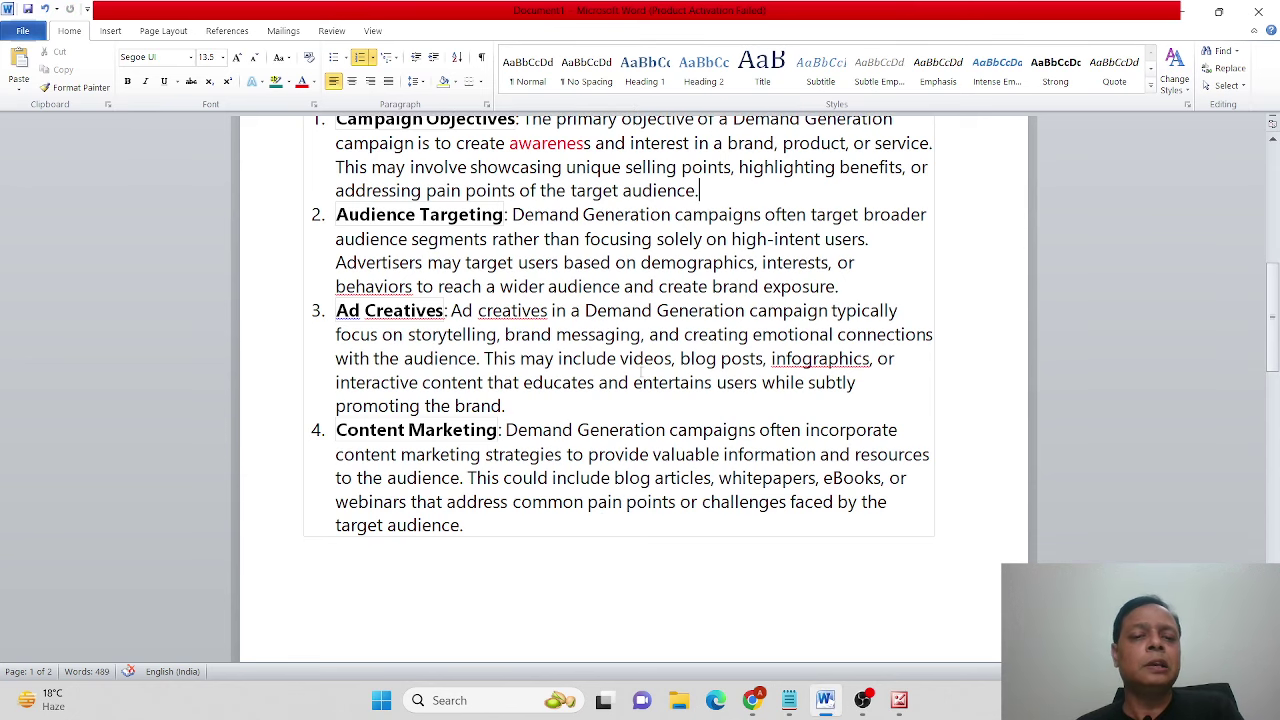
pyautogui.scroll(-6, 633, 377)
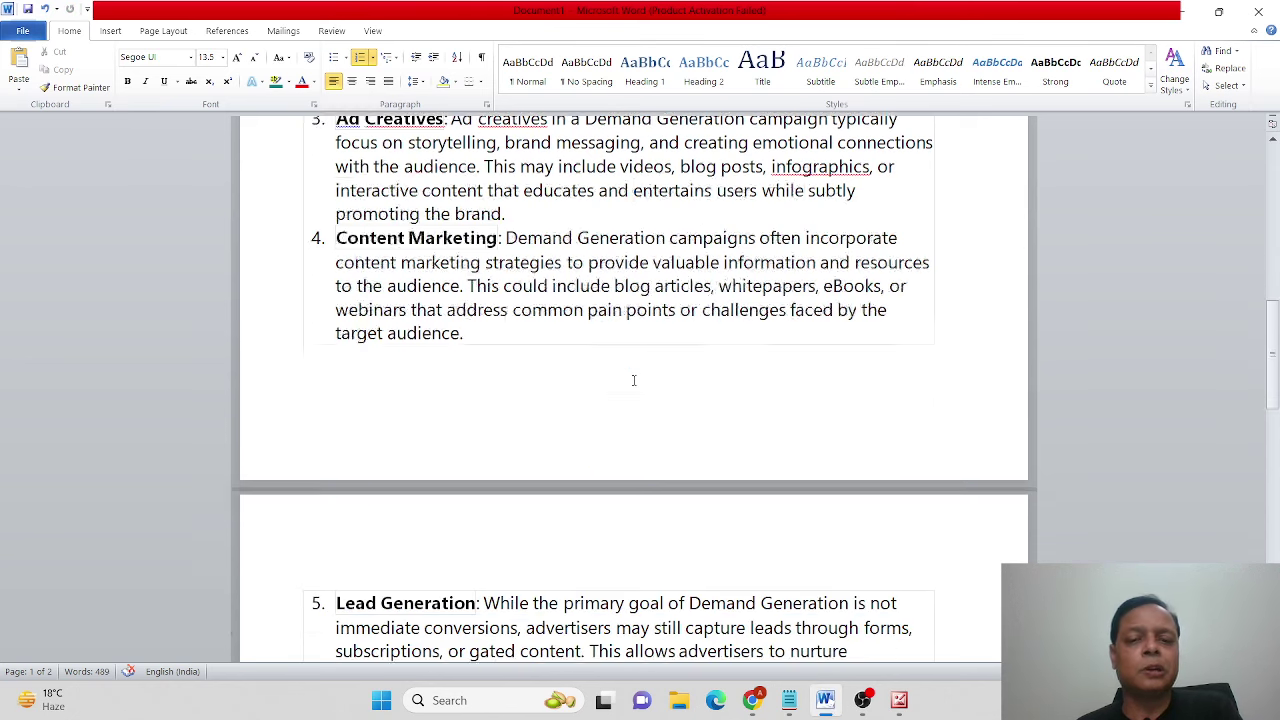
pyautogui.scroll(-4, 633, 379)
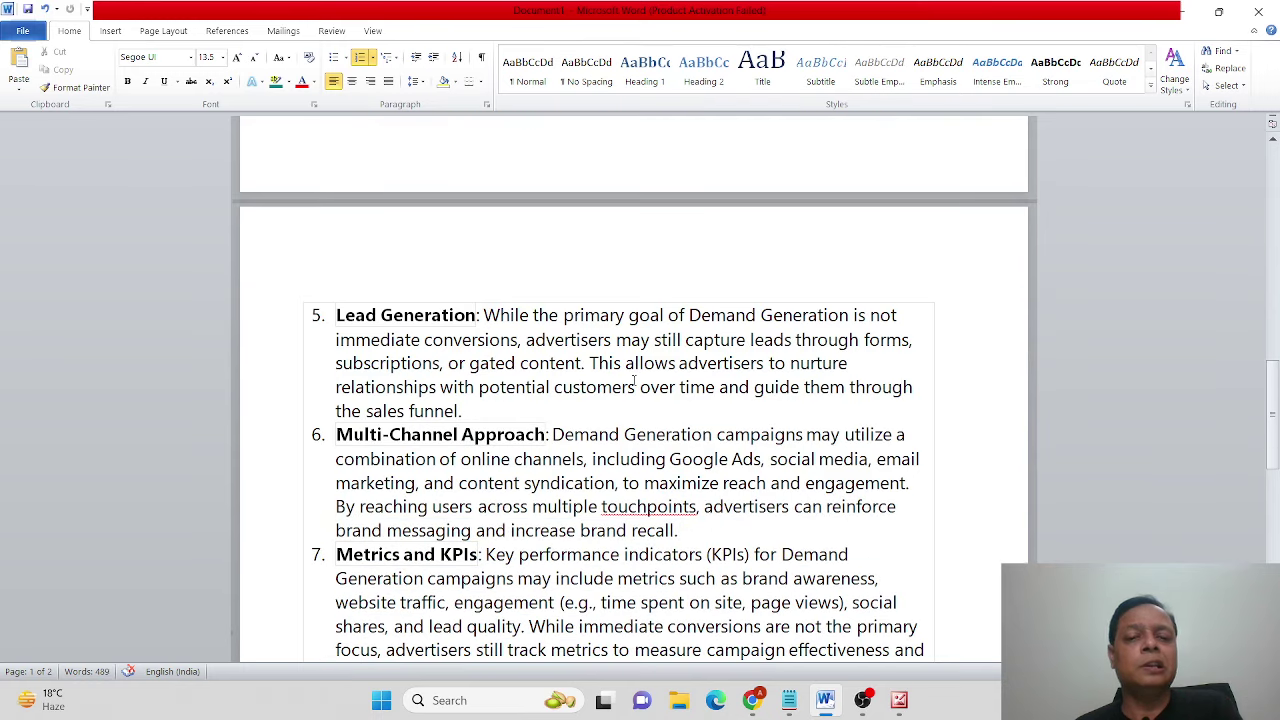
pyautogui.scroll(-3, 633, 379)
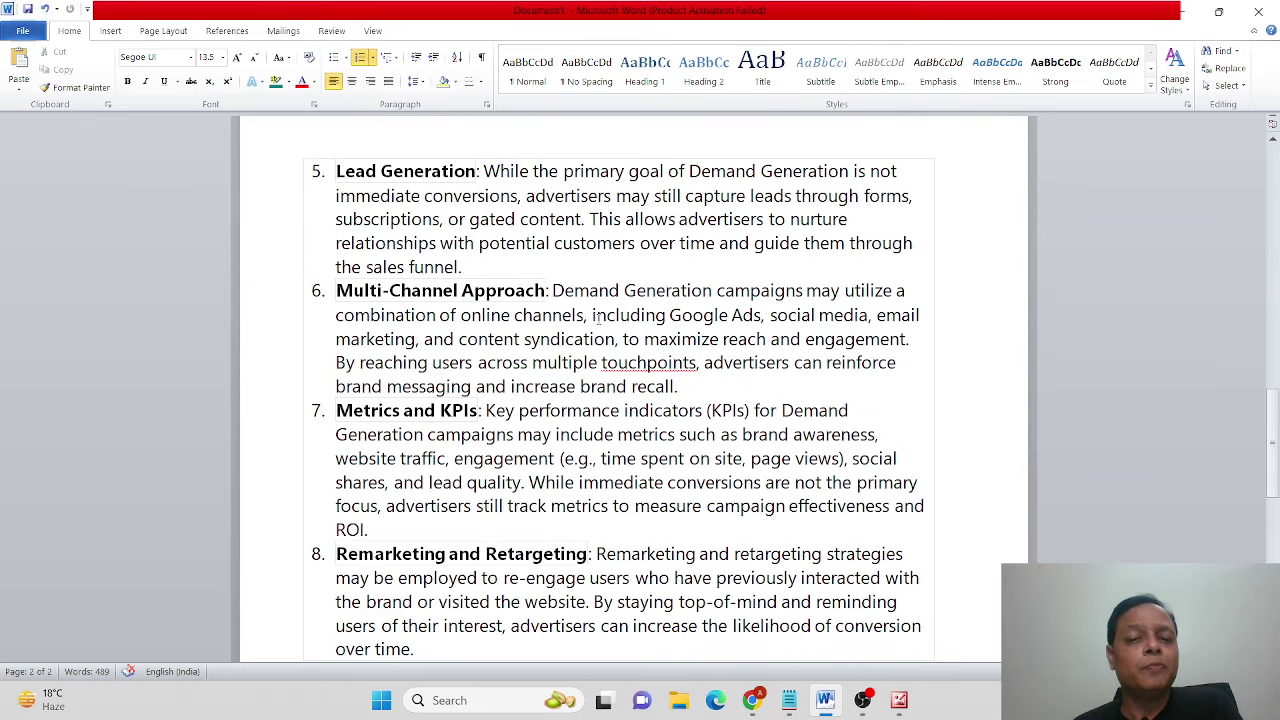
pyautogui.moveTo(594, 315); pyautogui.dragTo(614, 350)
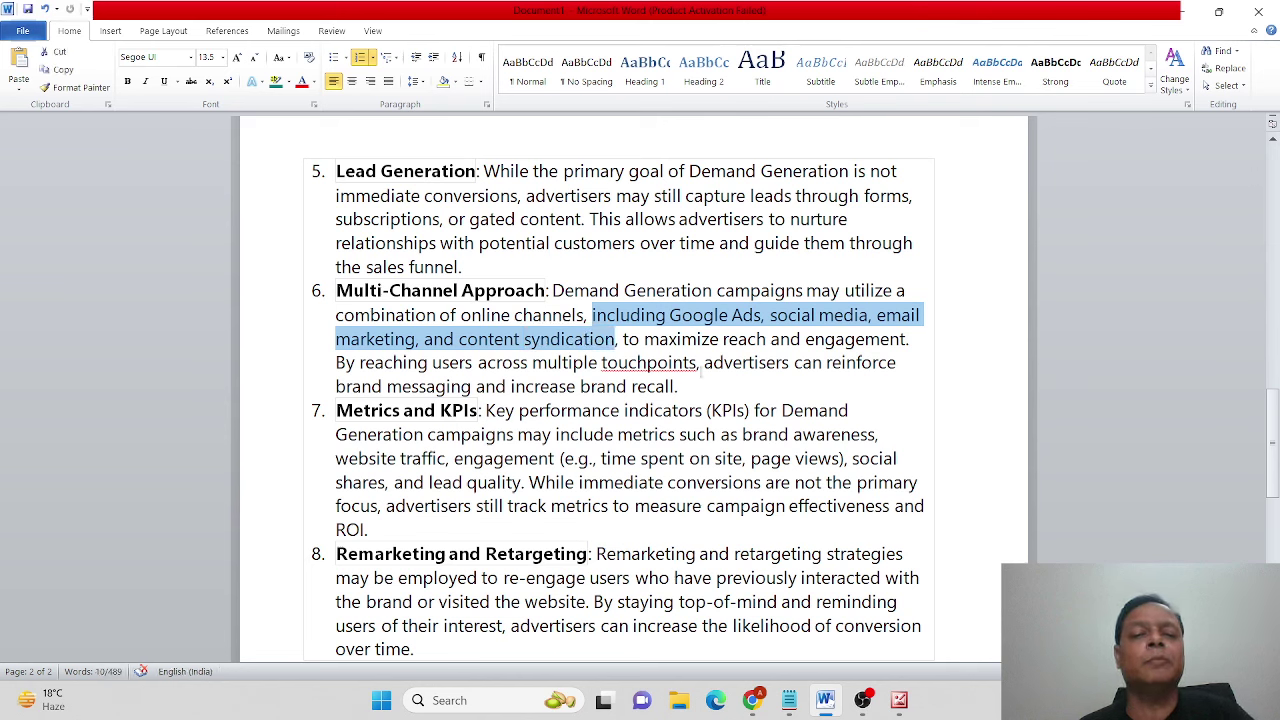
pyautogui.click(700, 362)
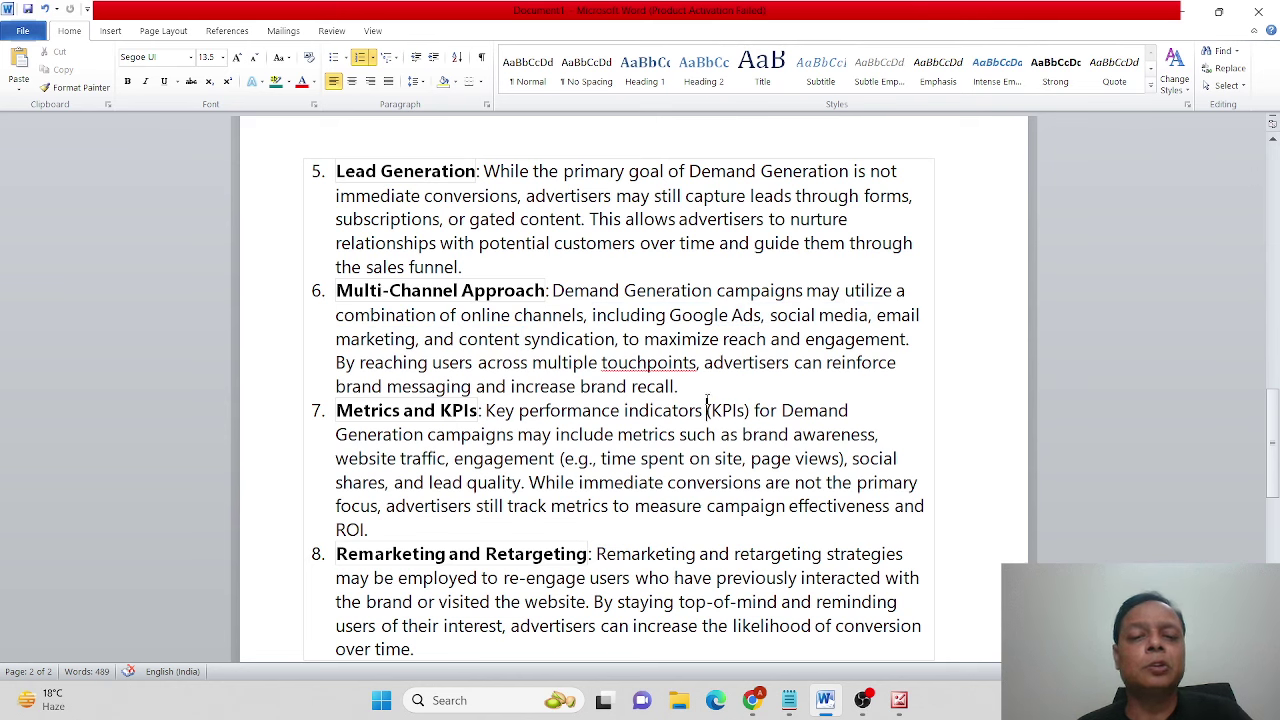
pyautogui.click(705, 391)
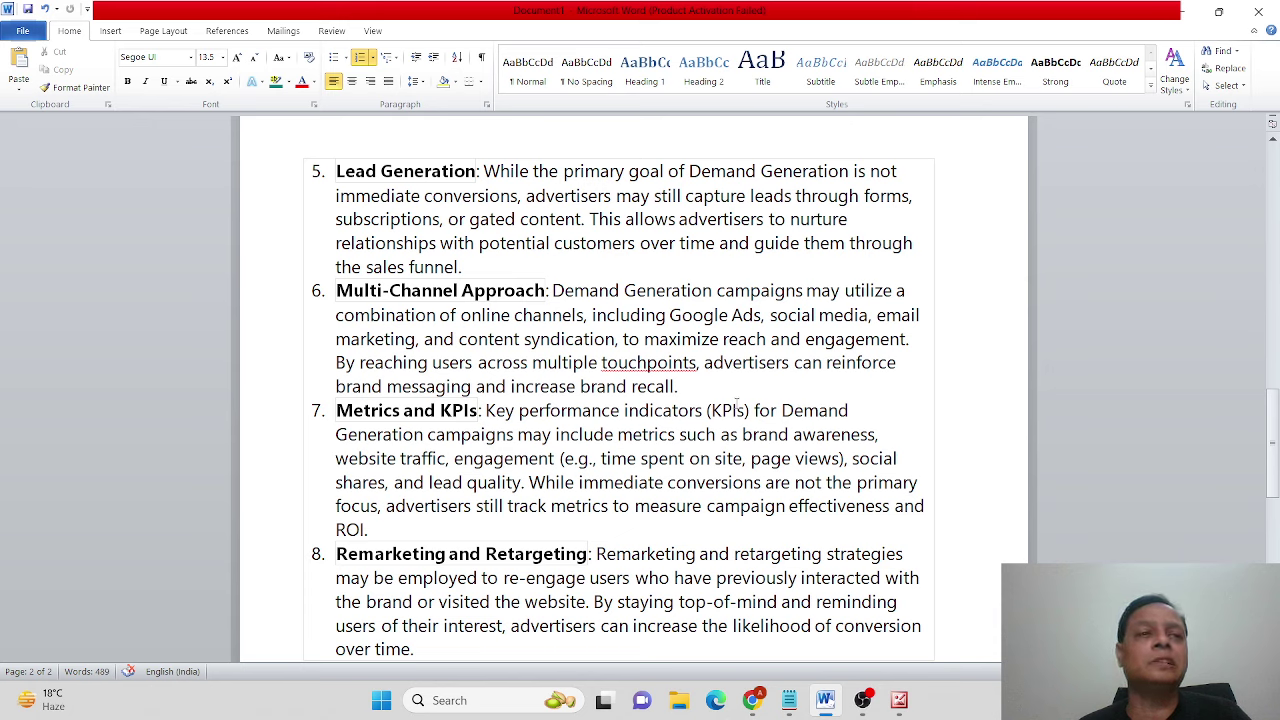
pyautogui.scroll(-2, 632, 551)
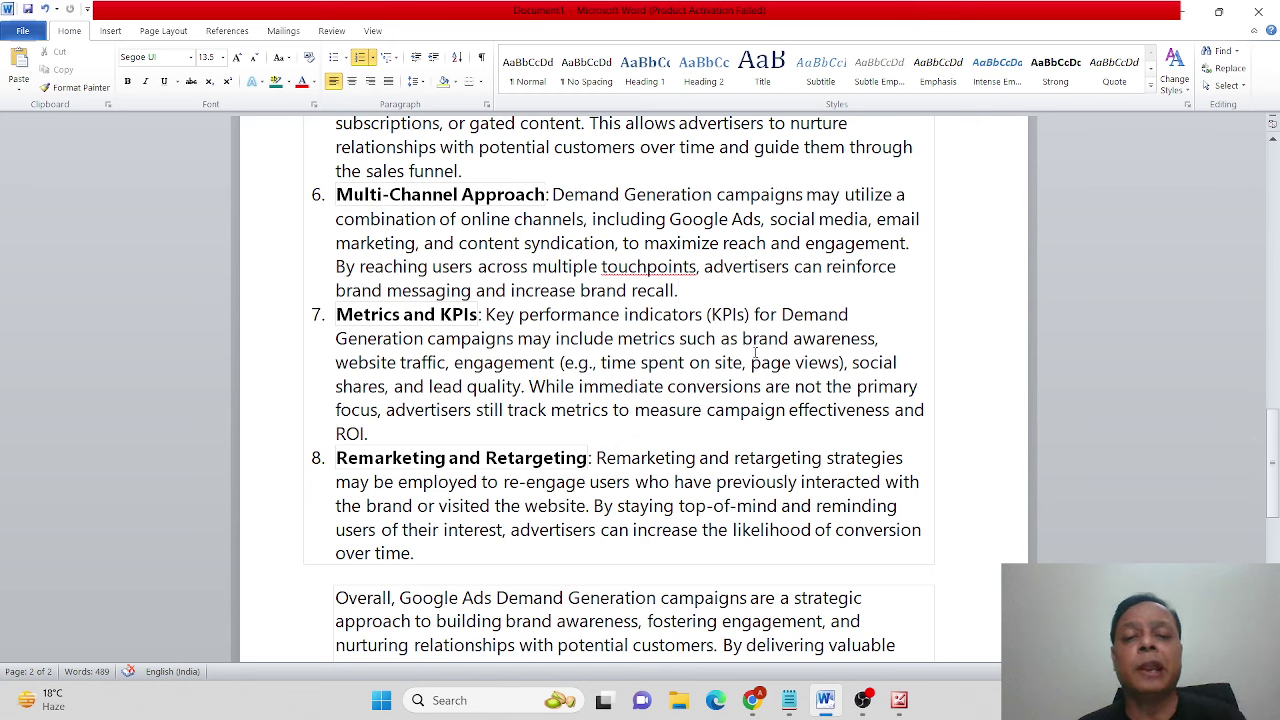
pyautogui.moveTo(742, 339); pyautogui.dragTo(558, 362)
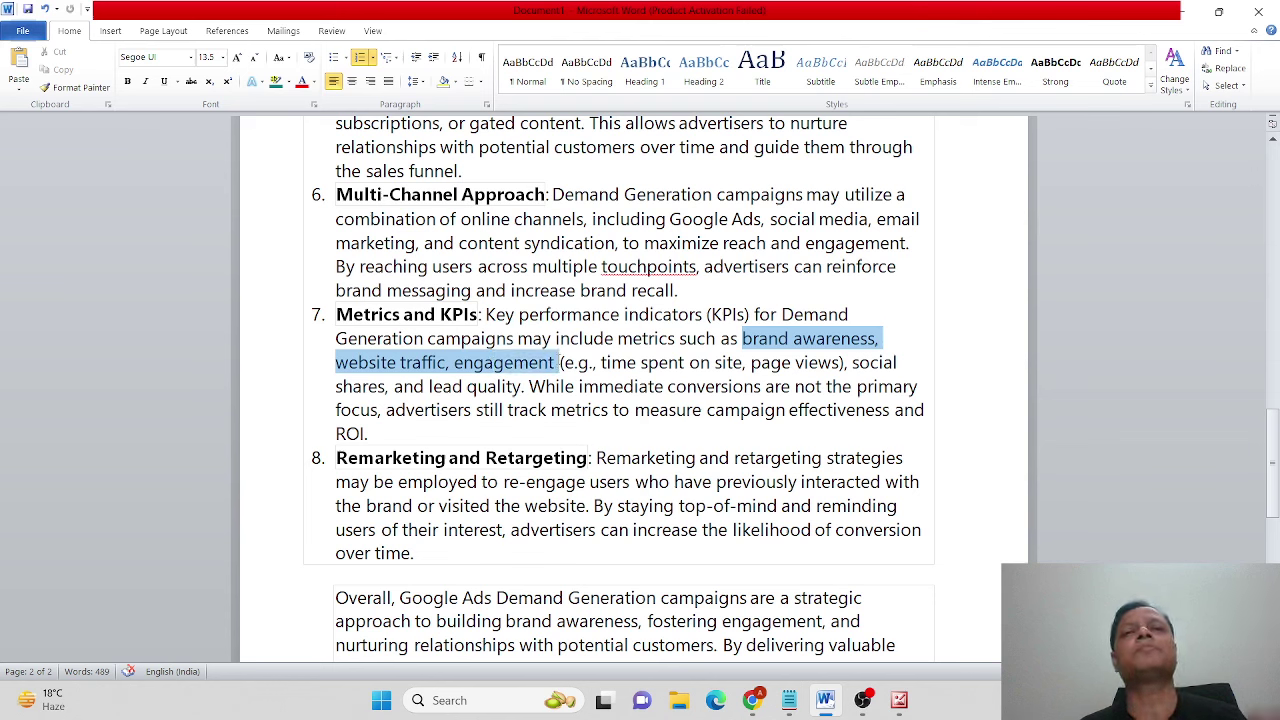
# Step: Color the phrase "brand awareness, website traffic, engagement" red in the Metrics and KPIs point
pyautogui.click(301, 84)
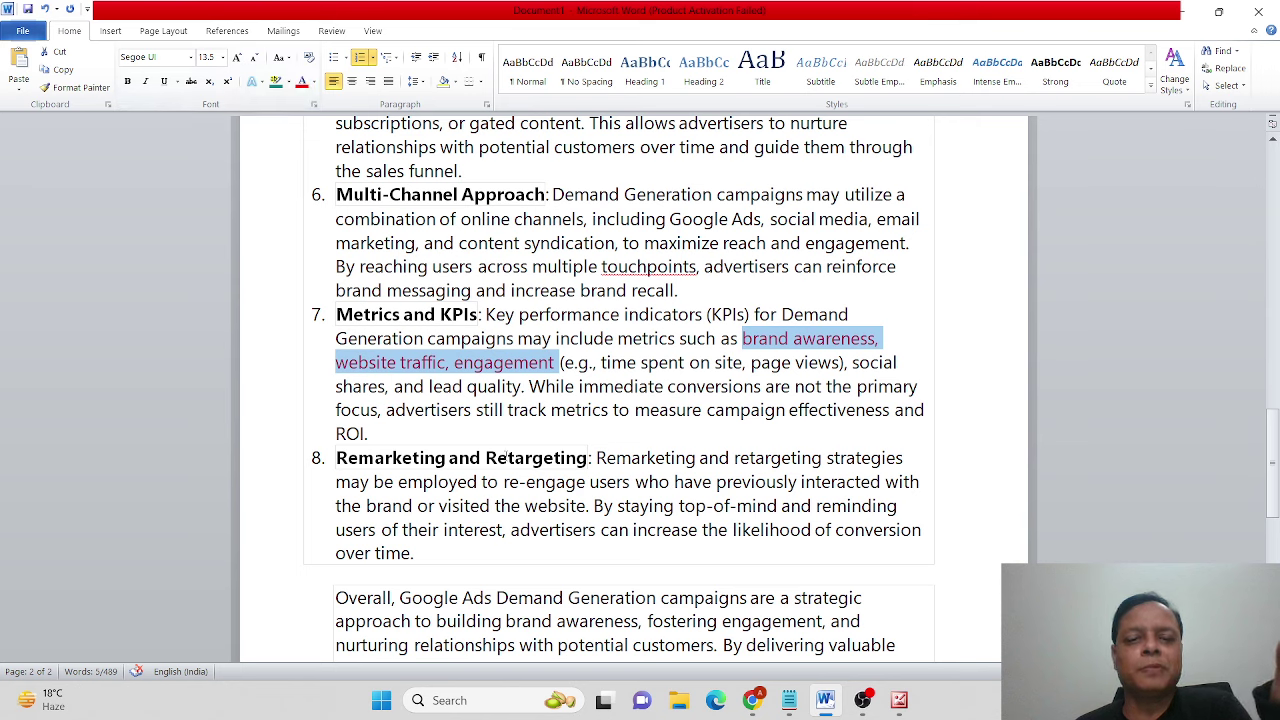
pyautogui.click(499, 432)
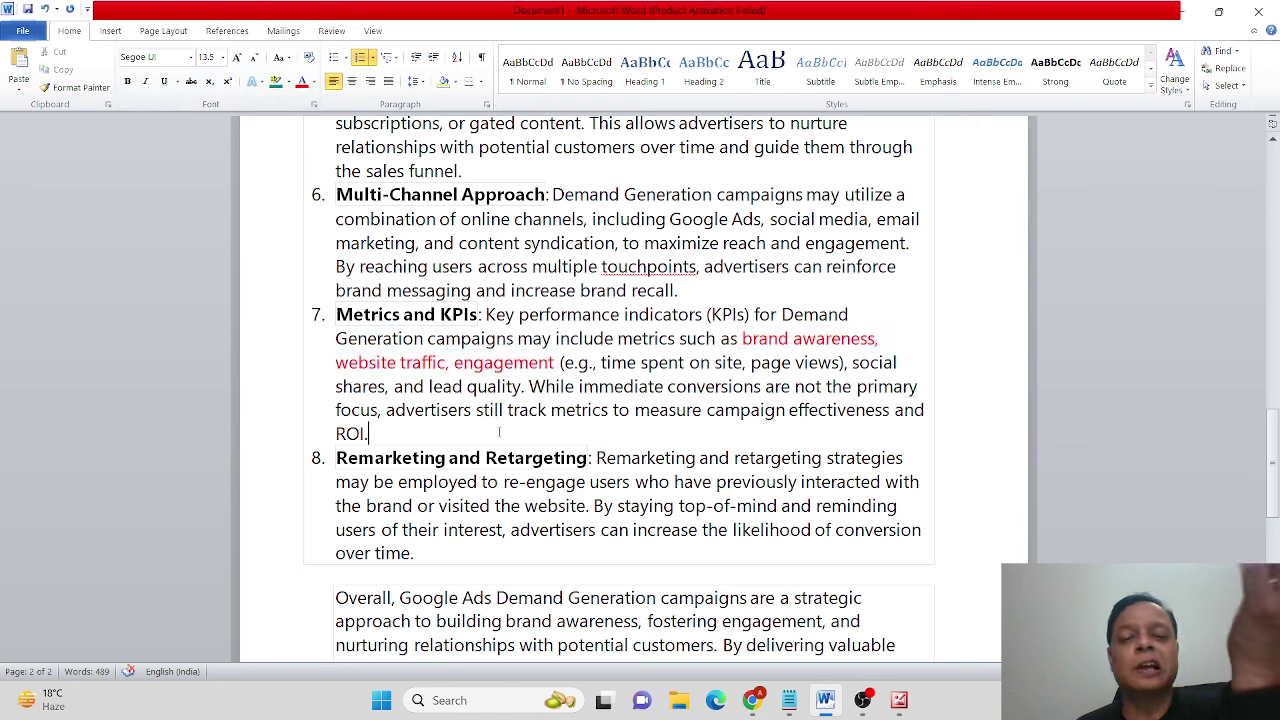
# Step: Review the Remarketing and Retargeting point, highlighting the text on re-engaging previous visitors, and read the closing summary paragraph
pyautogui.scroll(-1, 439, 414)
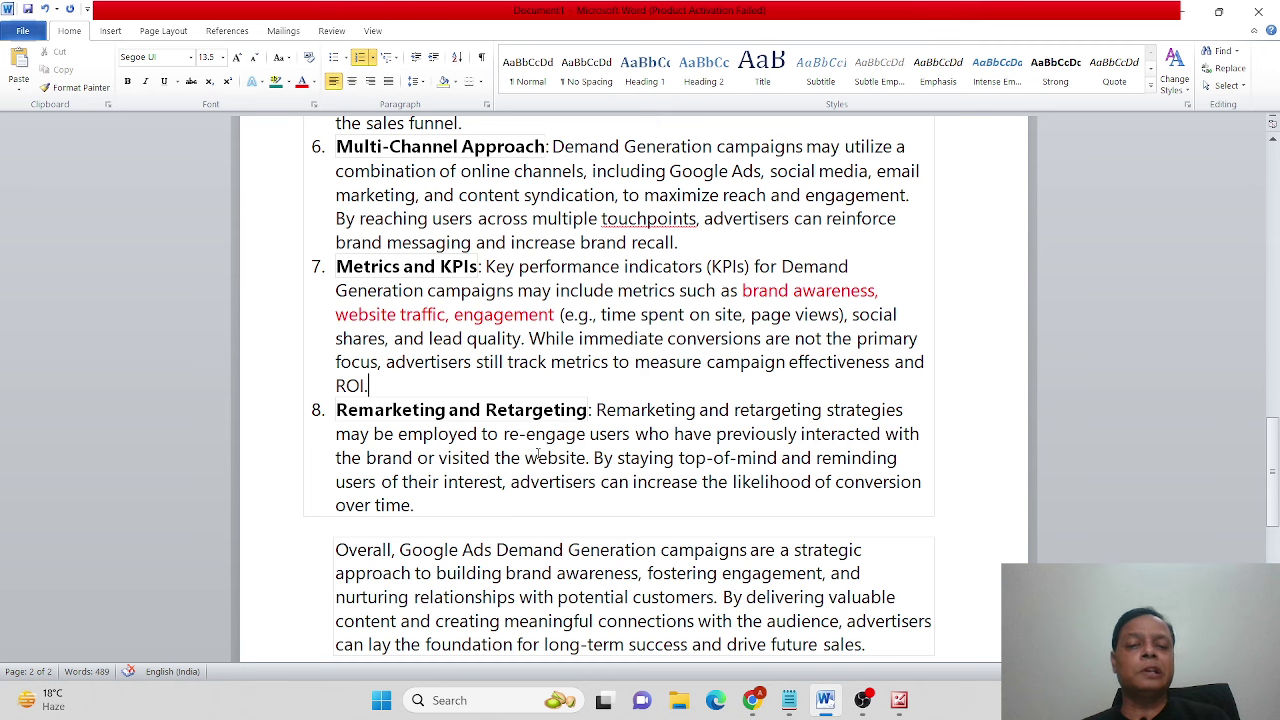
pyautogui.moveTo(503, 434); pyautogui.dragTo(715, 438)
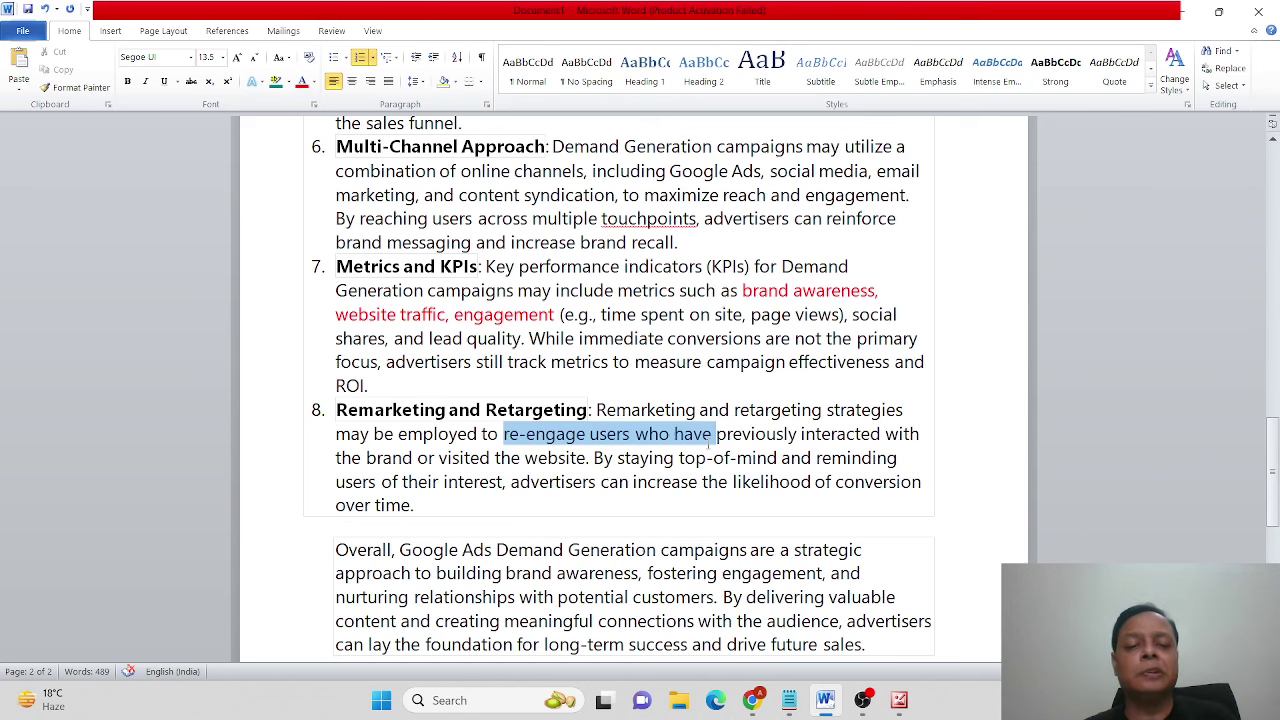
pyautogui.moveTo(715, 438); pyautogui.dragTo(600, 458)
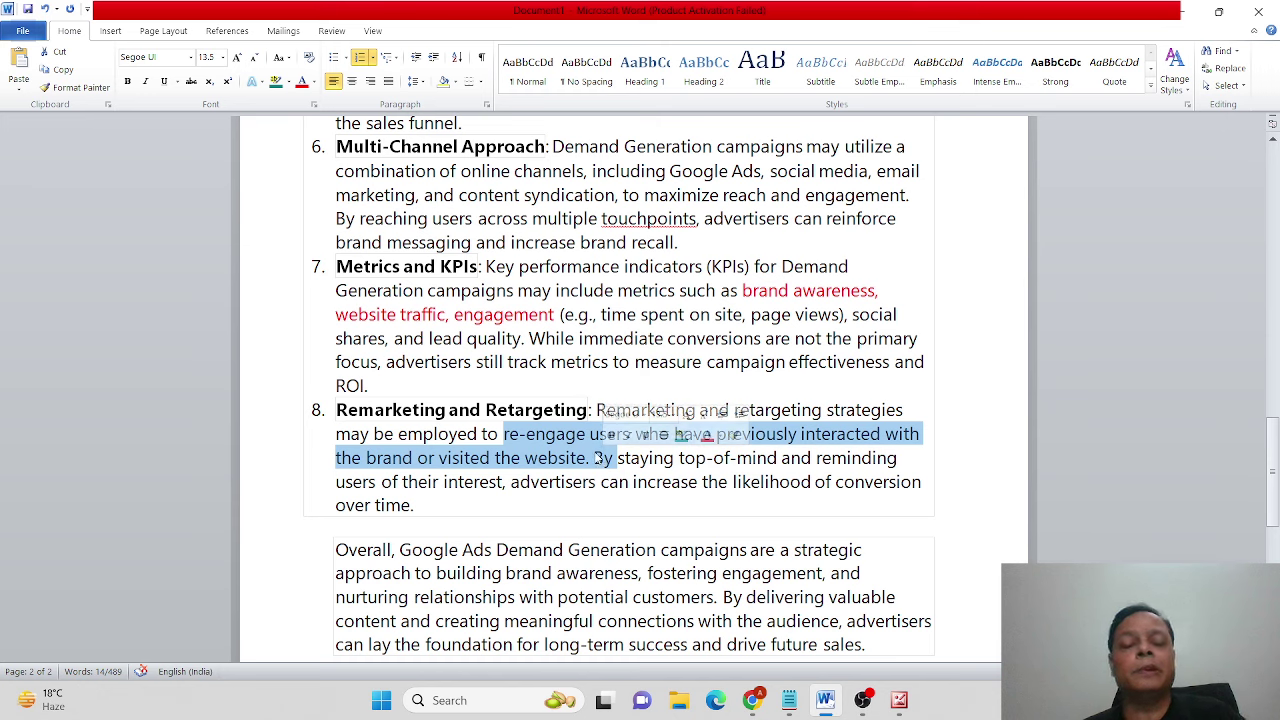
pyautogui.click(677, 497)
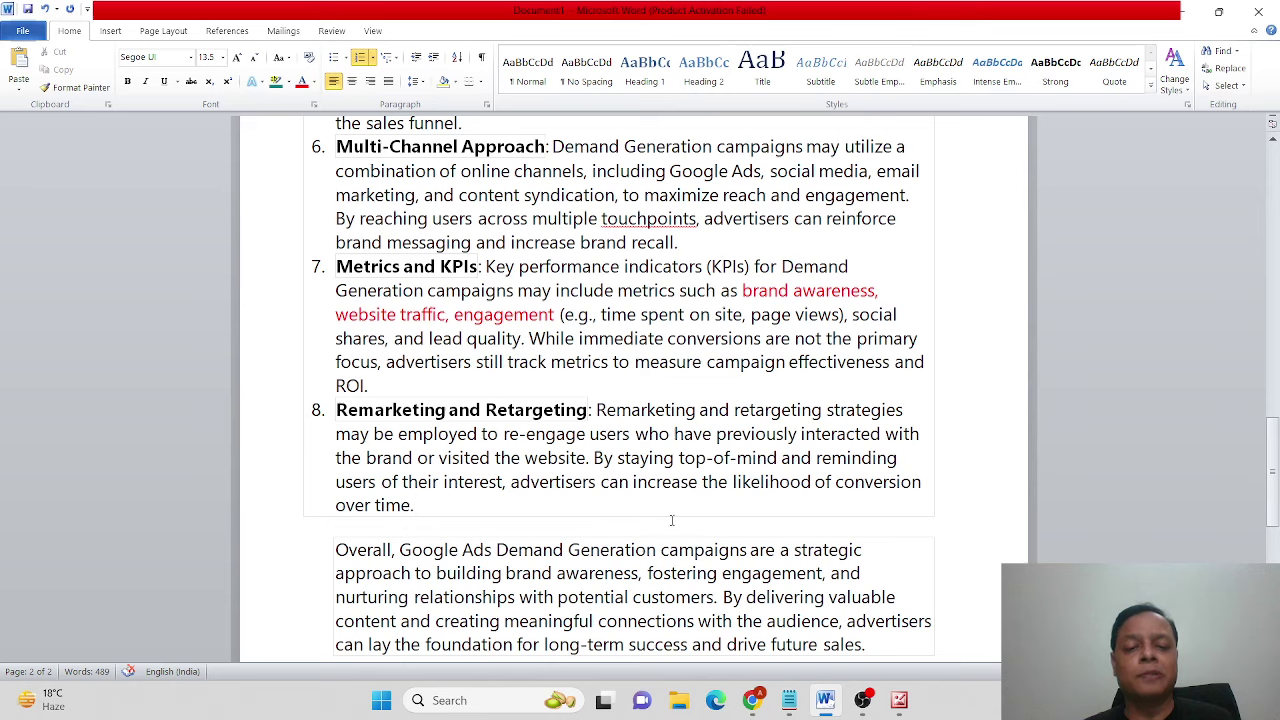
pyautogui.scroll(-1, 672, 521)
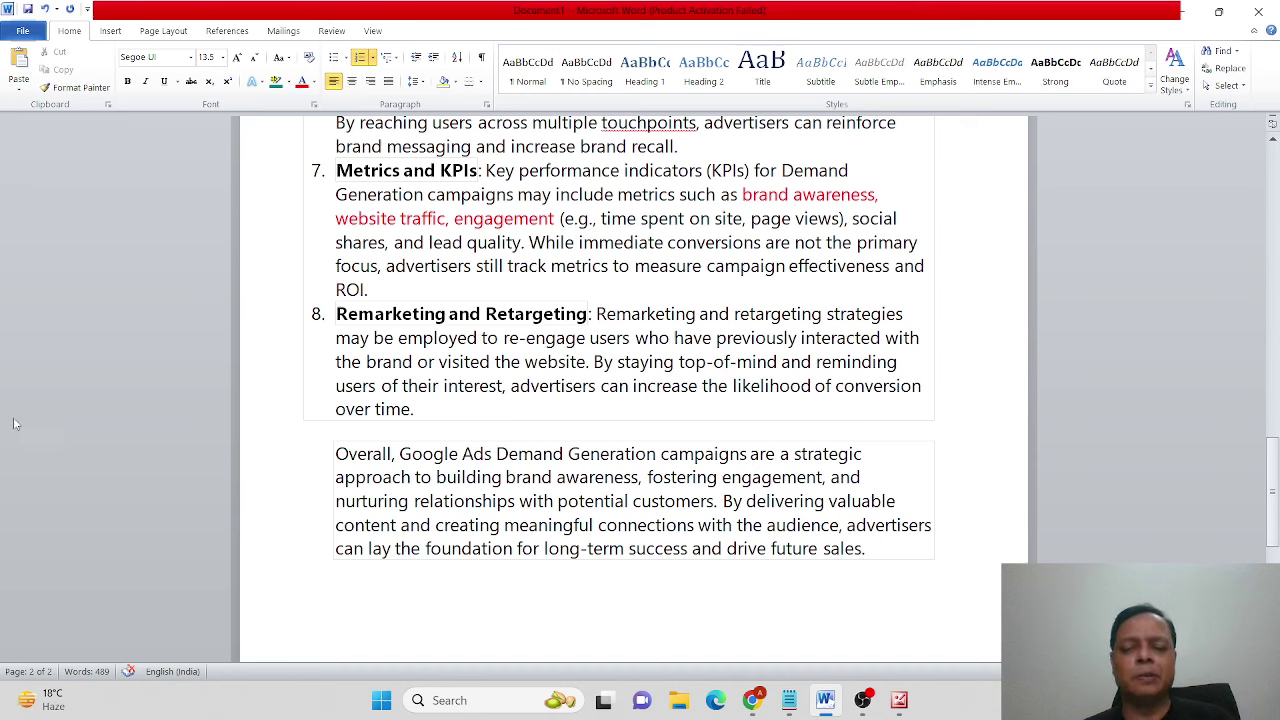
# Step: Switch to Chrome, open the presenter's YouTube channel in a new tab, and look through its recommended videos and created playlists
pyautogui.moveTo(752, 700)
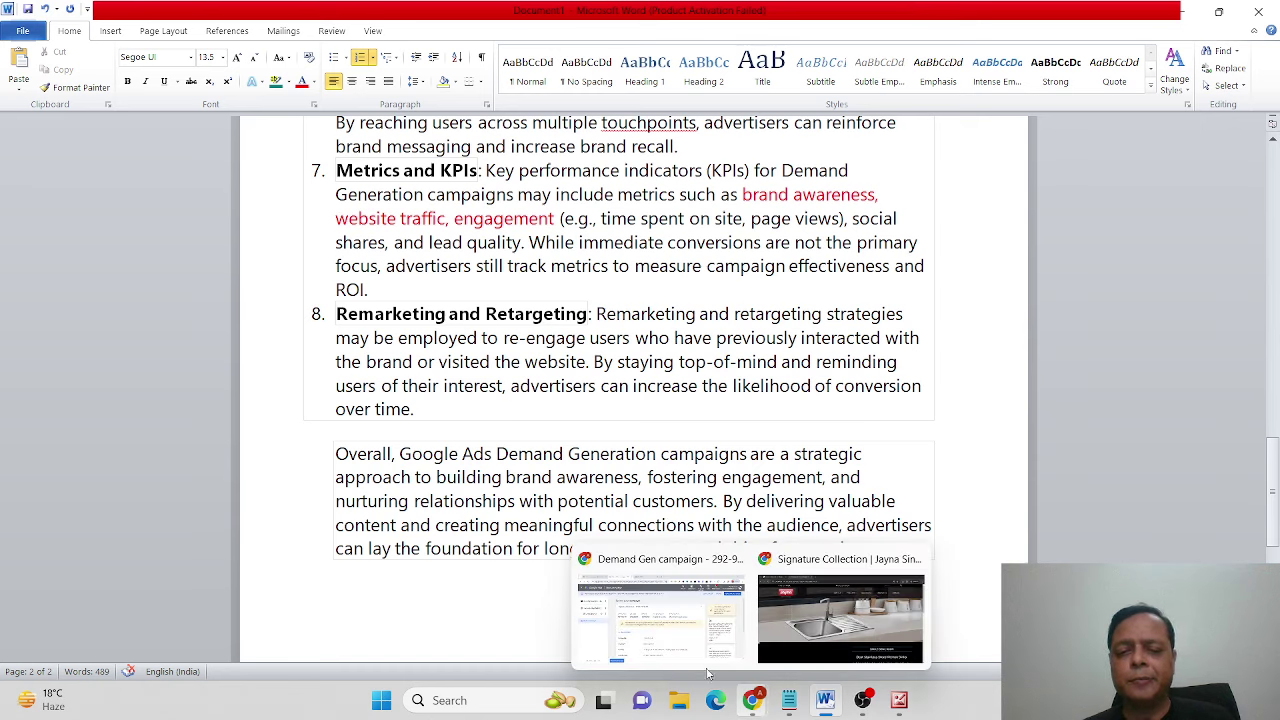
pyautogui.click(720, 610)
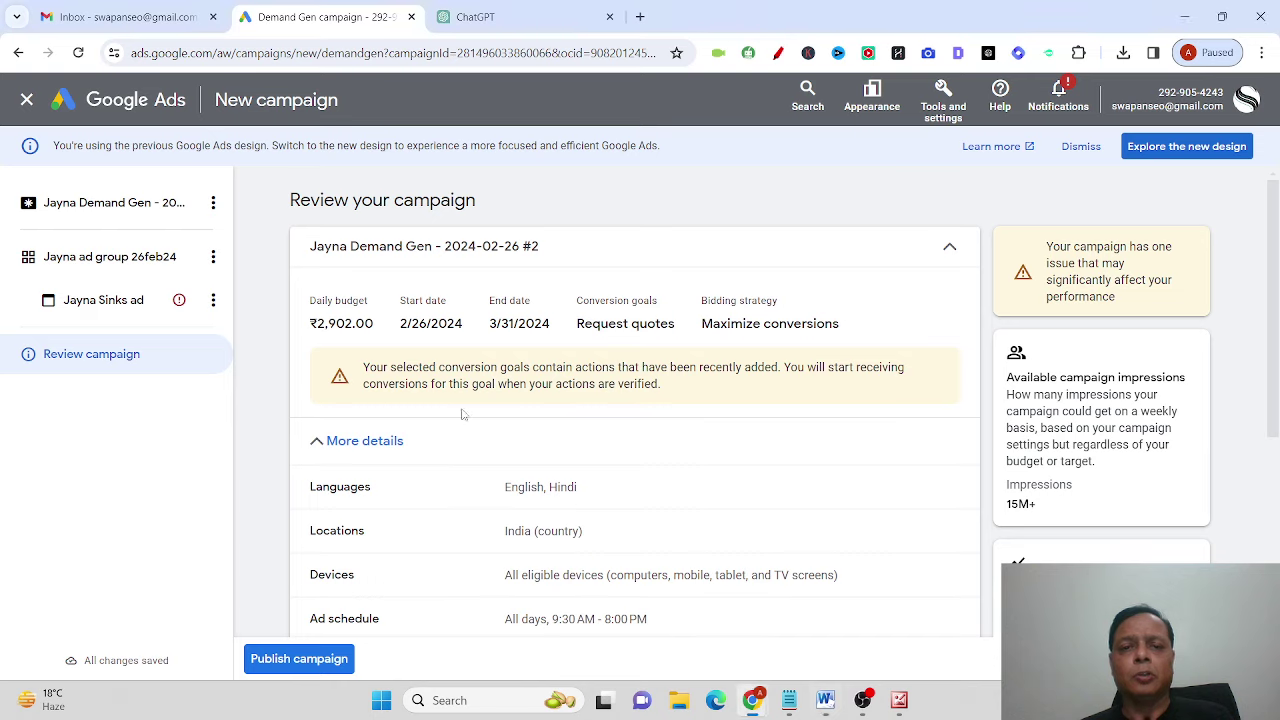
pyautogui.click(640, 16)
pyautogui.write('you')
pyautogui.press('Return')
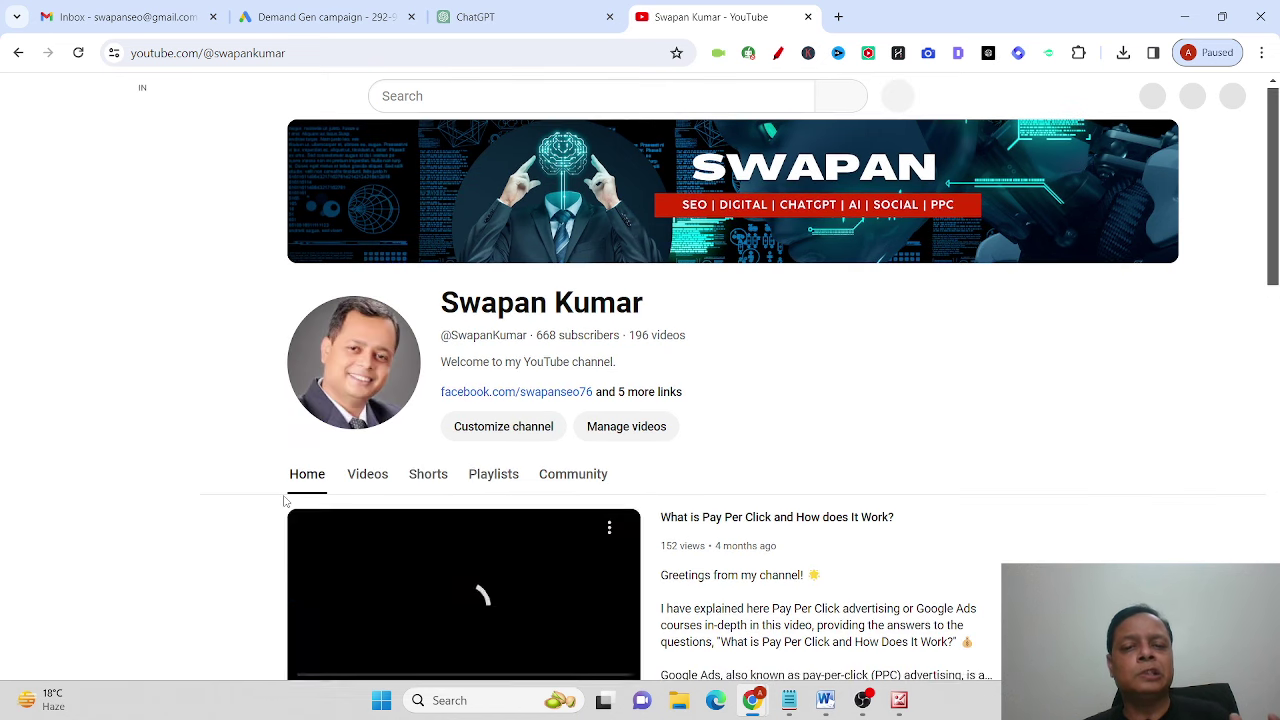
pyautogui.scroll(-3, 354, 477)
pyautogui.scroll(-3, 385, 476)
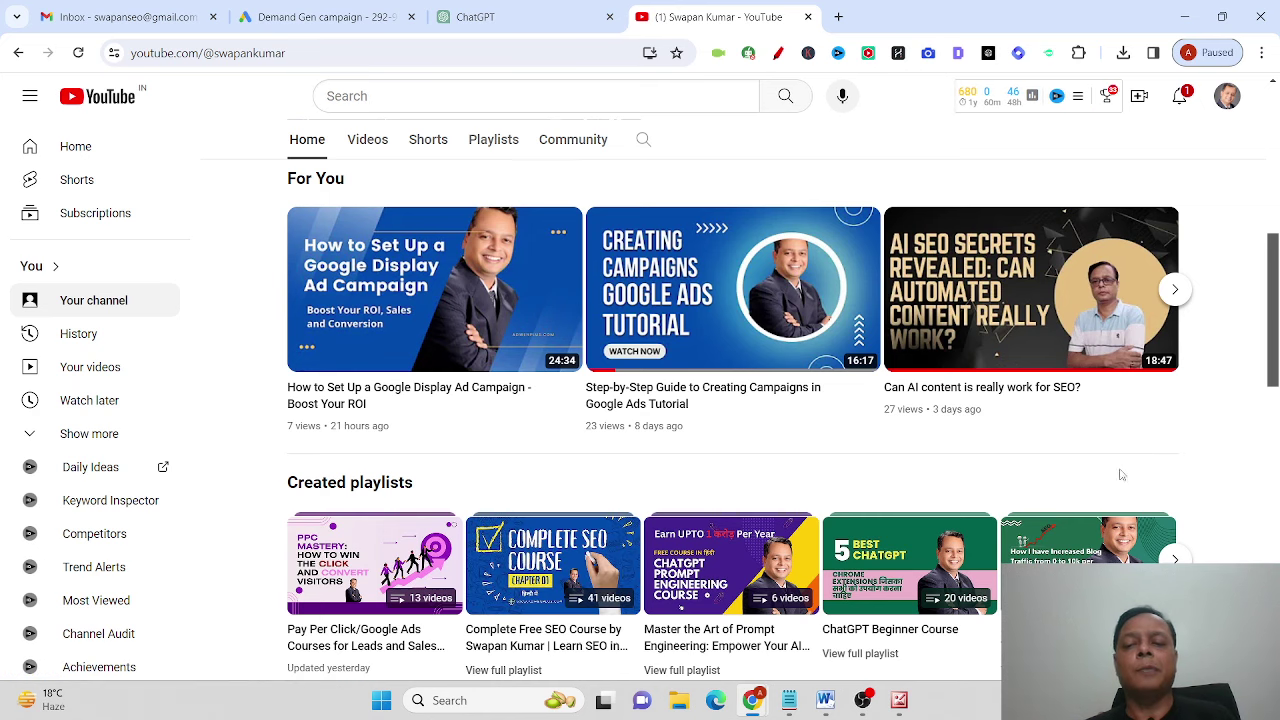
pyautogui.scroll(-1, 1224, 480)
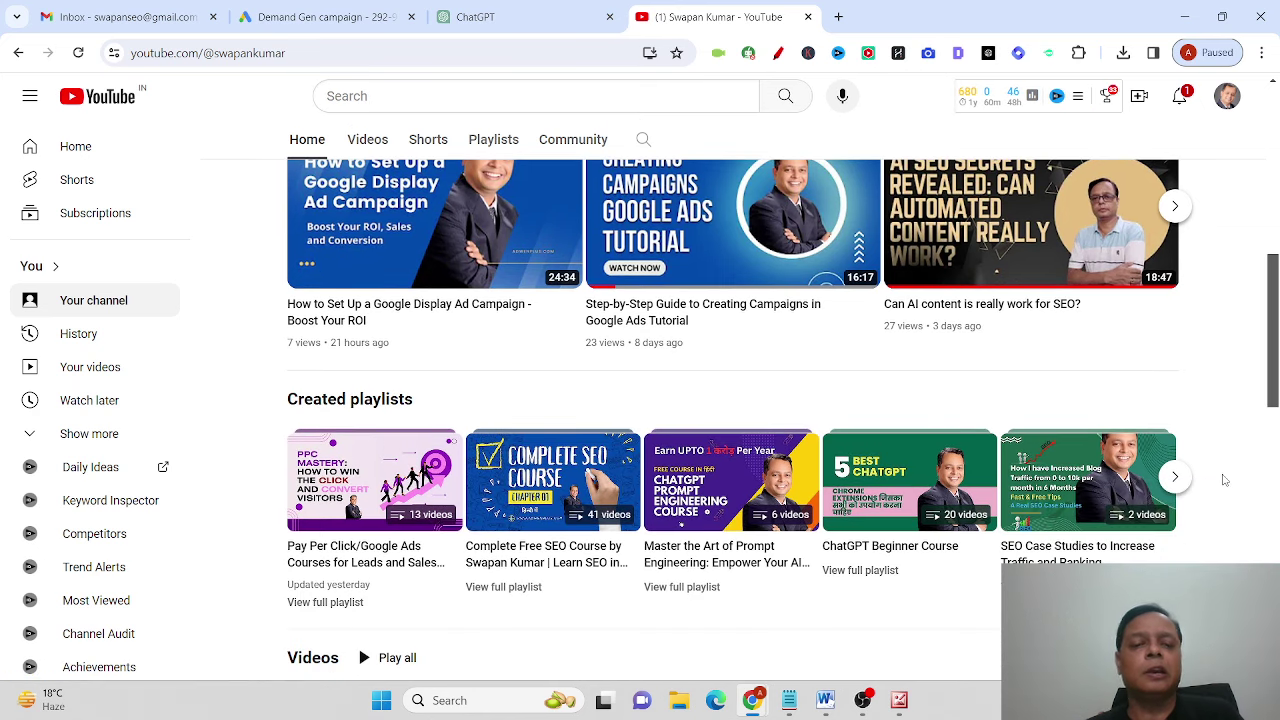